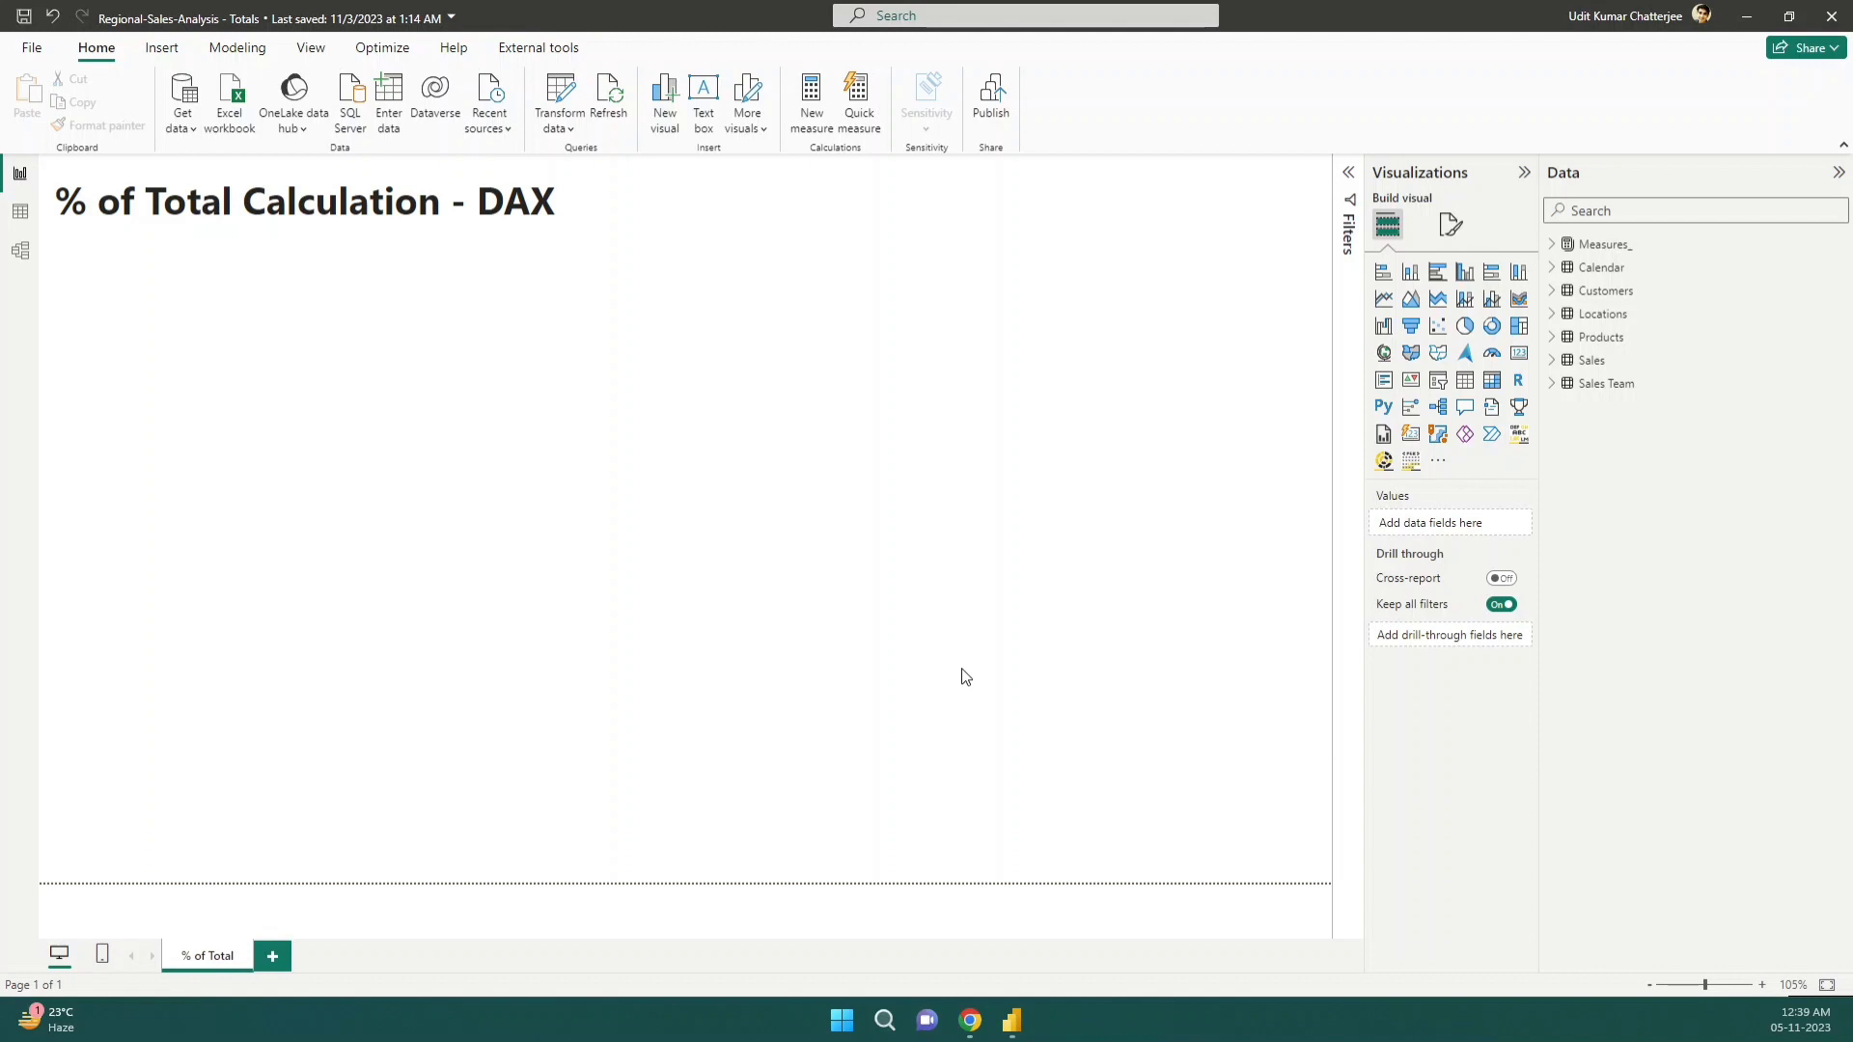
Review the data in the Sales, Products, Locations, Customers and Calendar tables
click(20, 214)
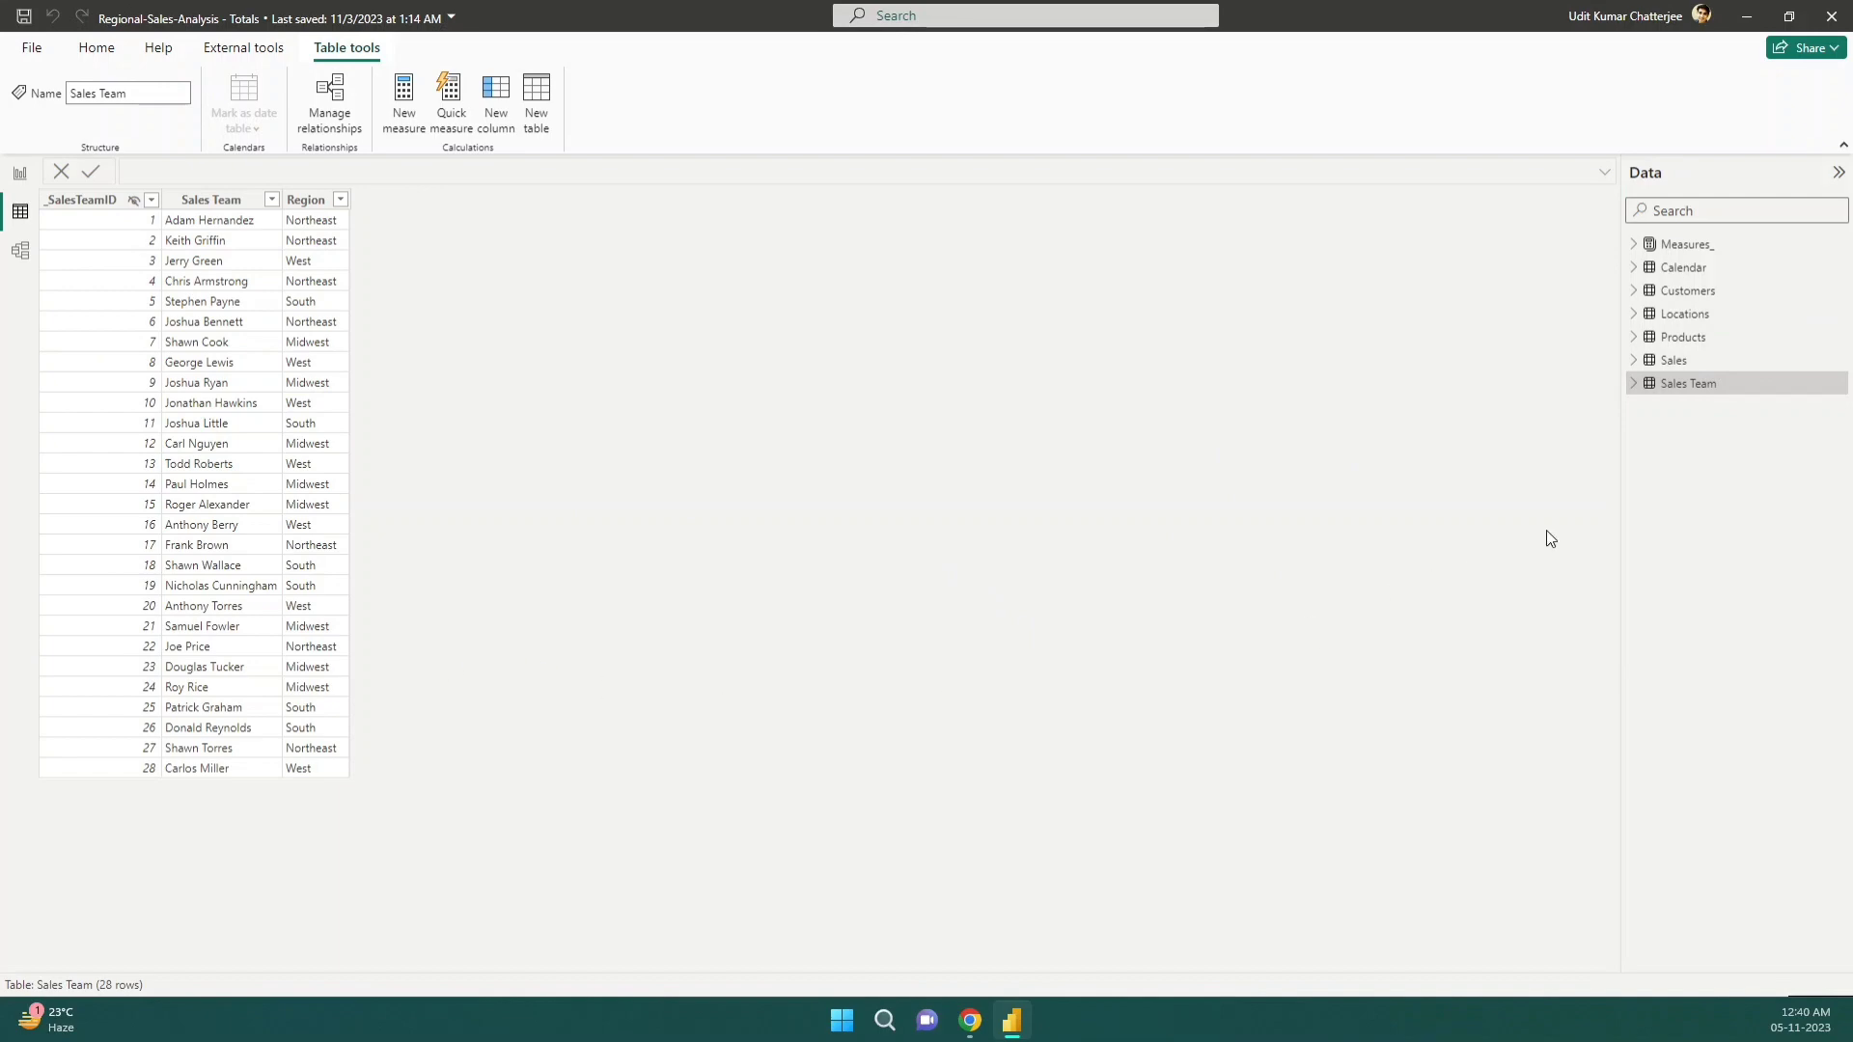
click(1679, 361)
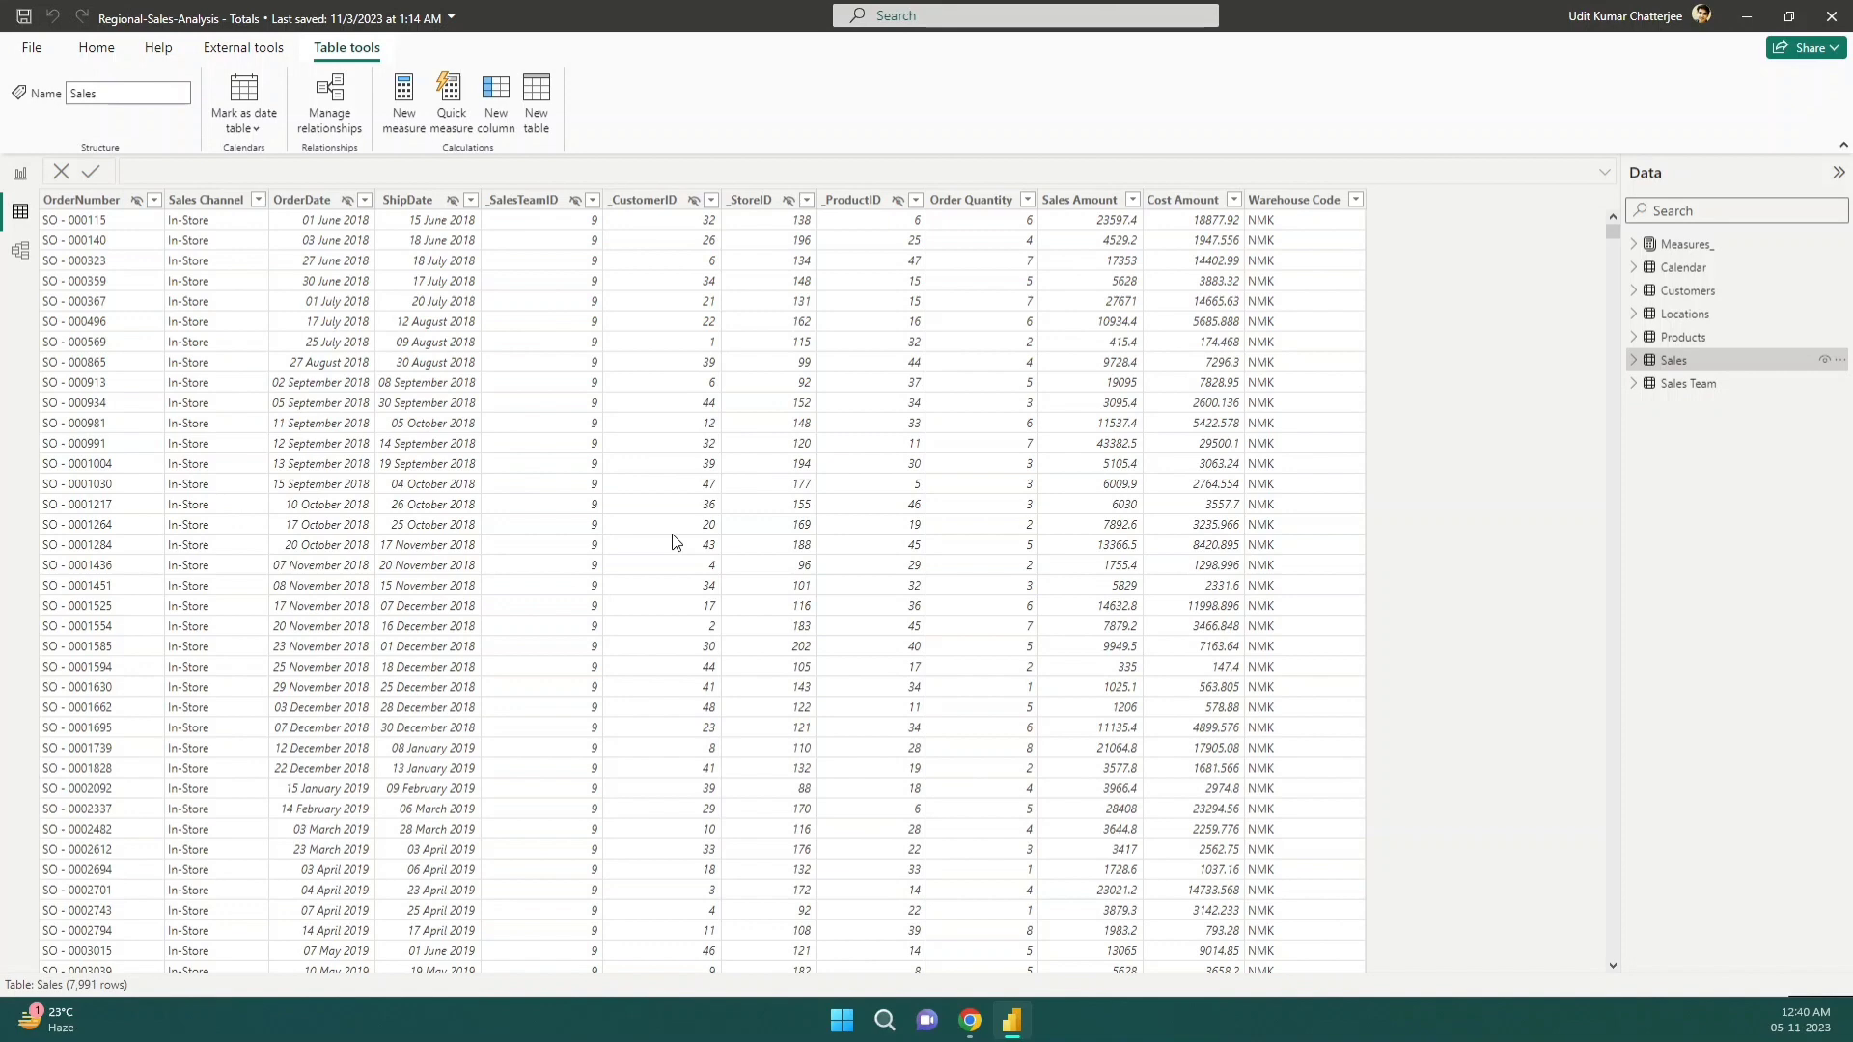
click(1699, 340)
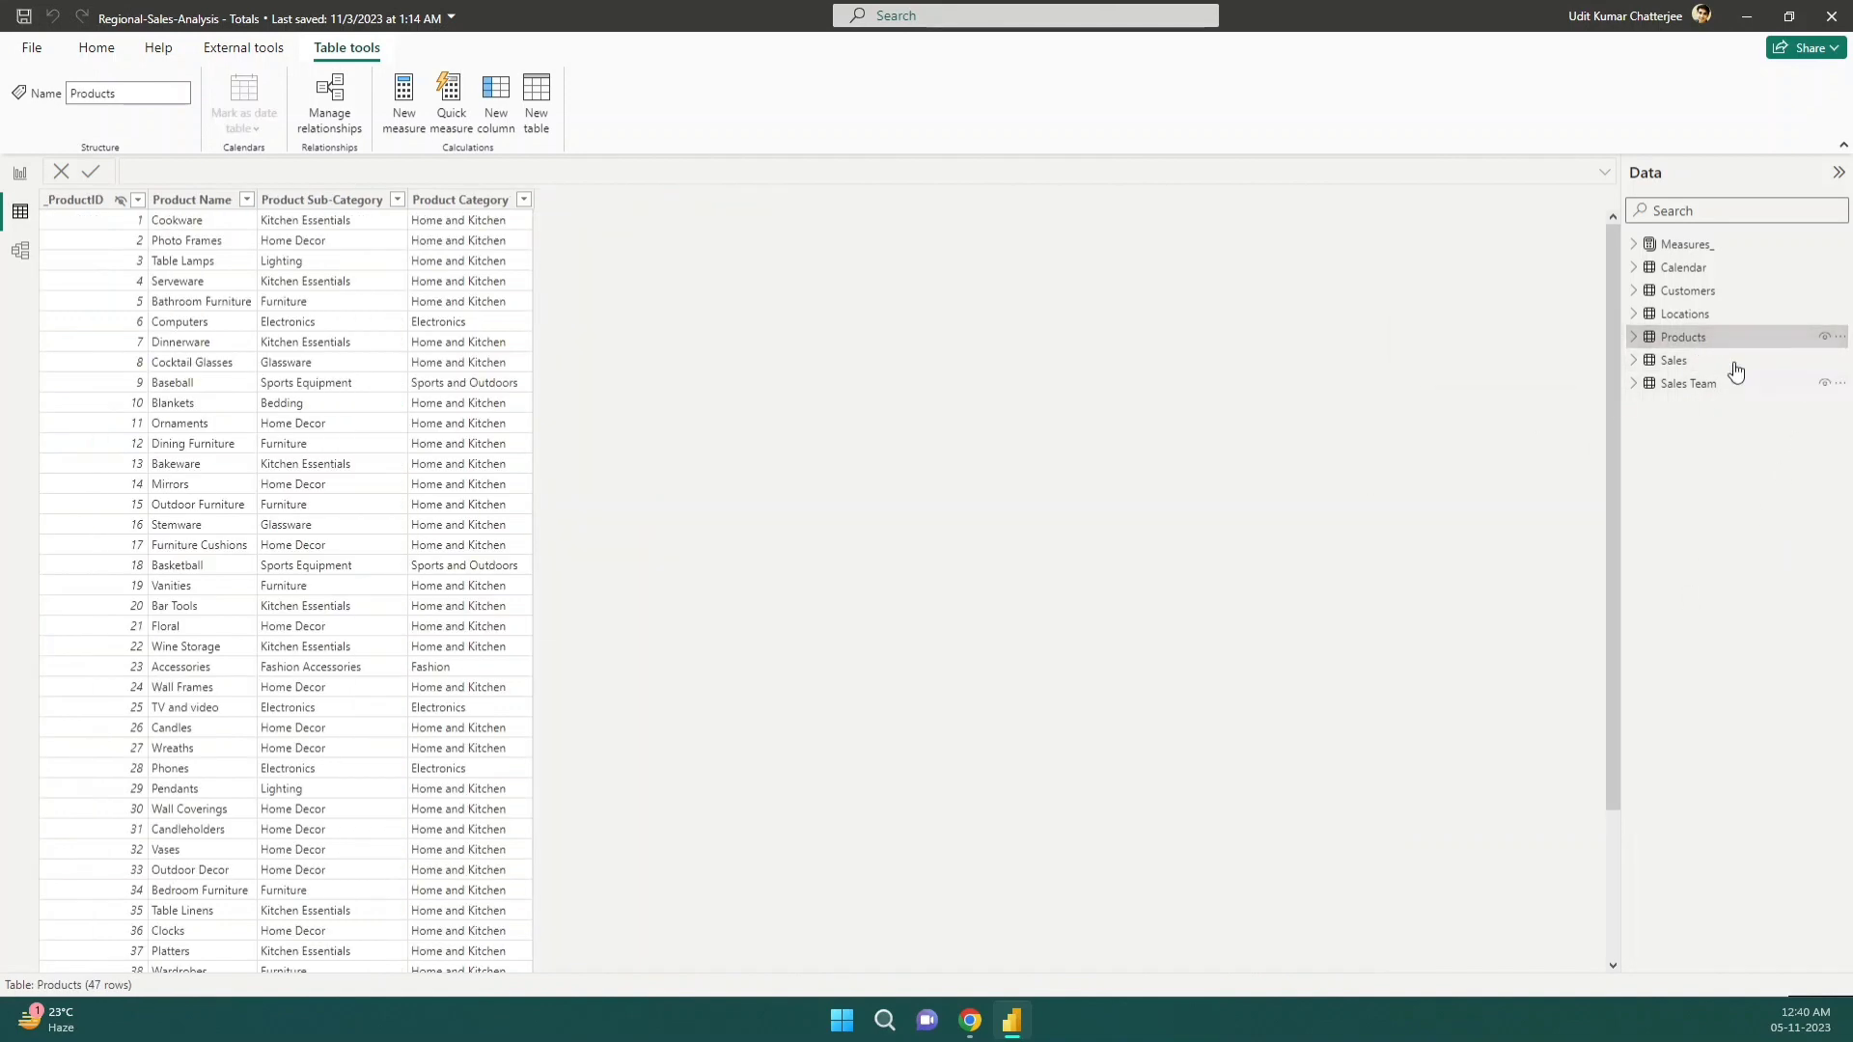
click(1696, 325)
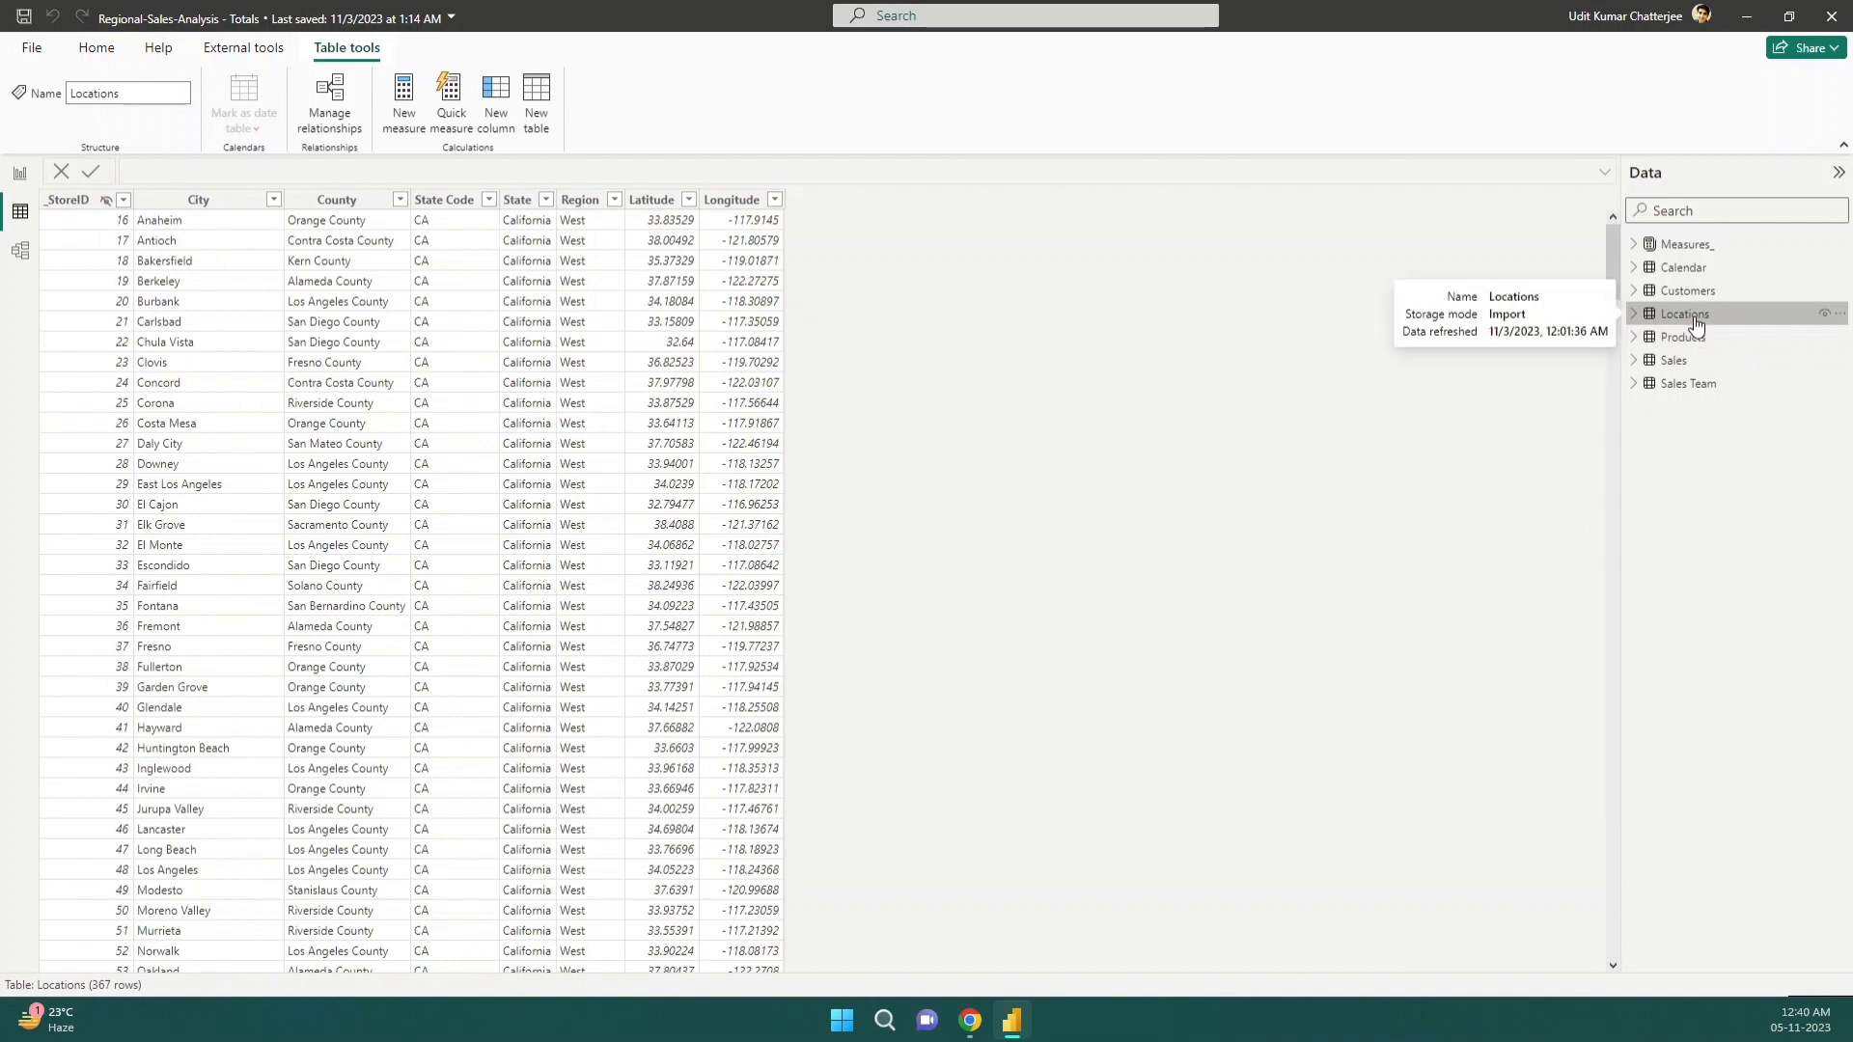
click(1708, 301)
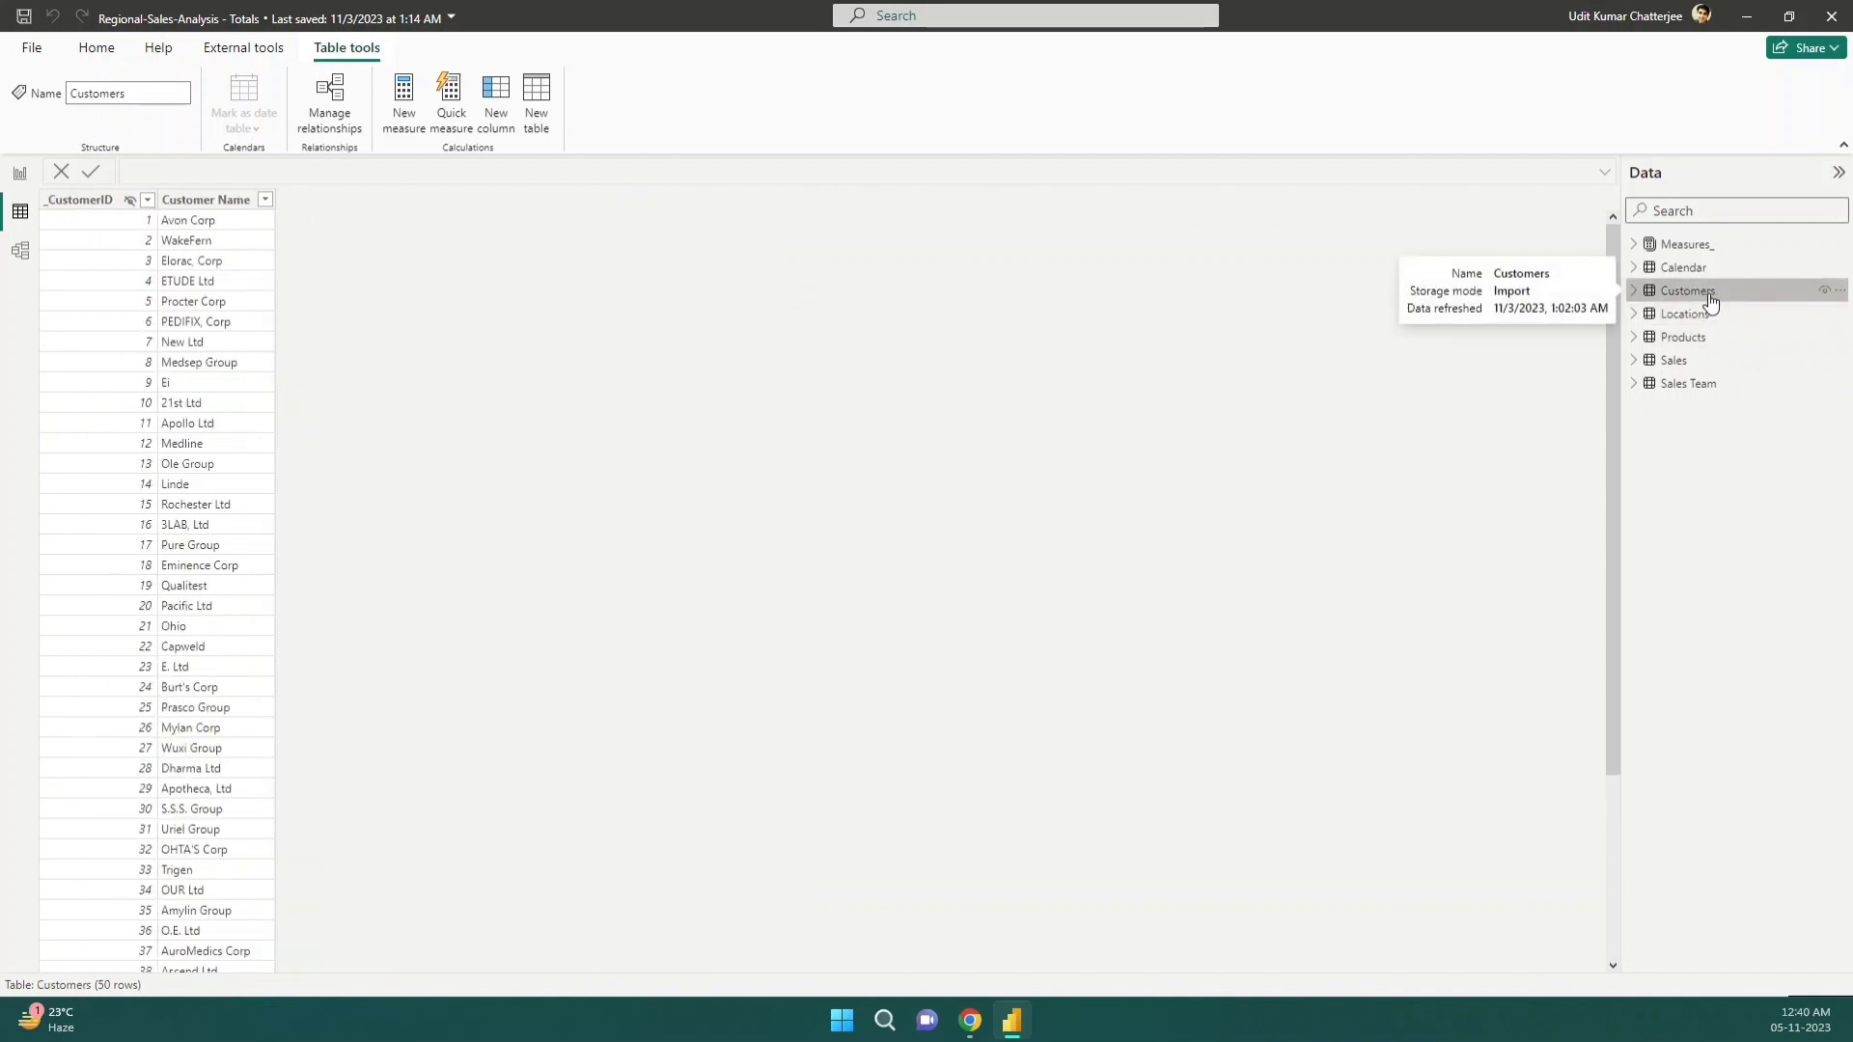
click(1694, 277)
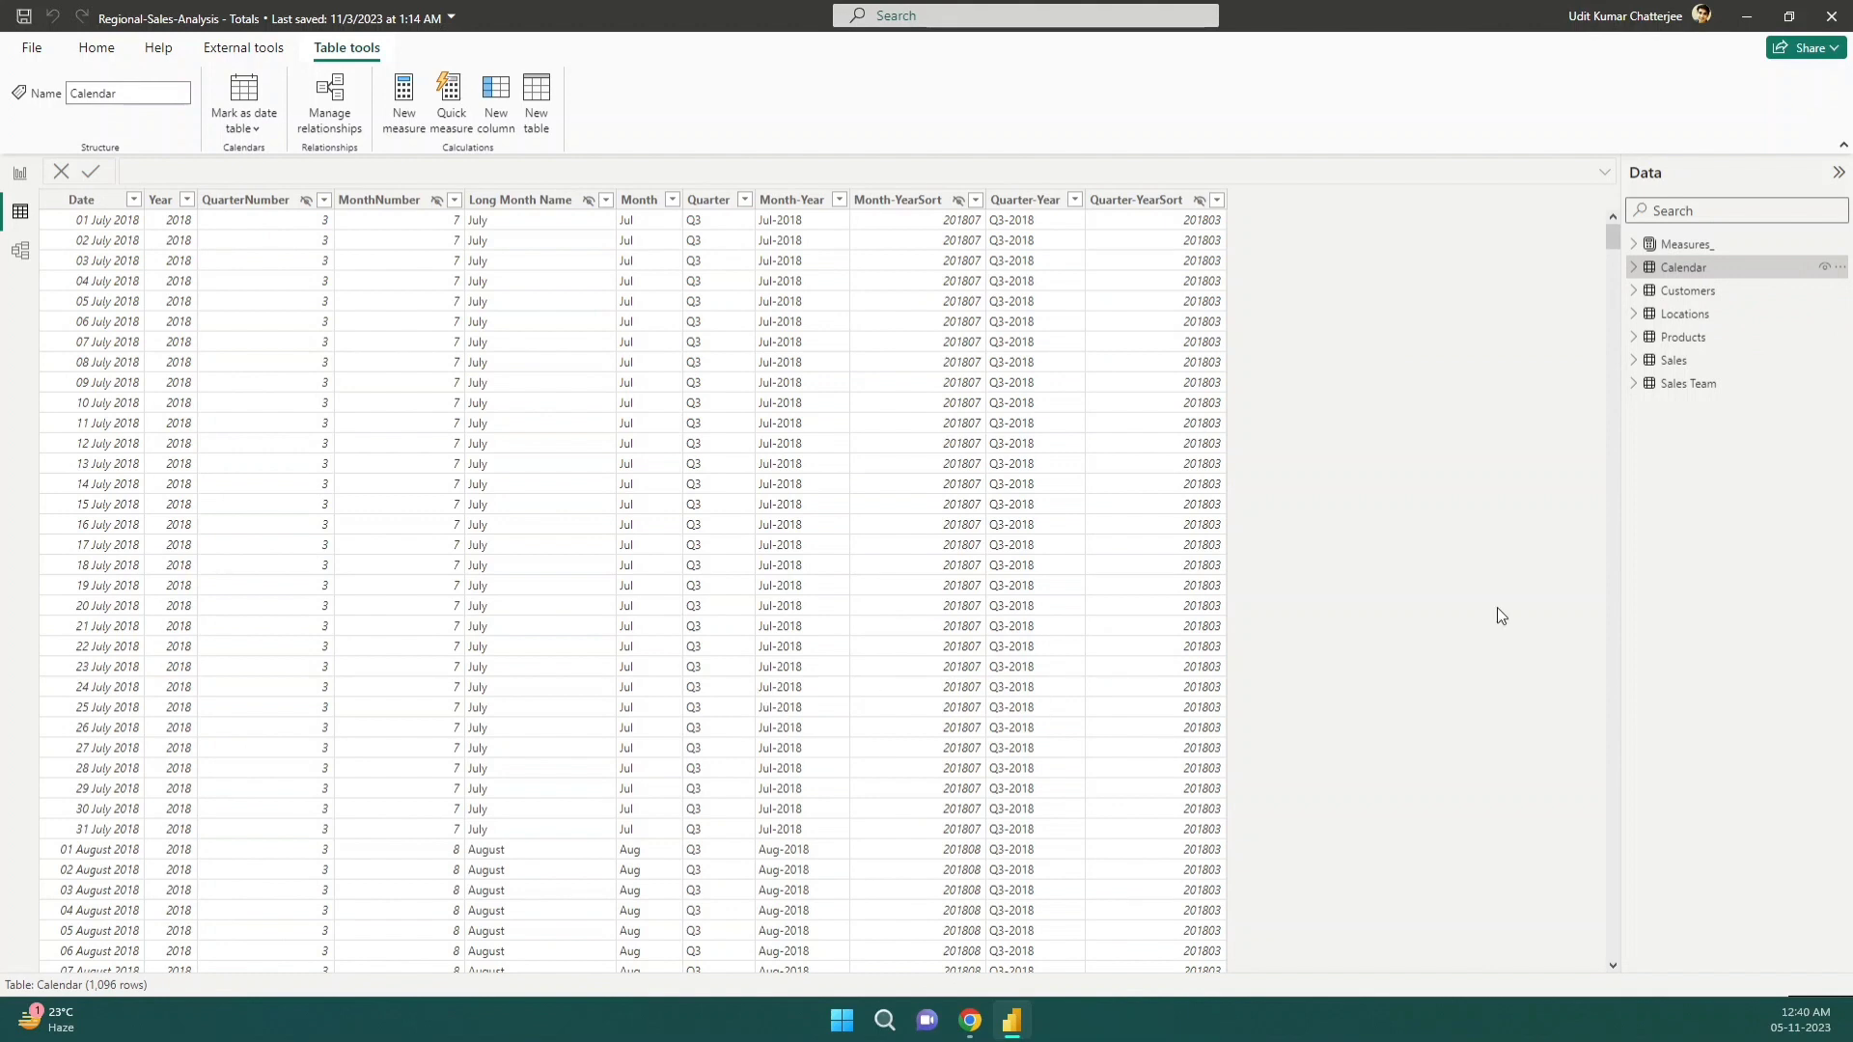
Inspect the DAX formula of the Total Sales measure in the Measures_ table
click(1692, 251)
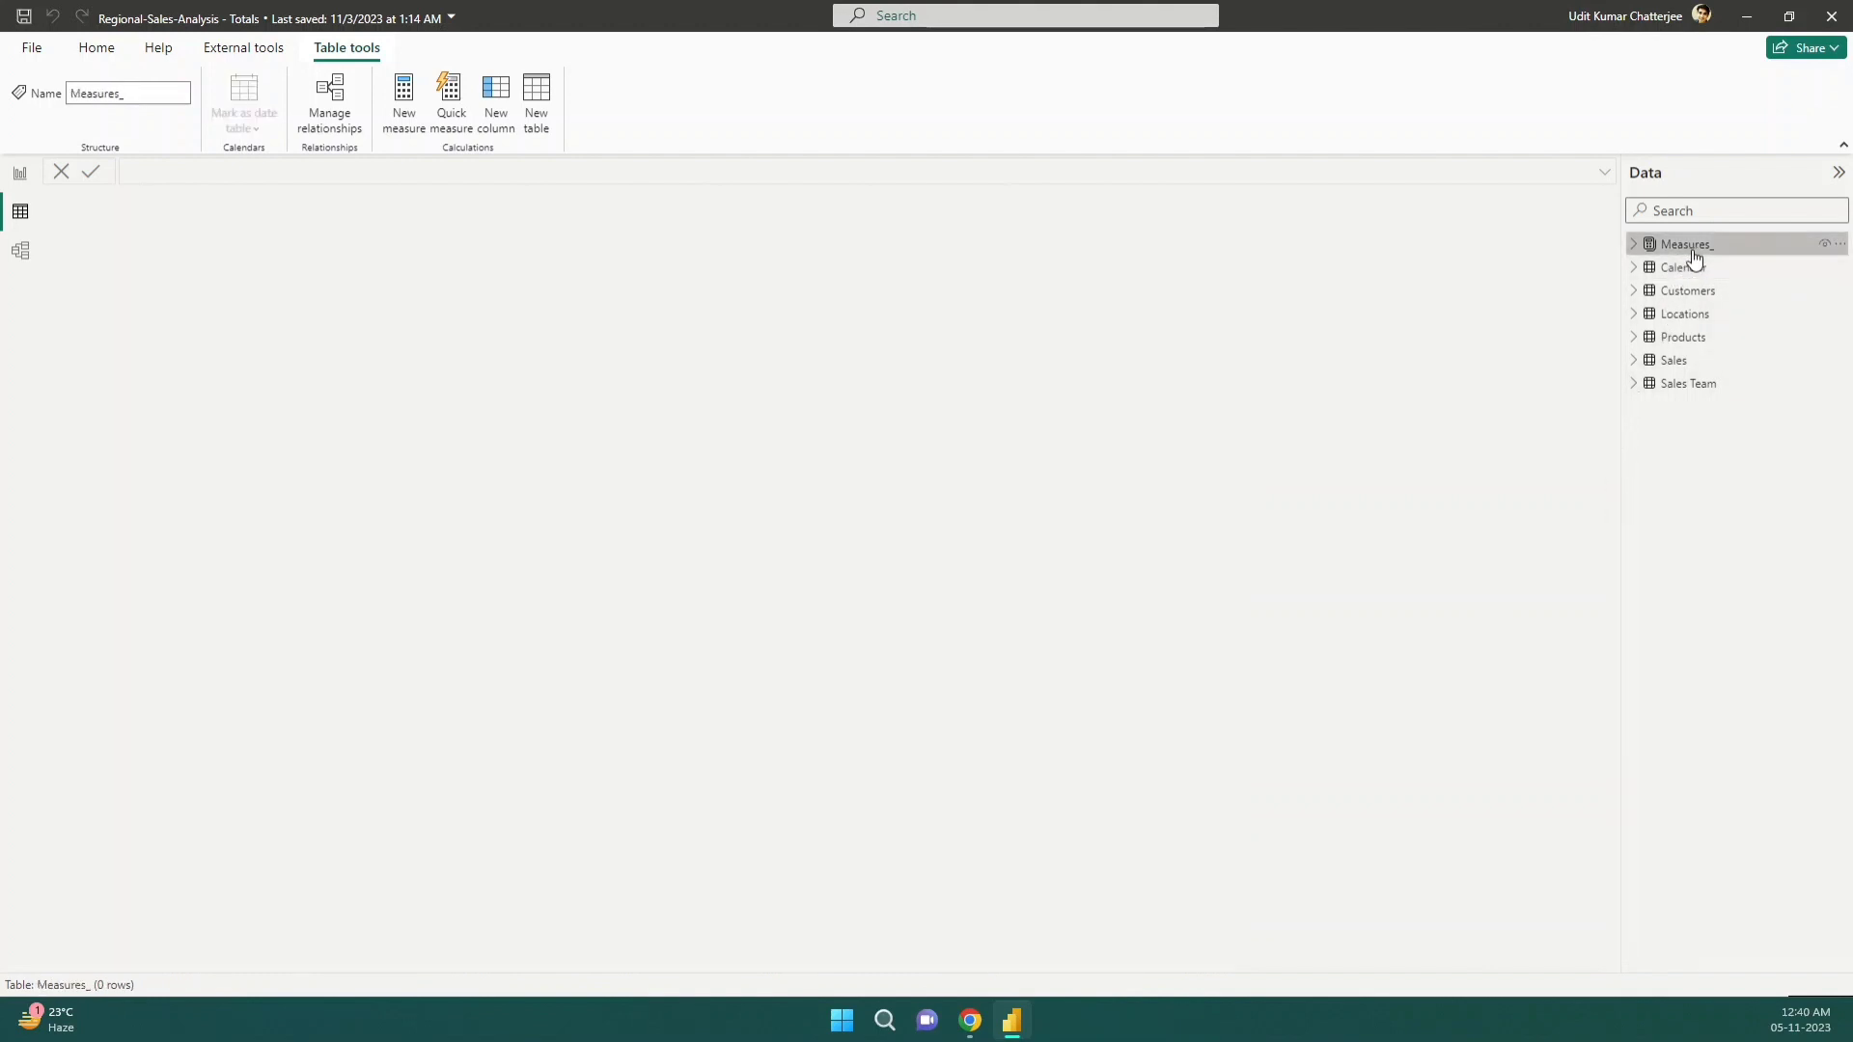
click(1634, 247)
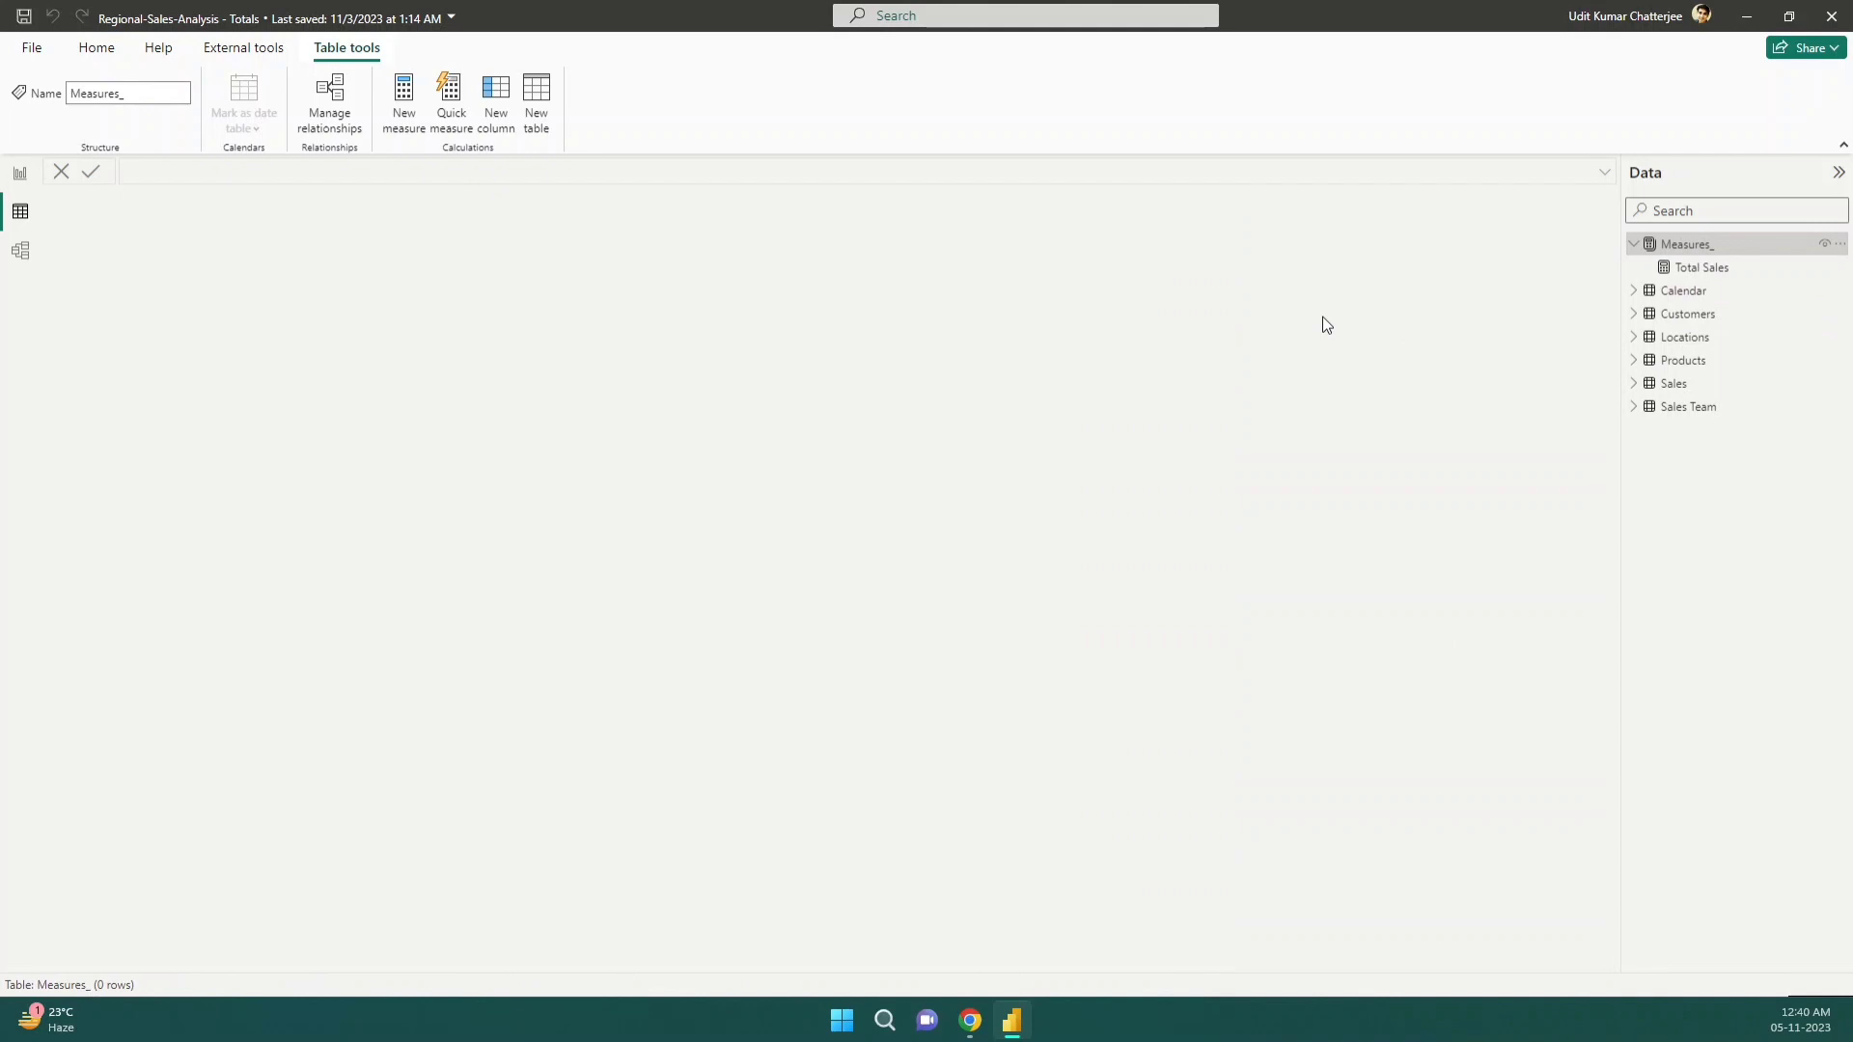
click(1703, 269)
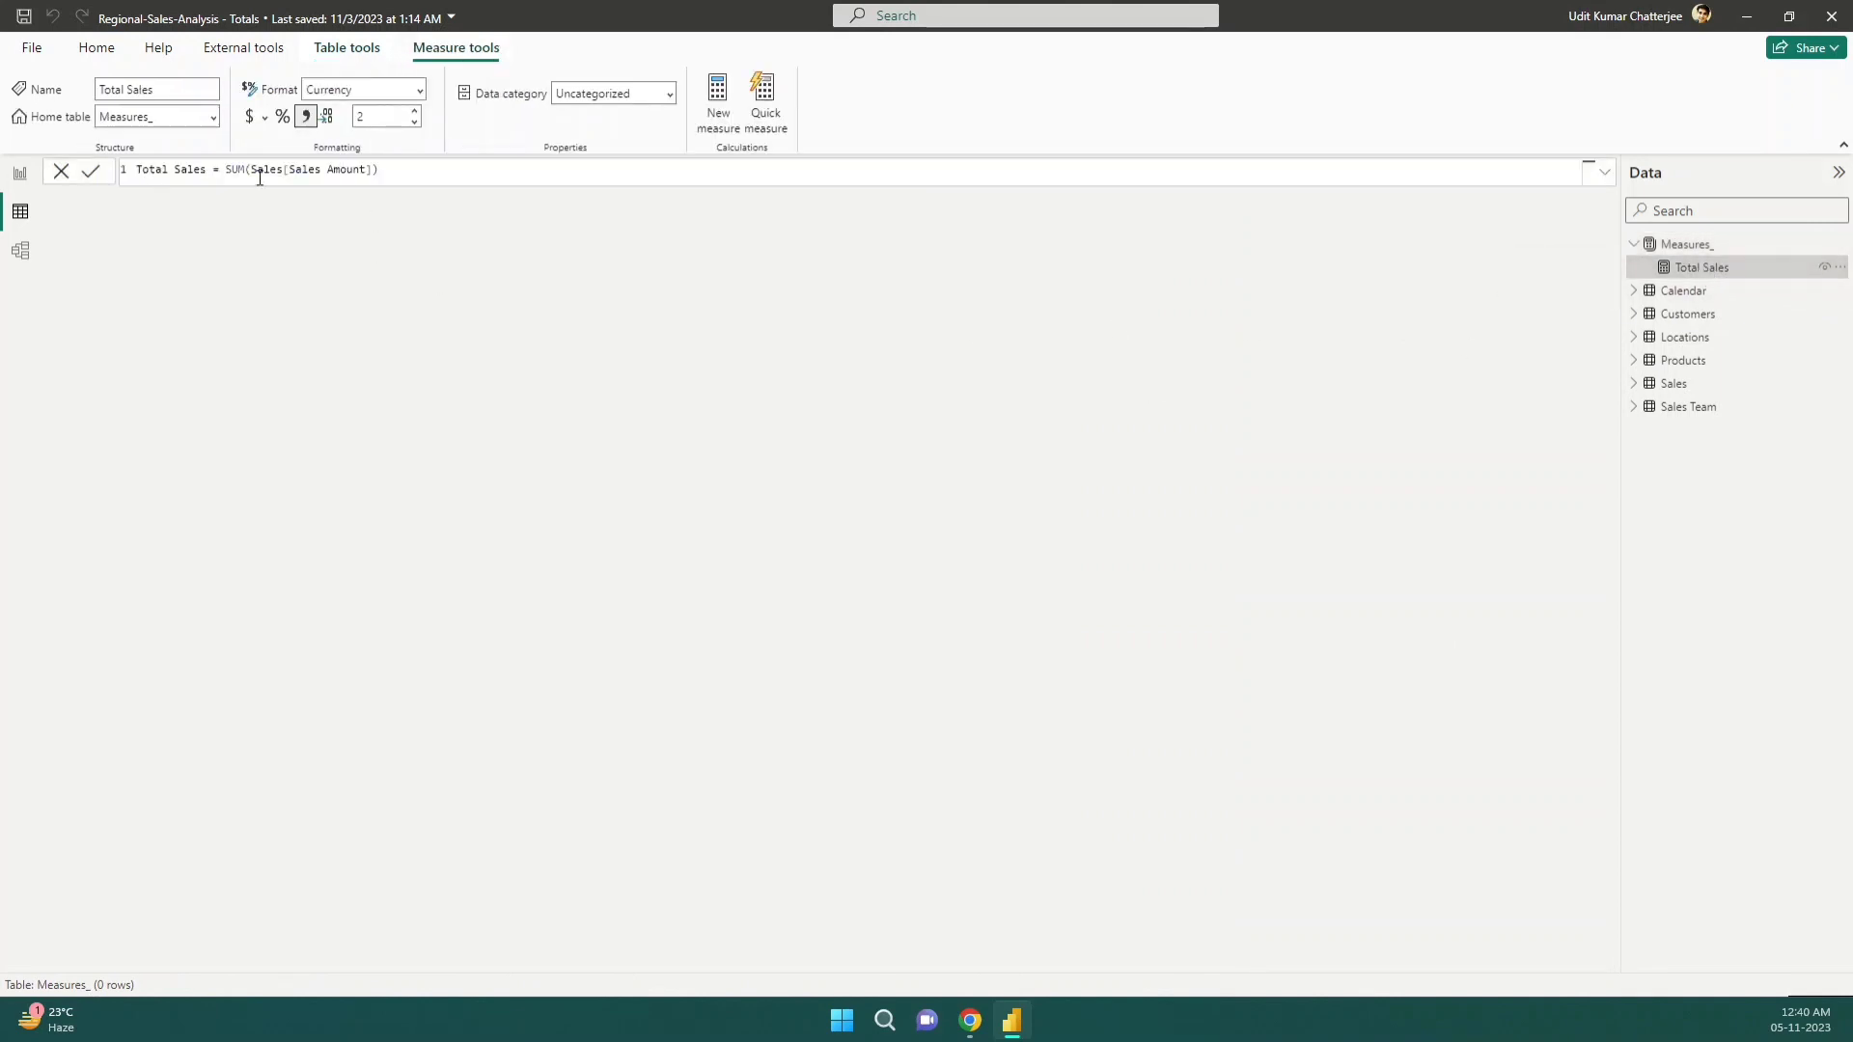
drag(229, 170, 381, 172)
click(331, 170)
click(277, 170)
Examine the Sales Amount column in the Sales table
click(1687, 385)
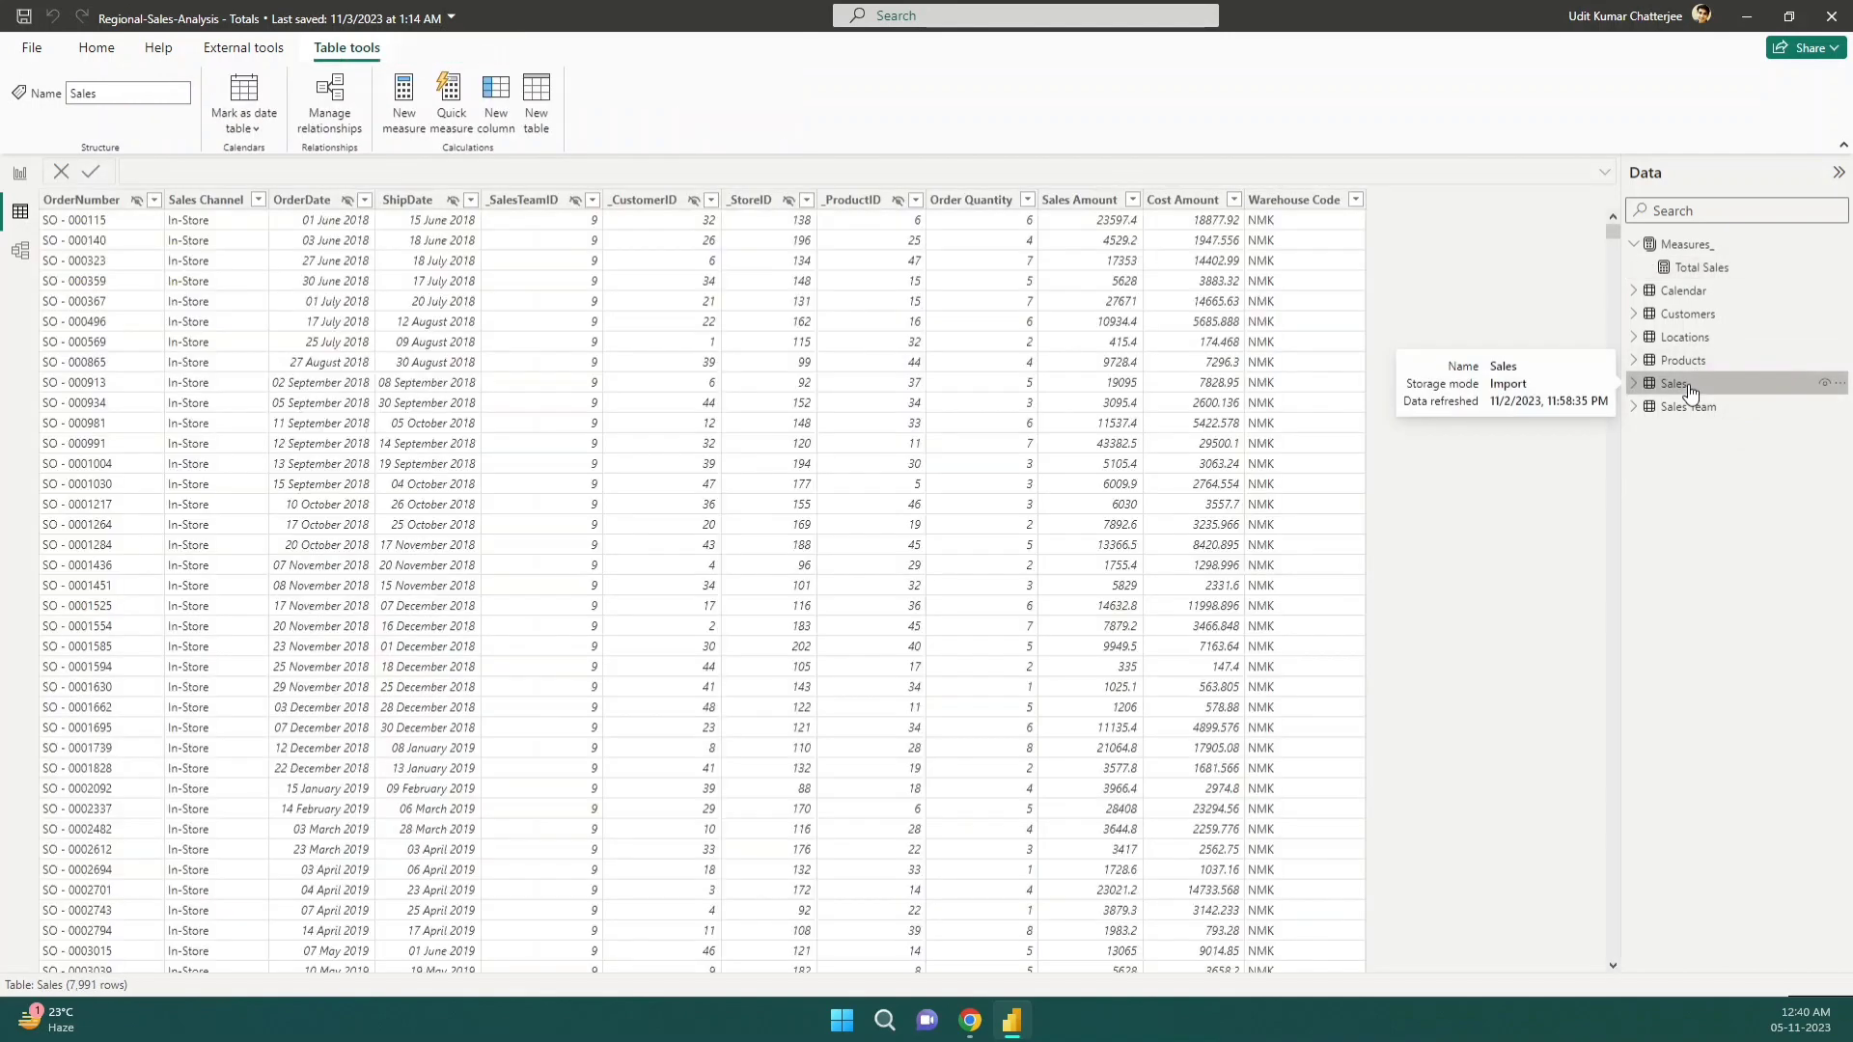
click(1075, 203)
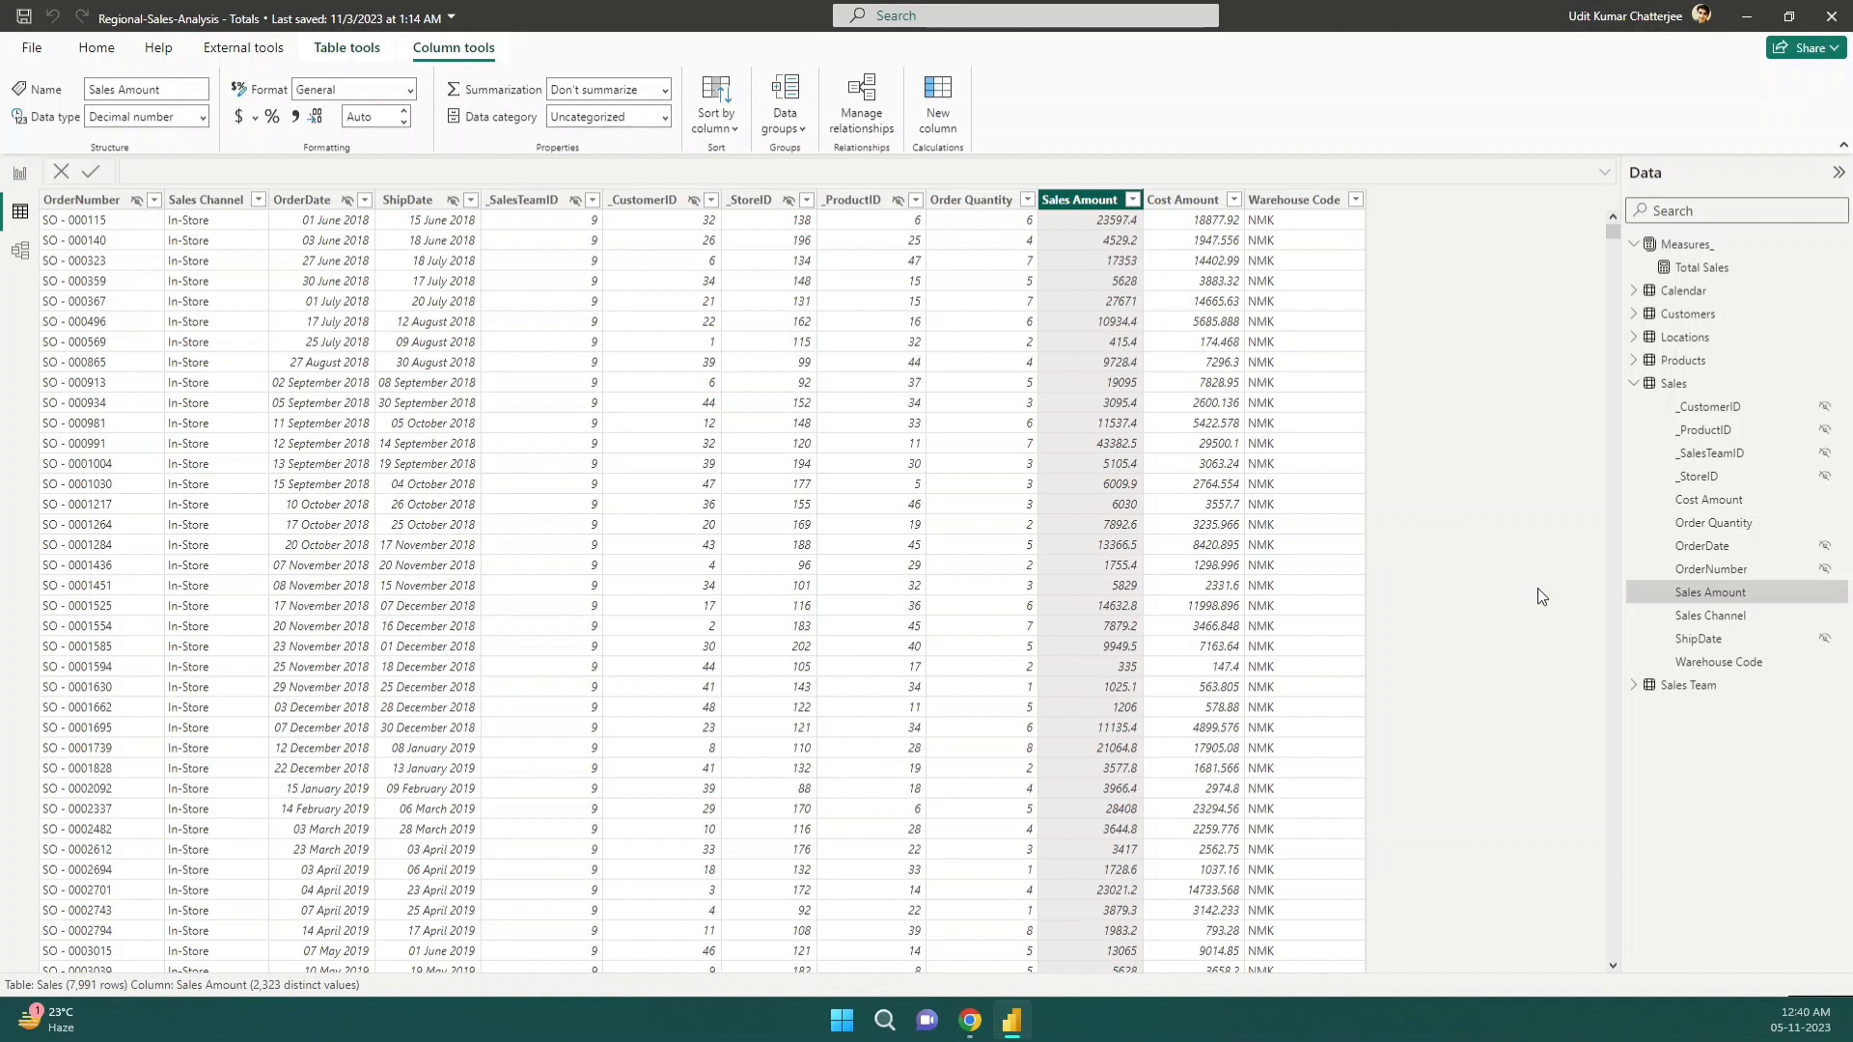
click(1636, 385)
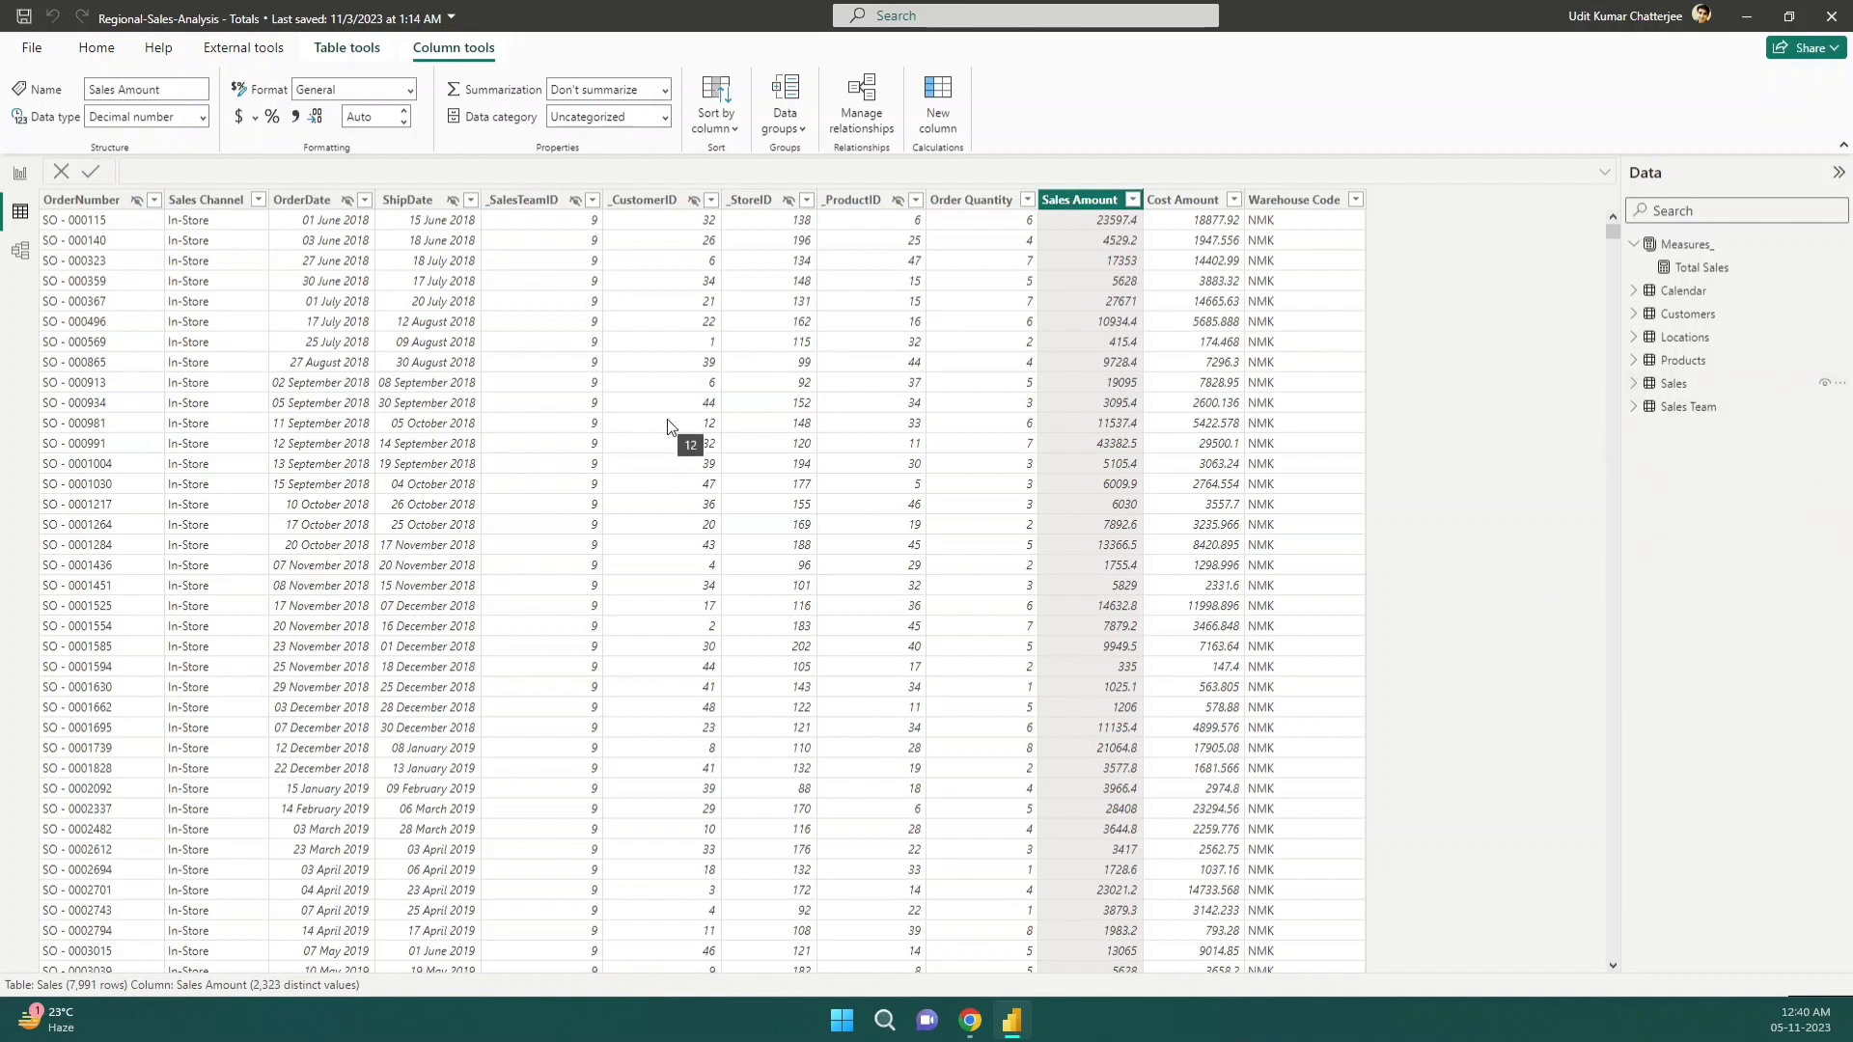
Switch to Chrome and view the US Regional Sales Data dataset page and its address on data.world
click(971, 1023)
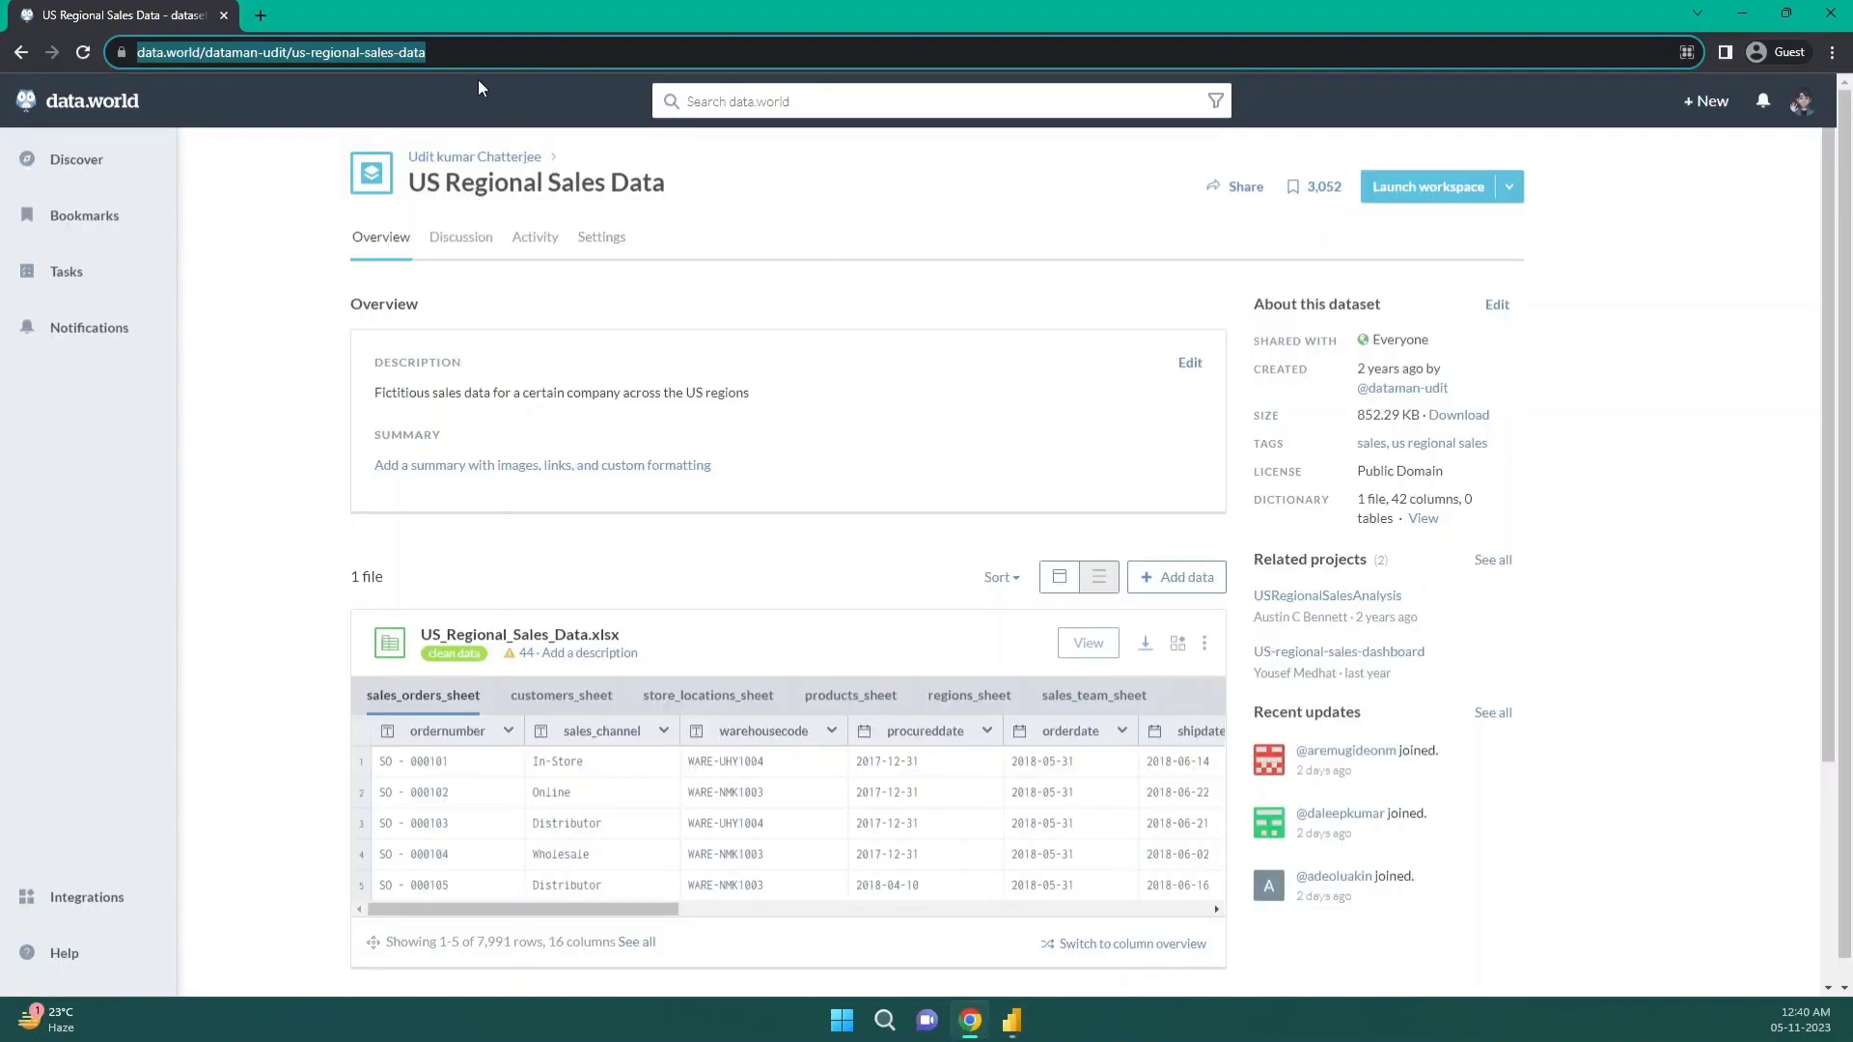
click(470, 52)
triple_click(574, 53)
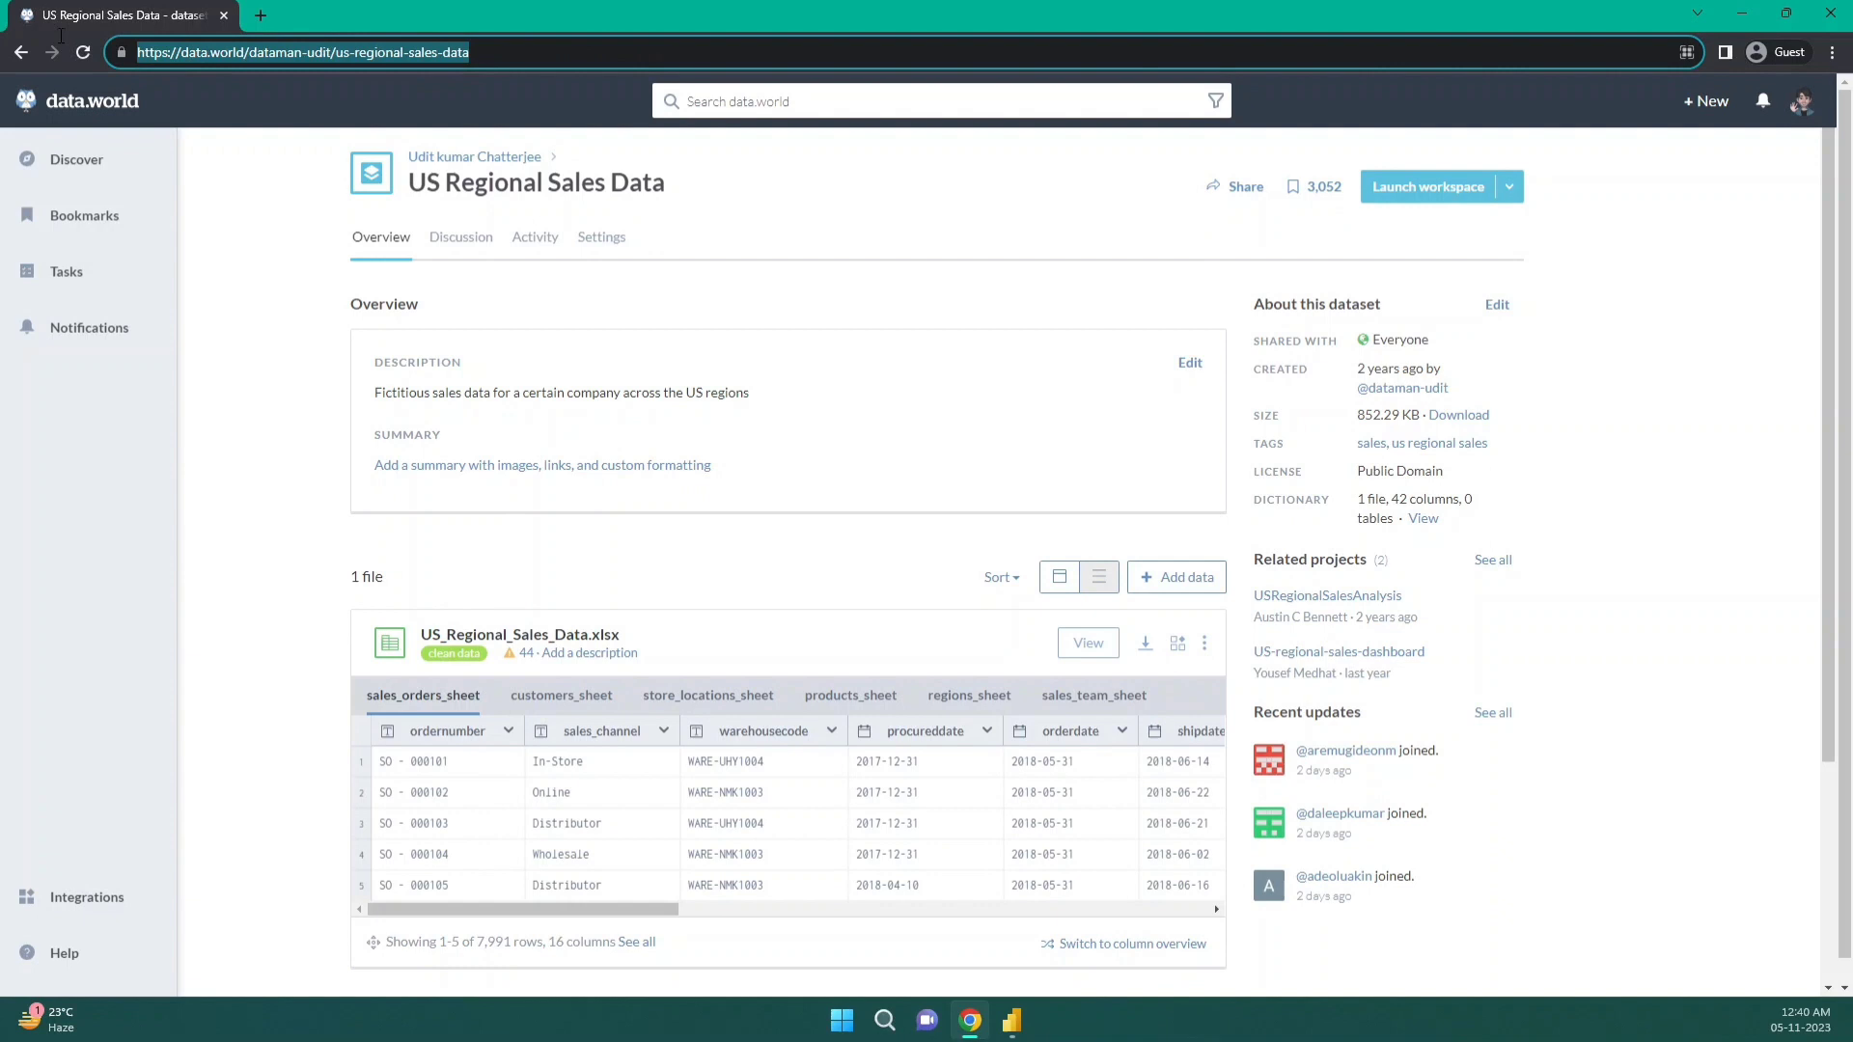
click(271, 446)
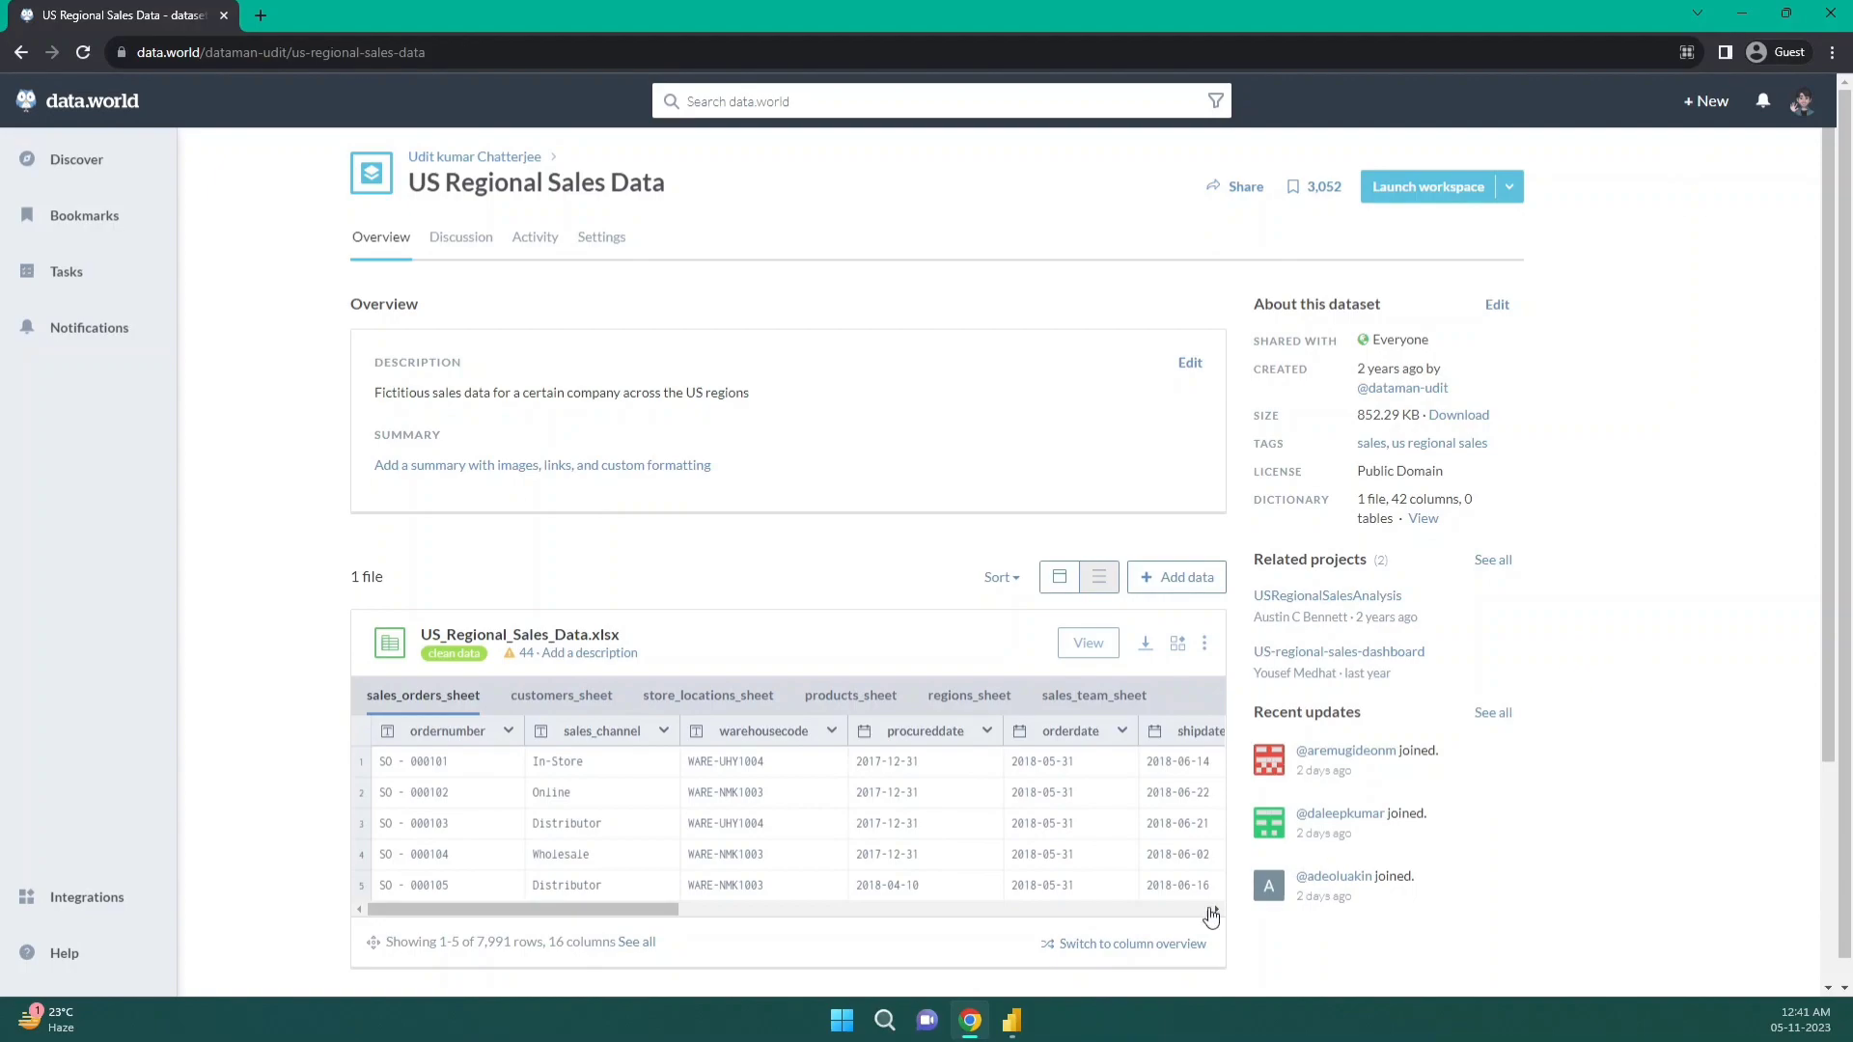
Return to Power BI and examine the model relationships between Sales and the Sales Team, Products, Customers, Calendar and Locations tables
click(1013, 1021)
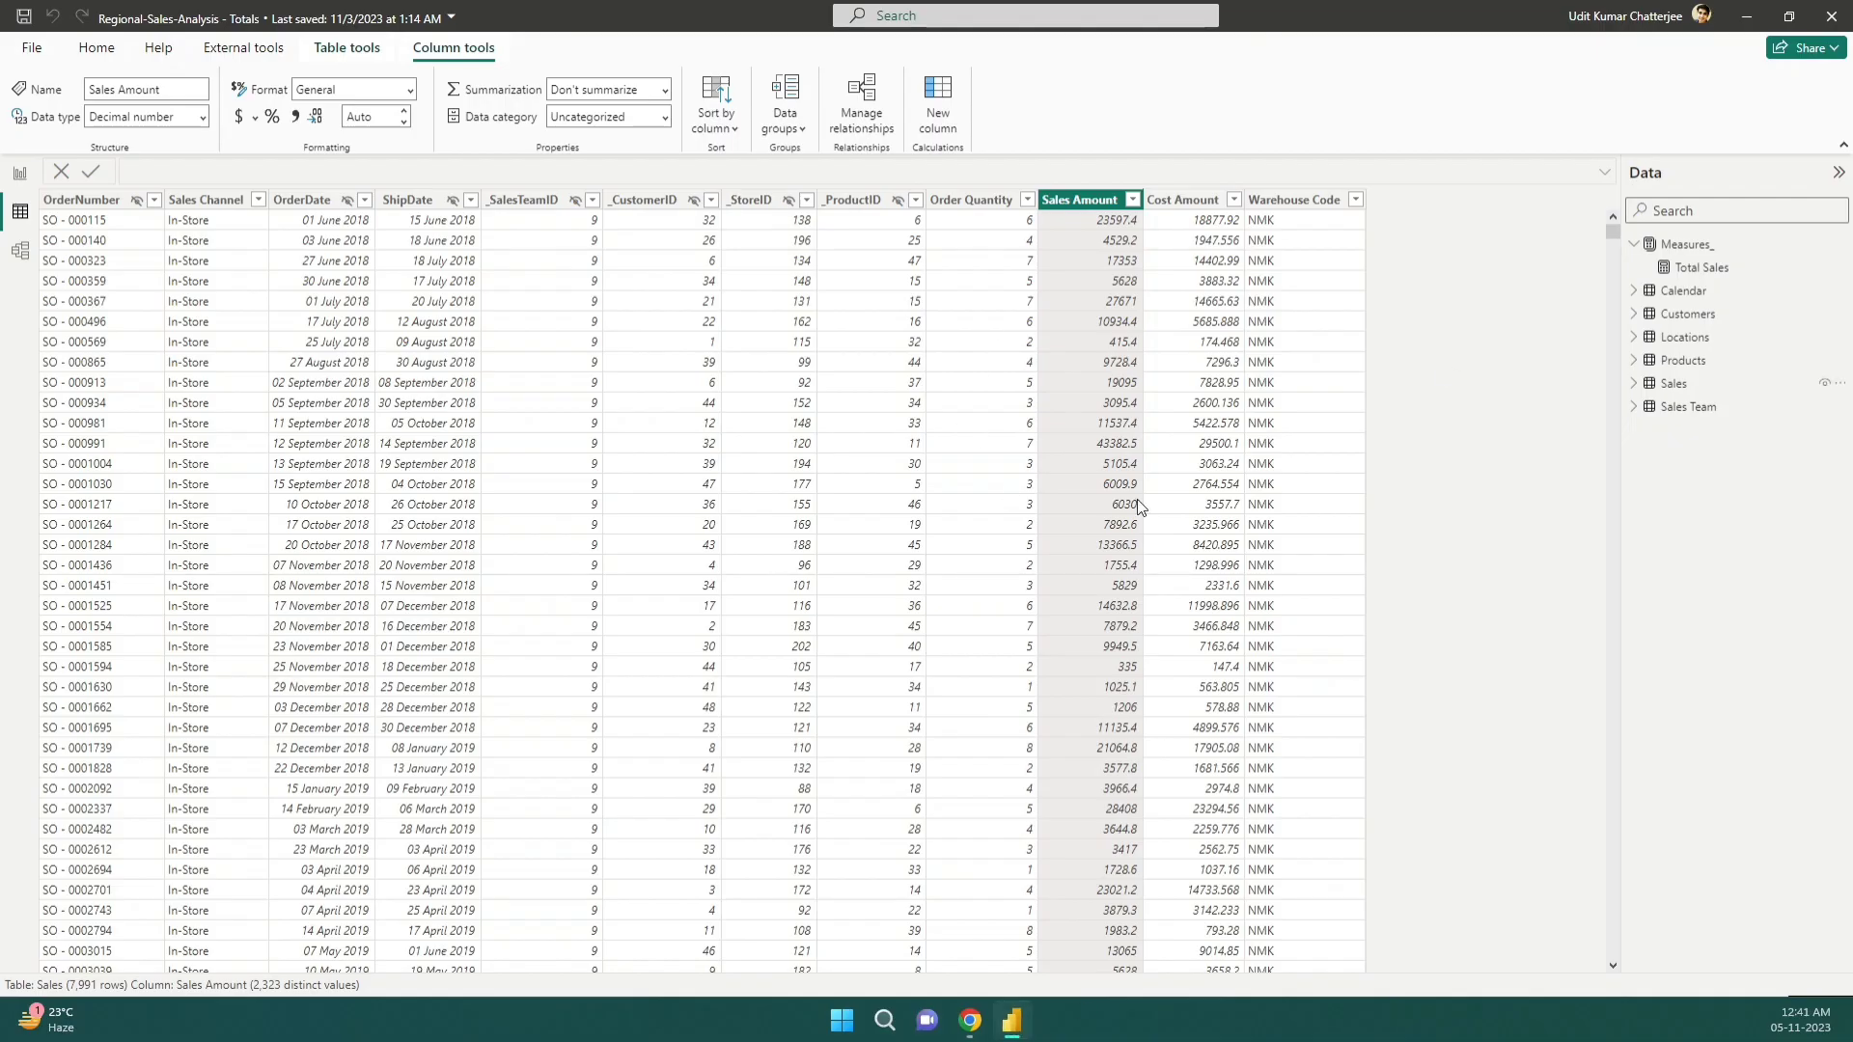
click(22, 260)
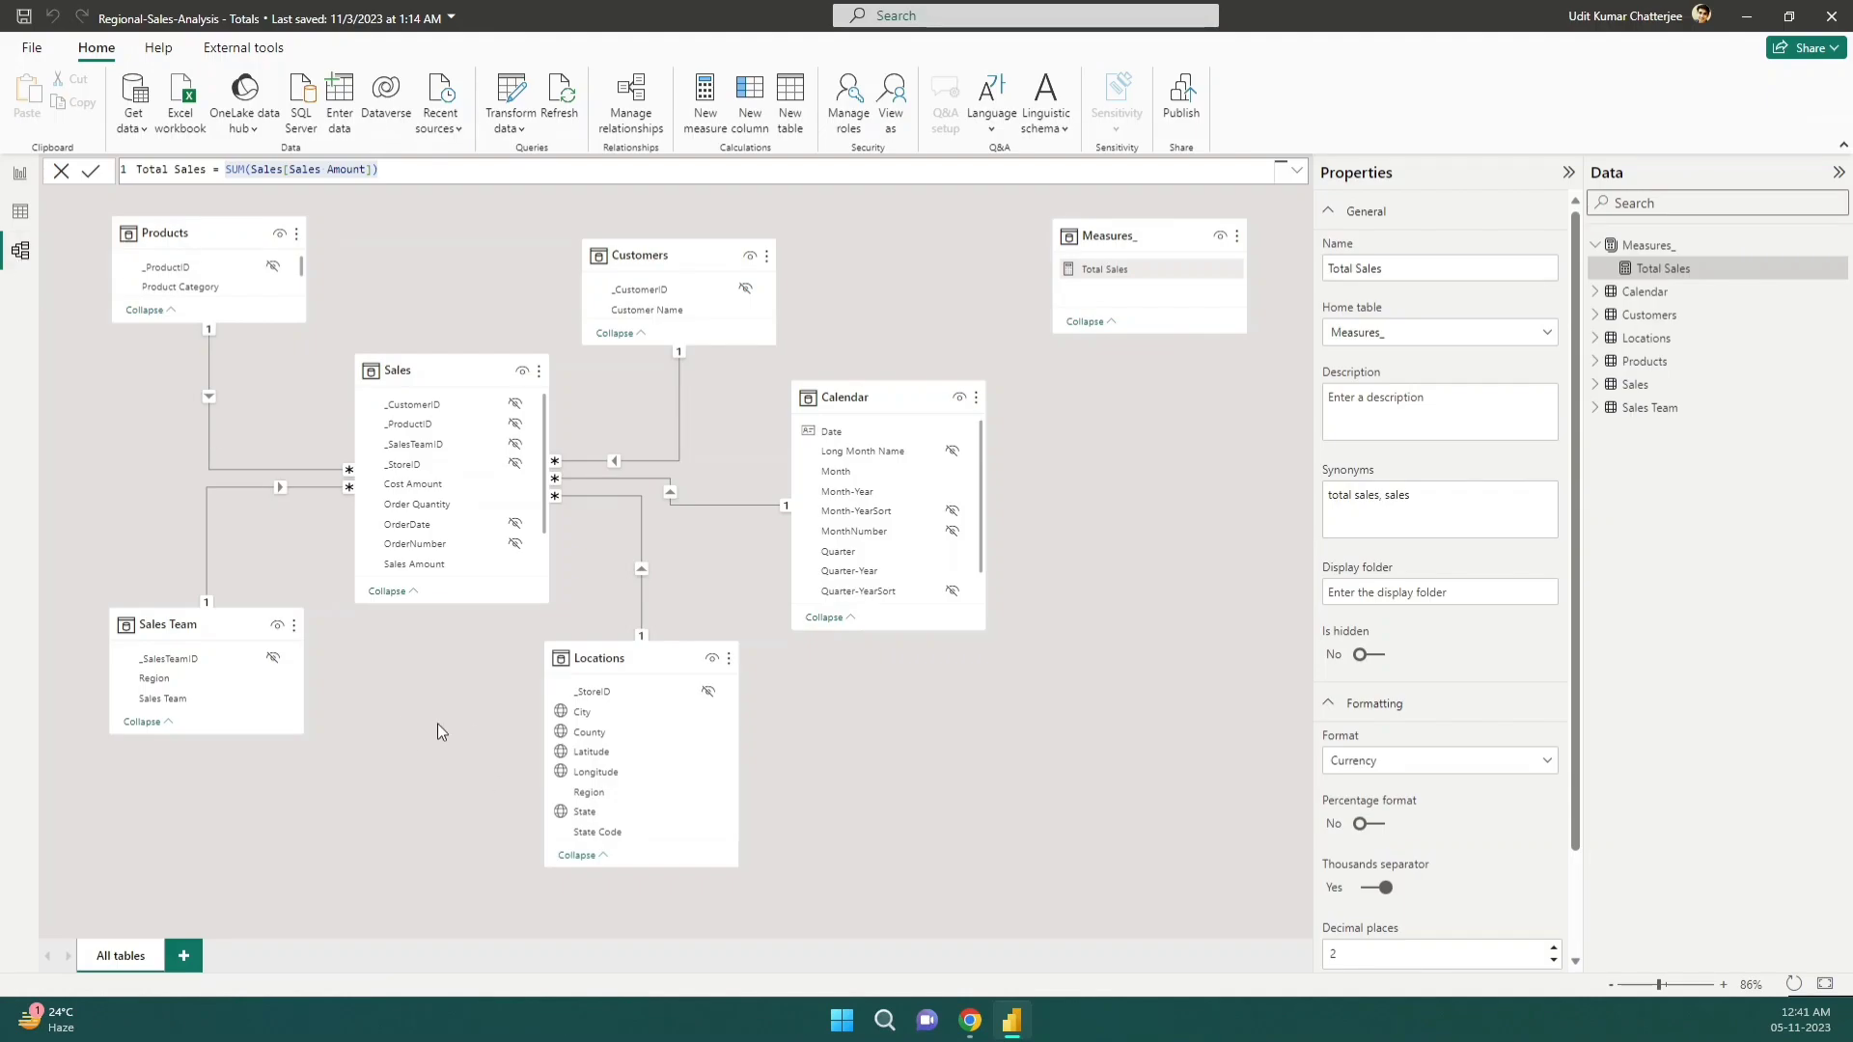
click(355, 521)
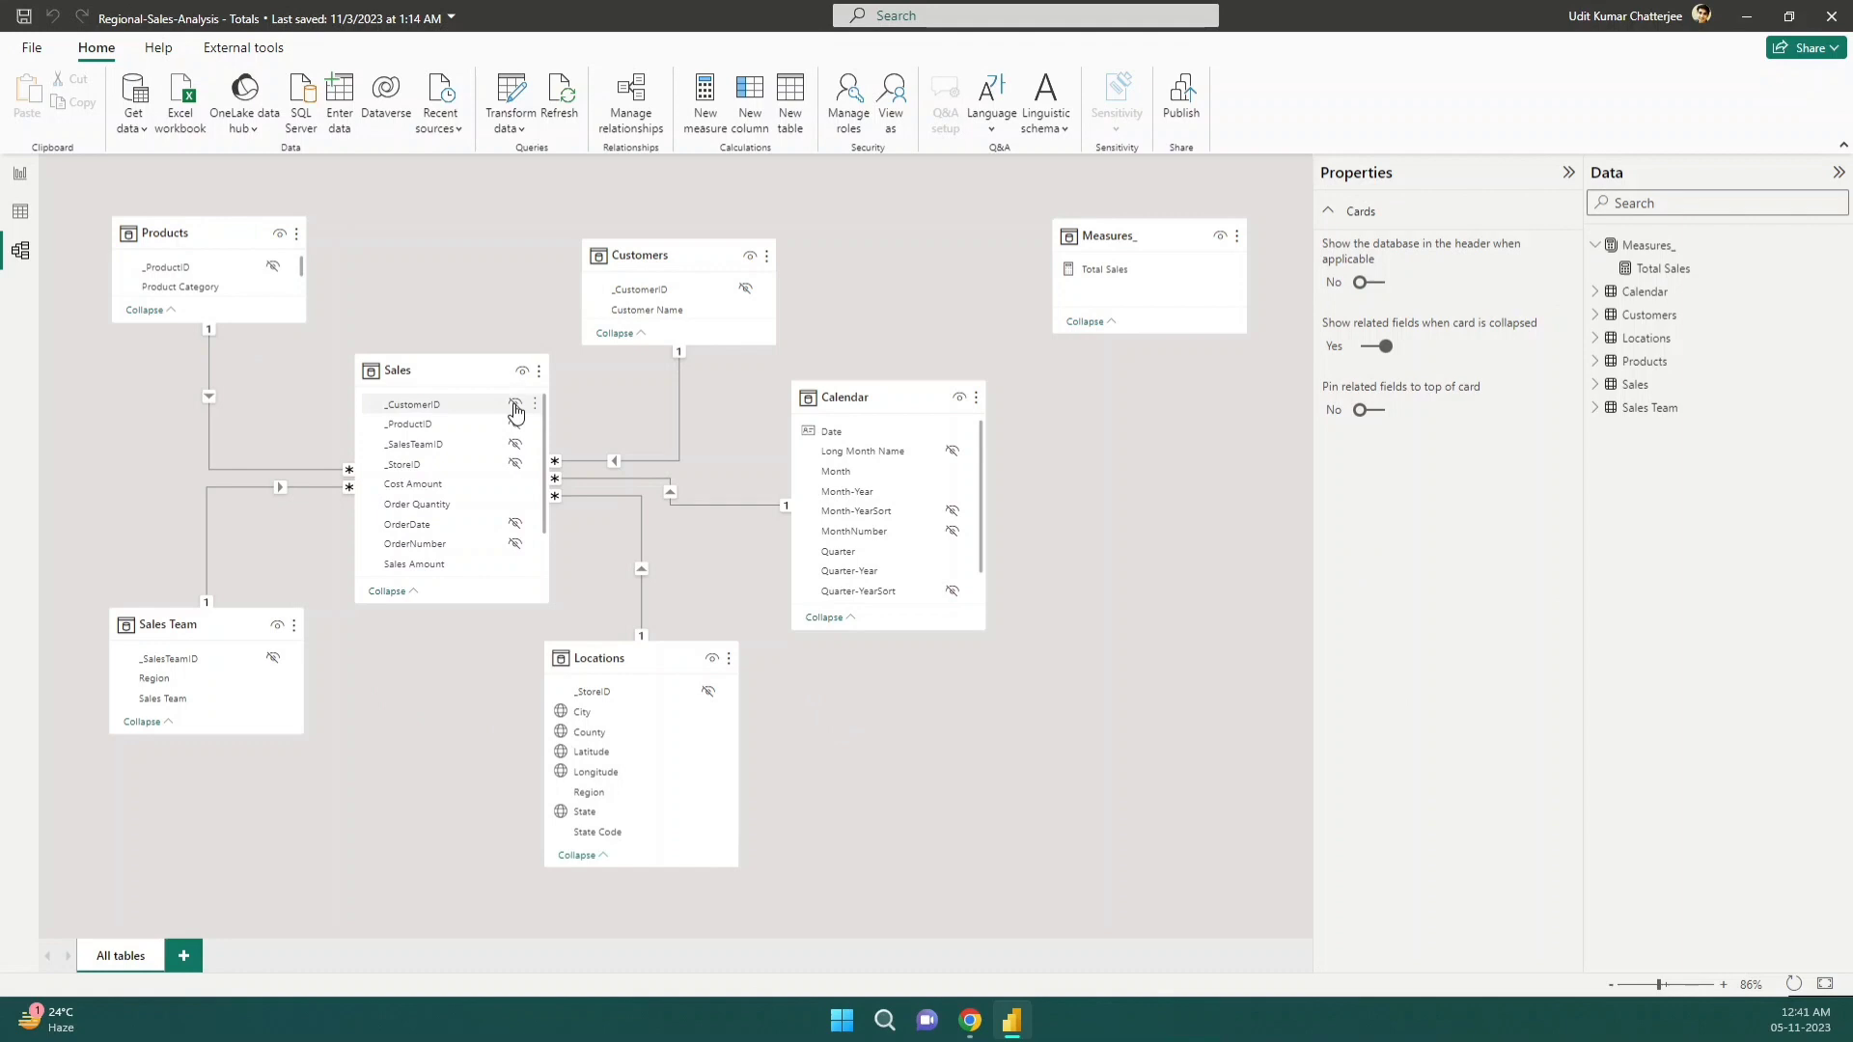
drag(448, 370, 451, 375)
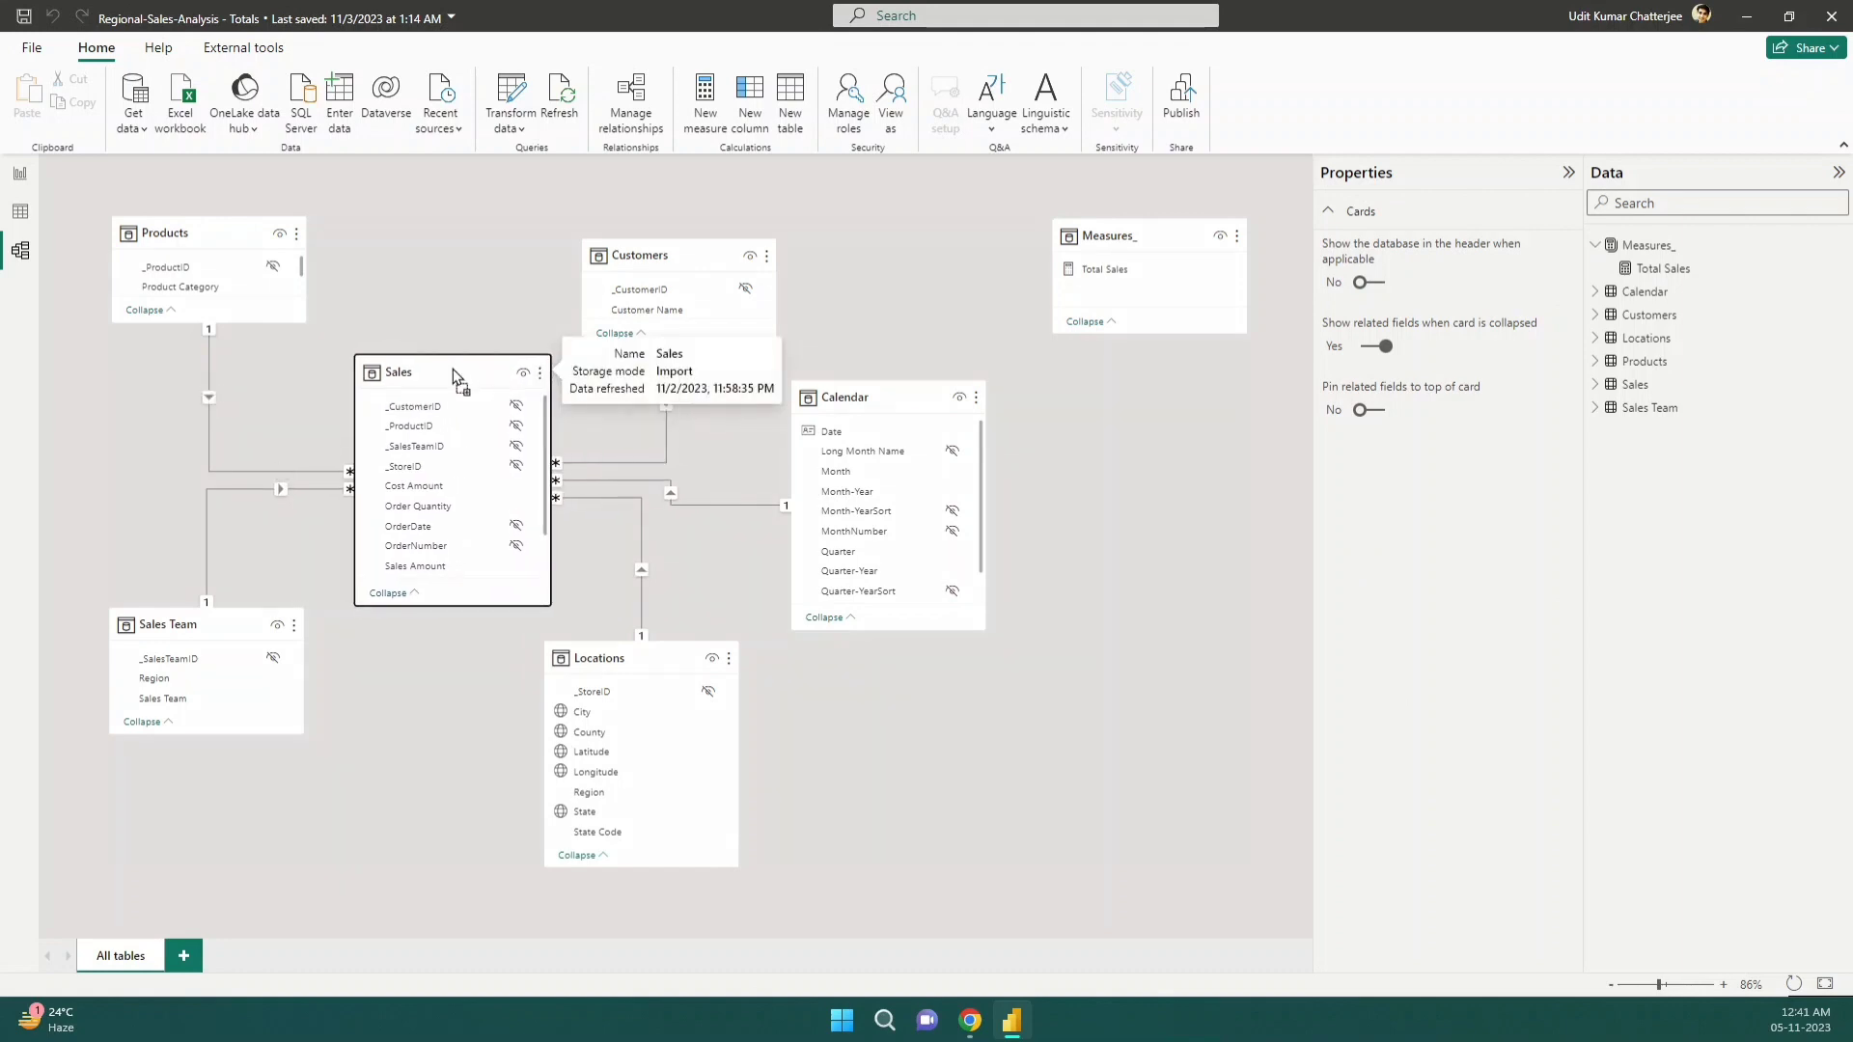
click(206, 627)
drag(206, 627, 198, 636)
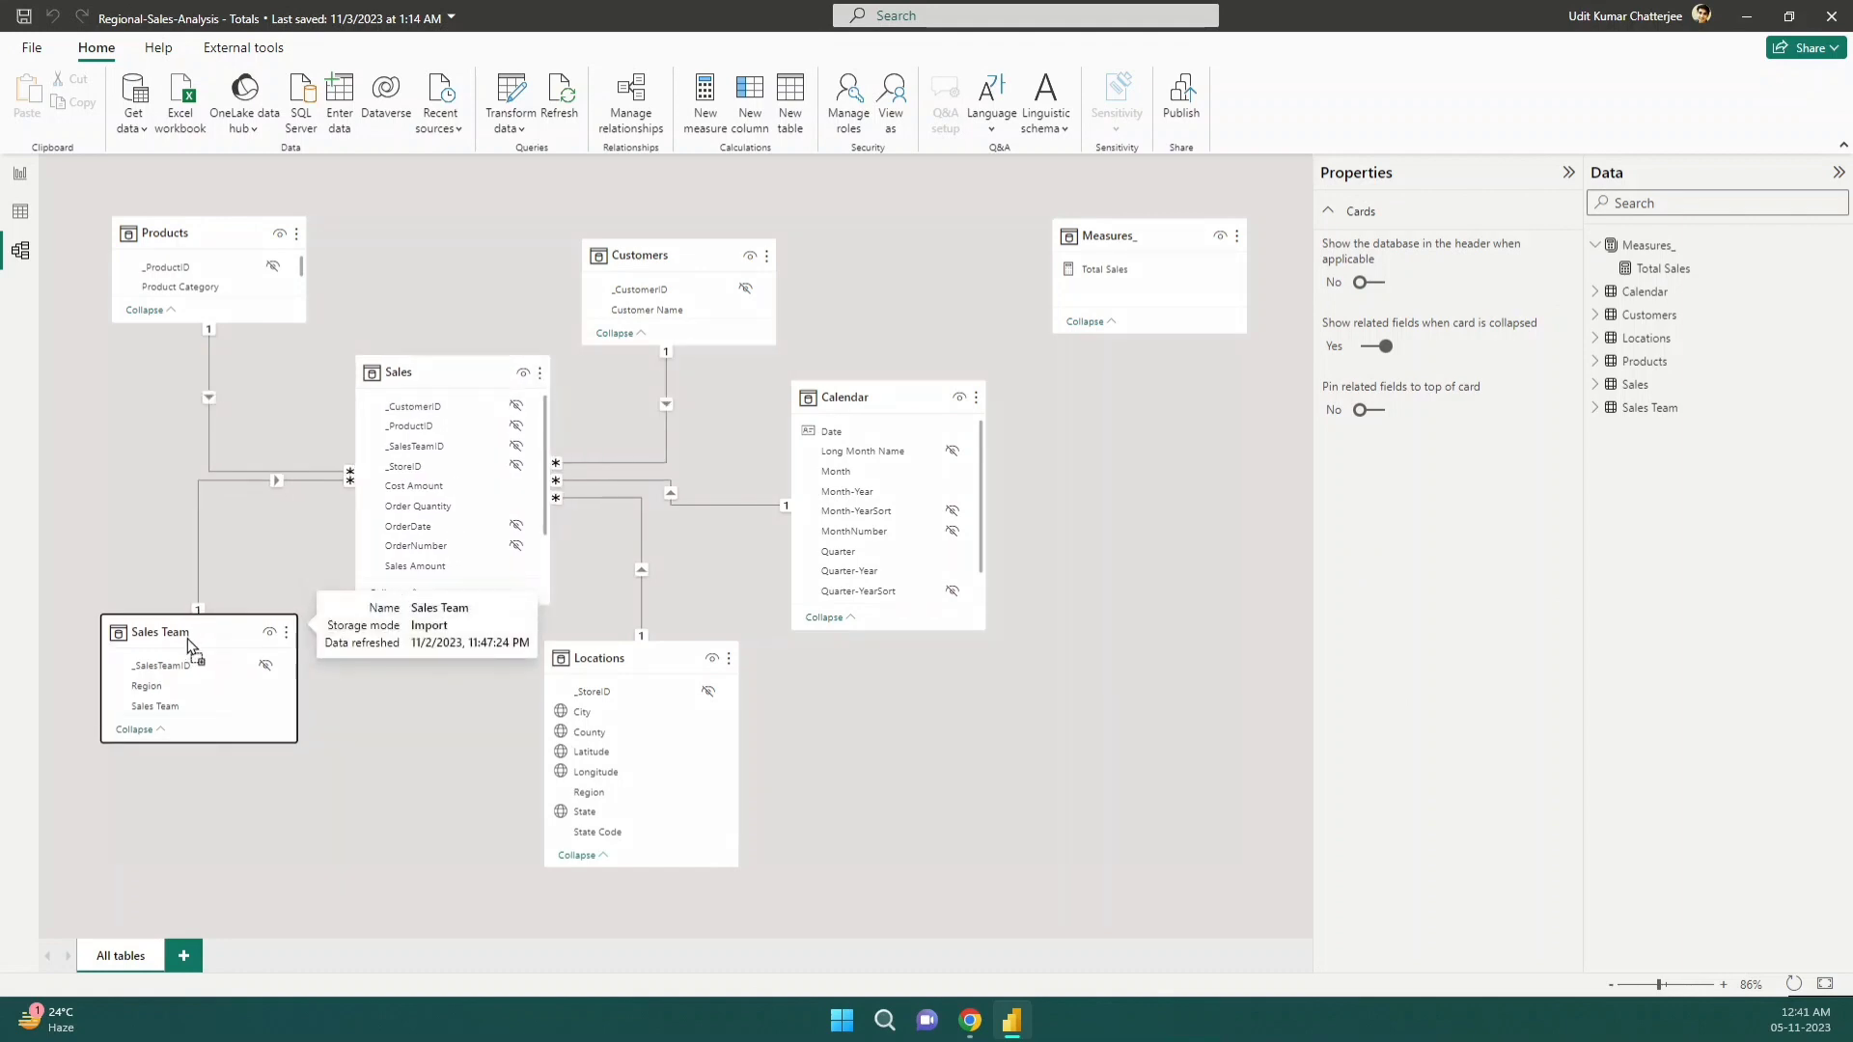
click(208, 237)
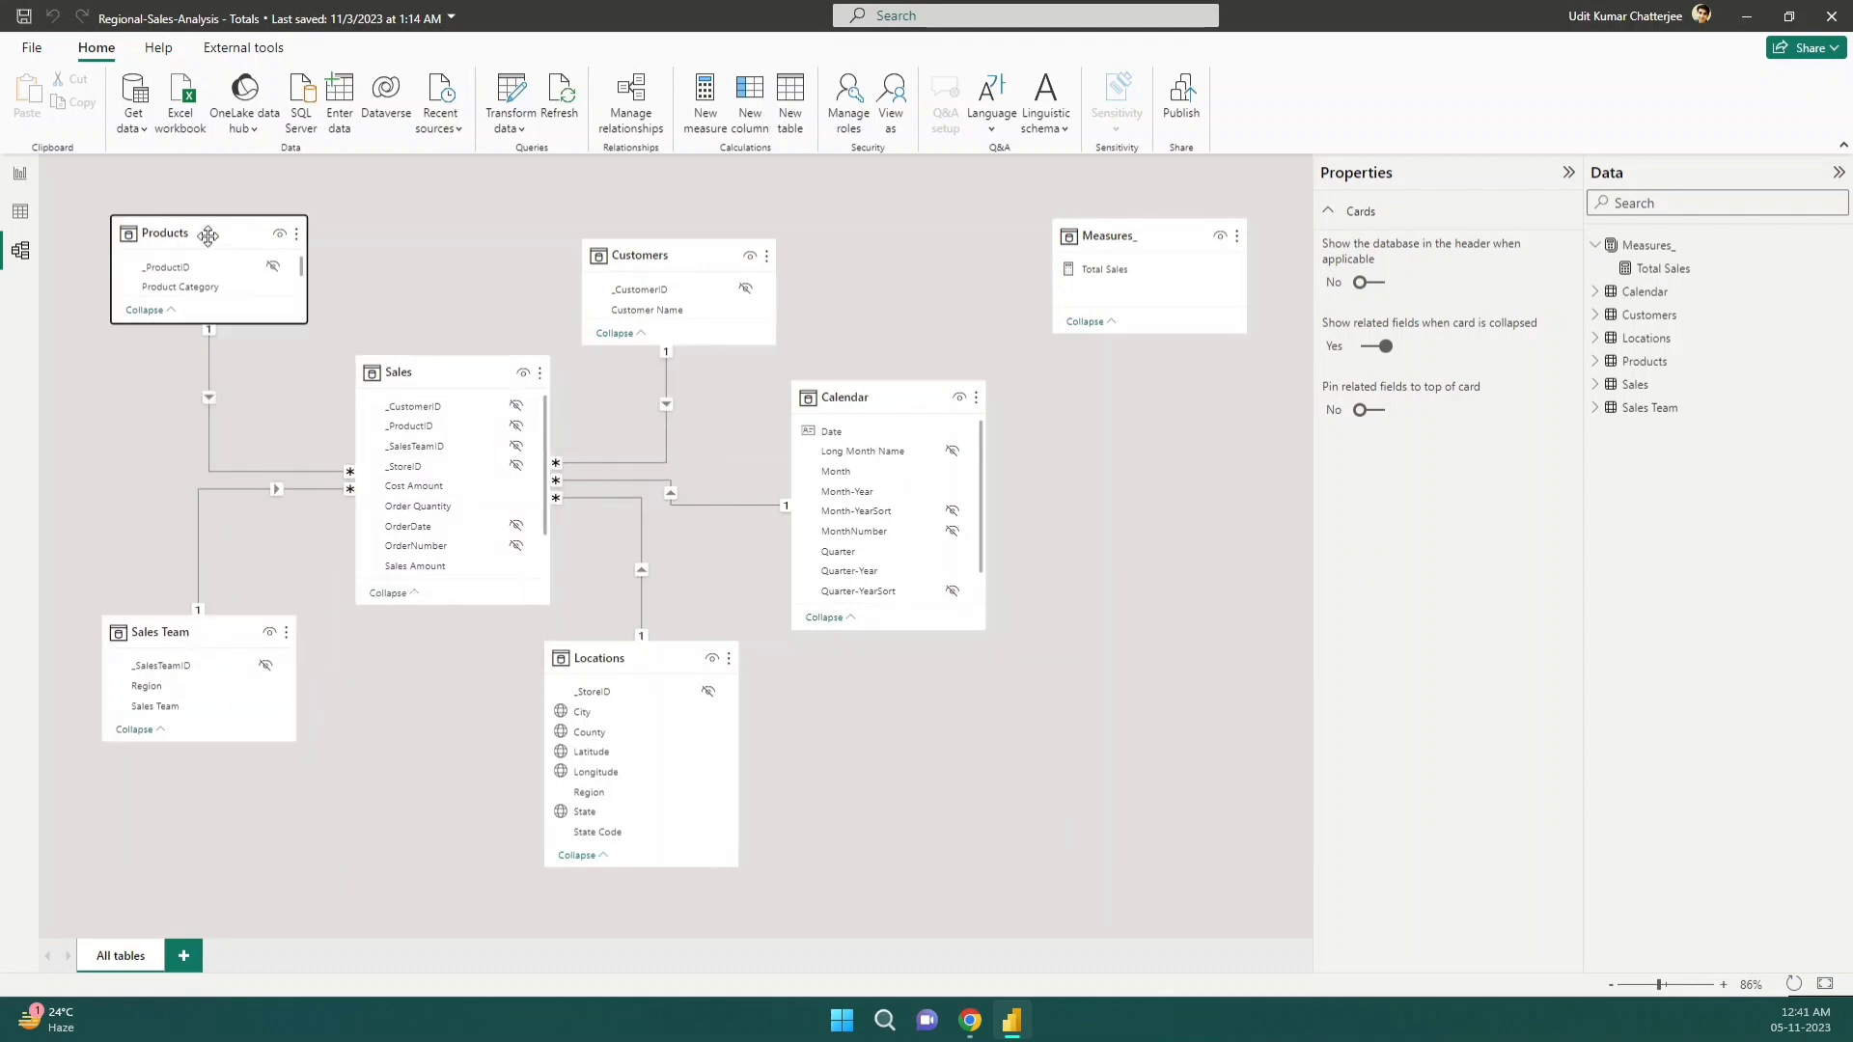
click(657, 247)
click(872, 398)
click(635, 670)
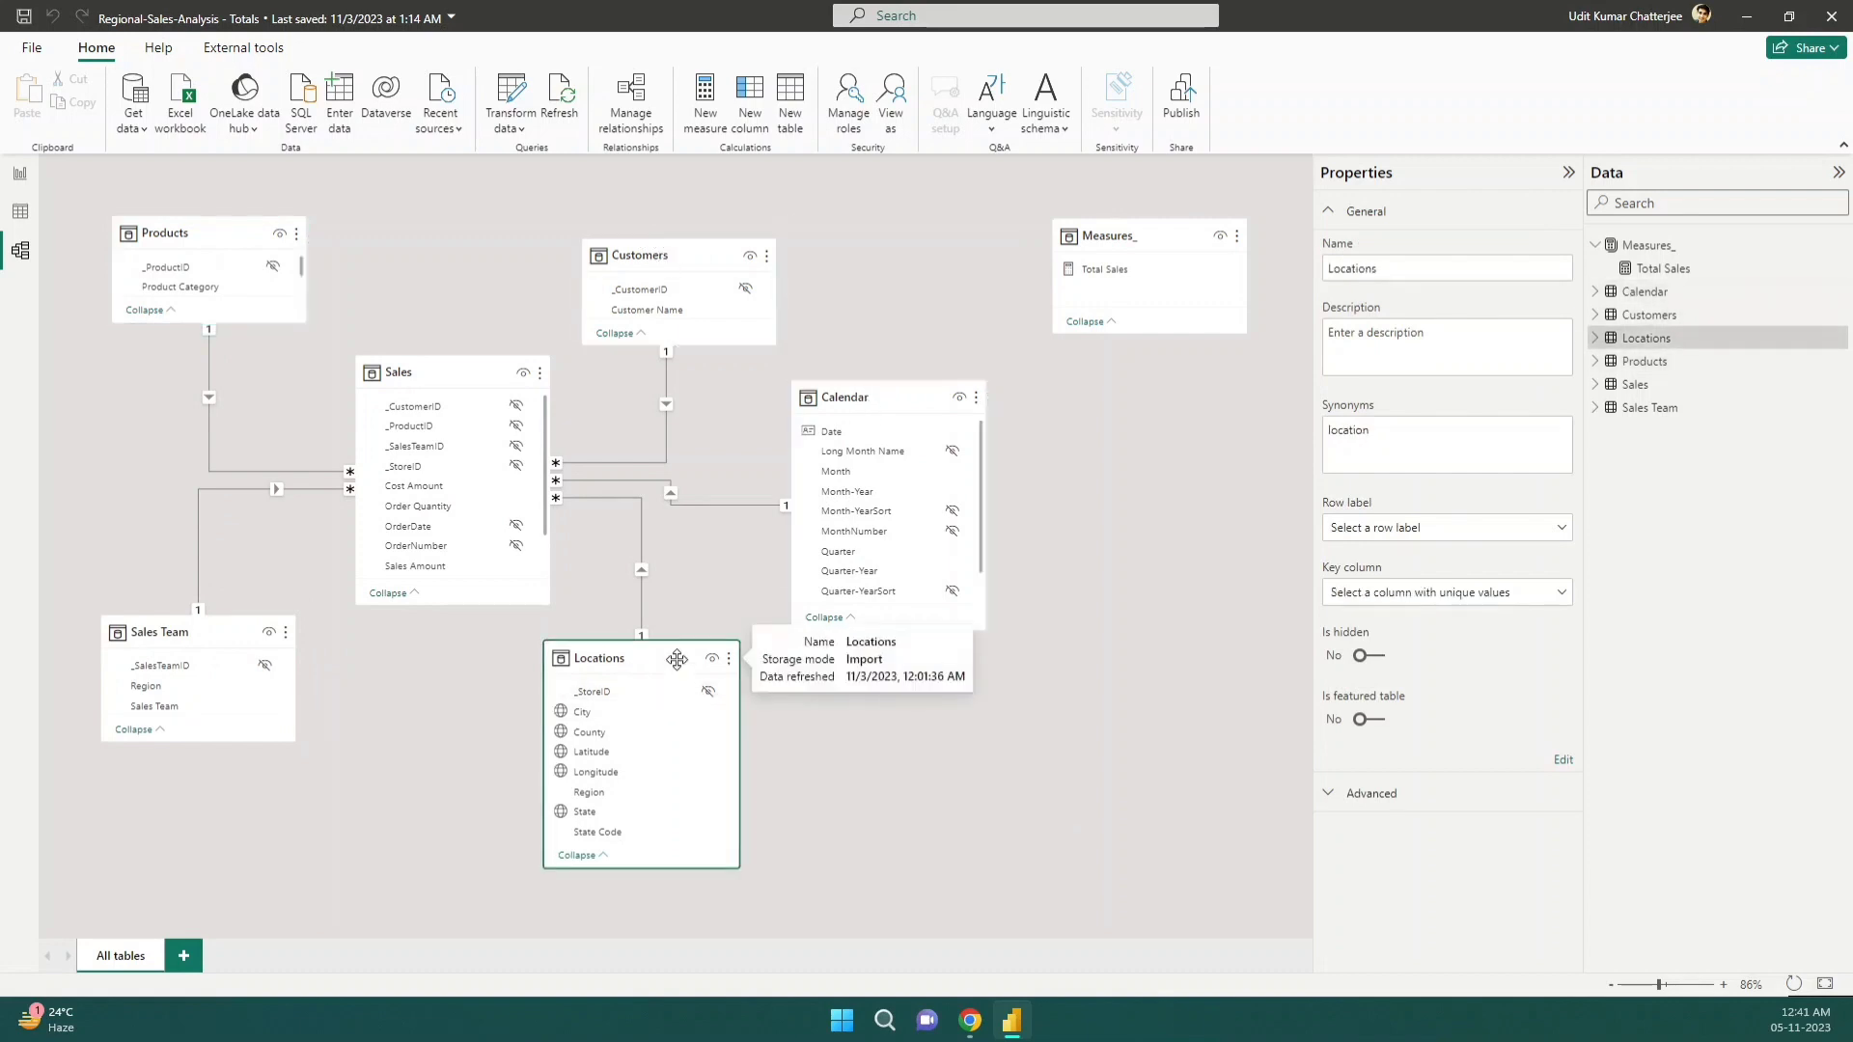
Shift the Measures_ table slightly to the right and down in the model diagram
drag(1149, 241, 1155, 240)
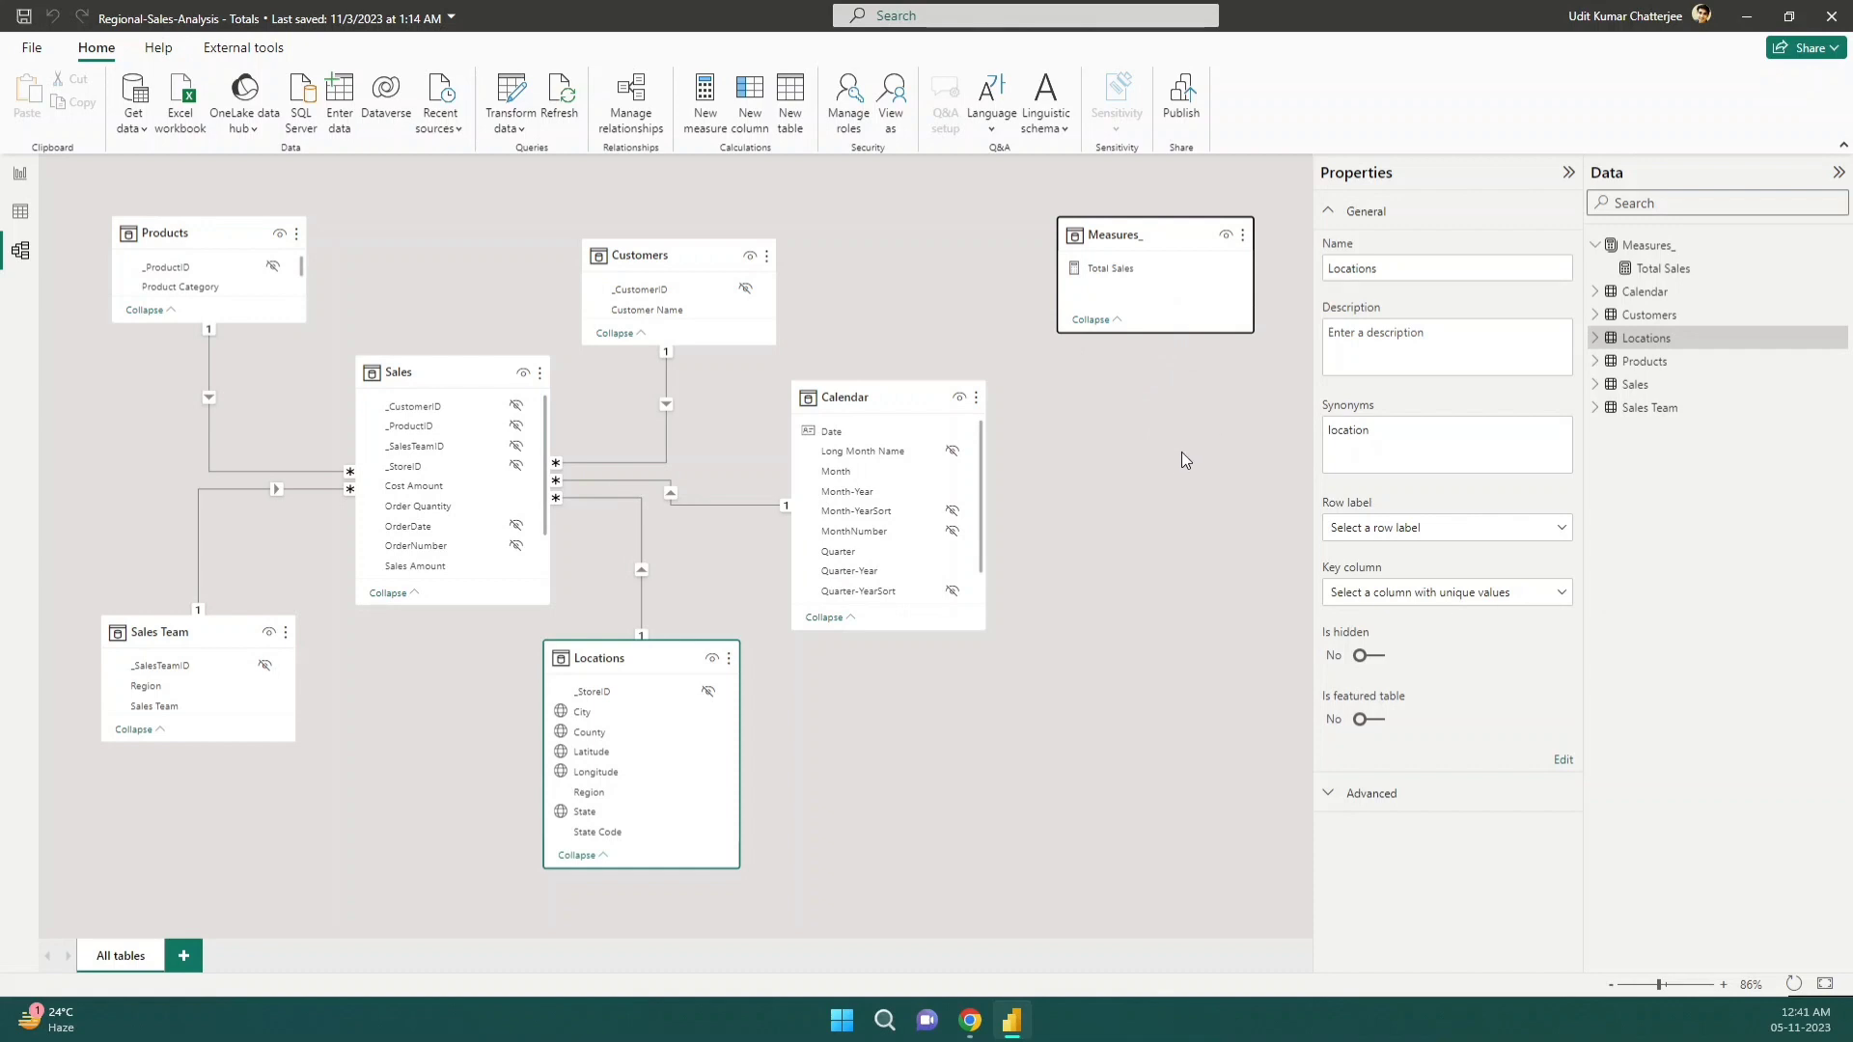
click(841, 395)
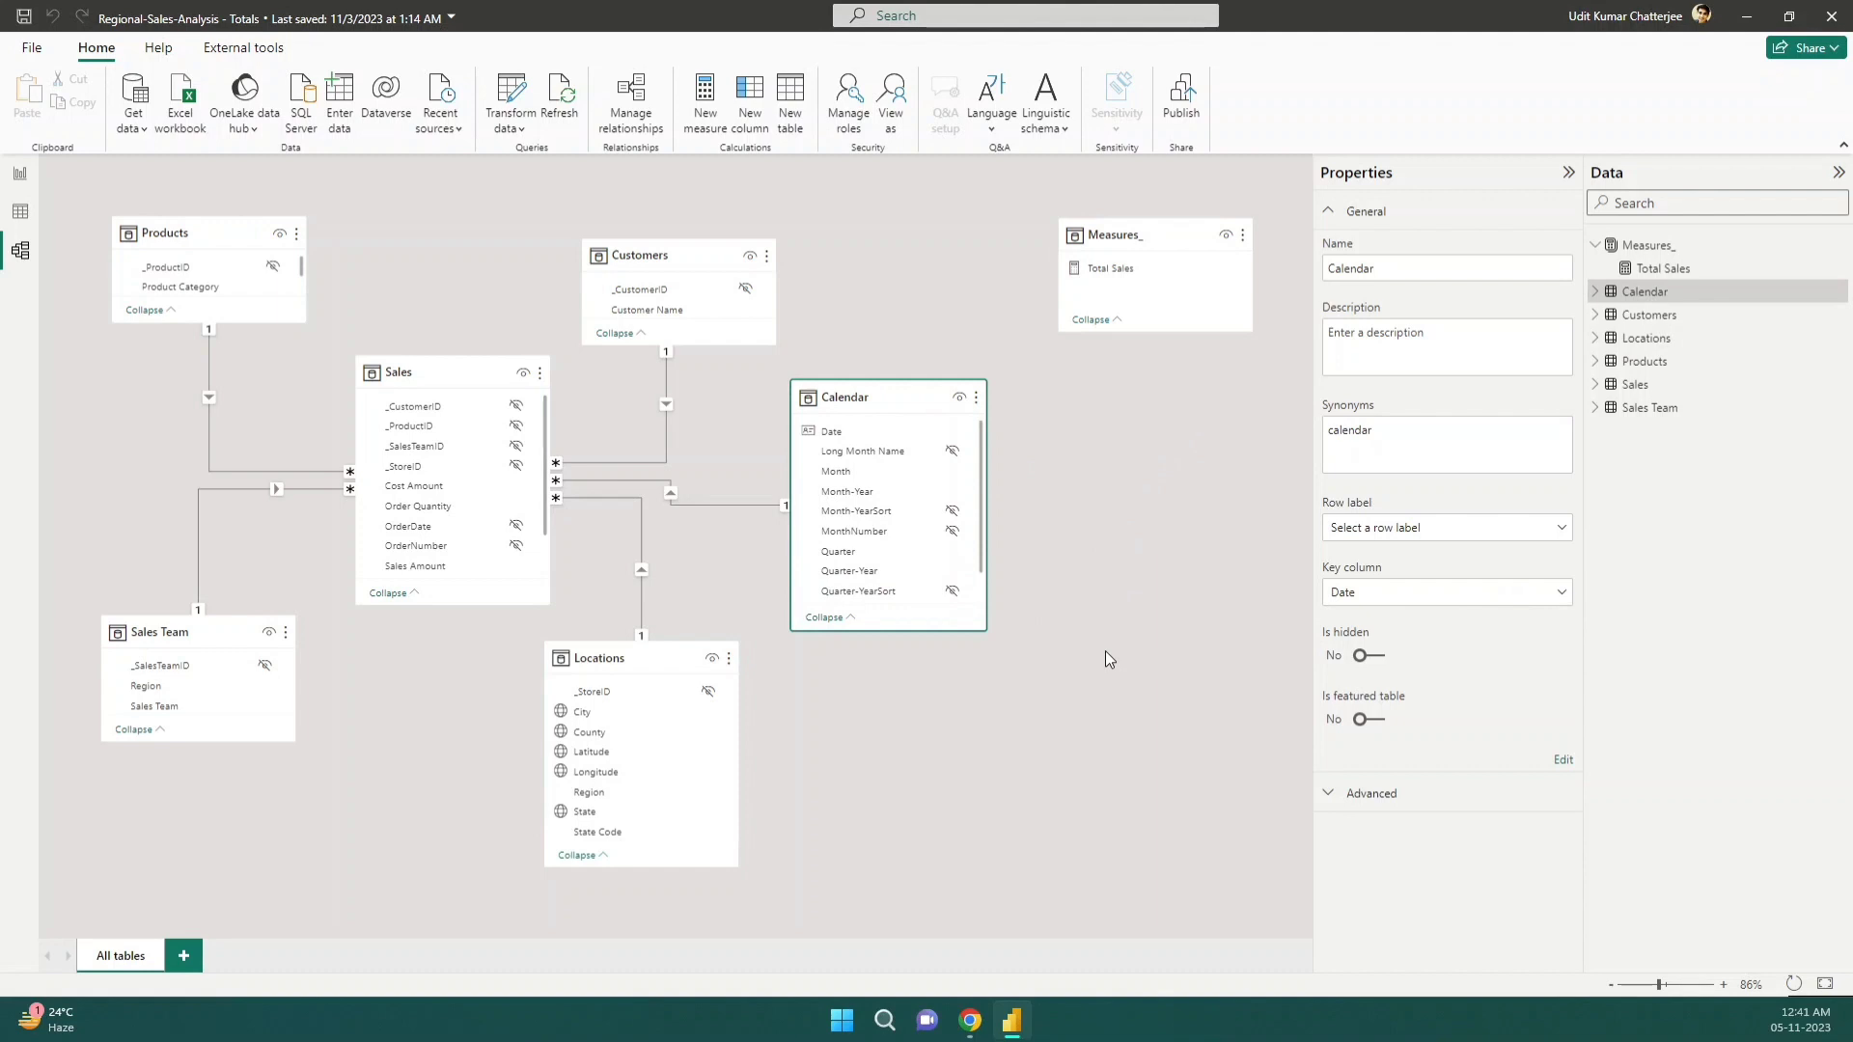
drag(1157, 235, 1167, 262)
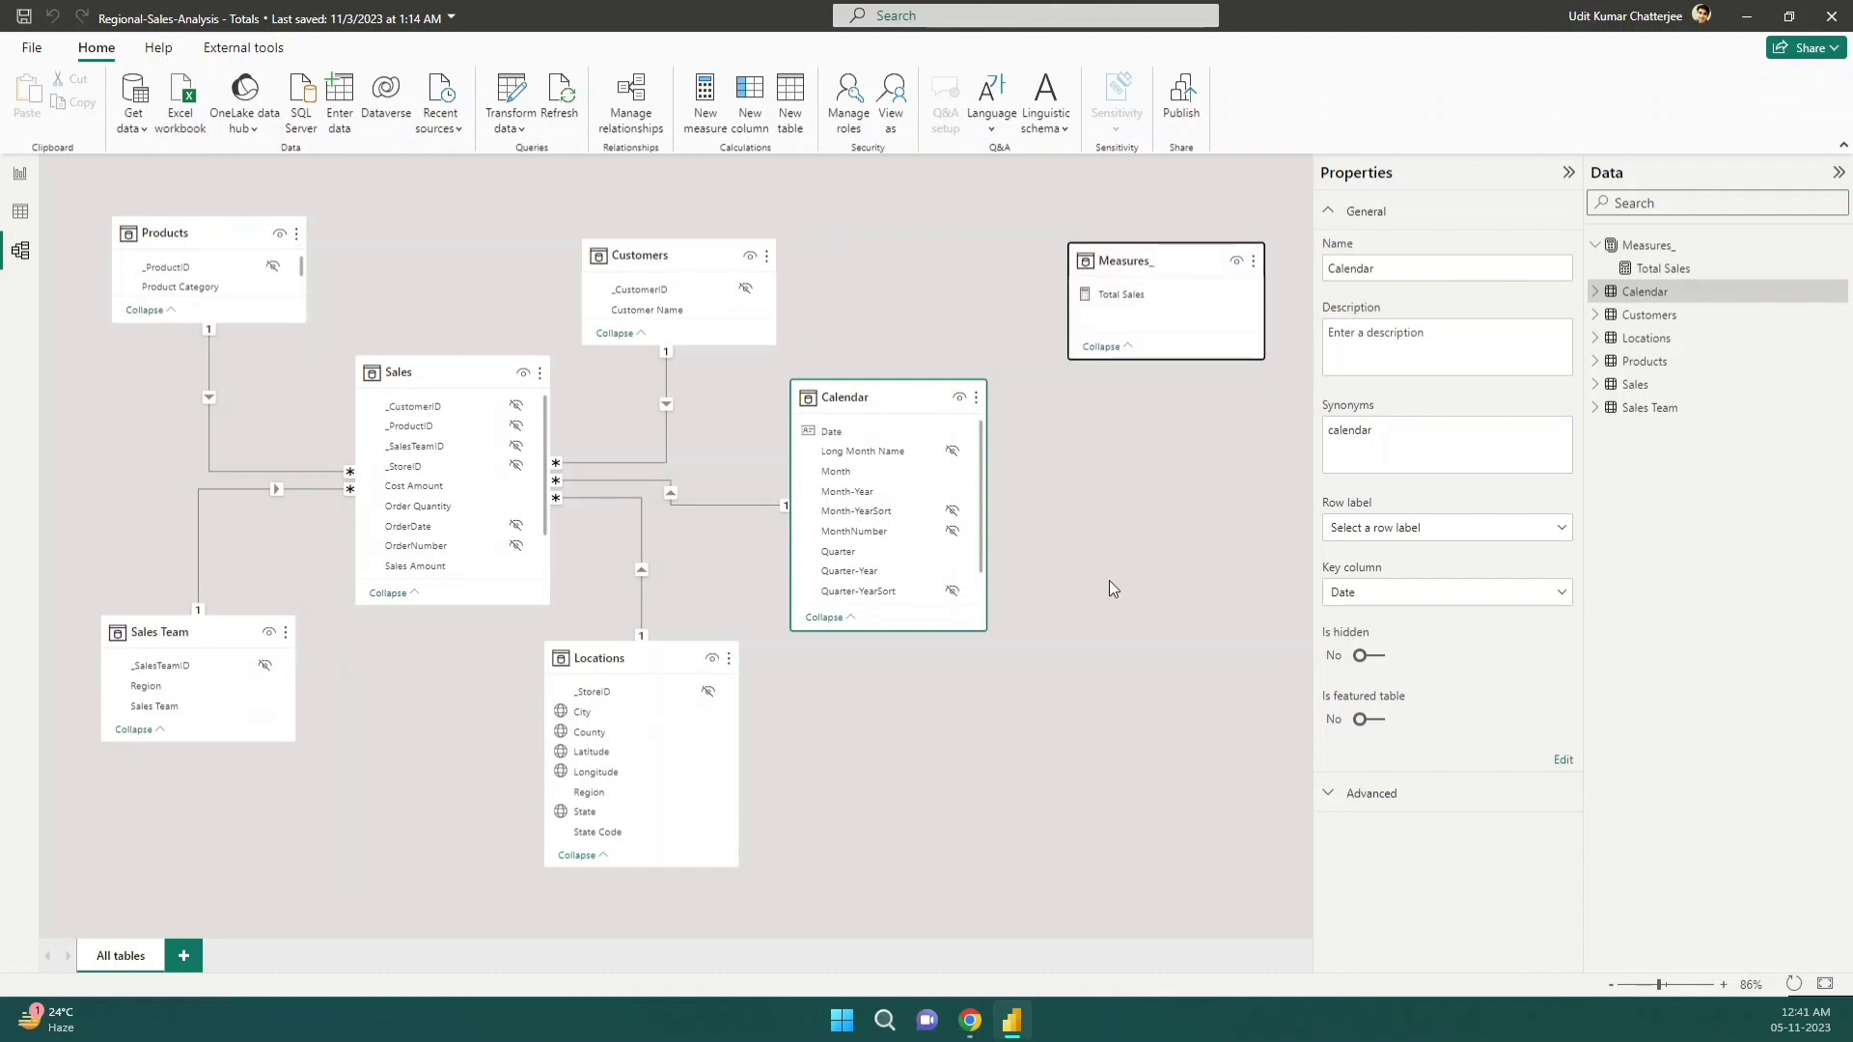
Create a table visual of Product Sub-Category on the report page, enlarged to list every sub-category and placed below the title
click(18, 190)
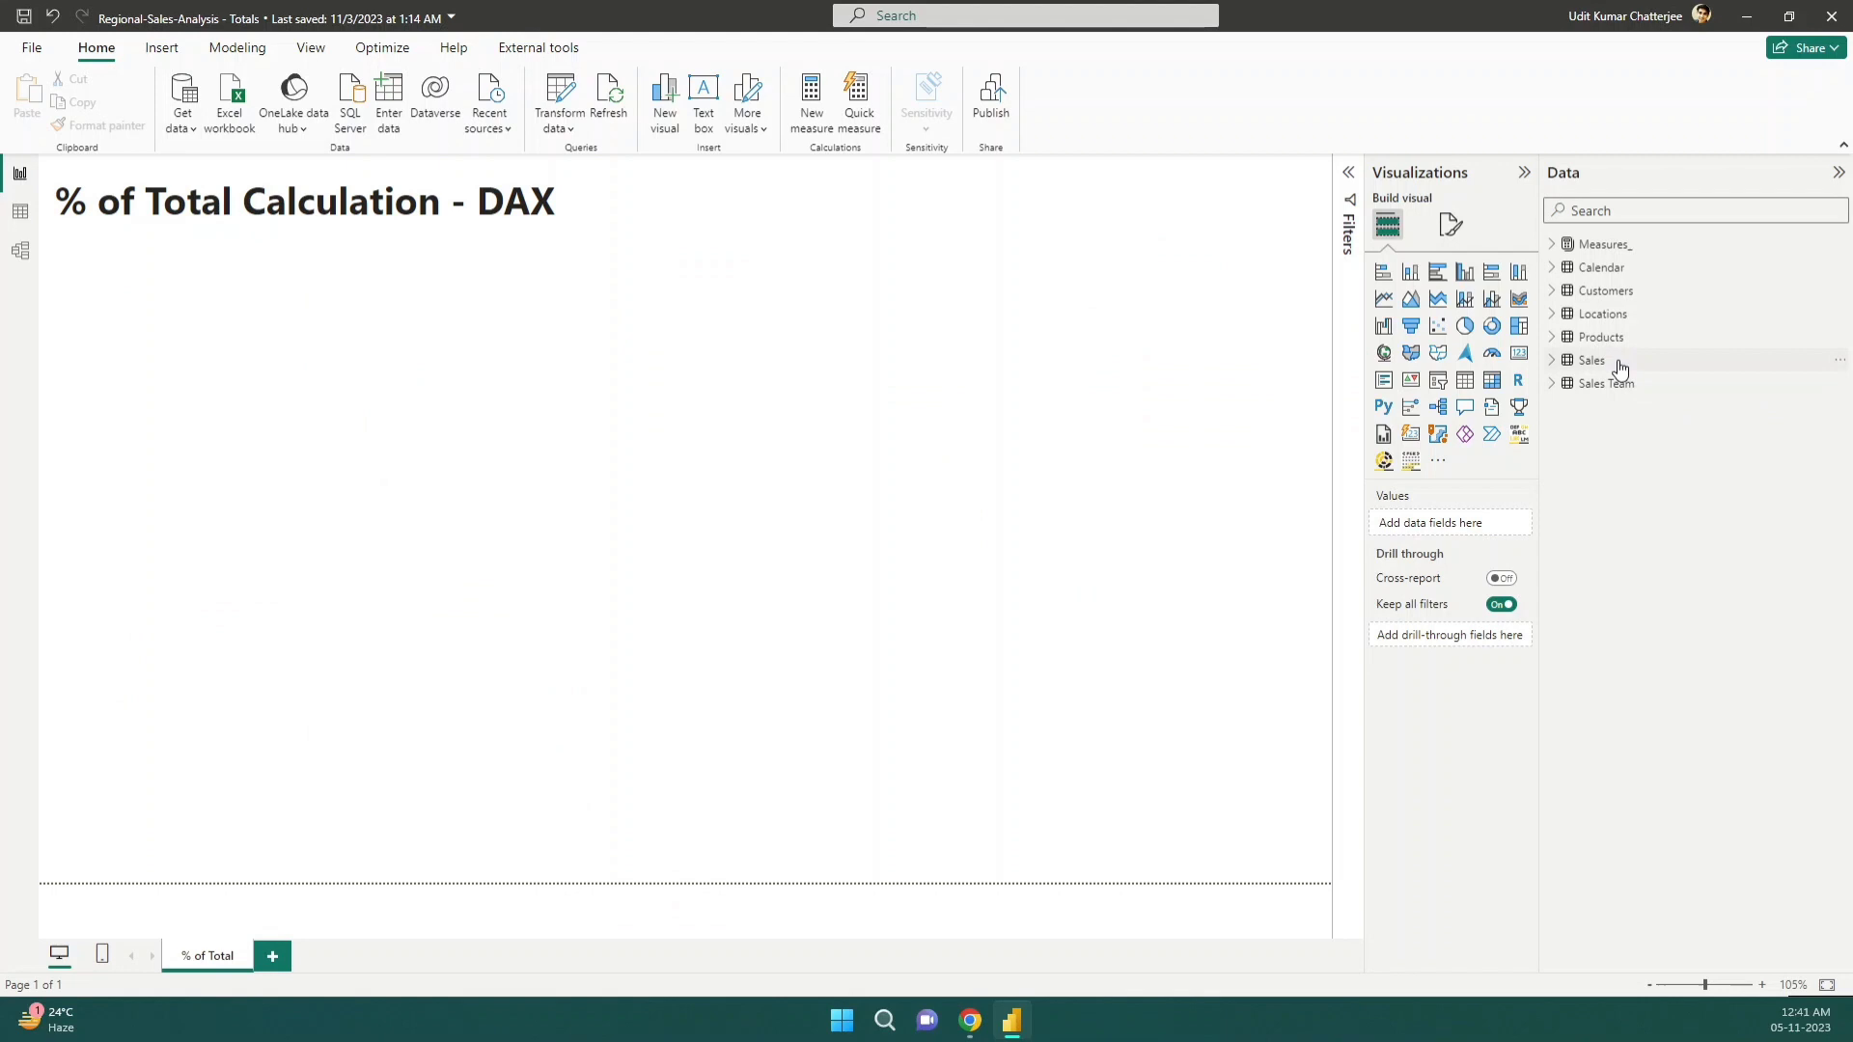
click(1553, 337)
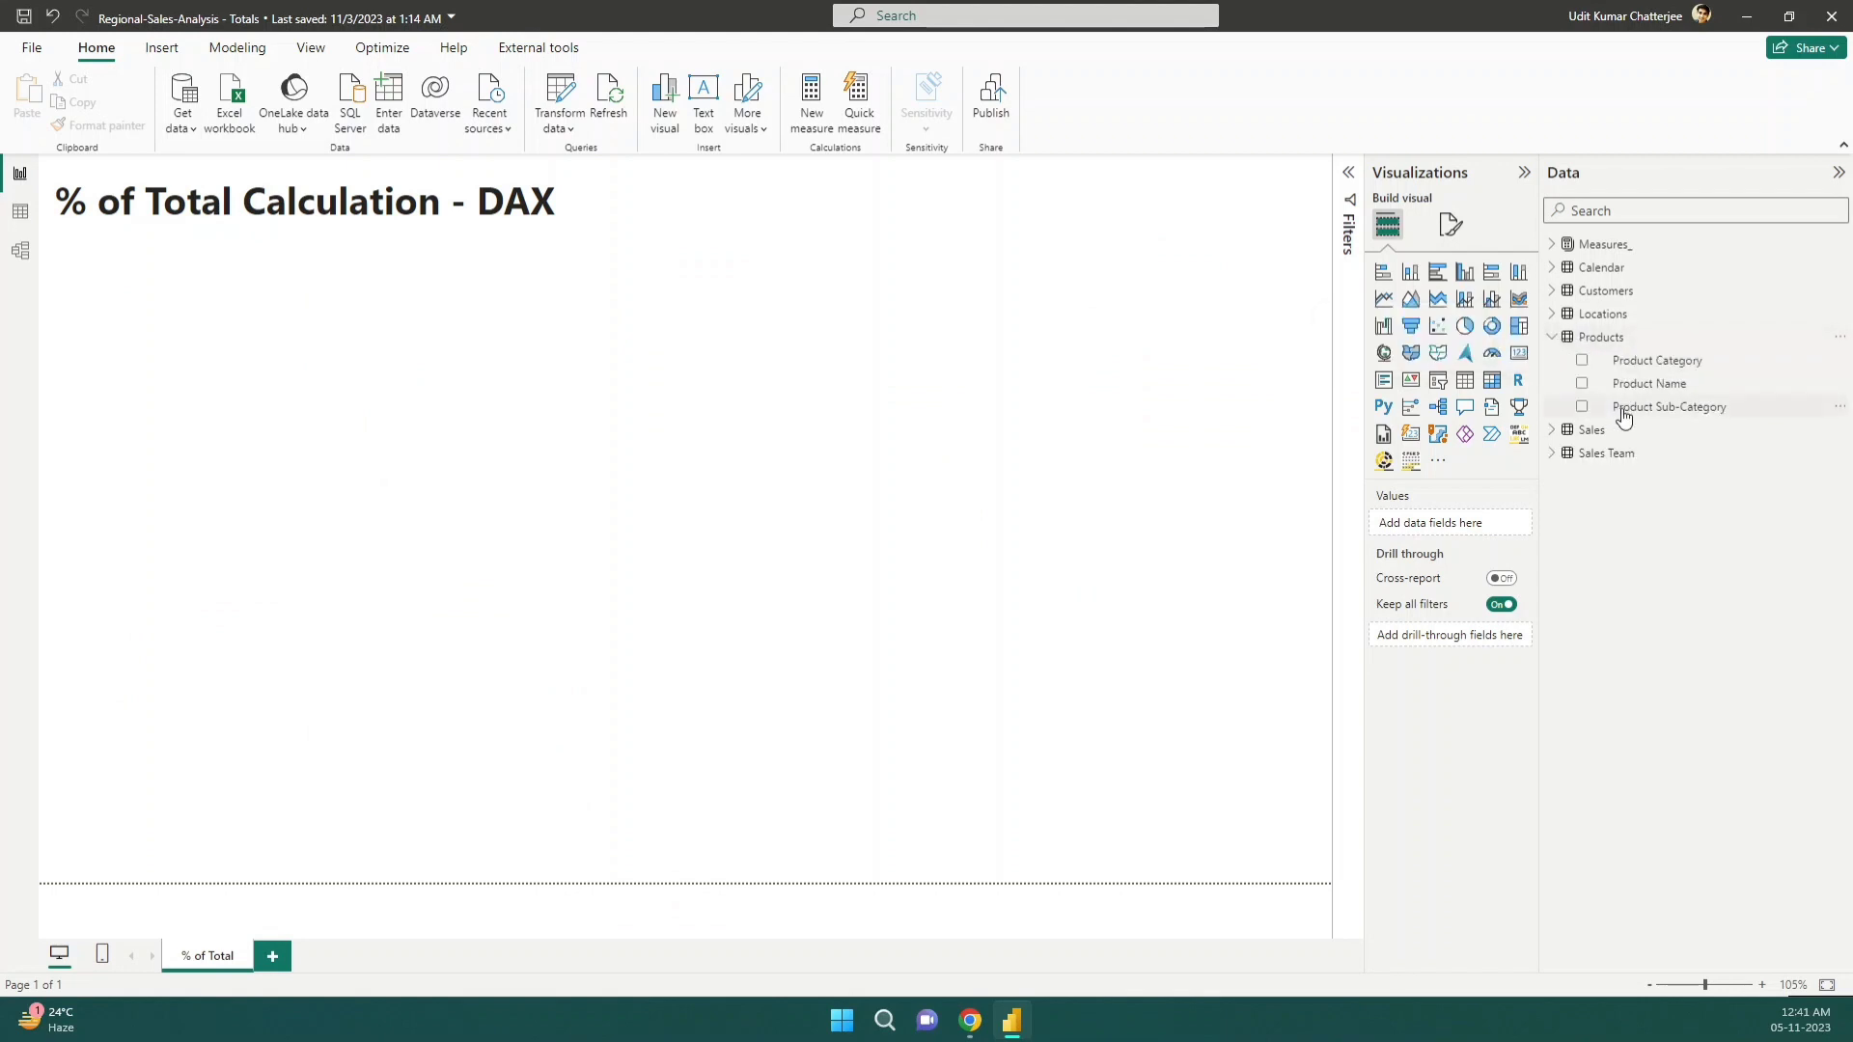
drag(1662, 420, 487, 431)
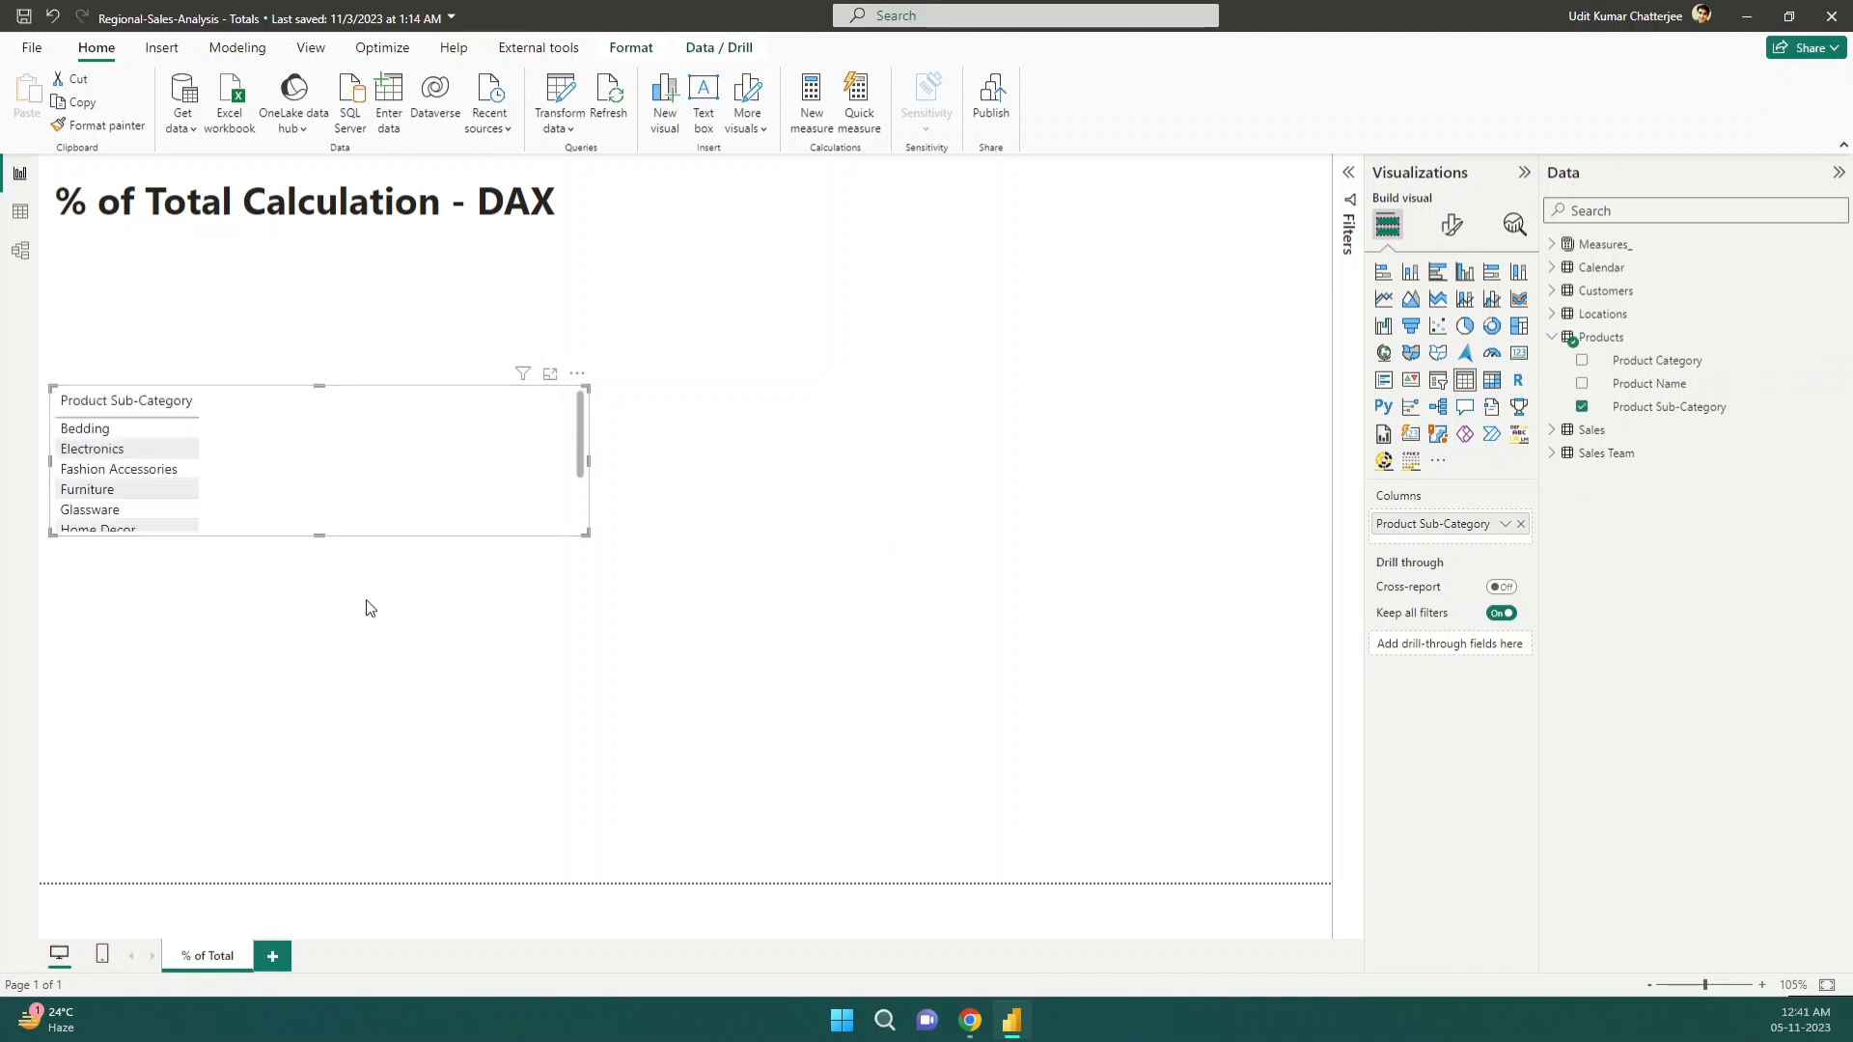
drag(320, 657, 425, 625)
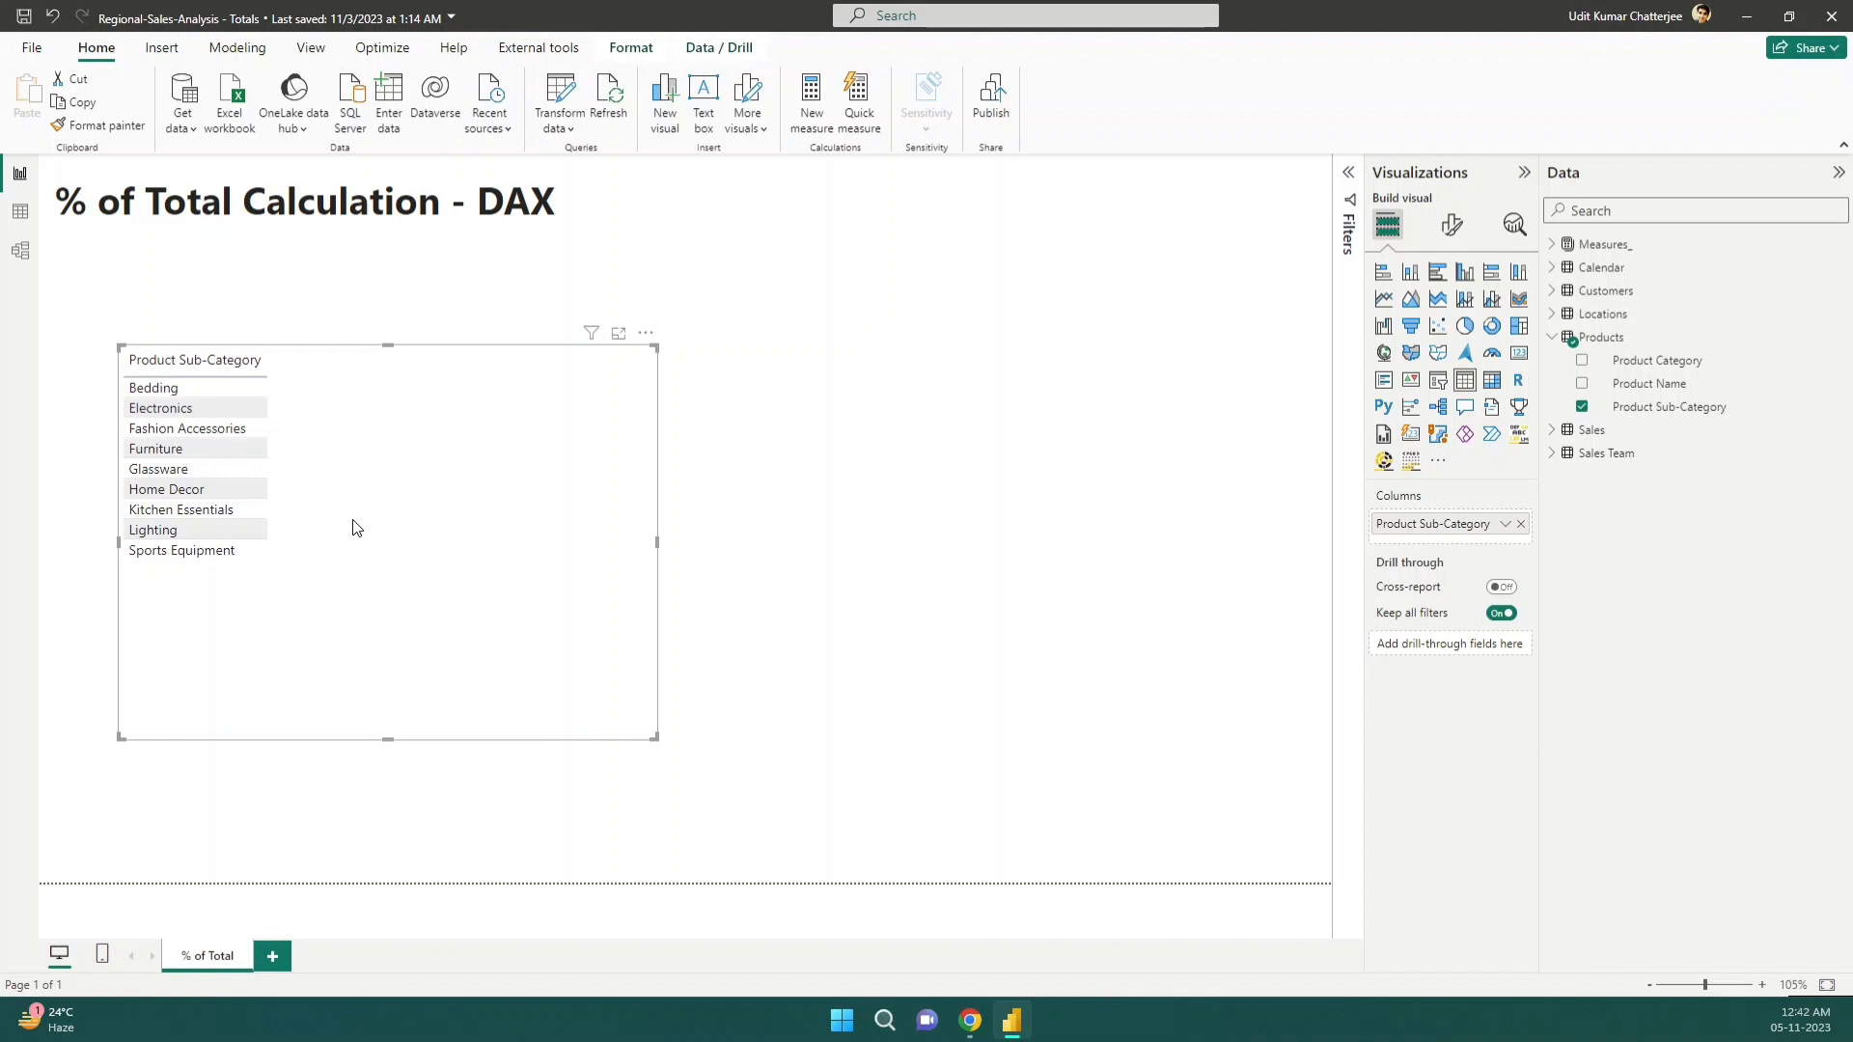
key(Up)
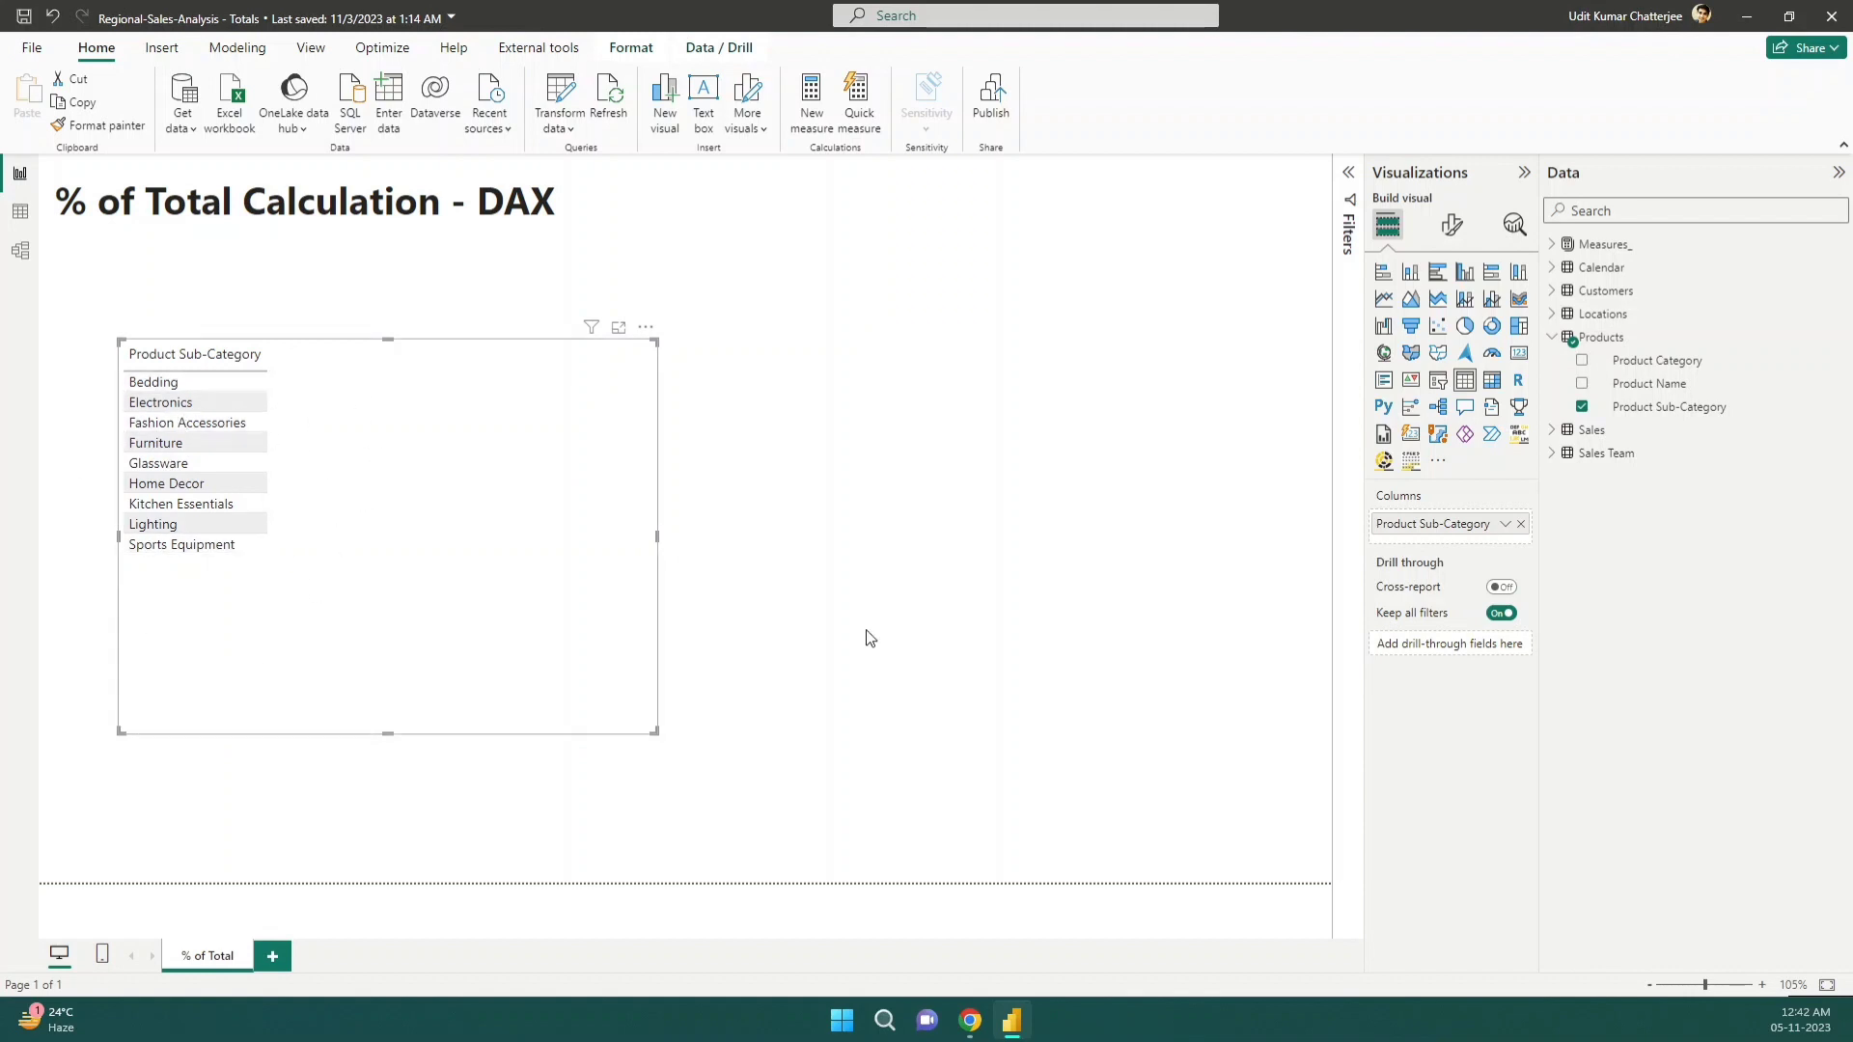
Add the Total Sales measure to the sub-category table, widen the visual slightly and sort it by Total Sales in descending order
click(1556, 246)
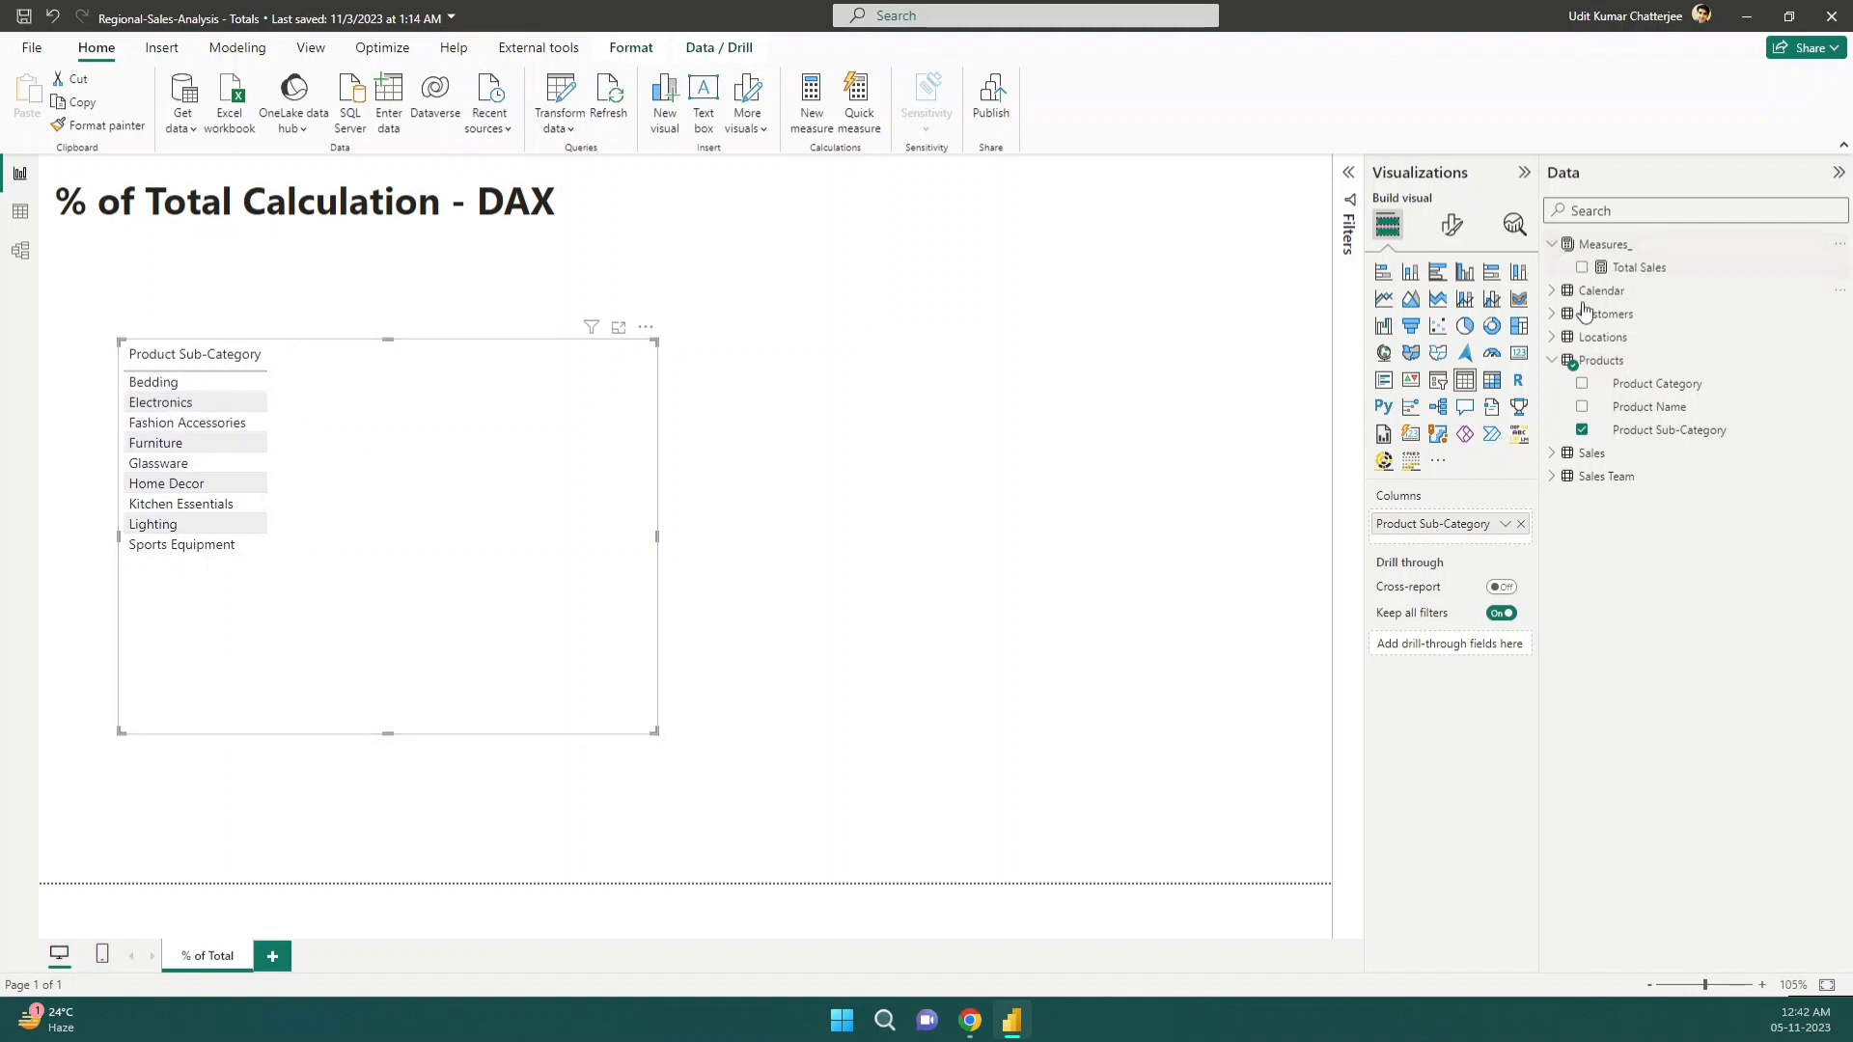
drag(1638, 277, 1512, 550)
drag(1446, 549, 1451, 542)
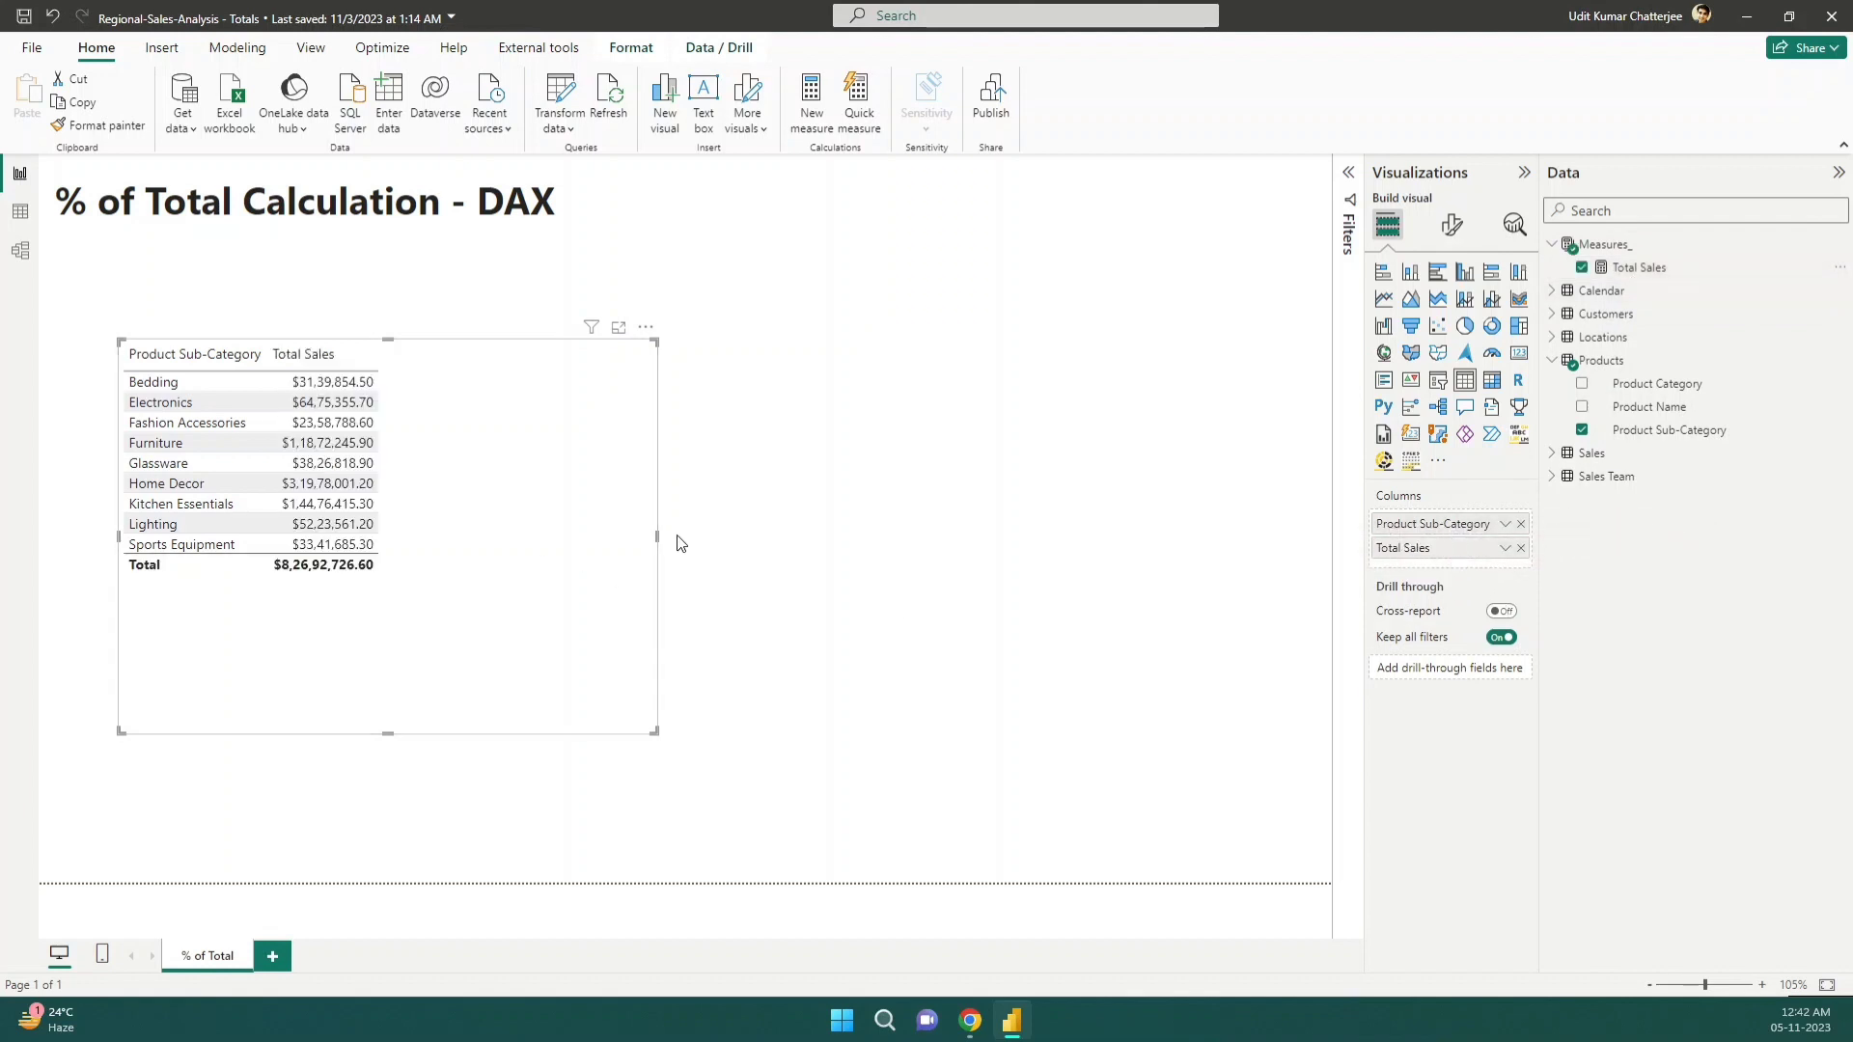
drag(658, 538, 681, 540)
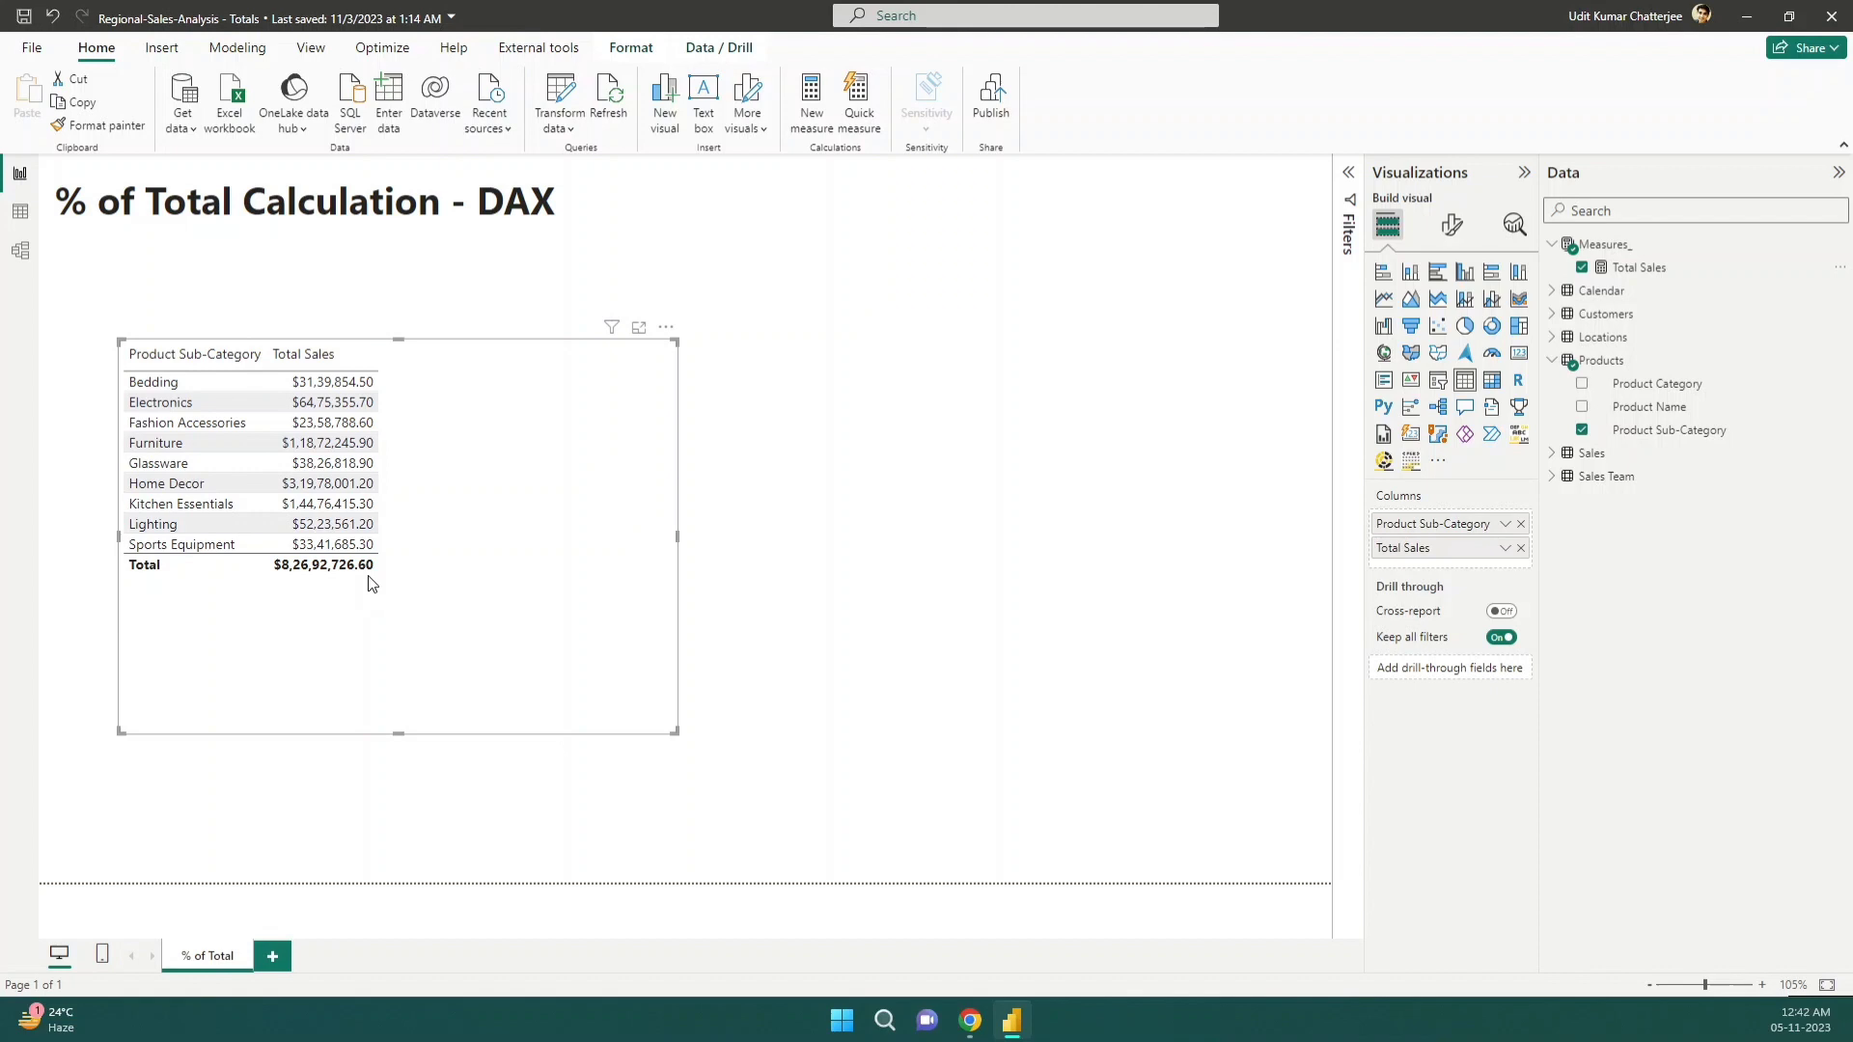
click(277, 371)
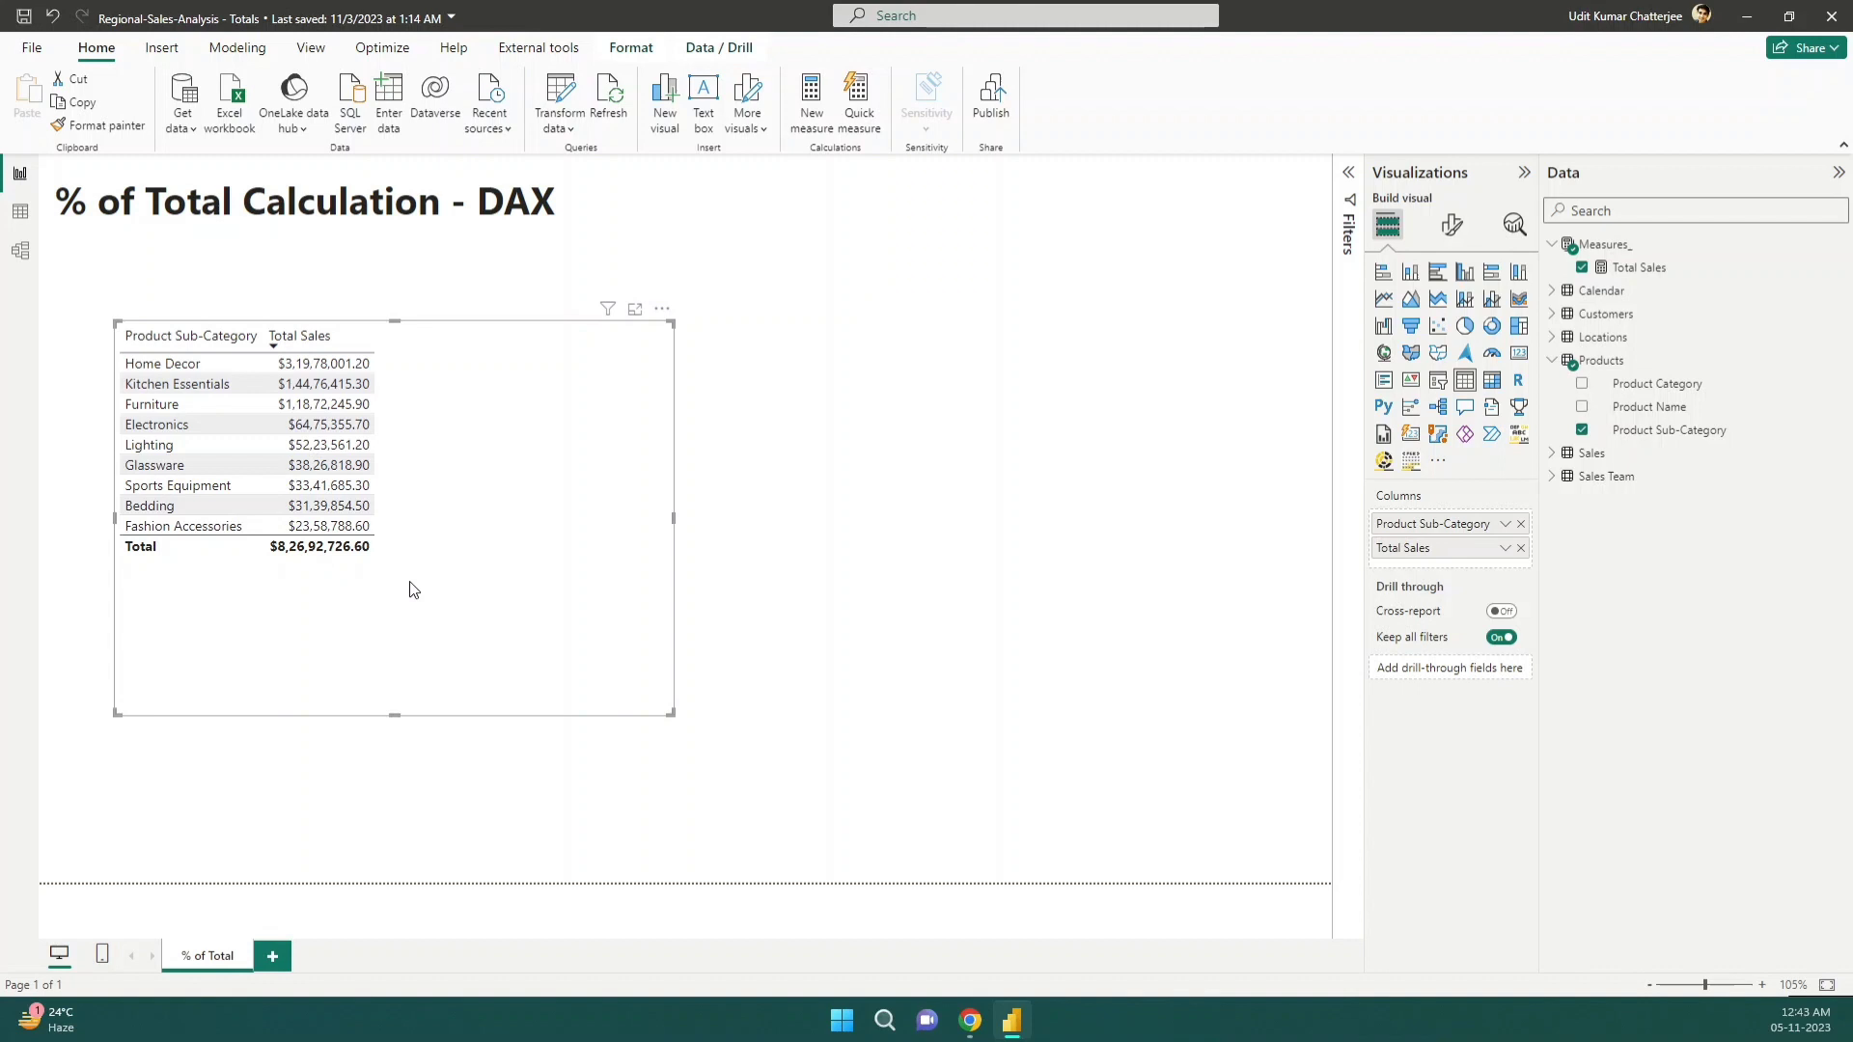
Create a card visual of the Total Sales measure on the empty canvas beside the sub-category table
key(Escape)
drag(1658, 274, 1063, 288)
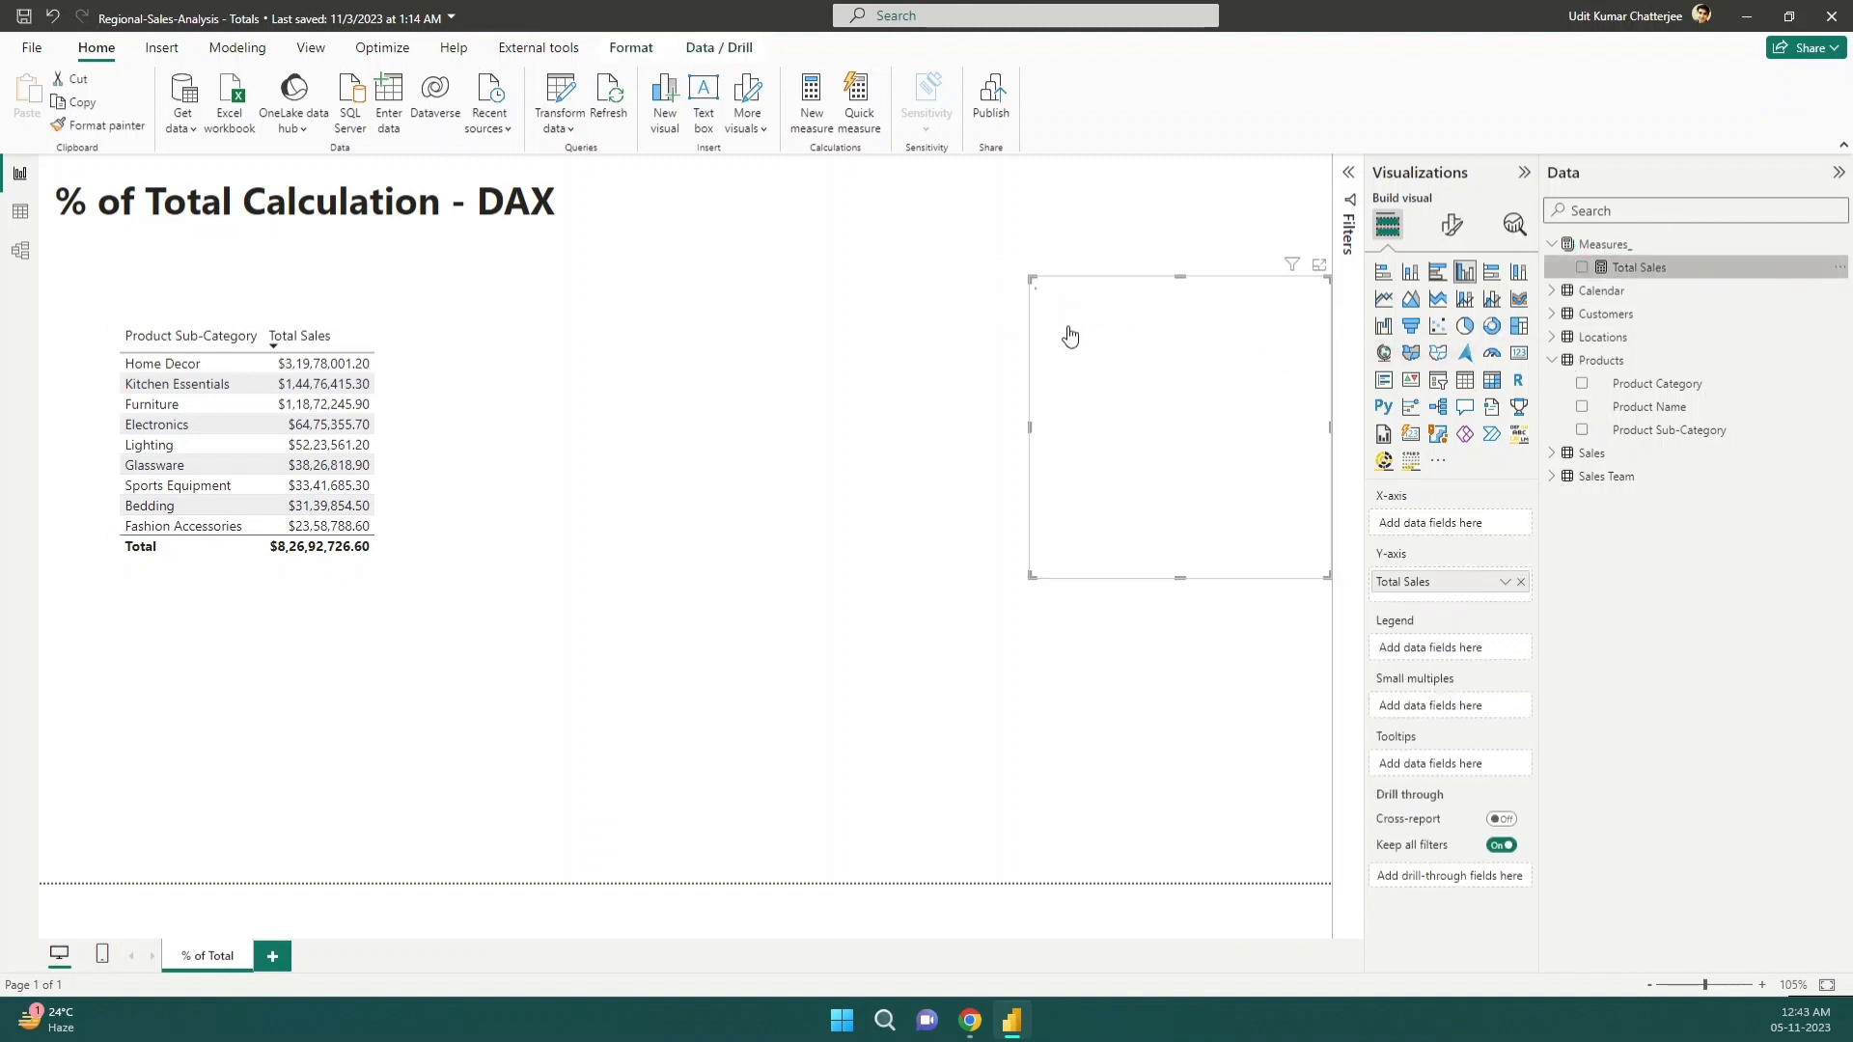
drag(1136, 362, 1018, 347)
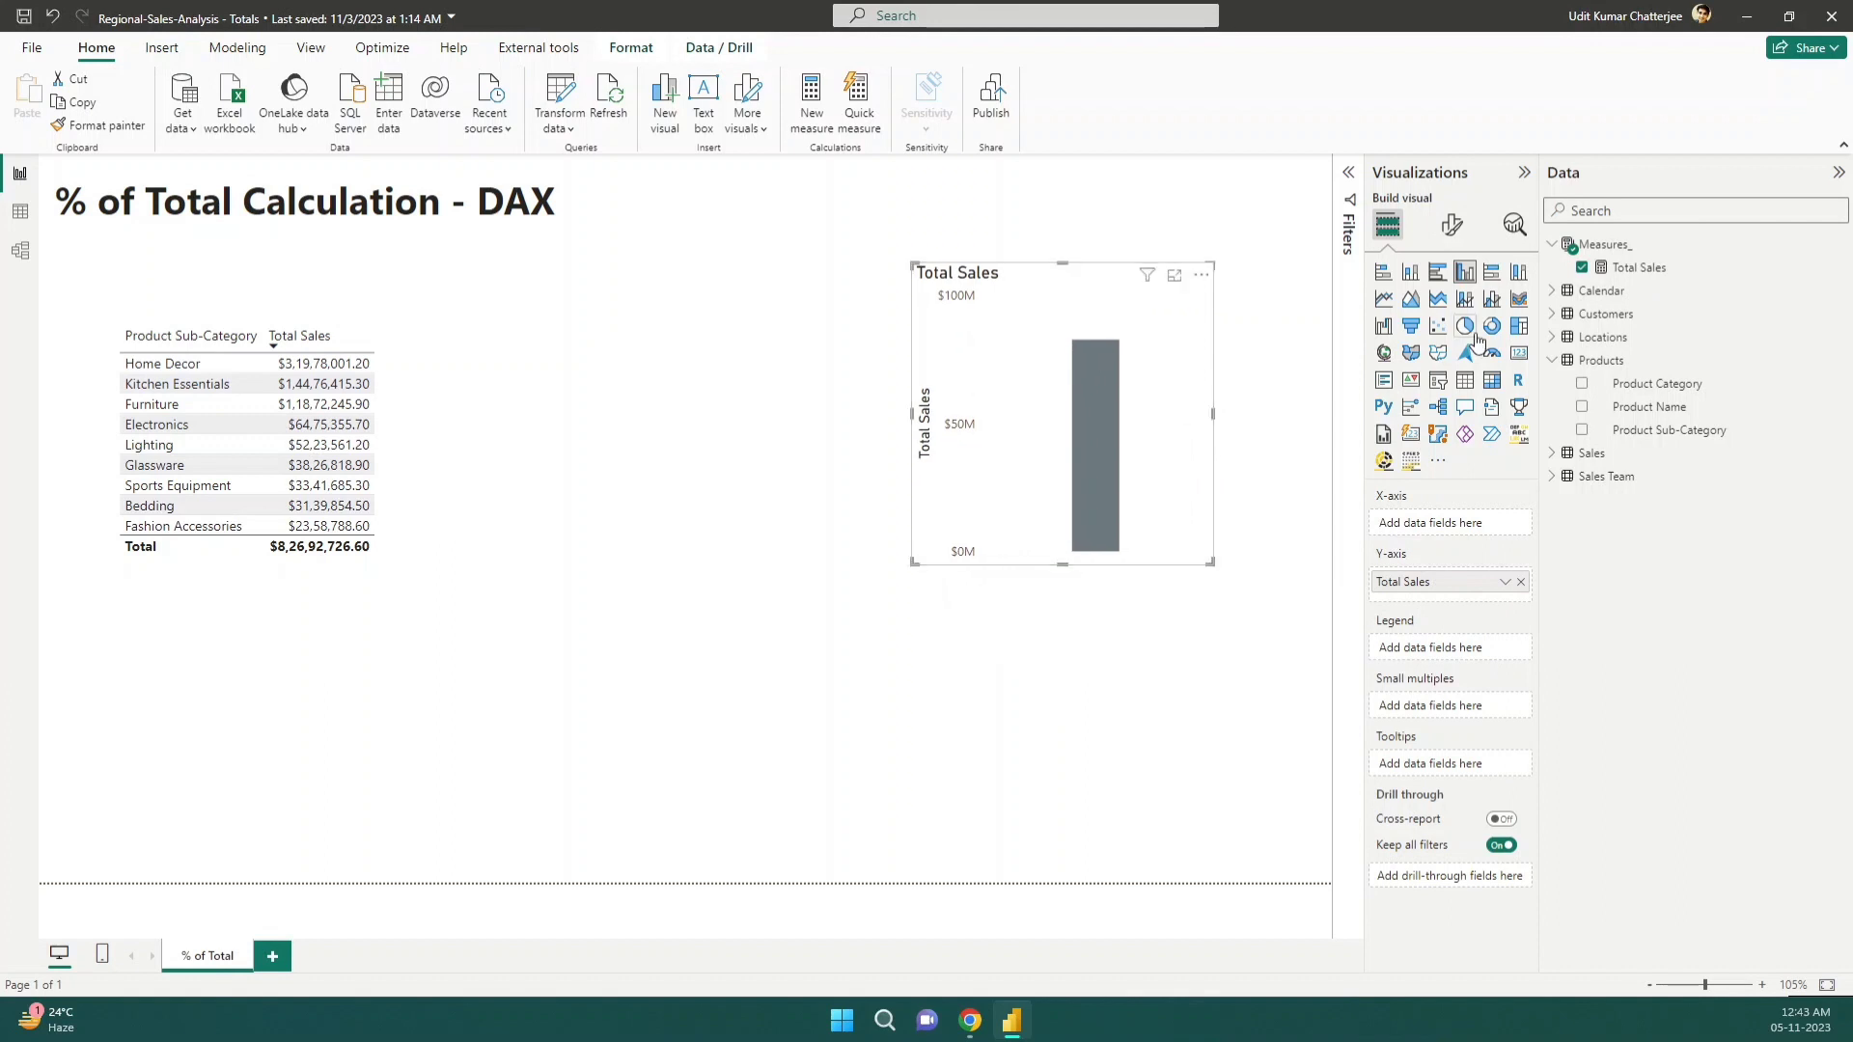
click(1518, 352)
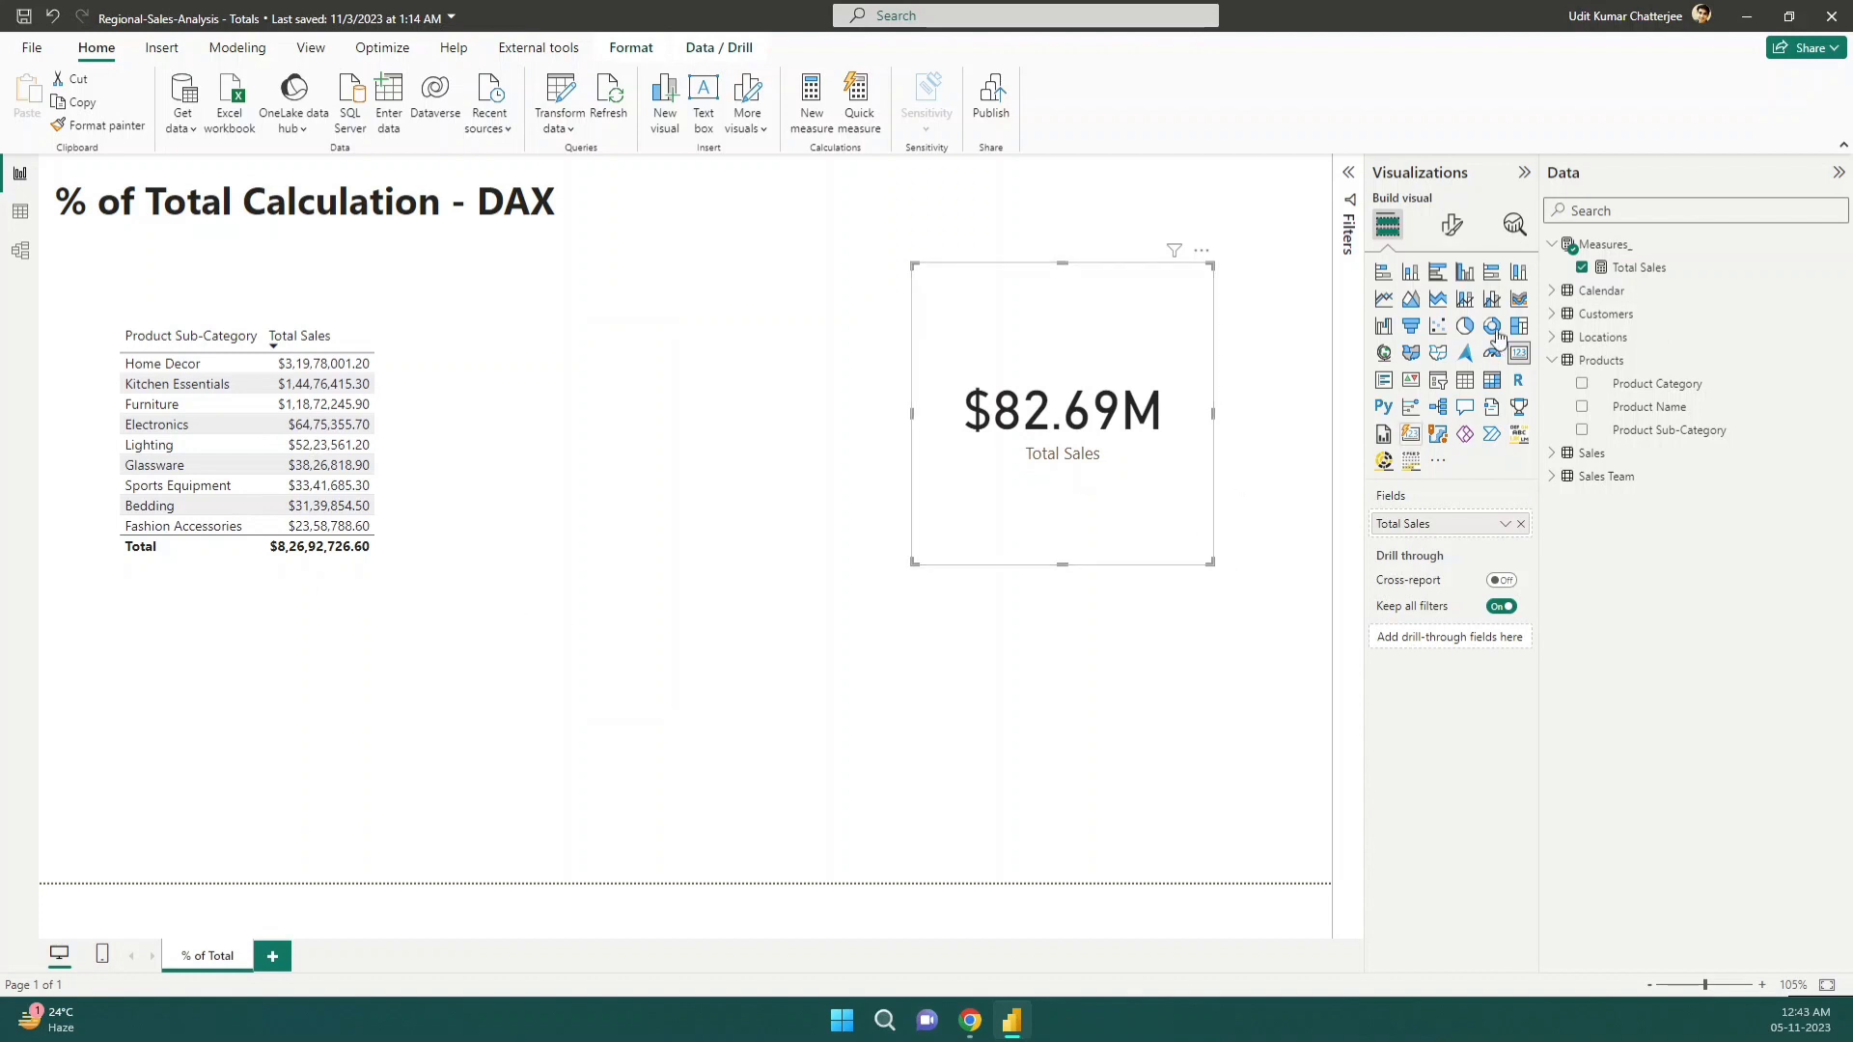
Set the display units of the card's callout value to None
click(1452, 224)
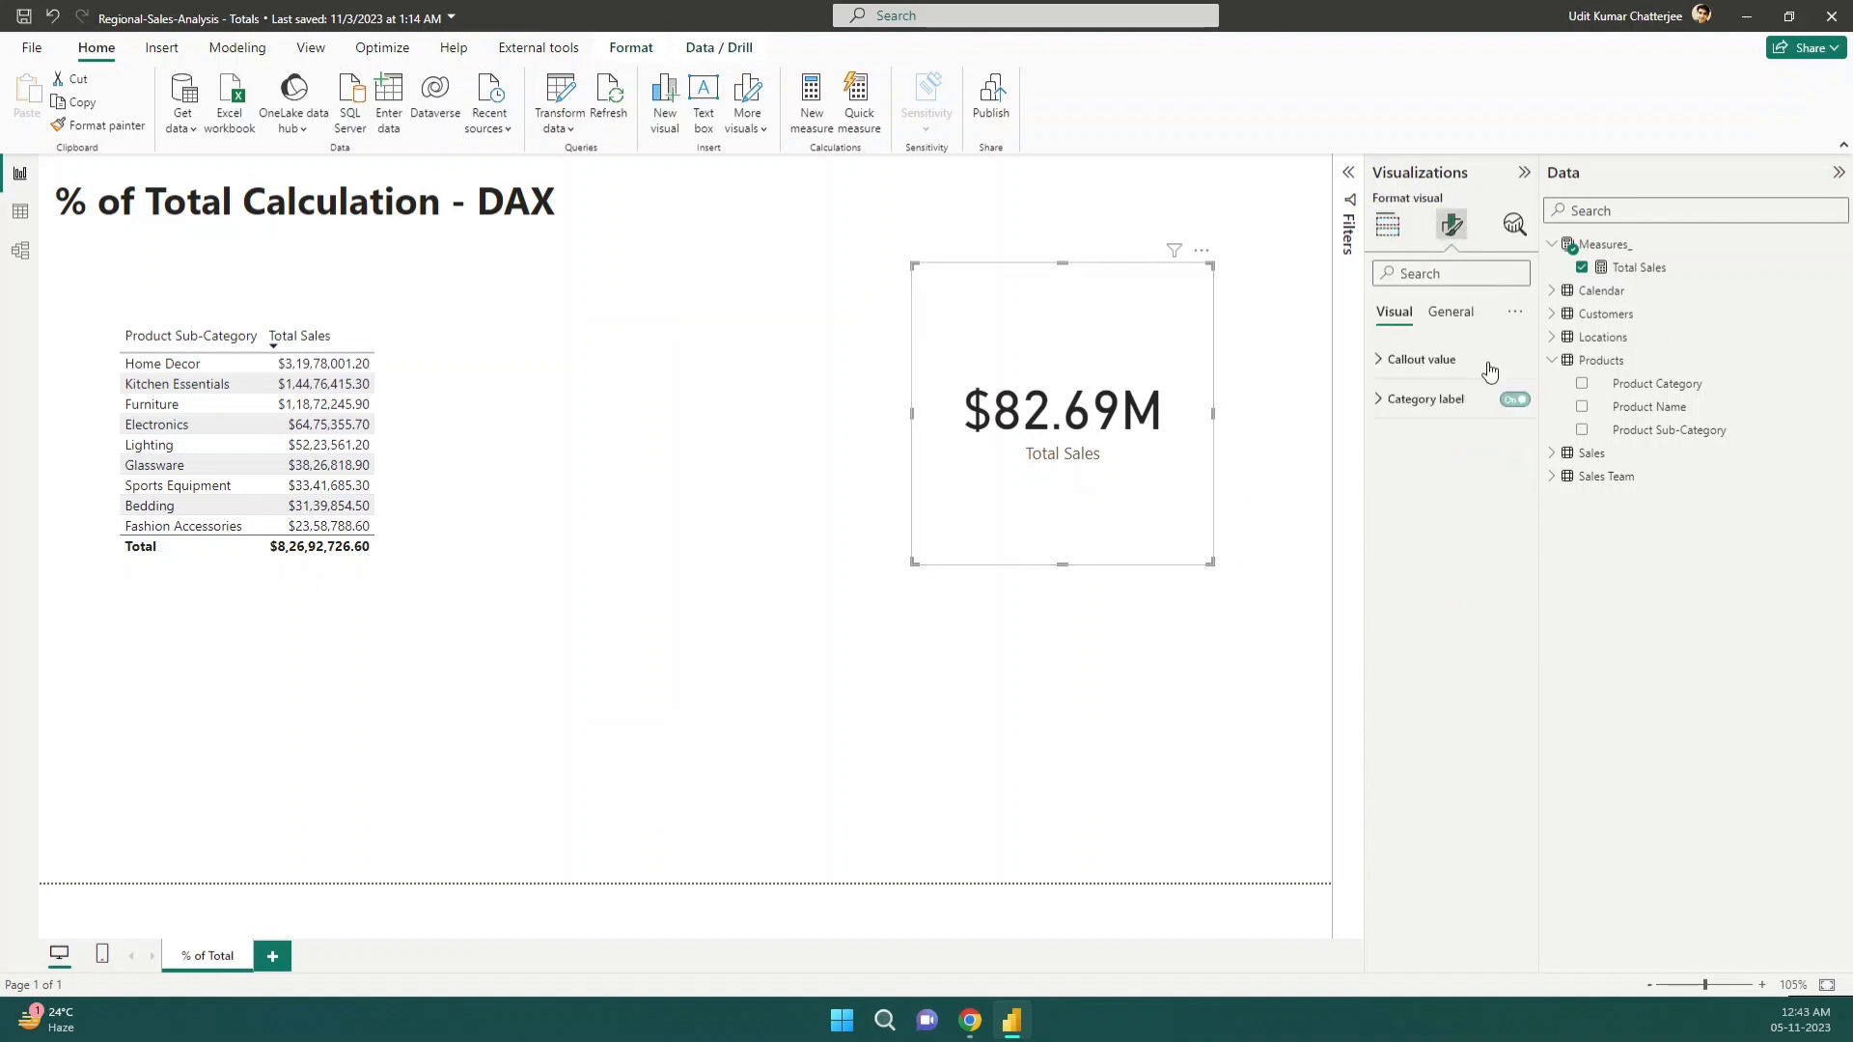
click(1418, 363)
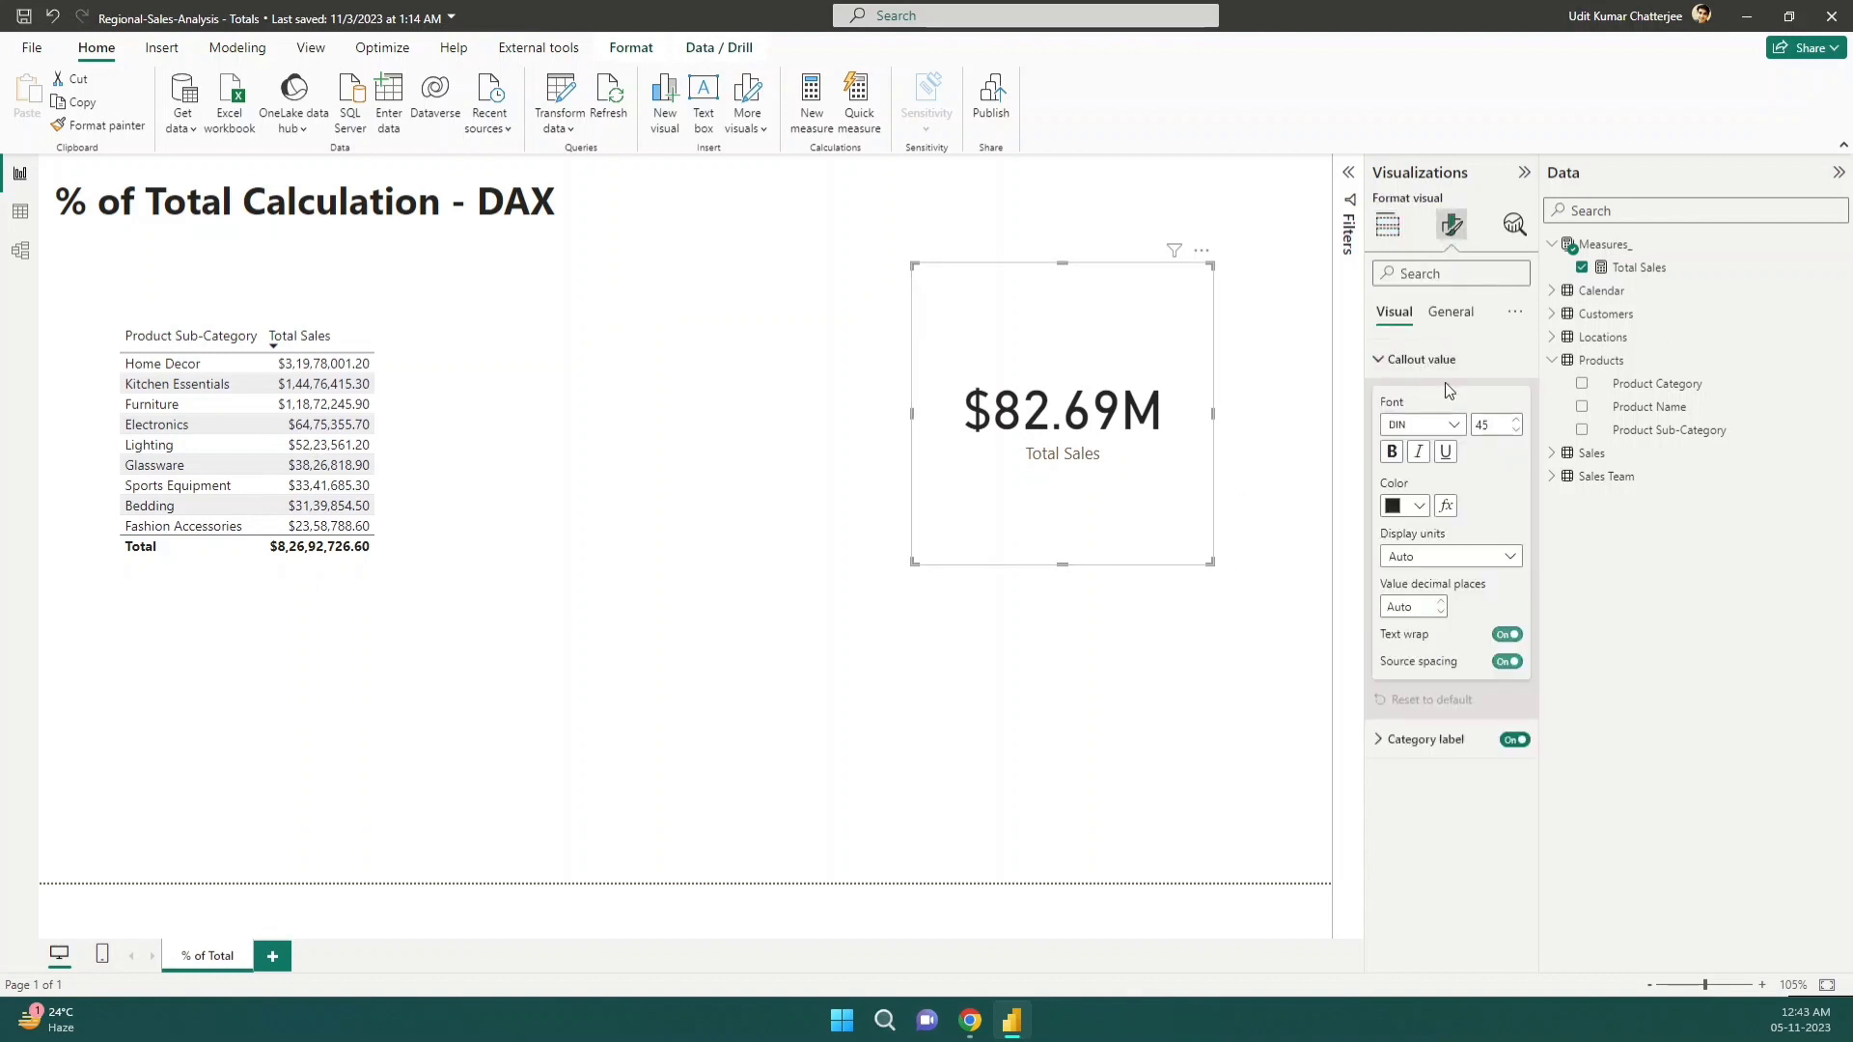
click(1497, 556)
click(1431, 602)
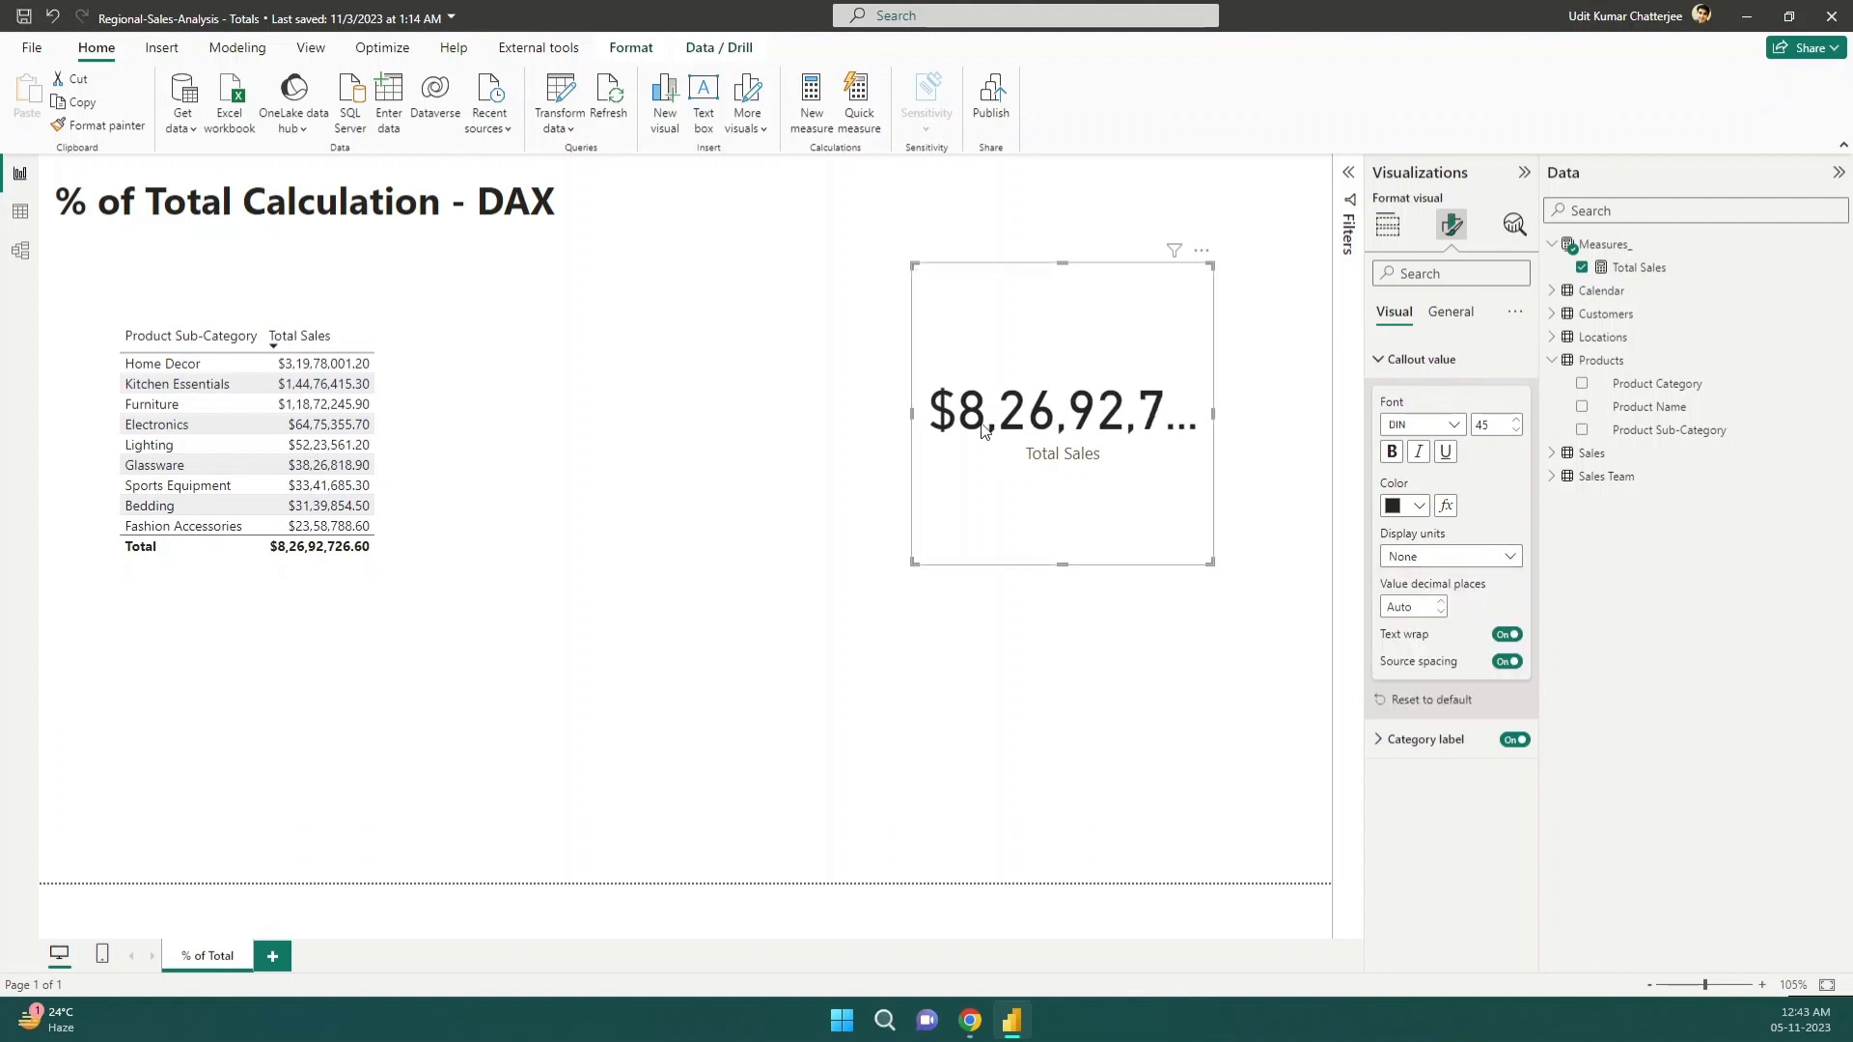
Widen and shorten the Total Sales card, place it beside the page title, and shift the sub-category table slightly up and left
drag(912, 413, 756, 403)
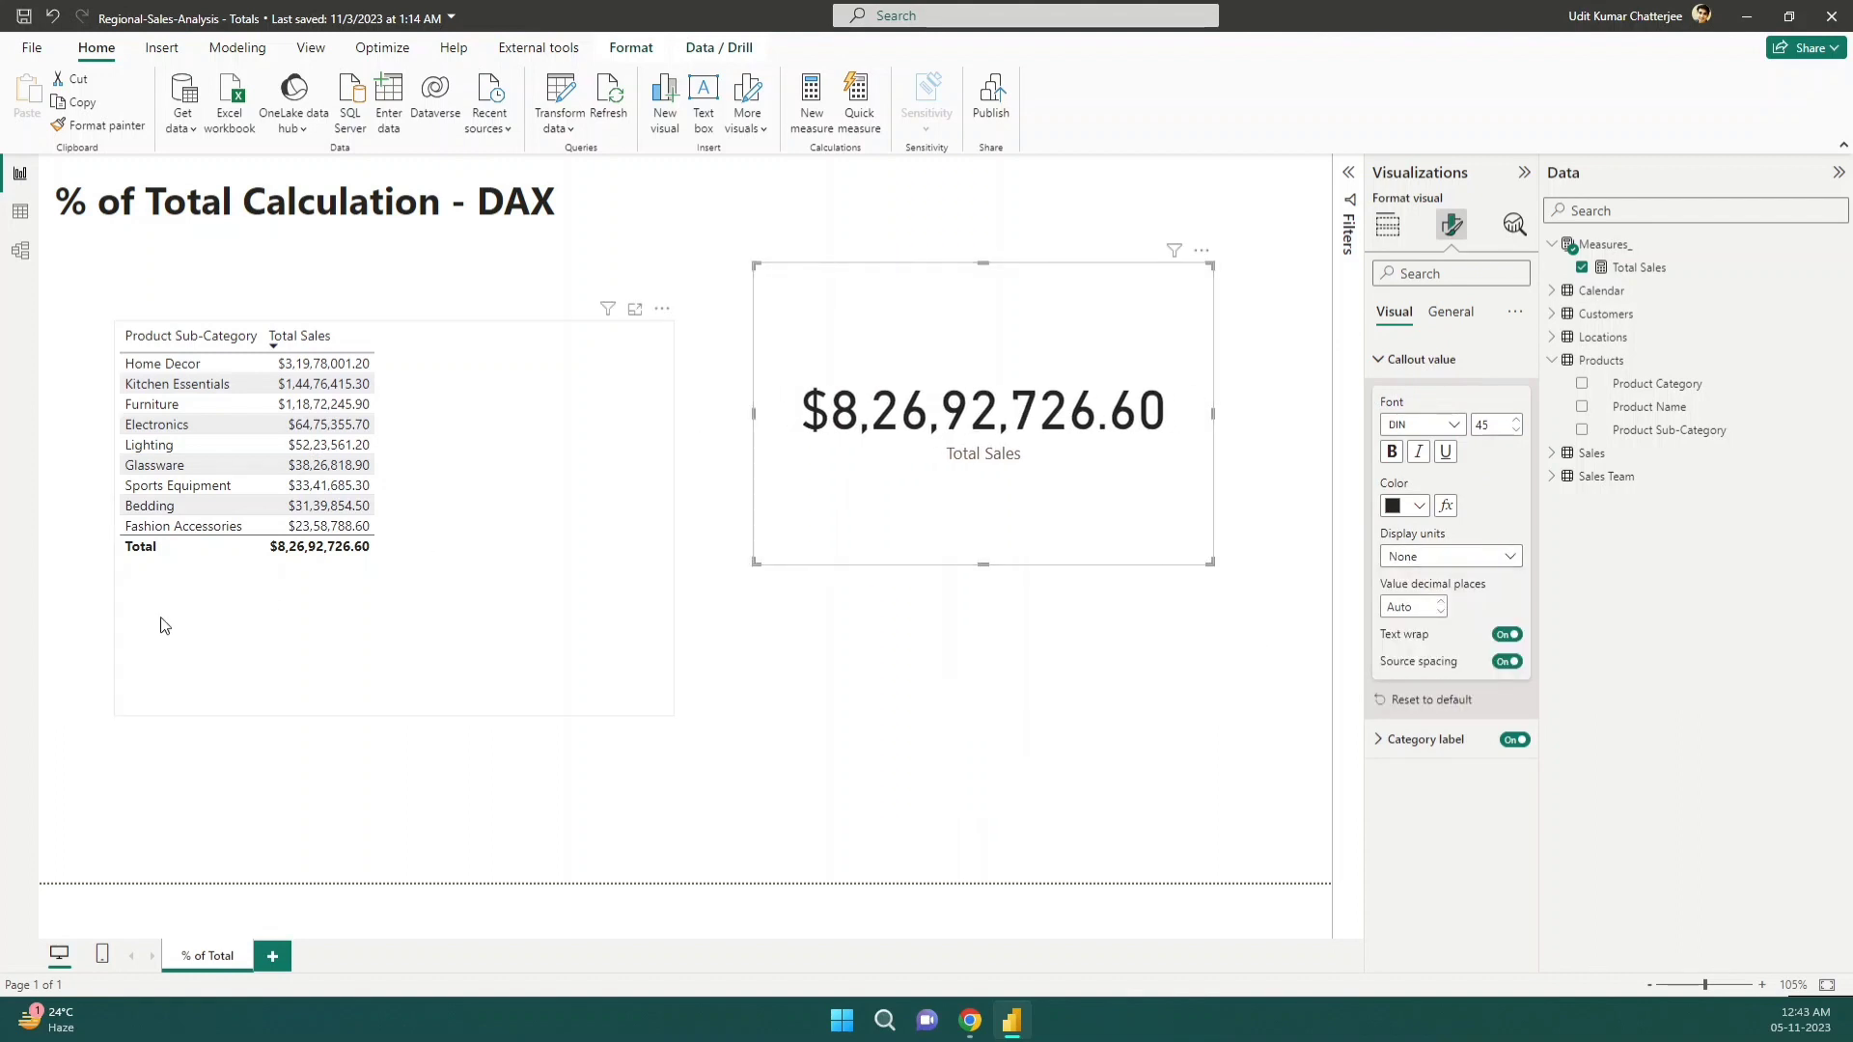
drag(987, 574, 1149, 321)
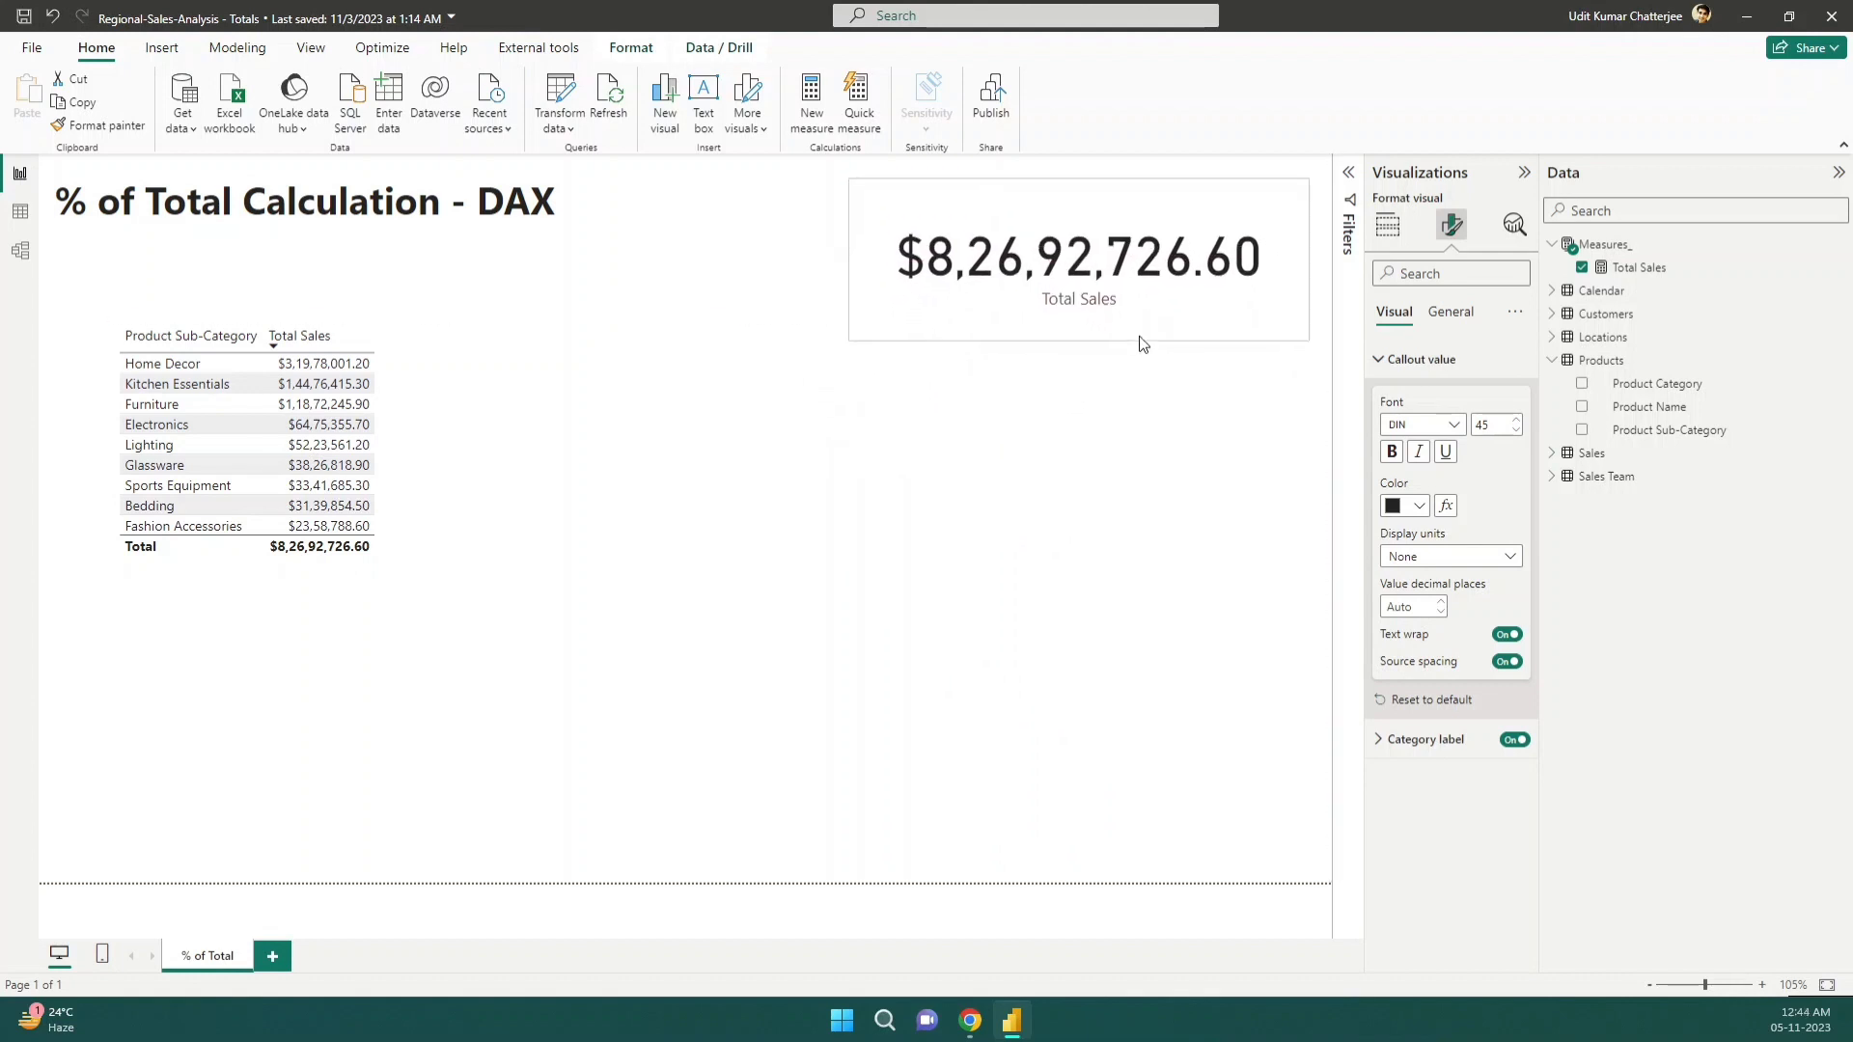
click(386, 492)
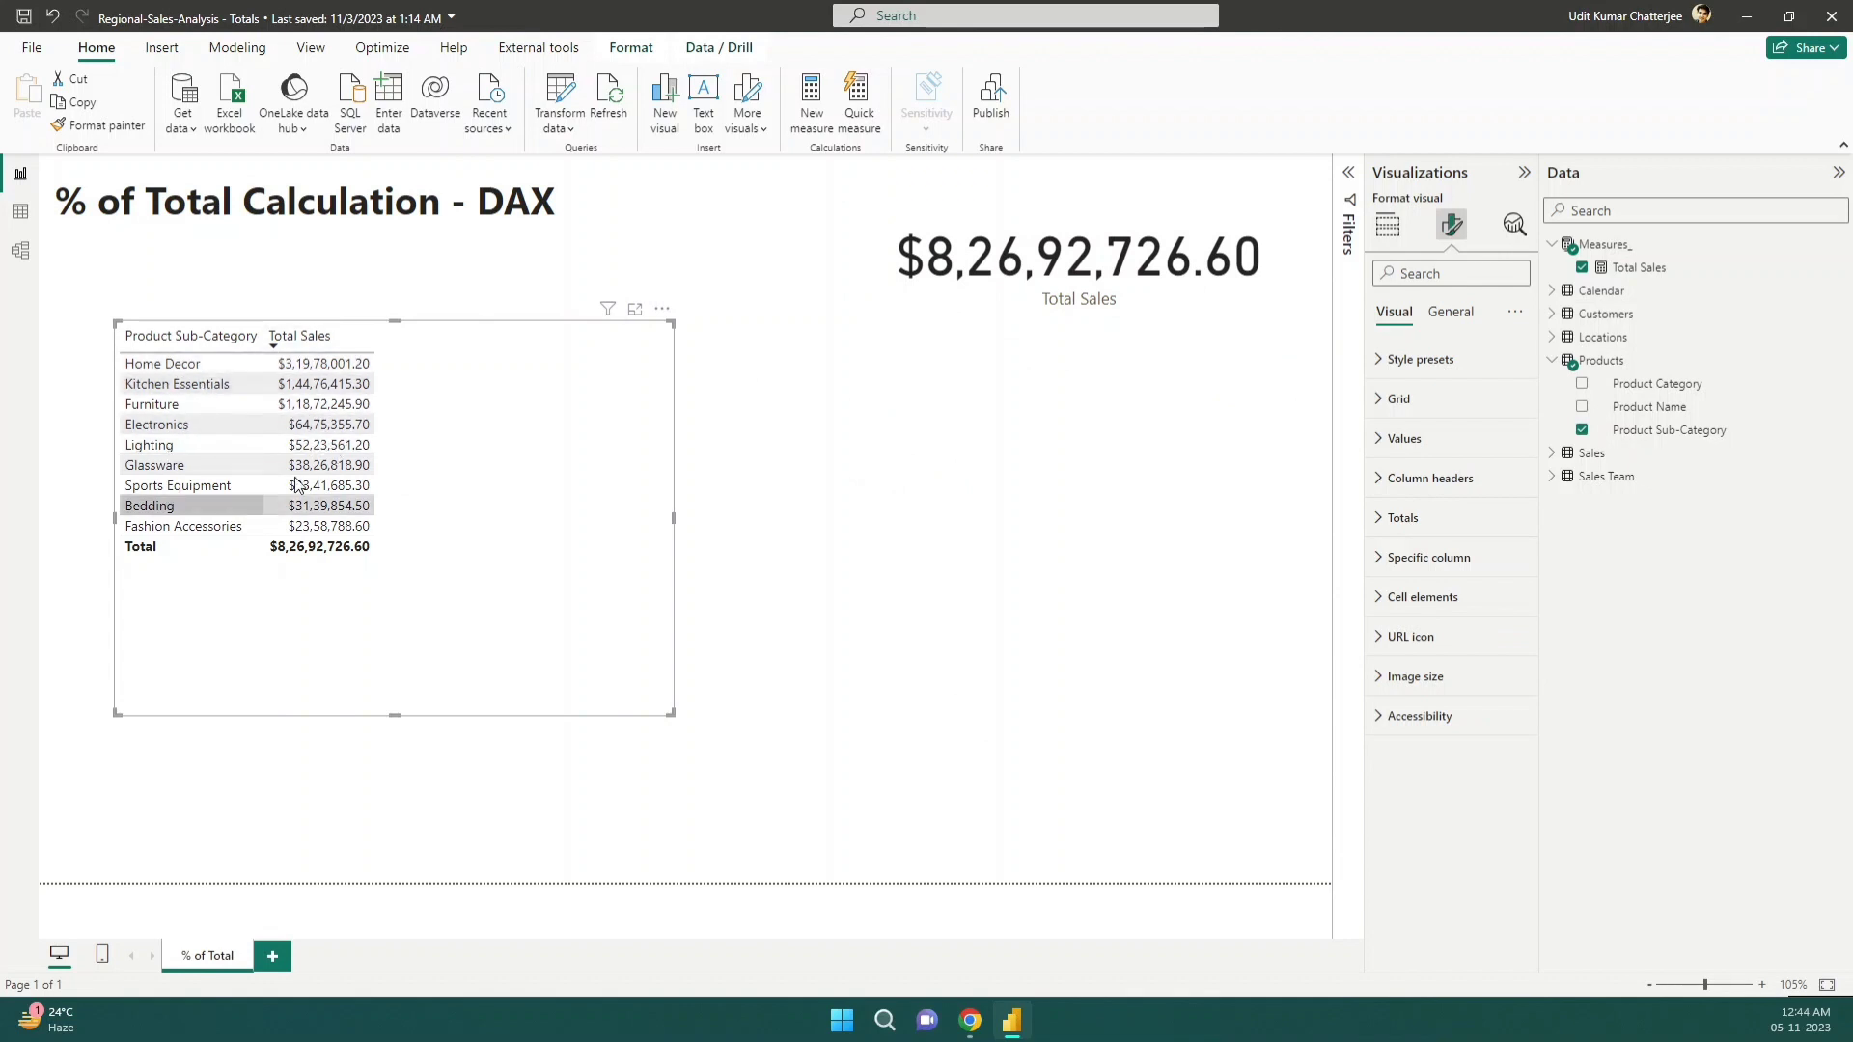
mouse_move(443, 563)
mouse_down()
mouse_move(405, 546)
mouse_move(430, 551)
mouse_up()
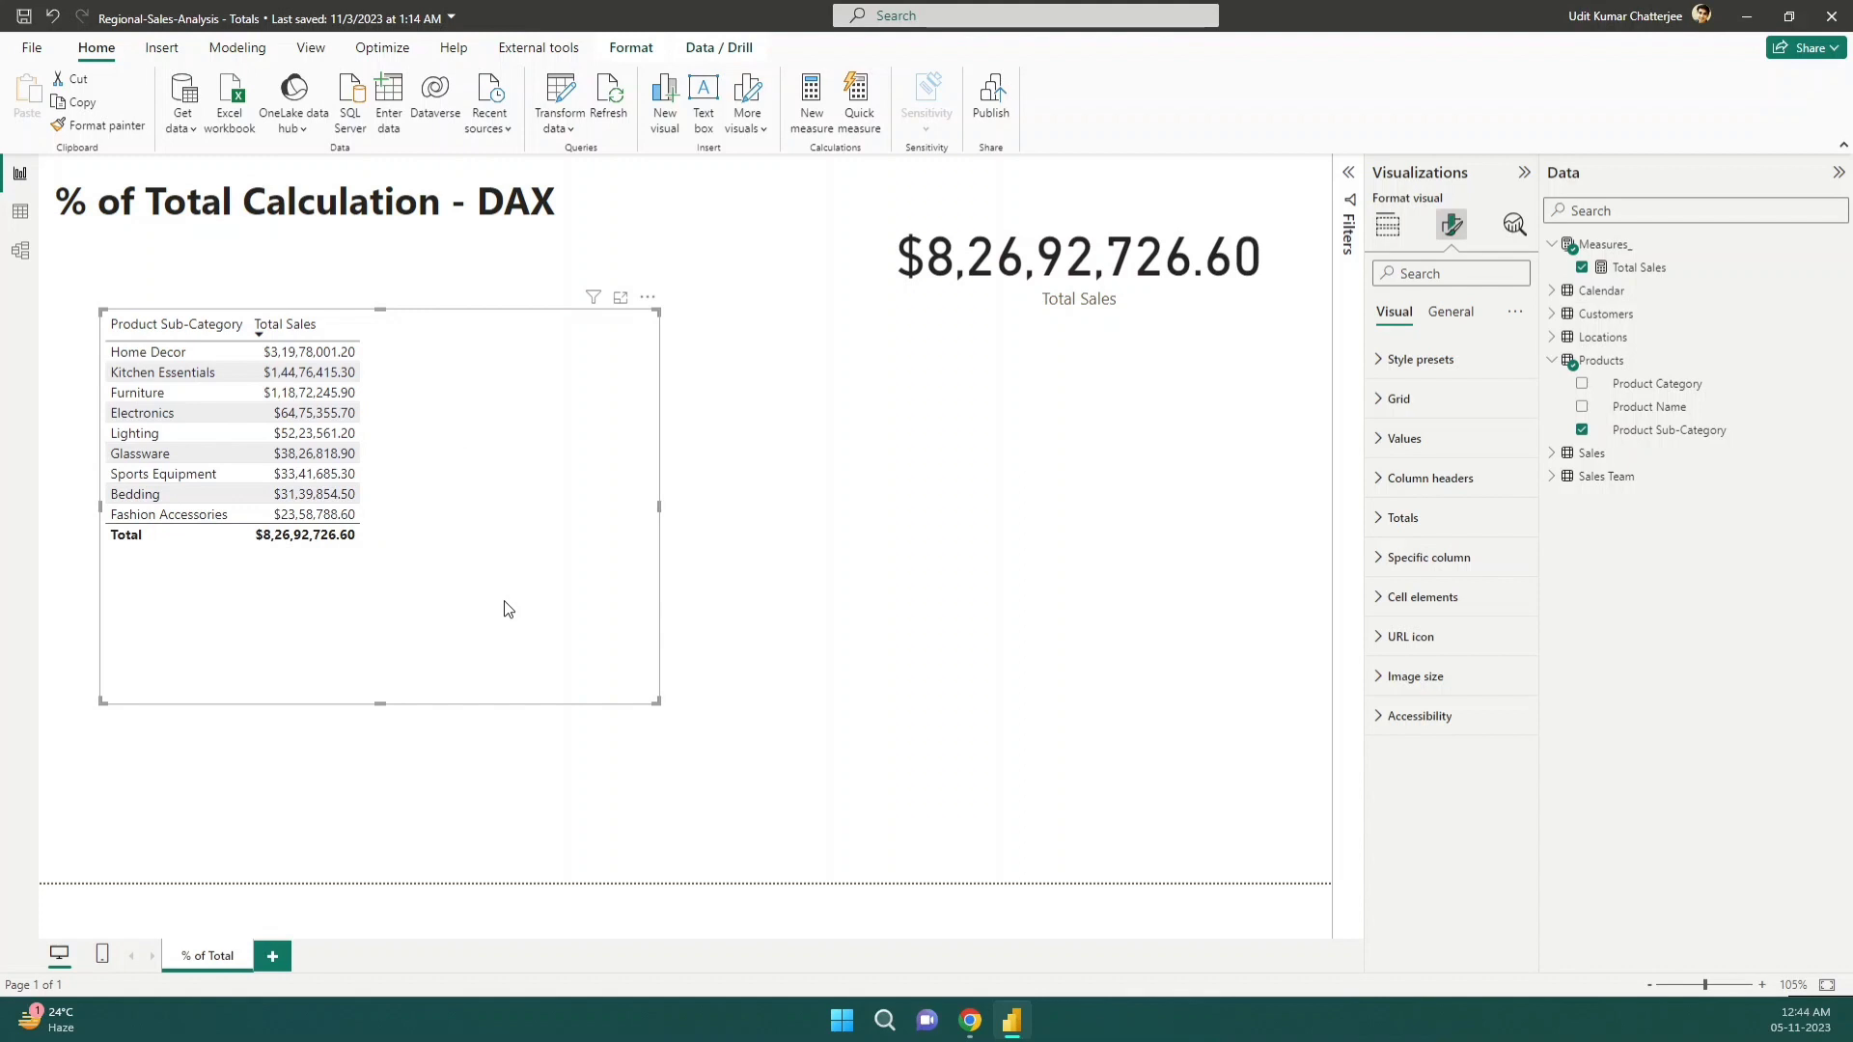
Switch to Chrome and open a new browser tab
click(970, 1020)
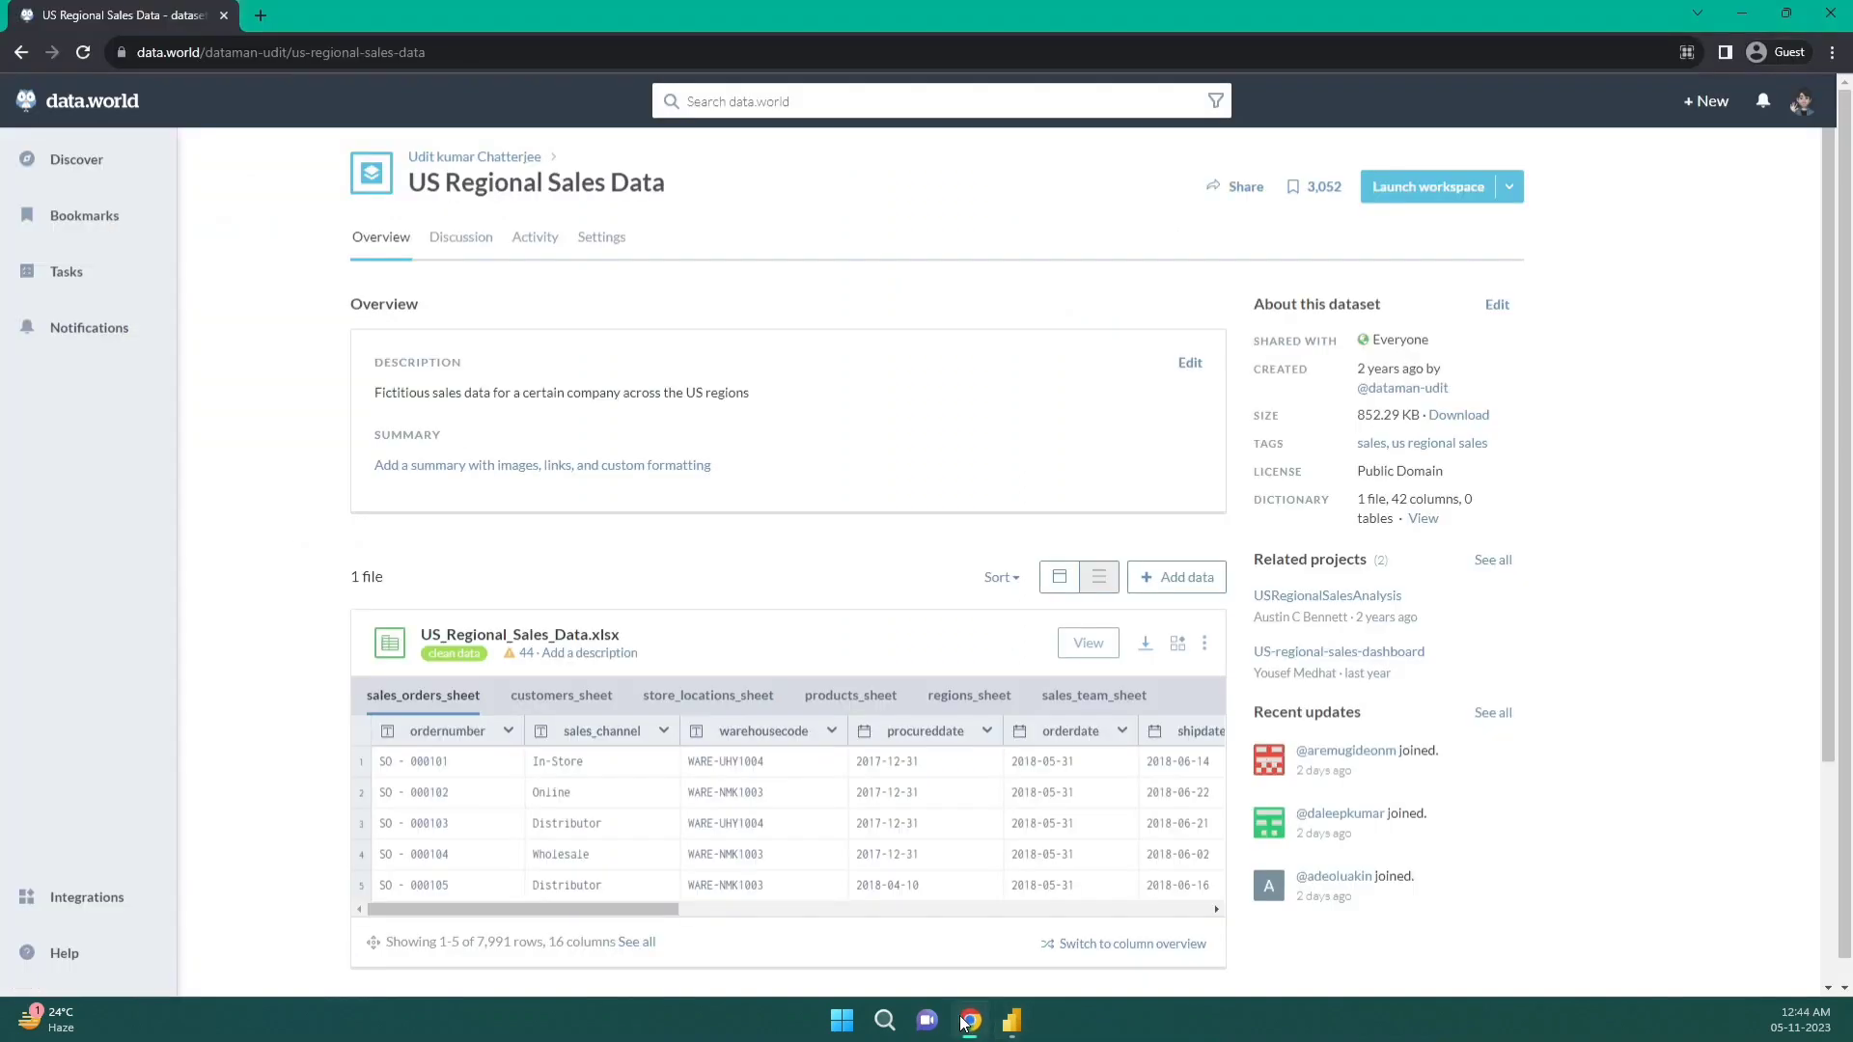
click(260, 15)
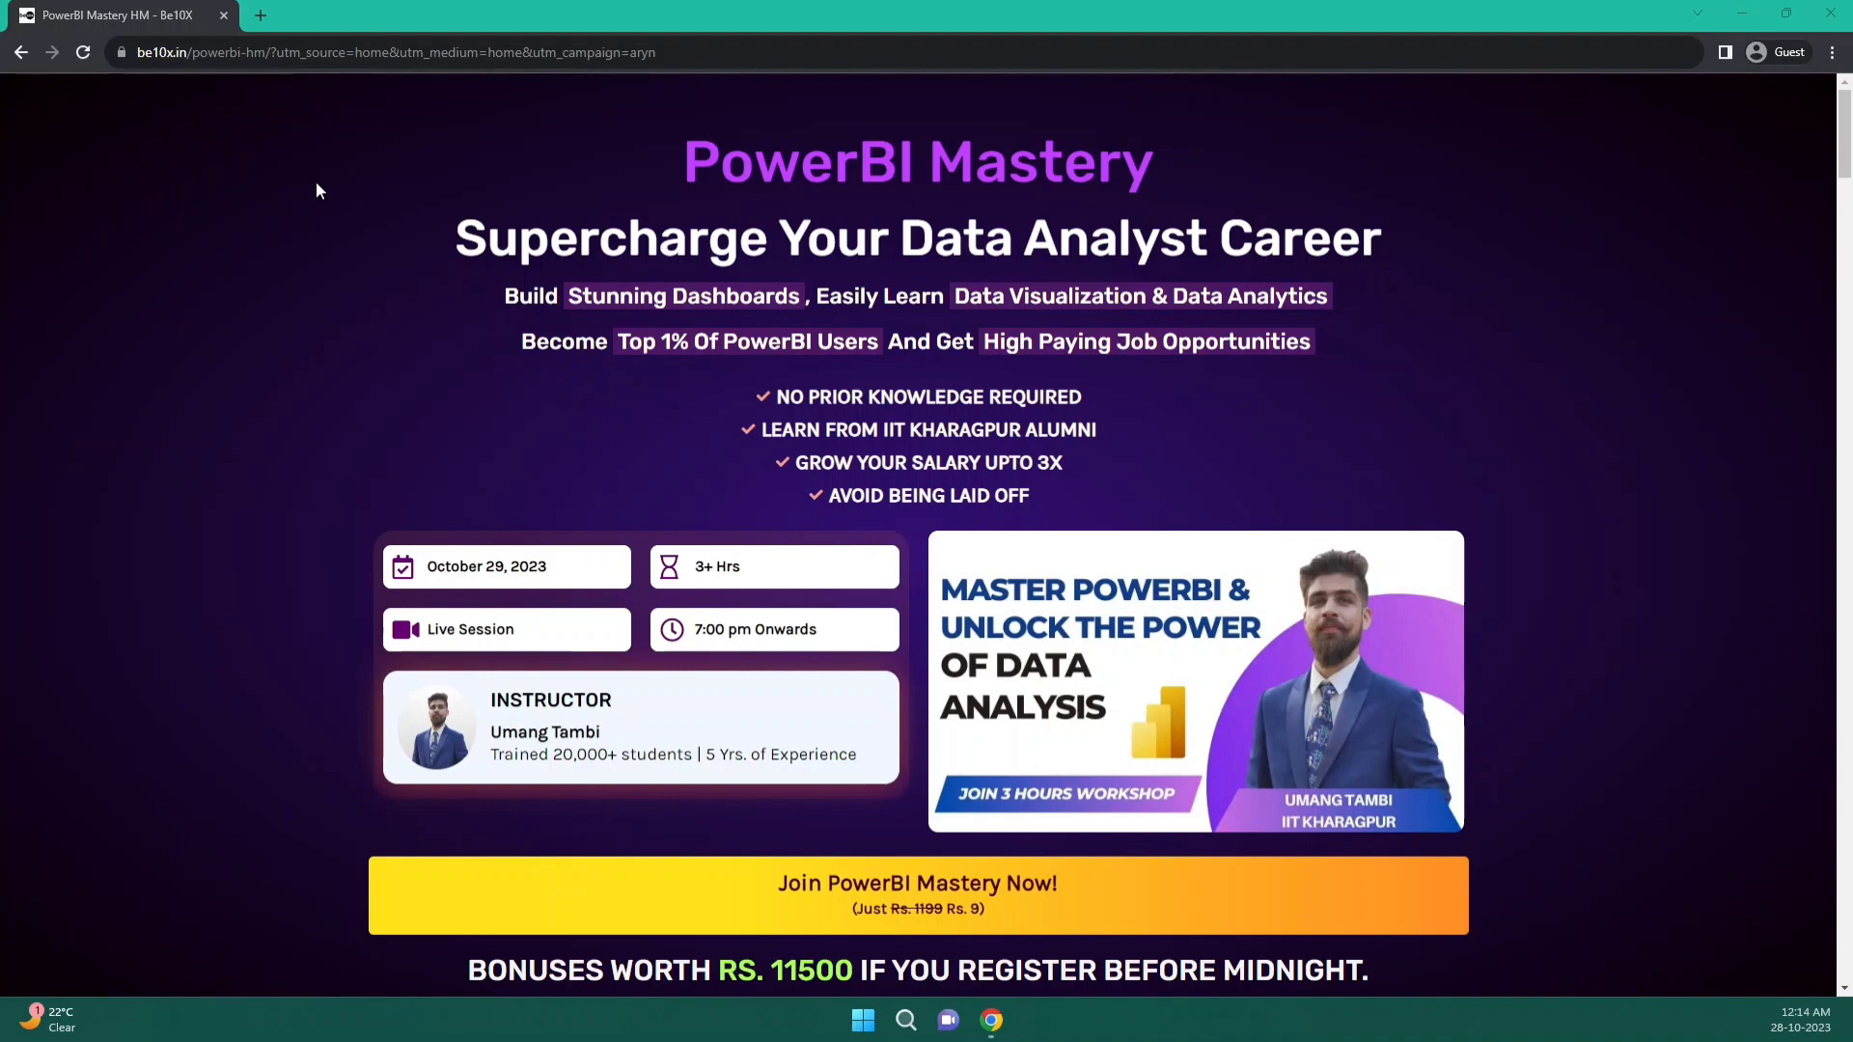
scroll(316, 183, down, 4)
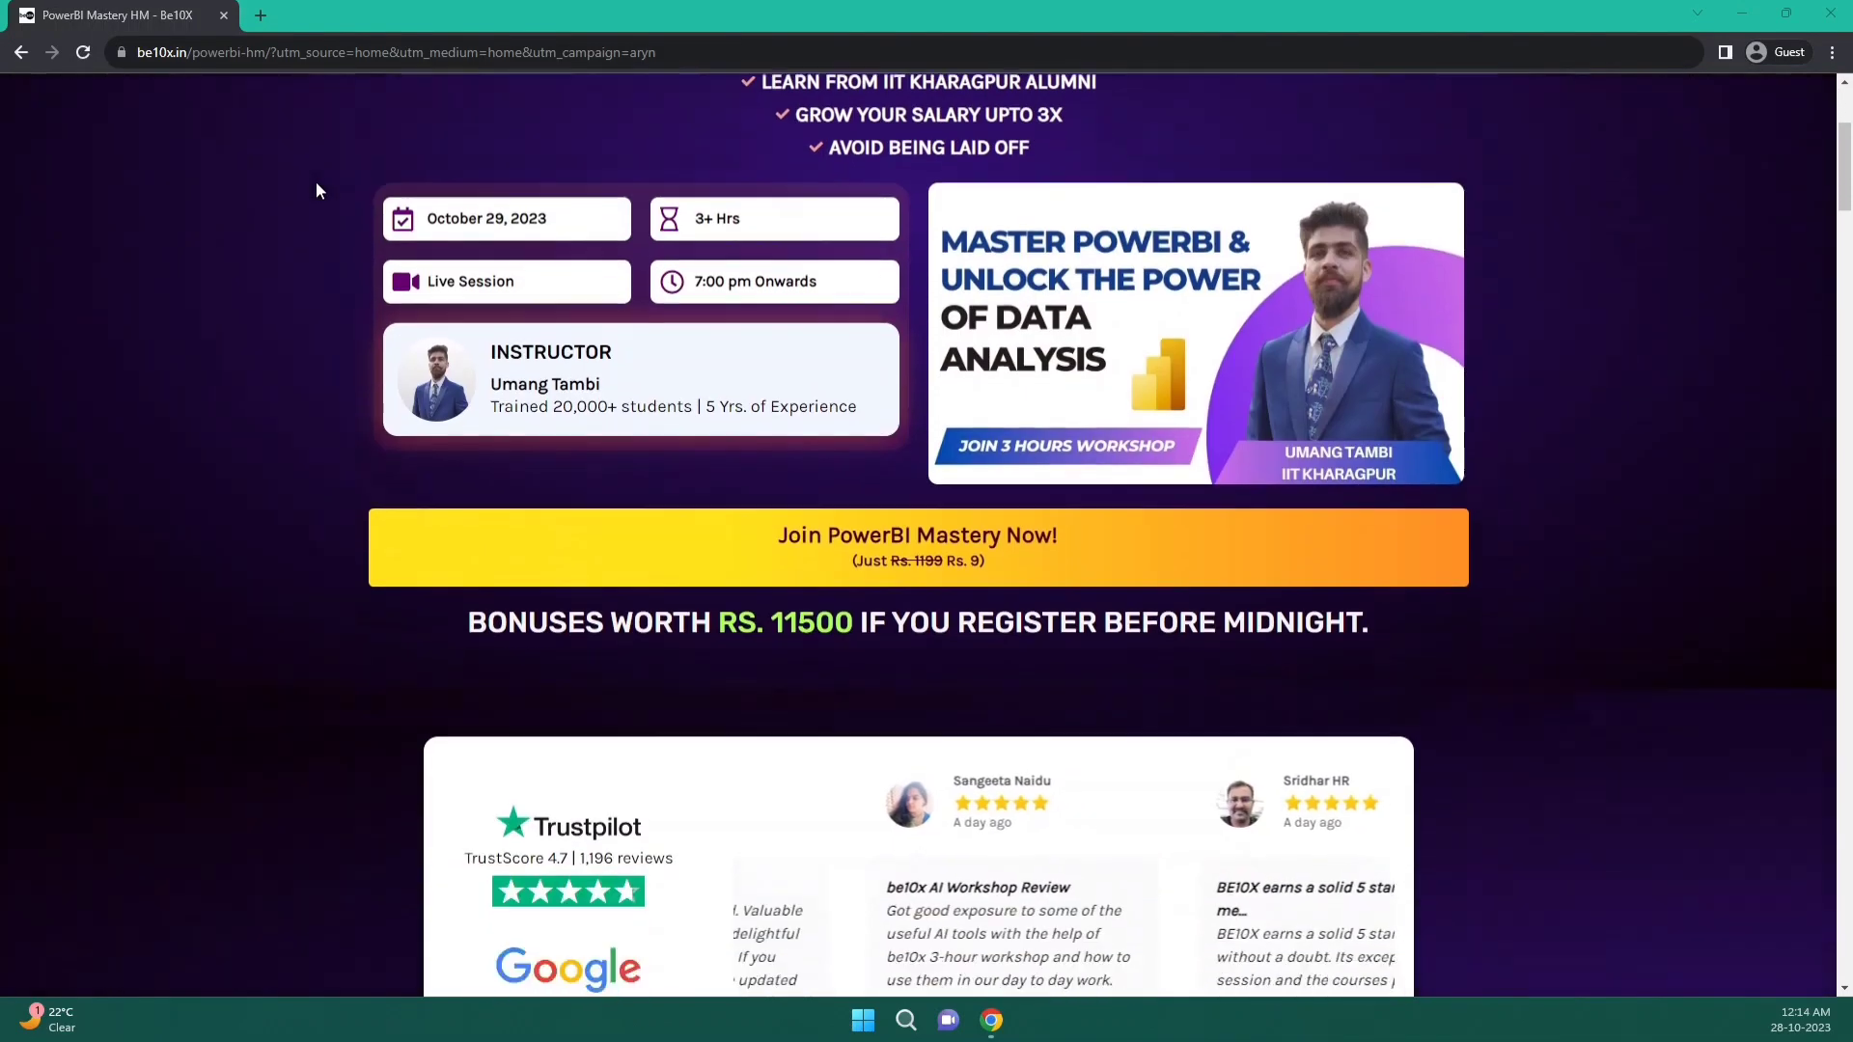
scroll(316, 182, down, 1)
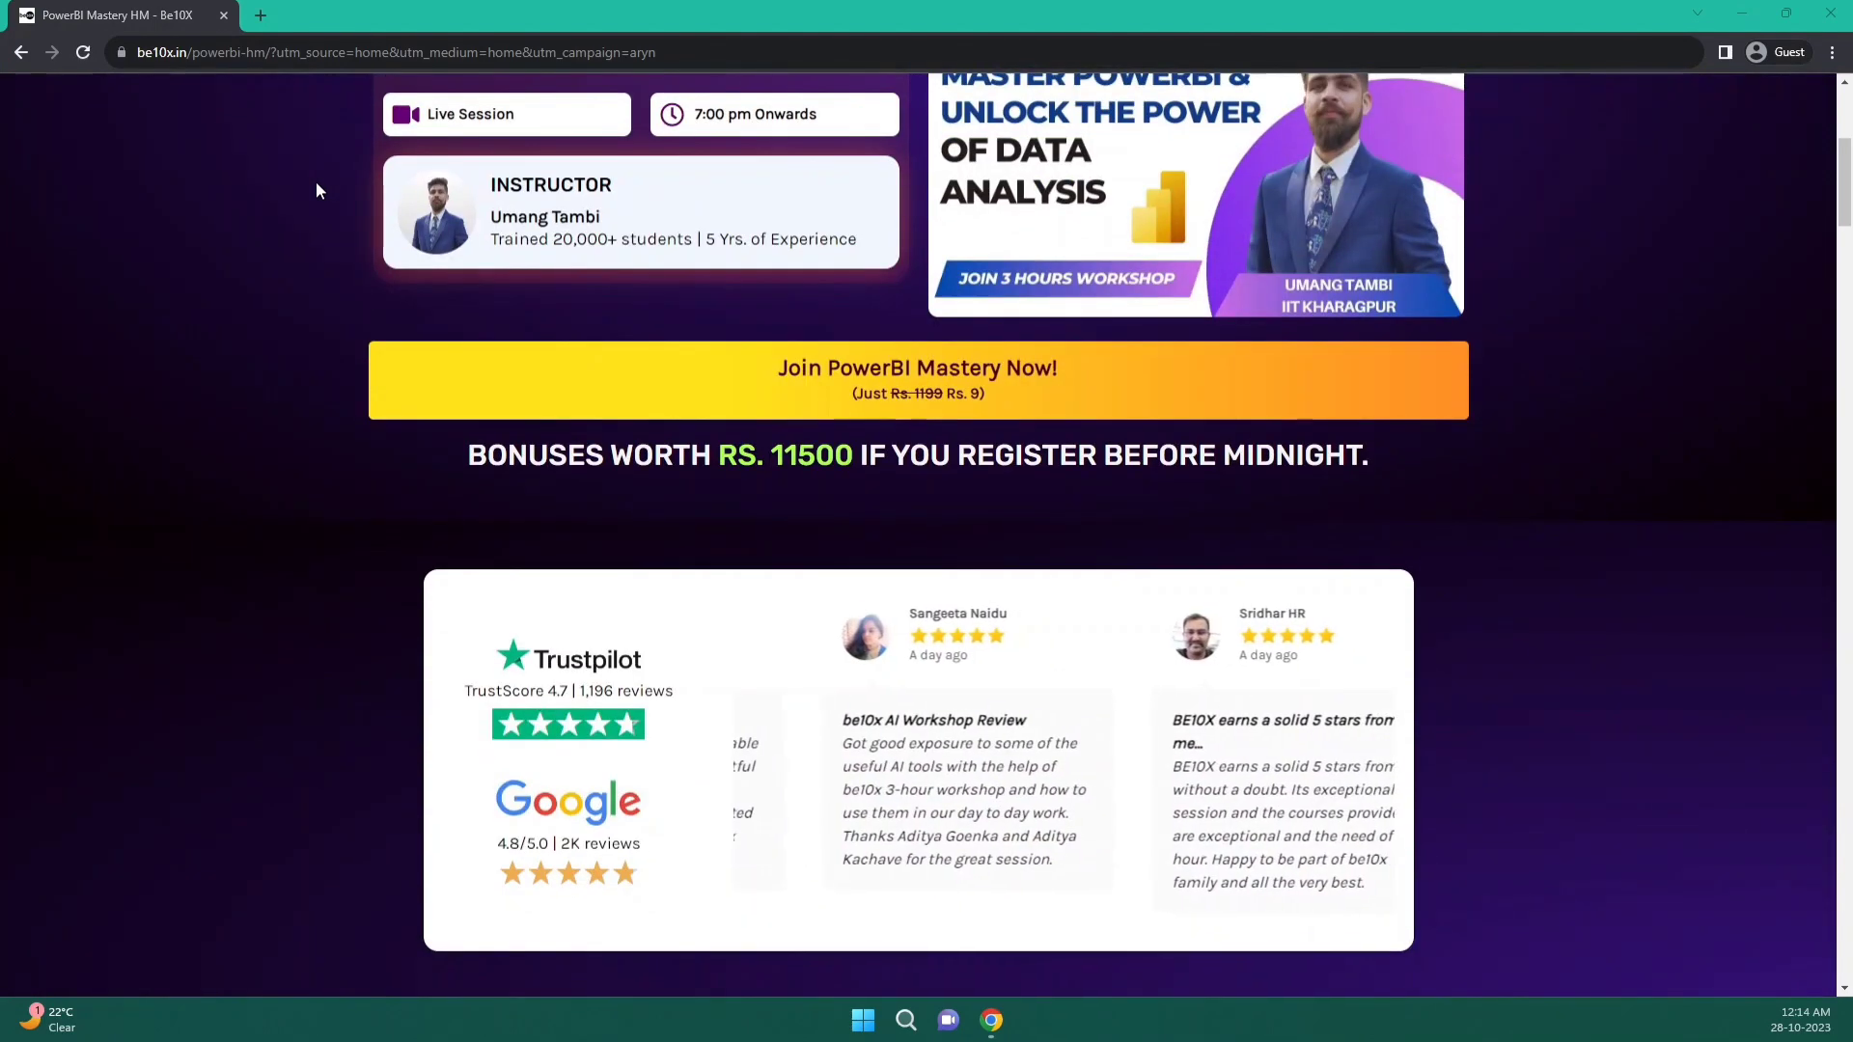
scroll(316, 182, up, 2)
scroll(316, 191, up, 2)
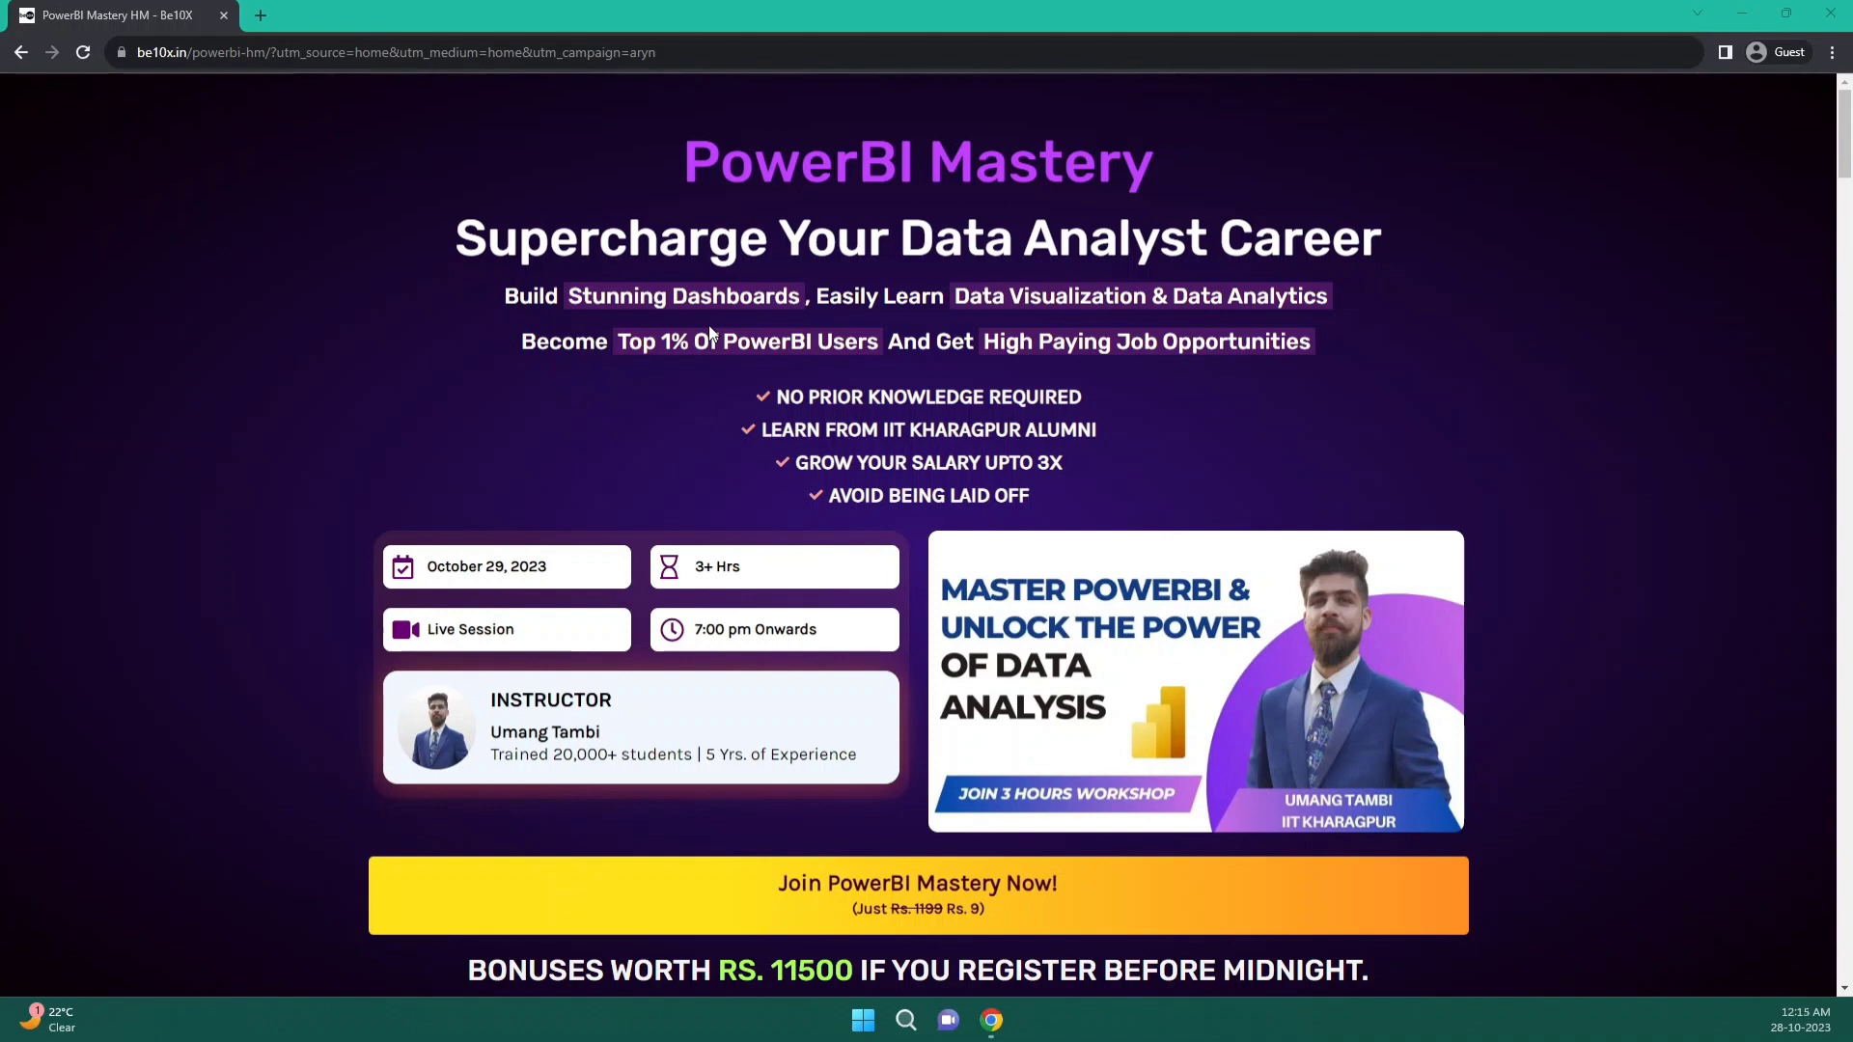
Search Google for "all function dax" and open the DAX Guide page on the ALL function
text(all)
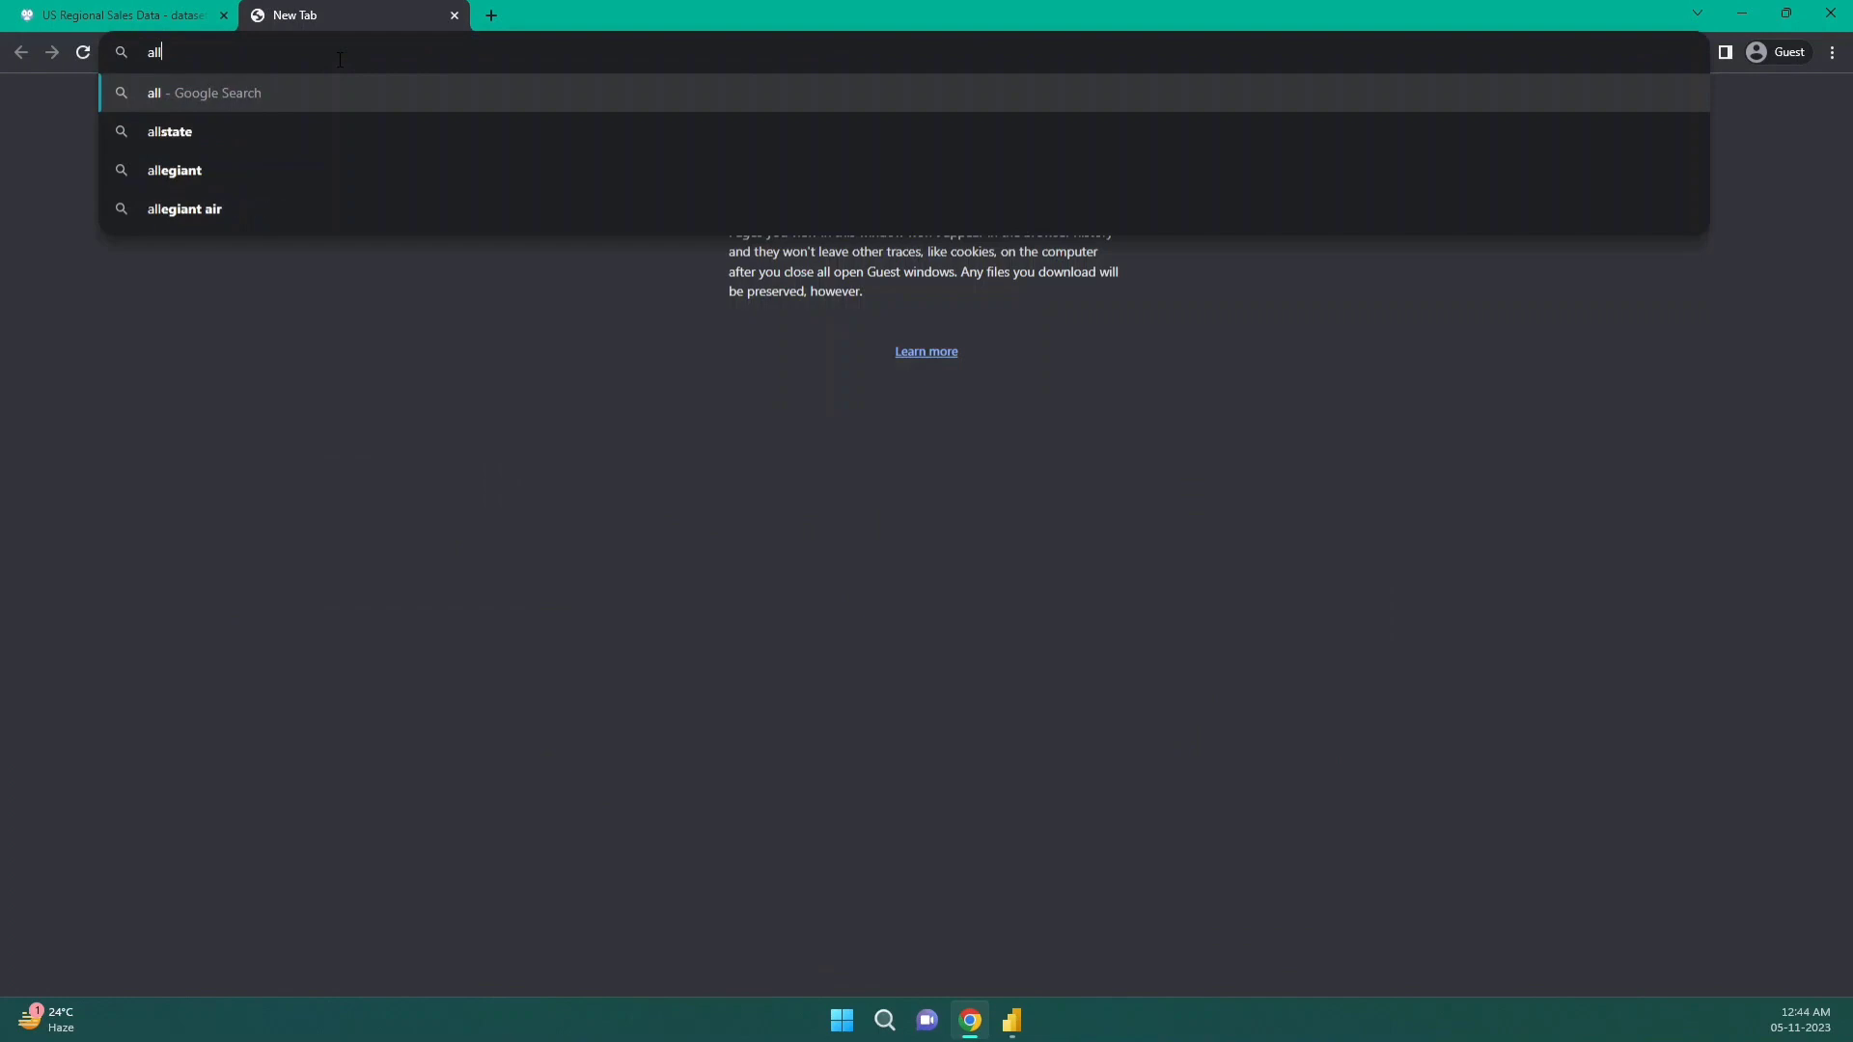
text( function)
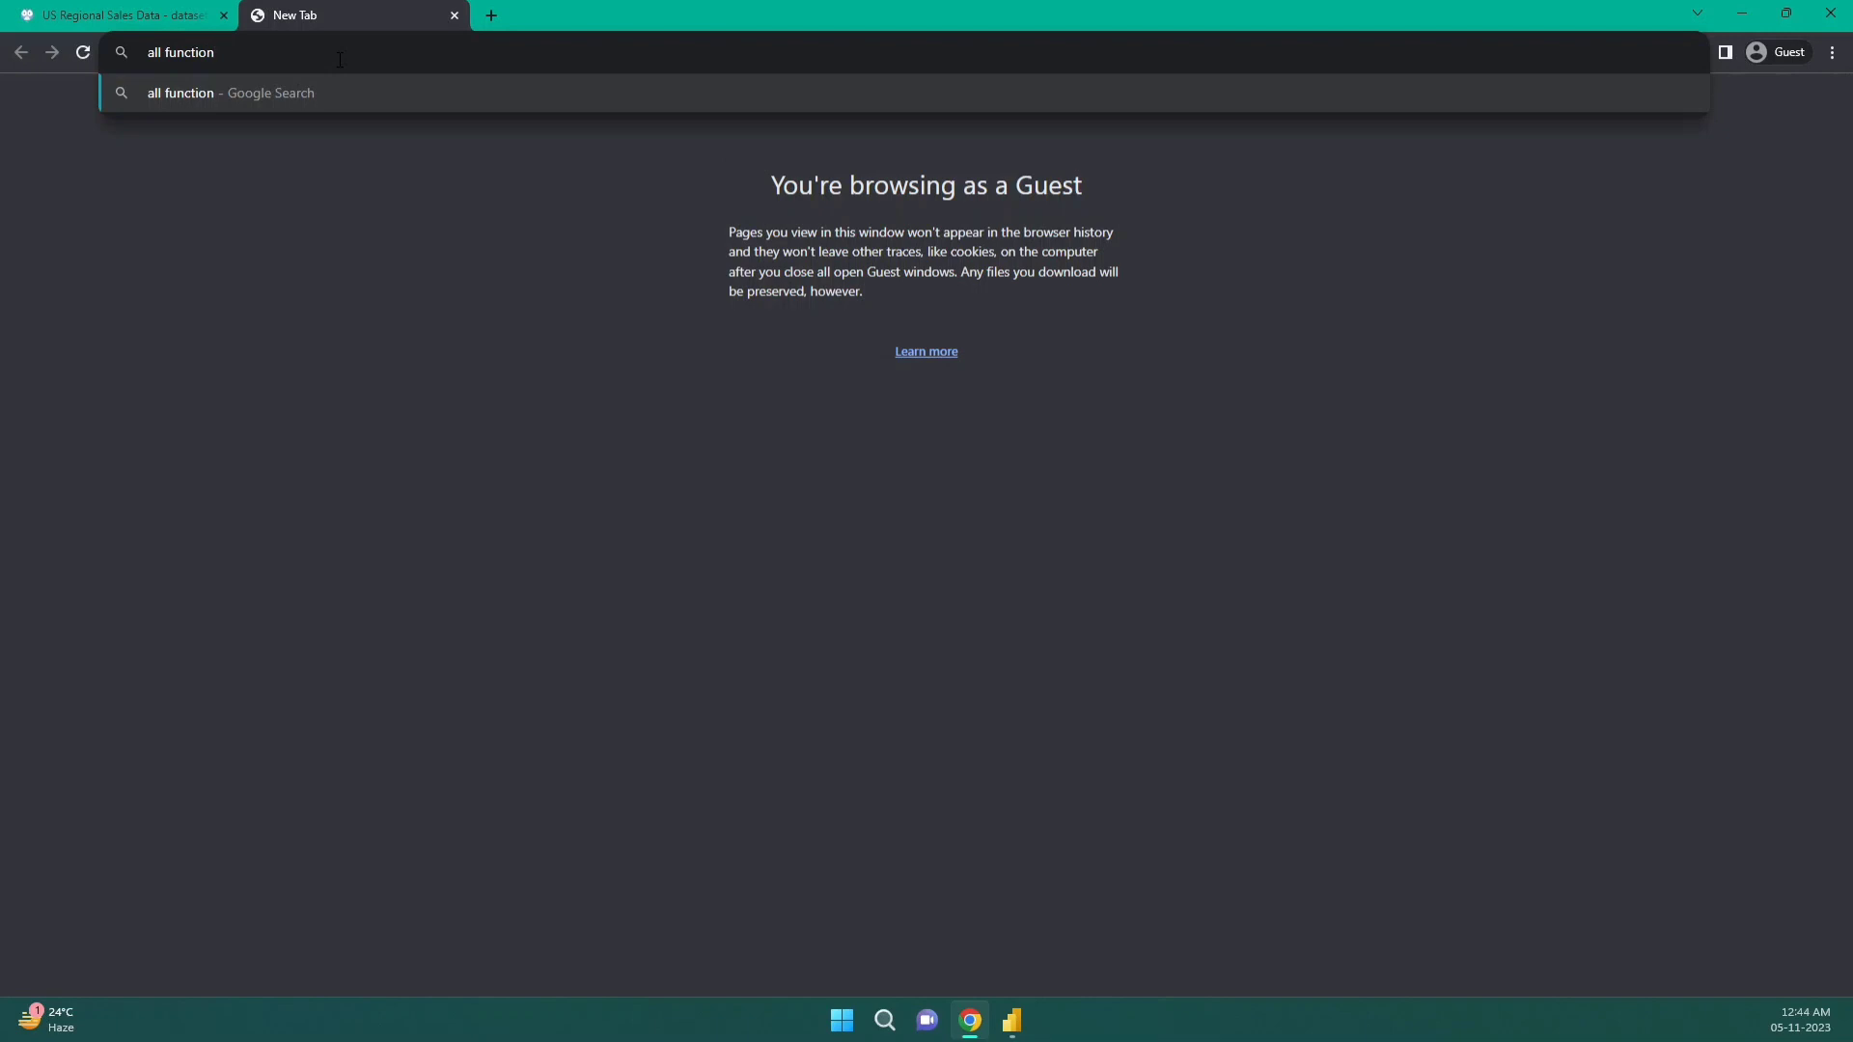
text(dax)
key(Return)
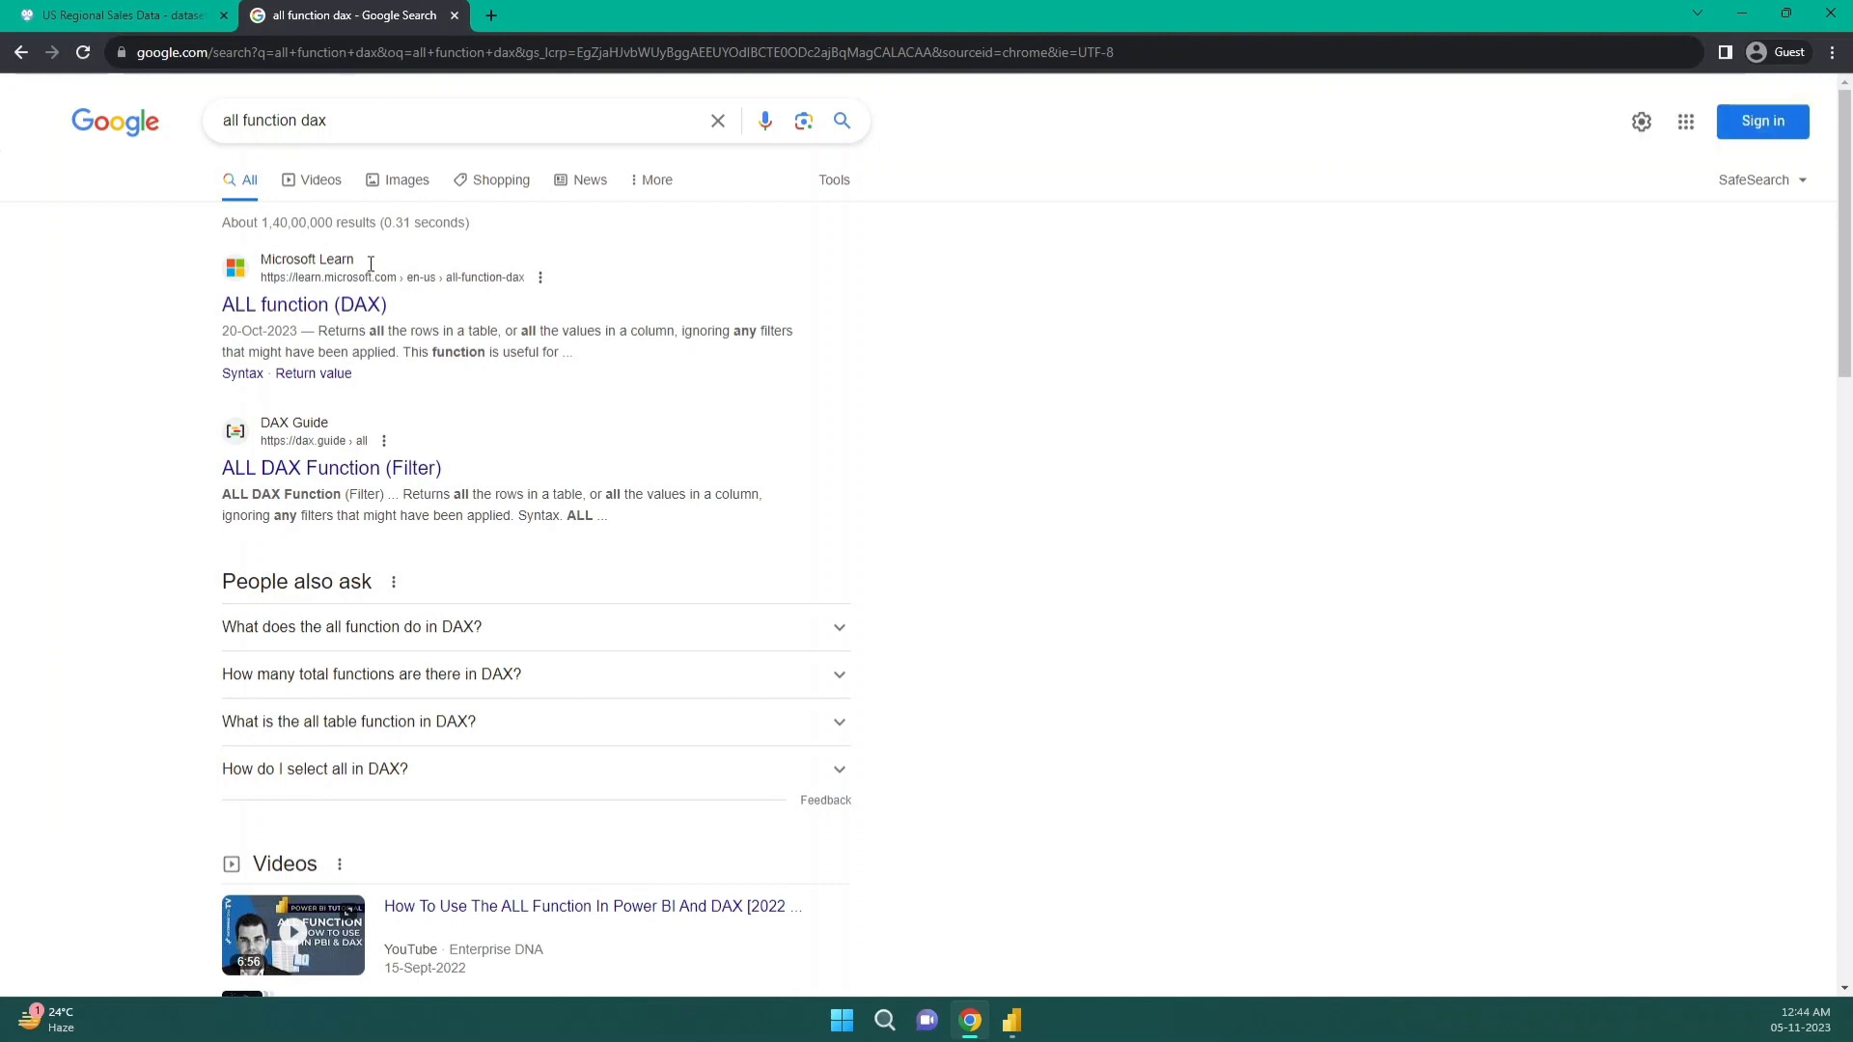
click(383, 473)
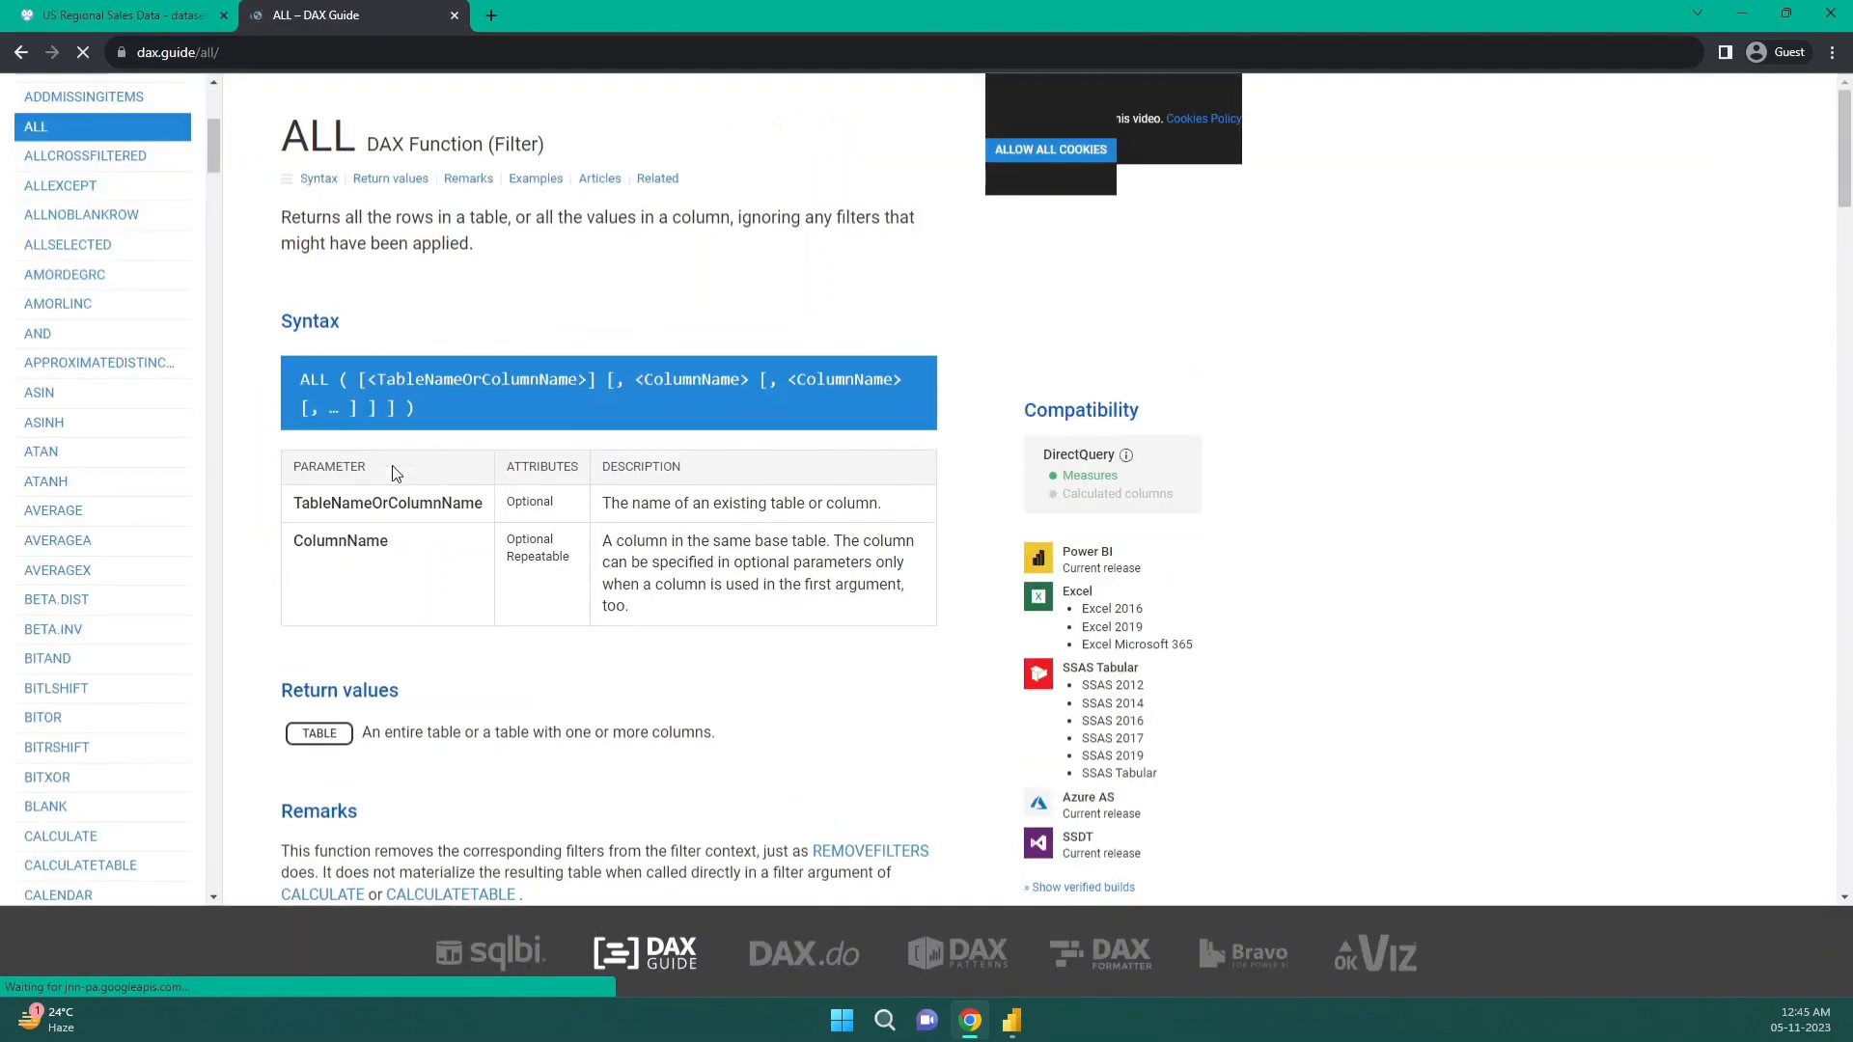
Read the ALL function's description, highlighting the part about ignoring any filters that might have been applied
drag(281, 217, 769, 256)
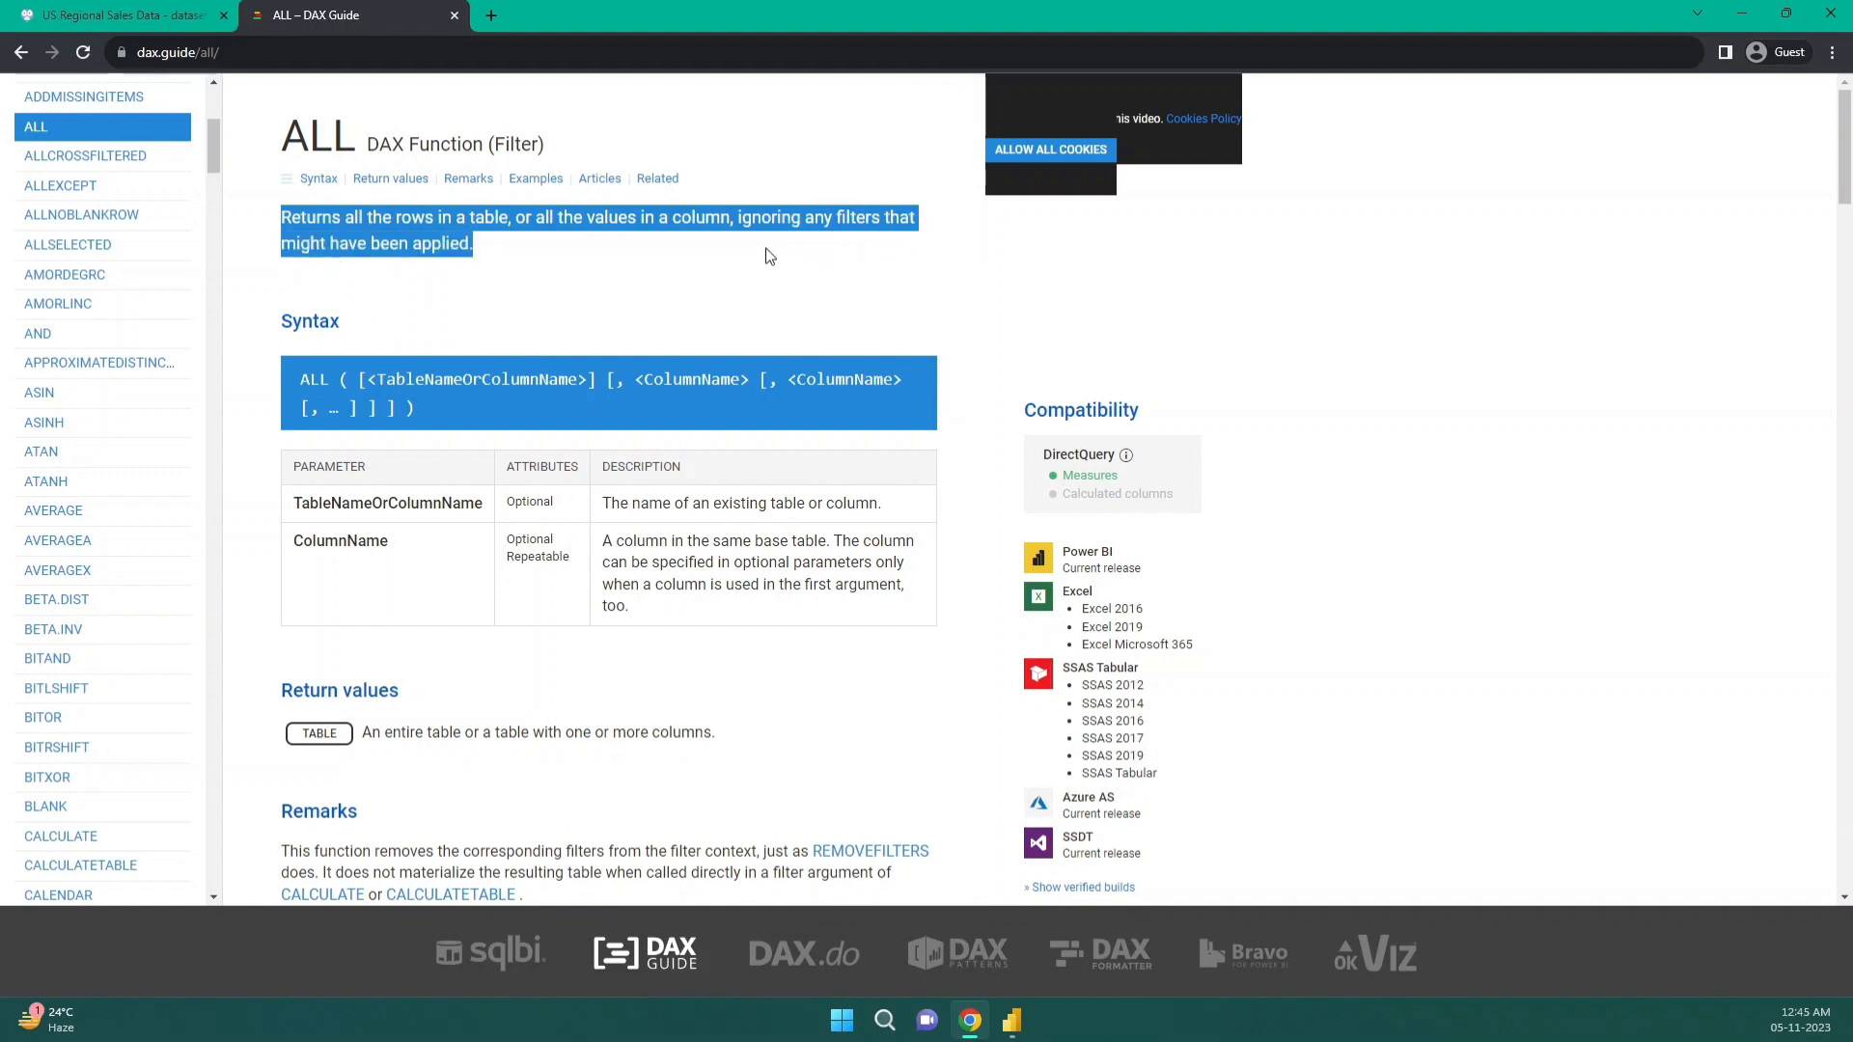
click(768, 258)
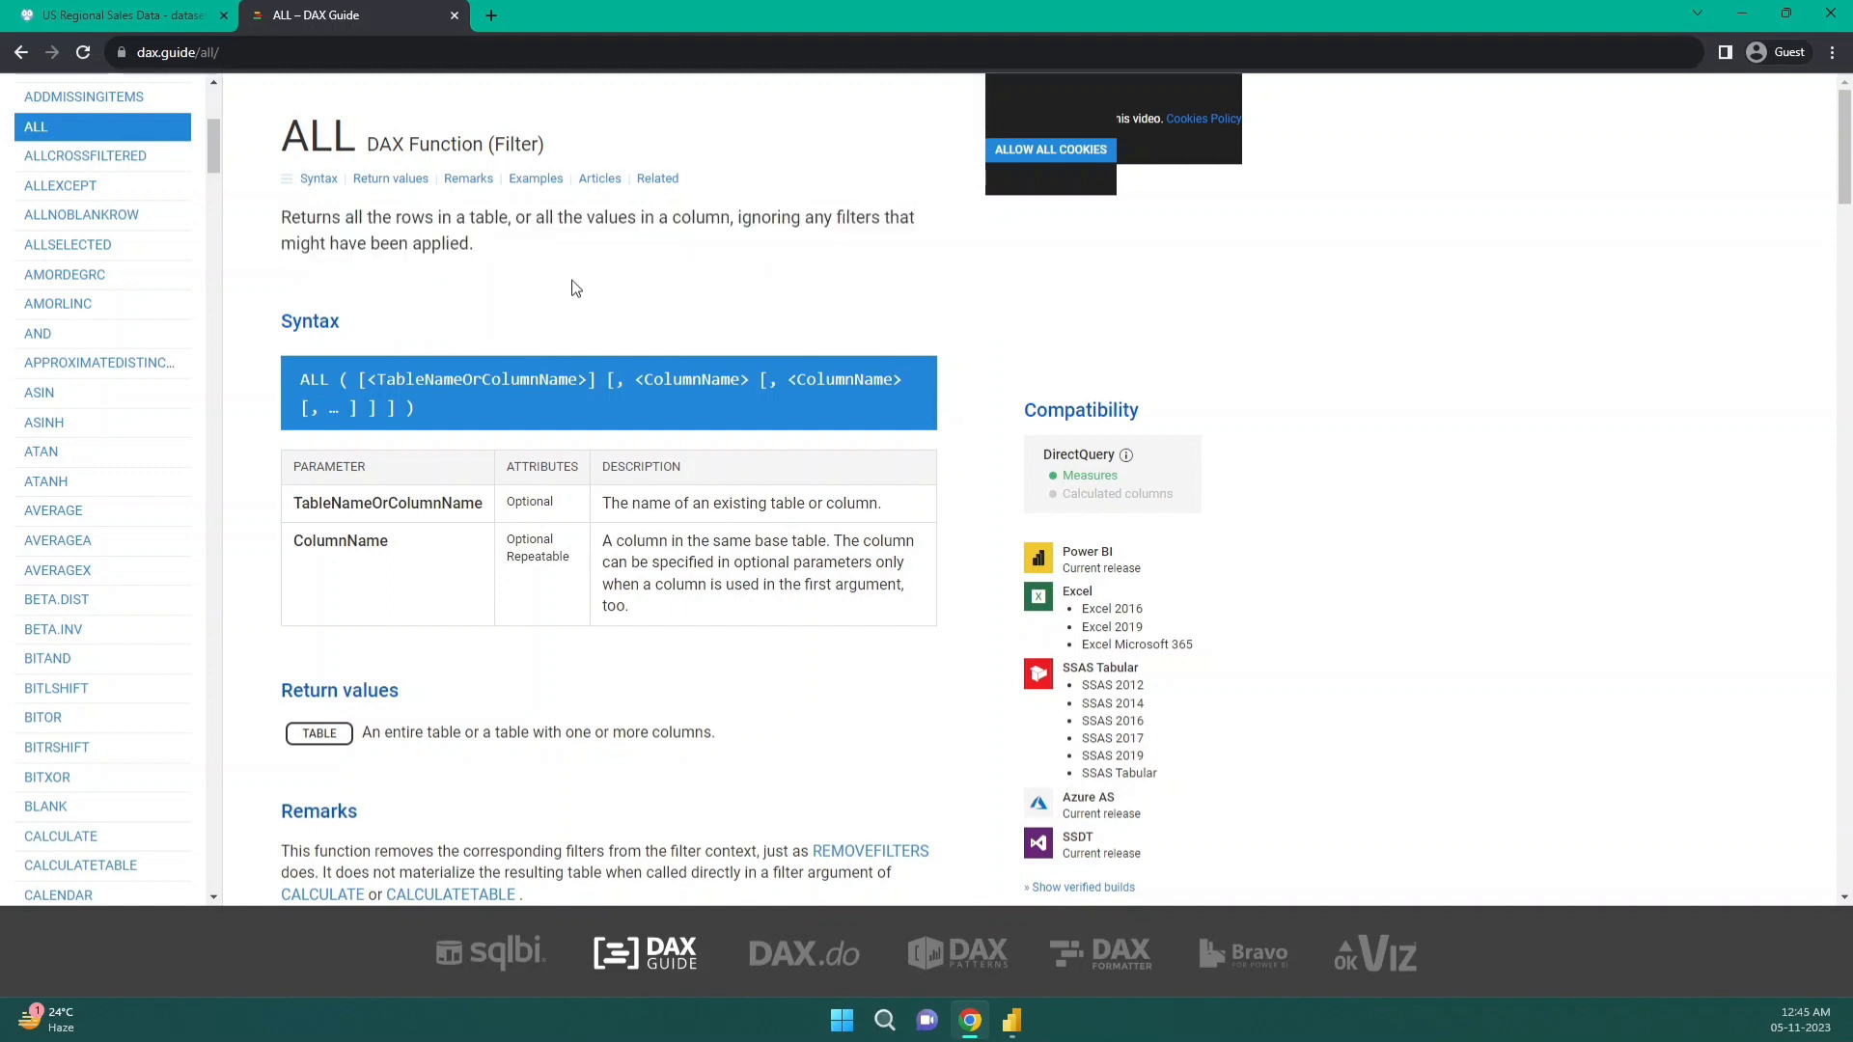
drag(740, 217, 486, 242)
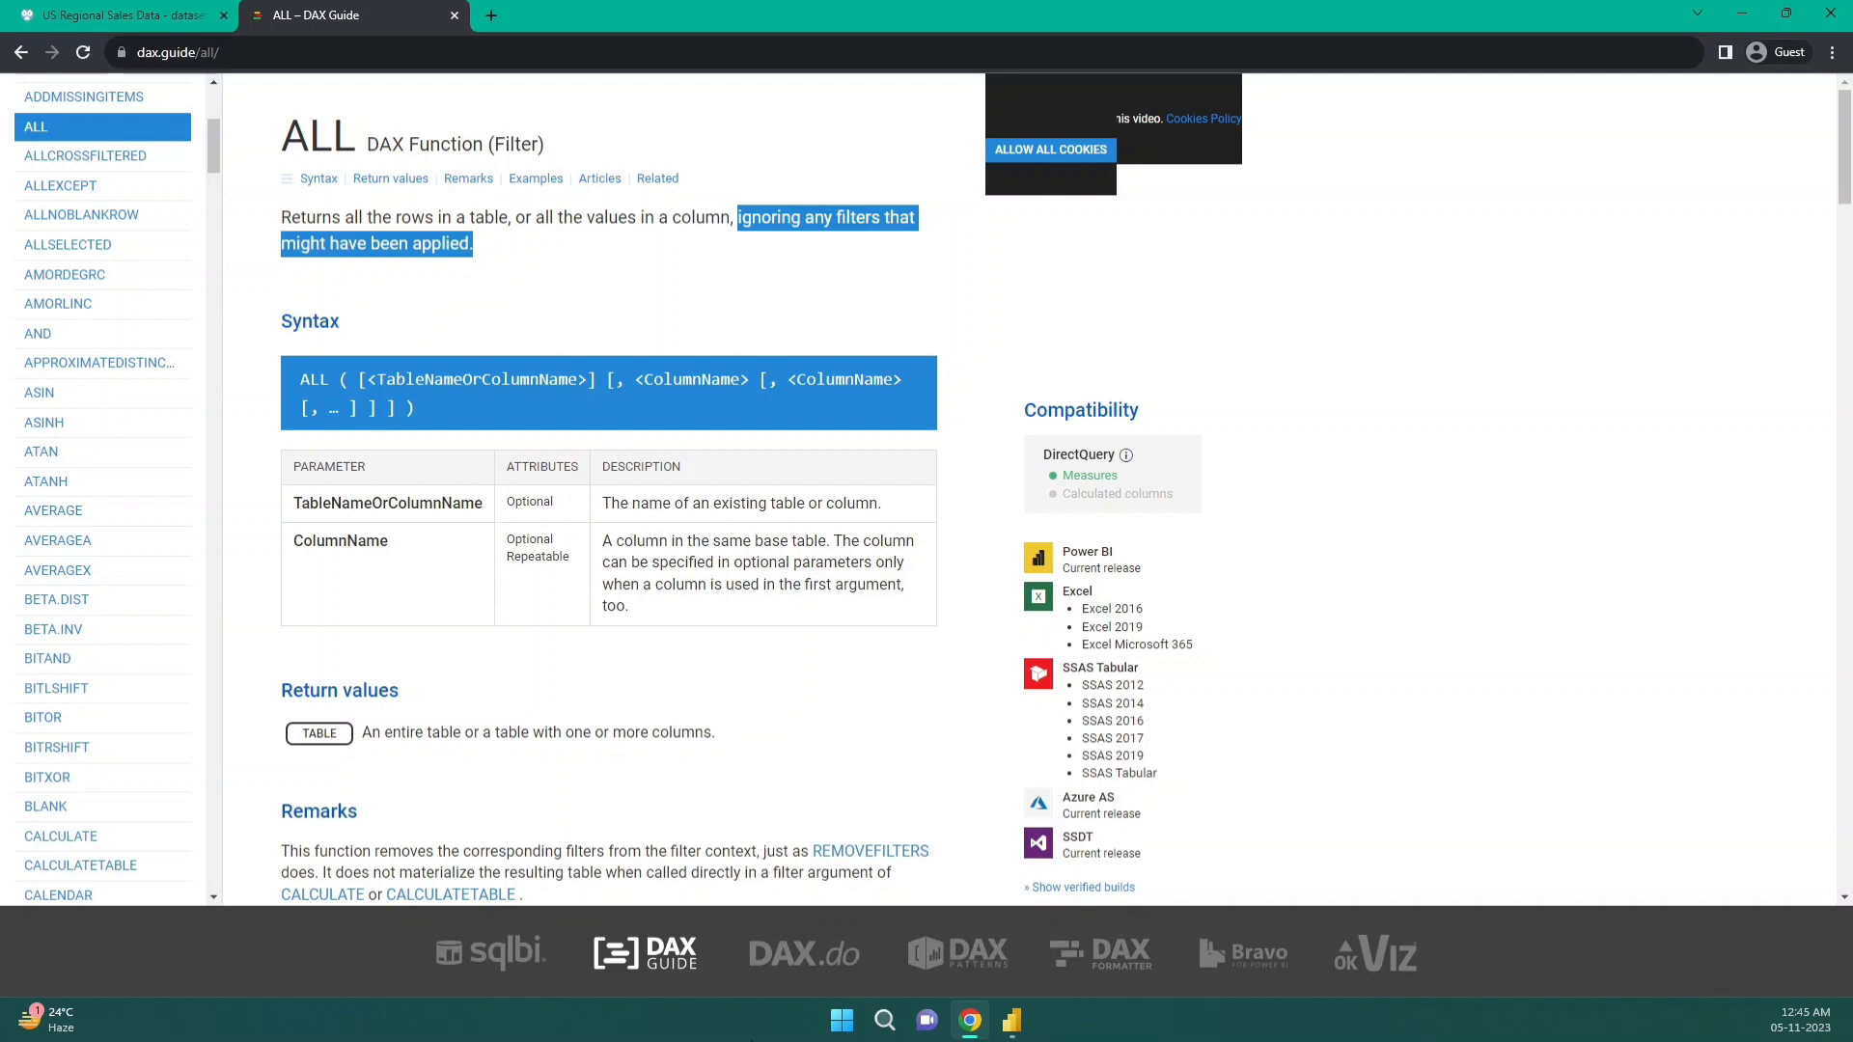
Return to Power BI and start a measure named All sales in Measures_, with CALCULATE taking [Total Sales] as its expression
click(1013, 1023)
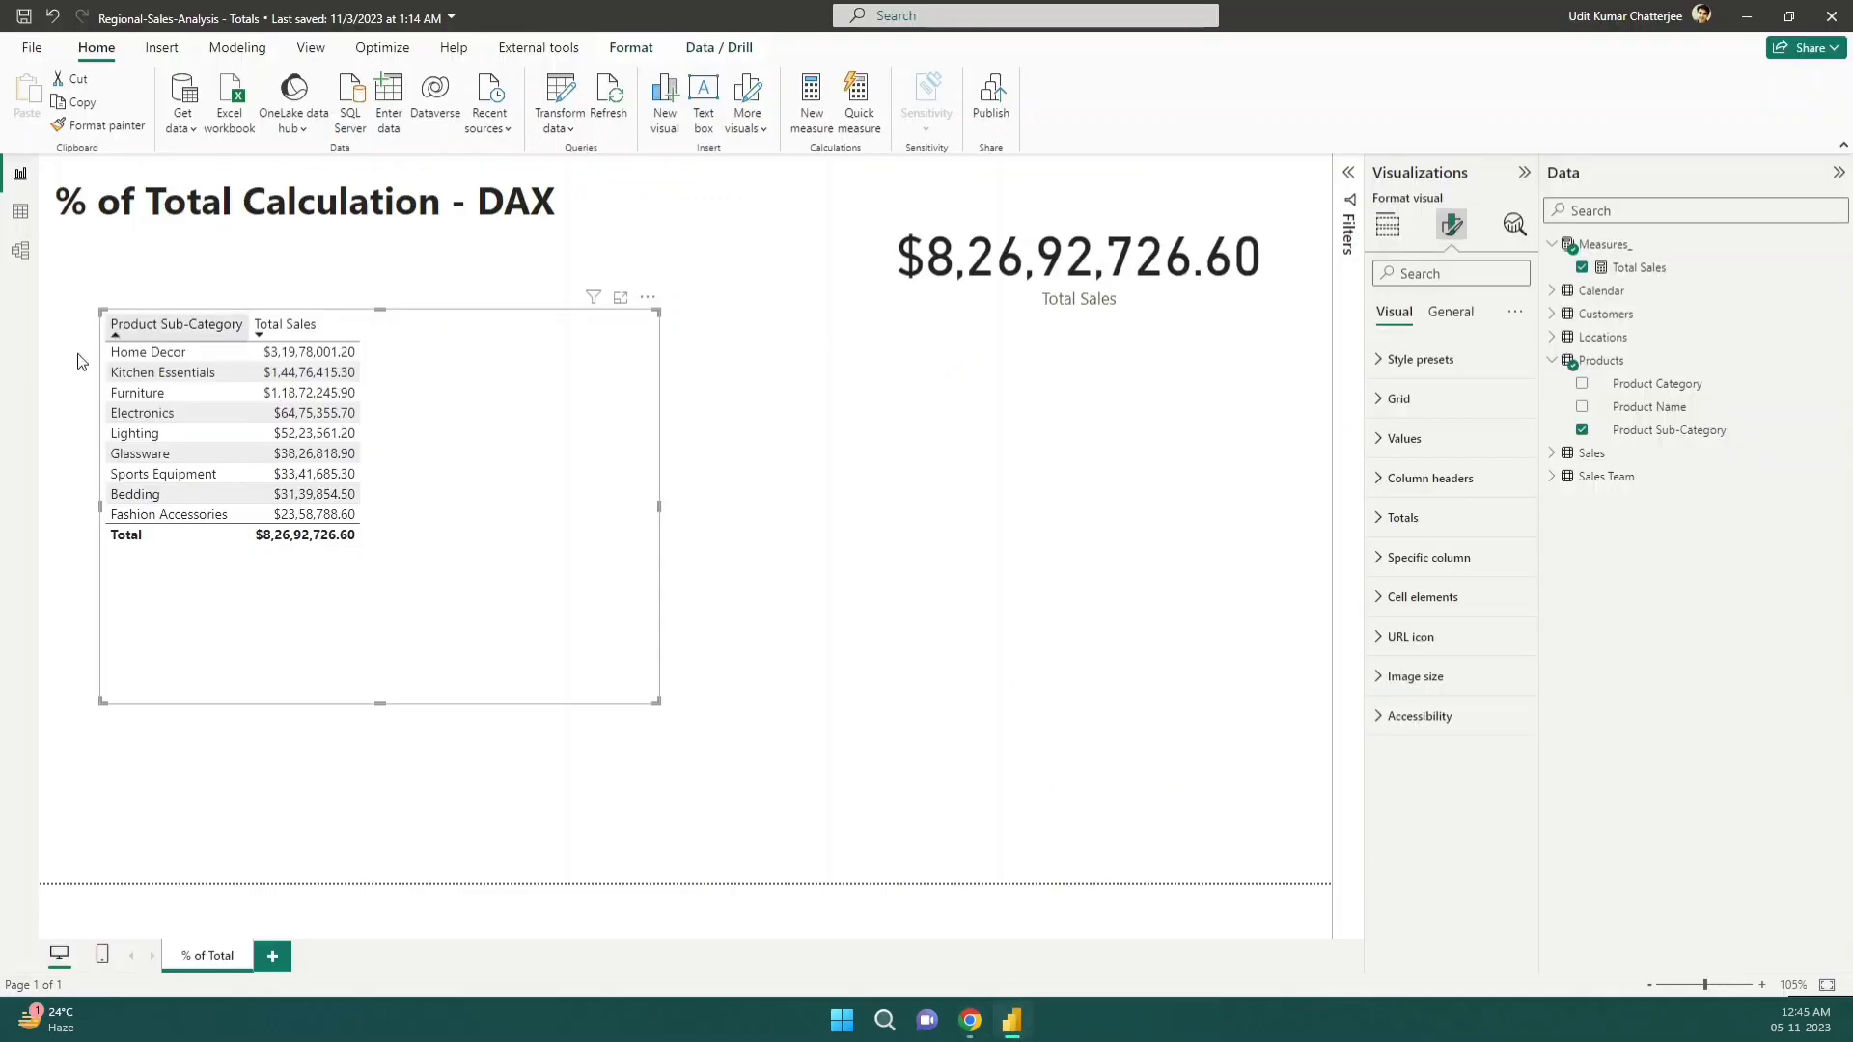
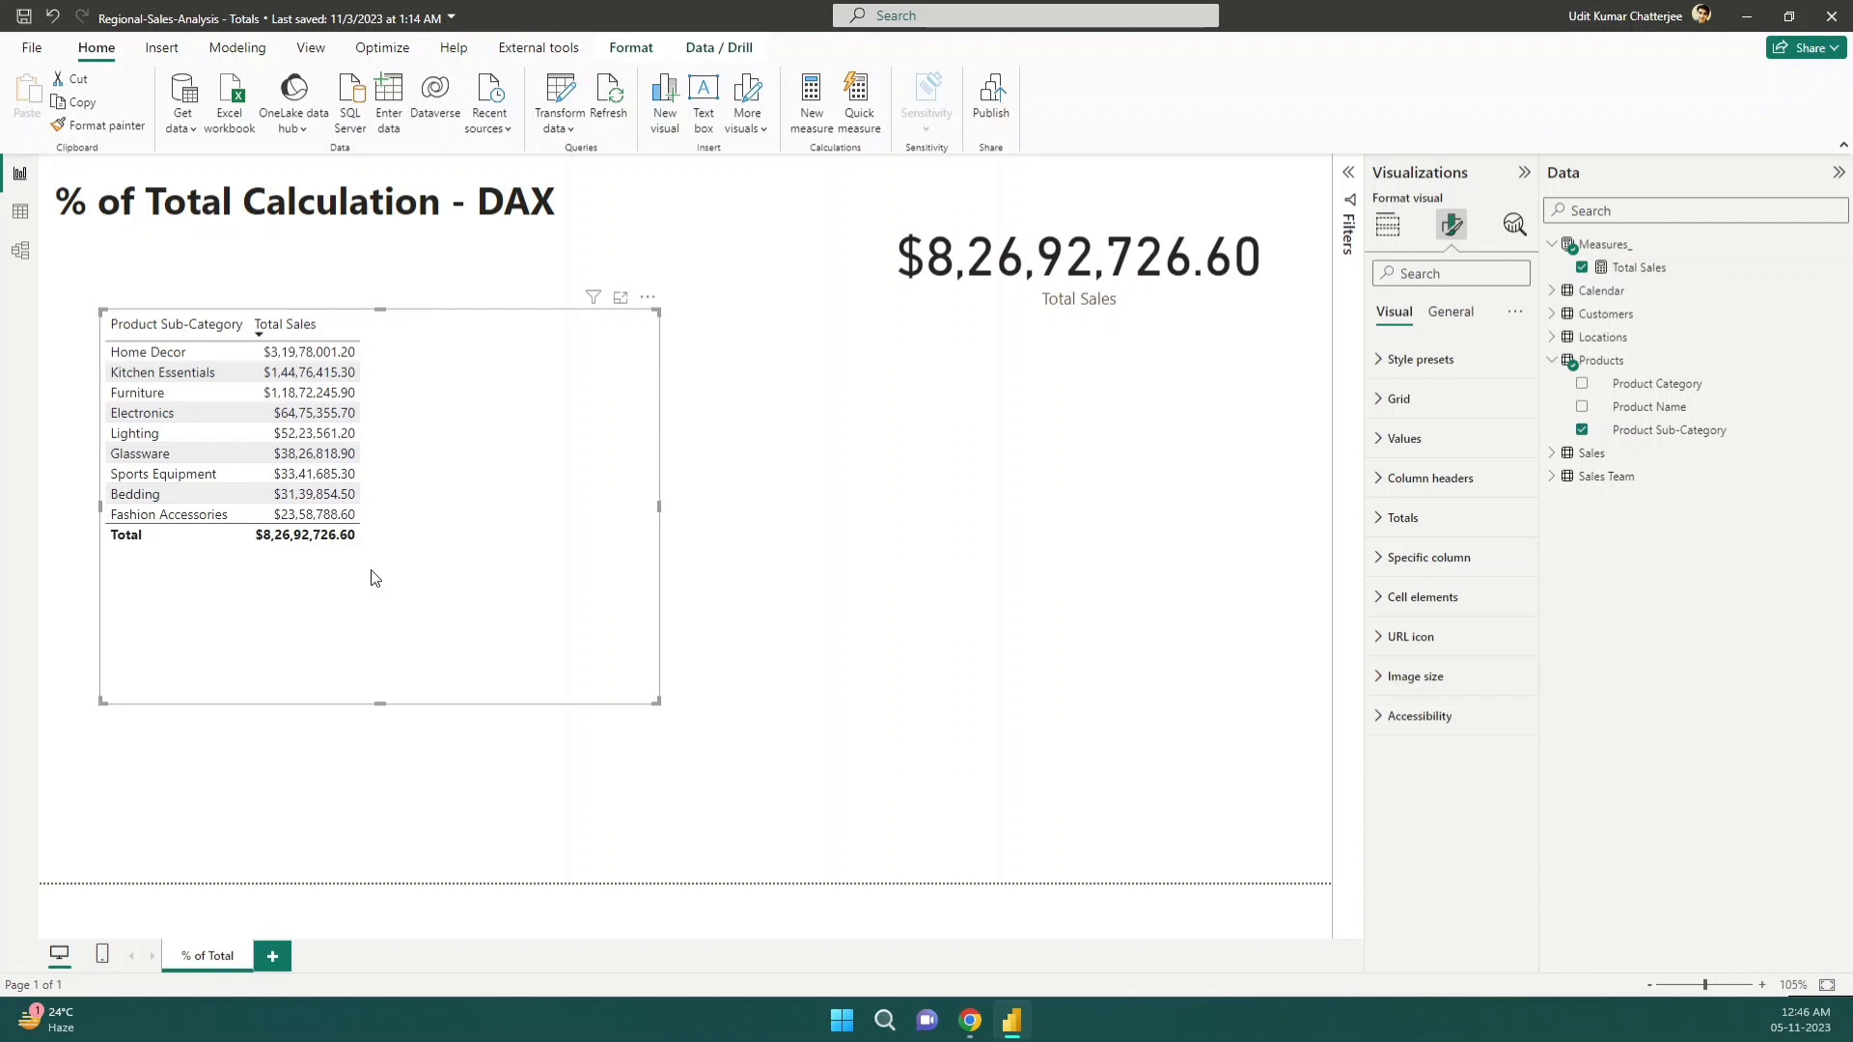
right_click(1605, 245)
click(1666, 278)
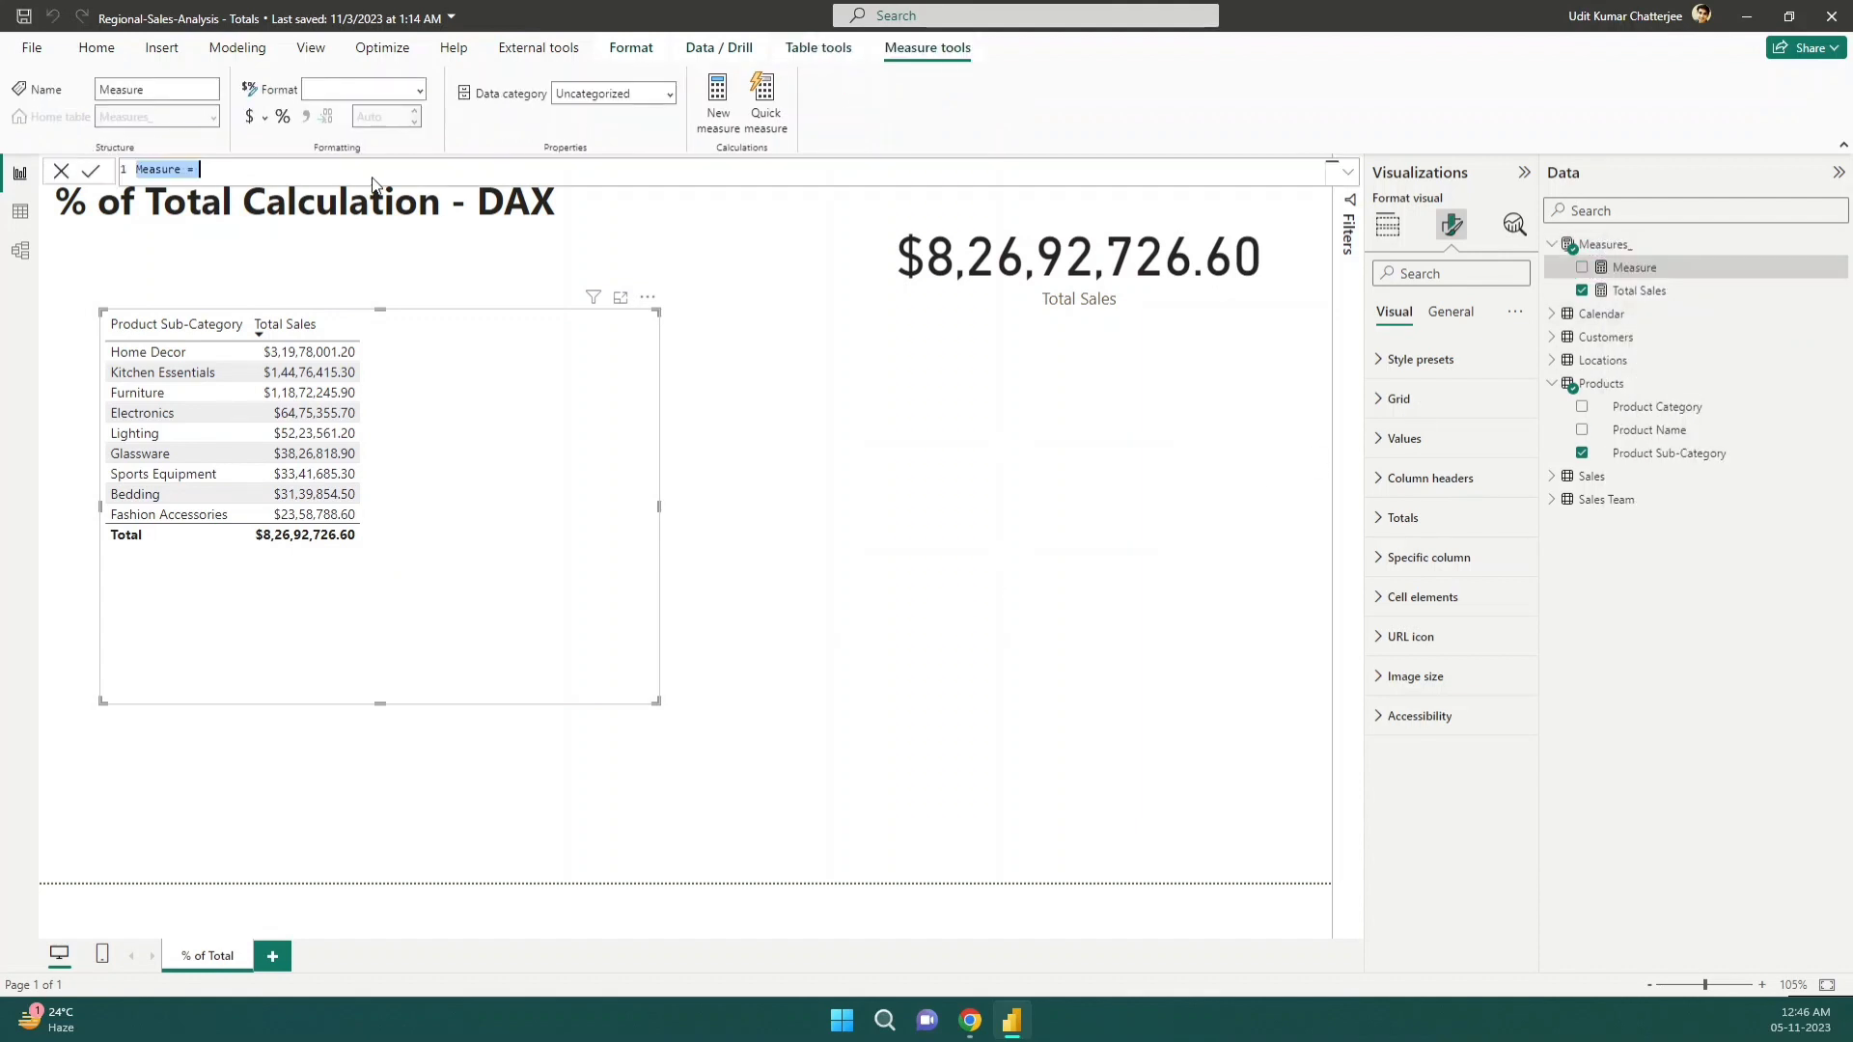
key(BackSpace)
text(All sales =)
key(shift+Return)
text(CALCULATE()
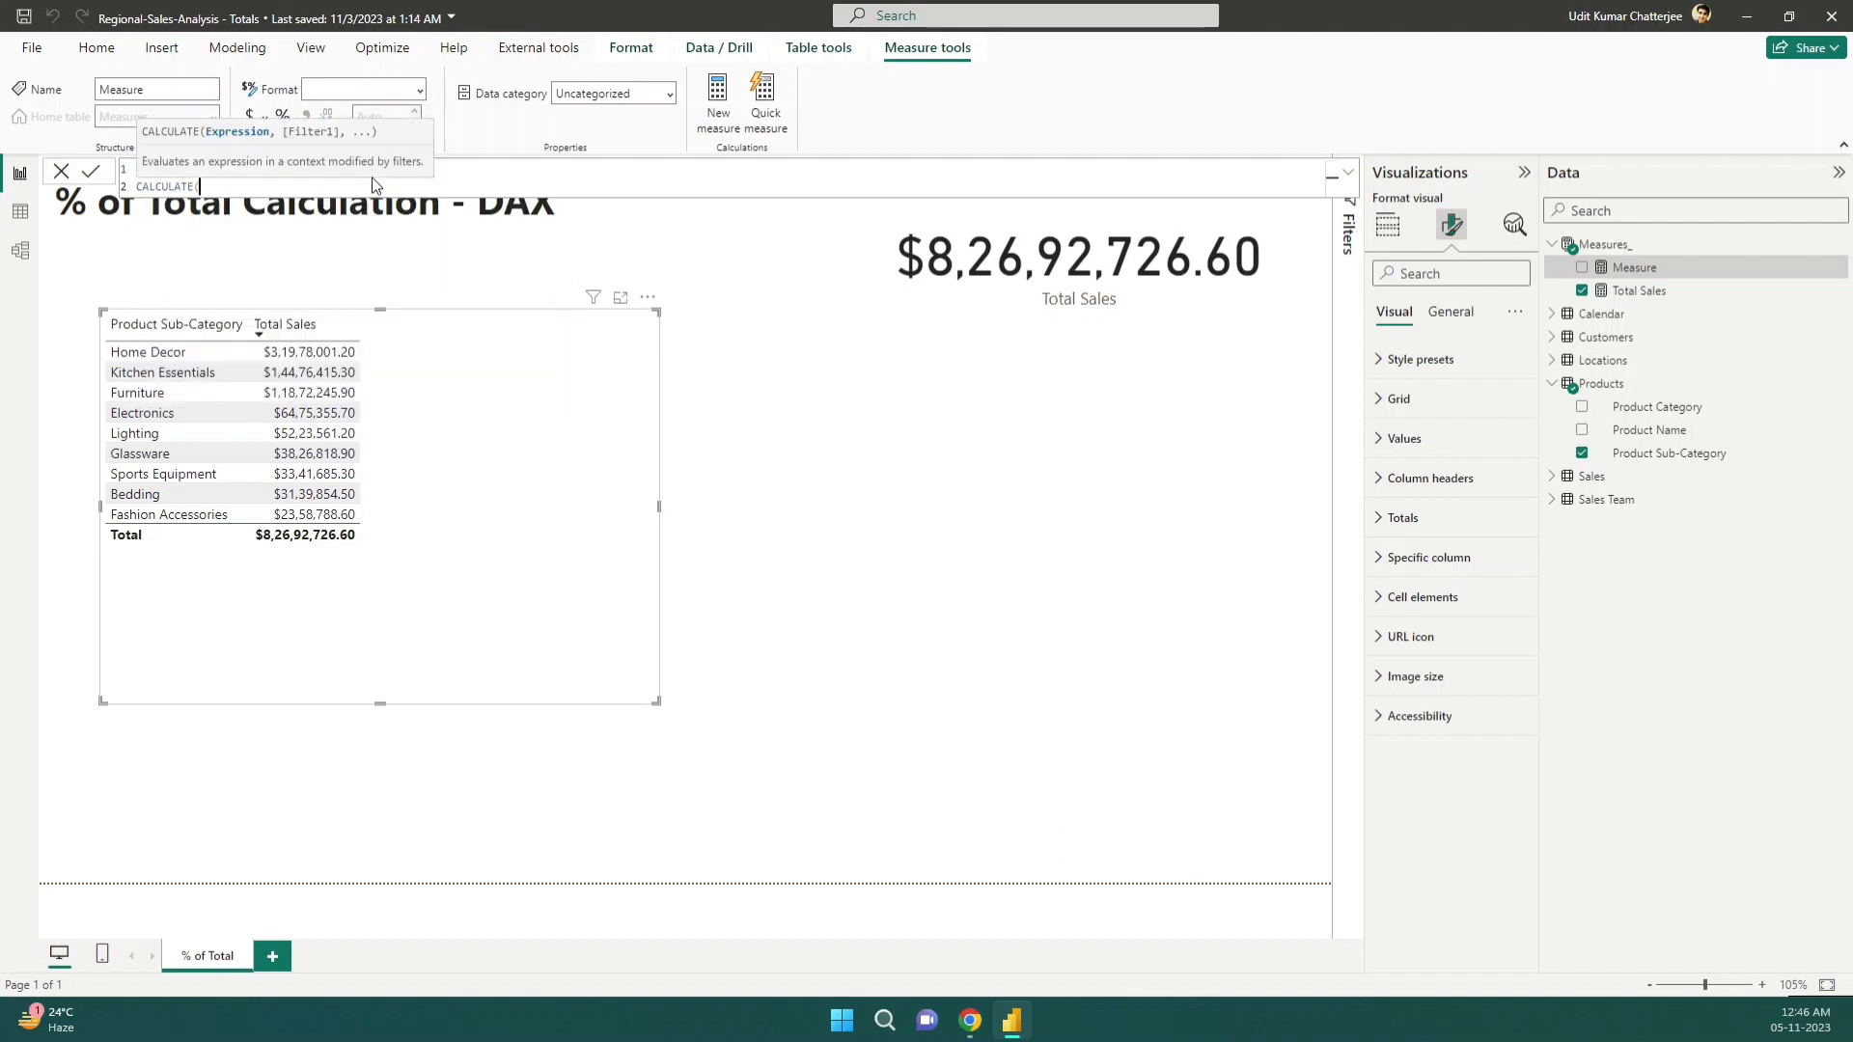
key(shift+Return)
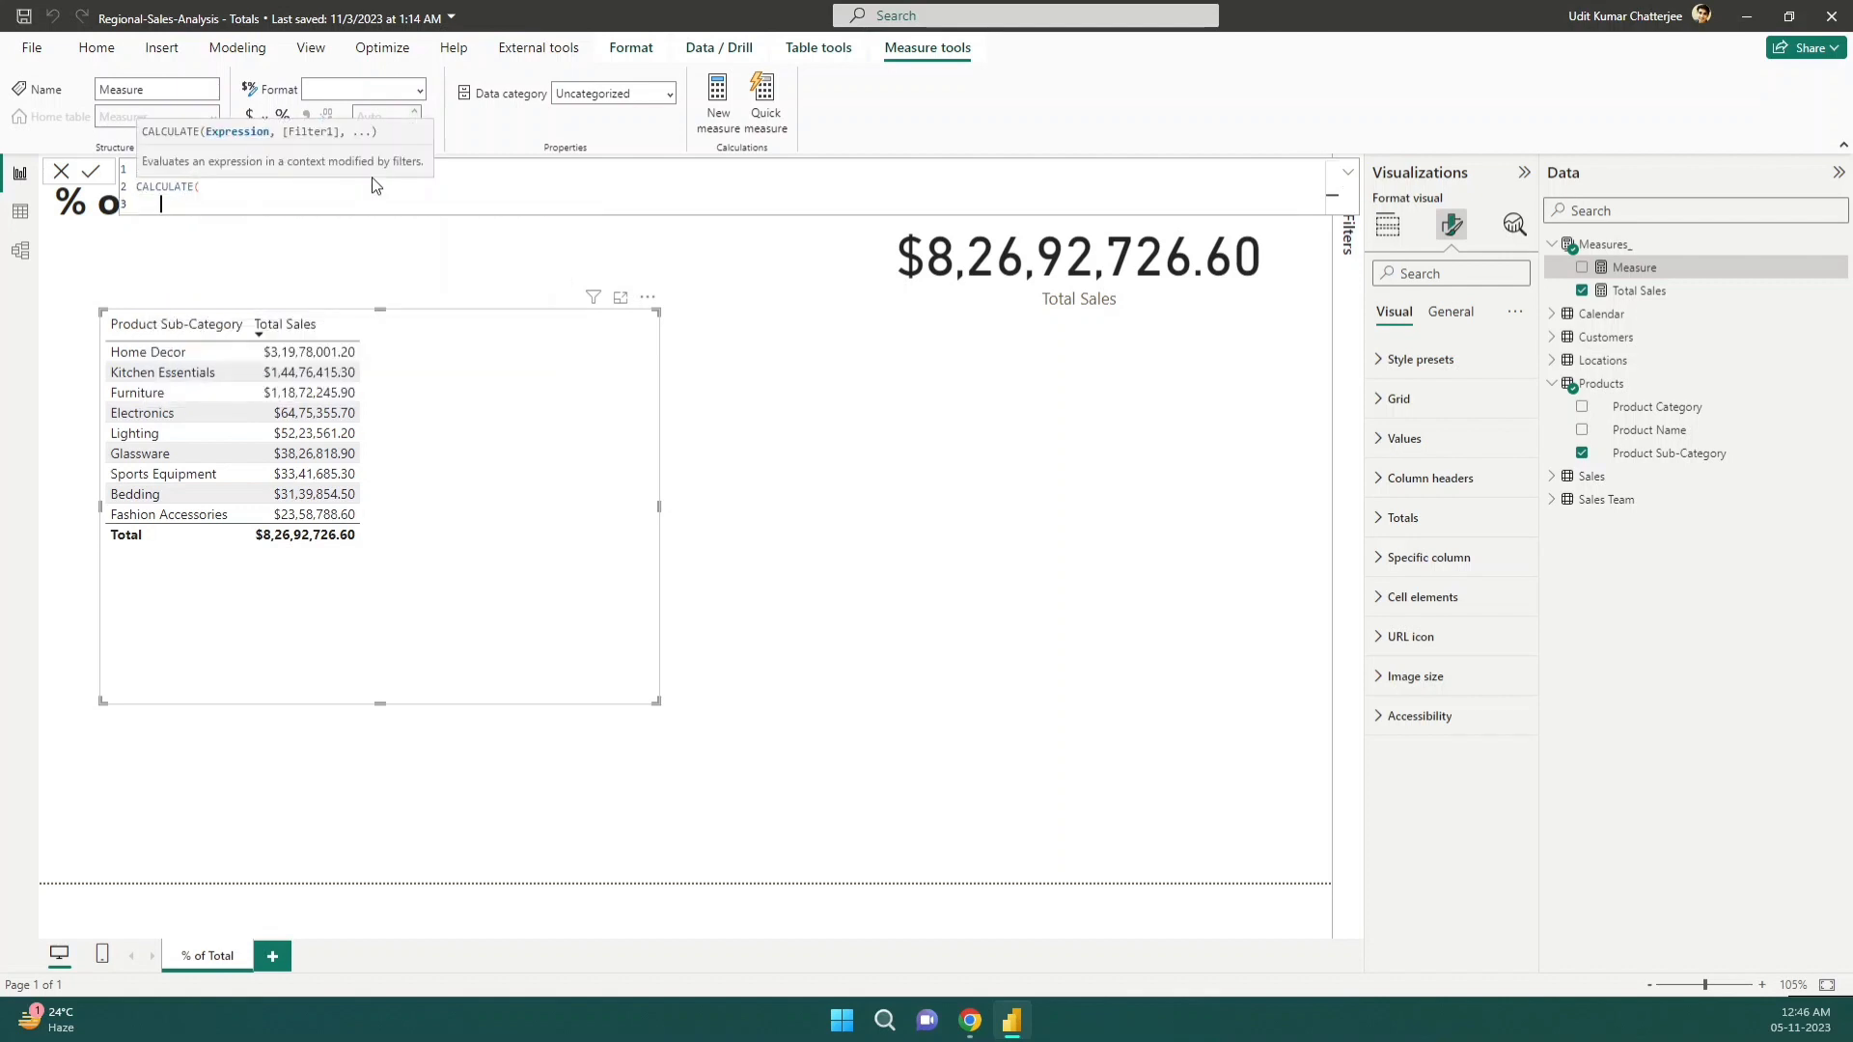
text([Total Sales],)
key(shift+Return)
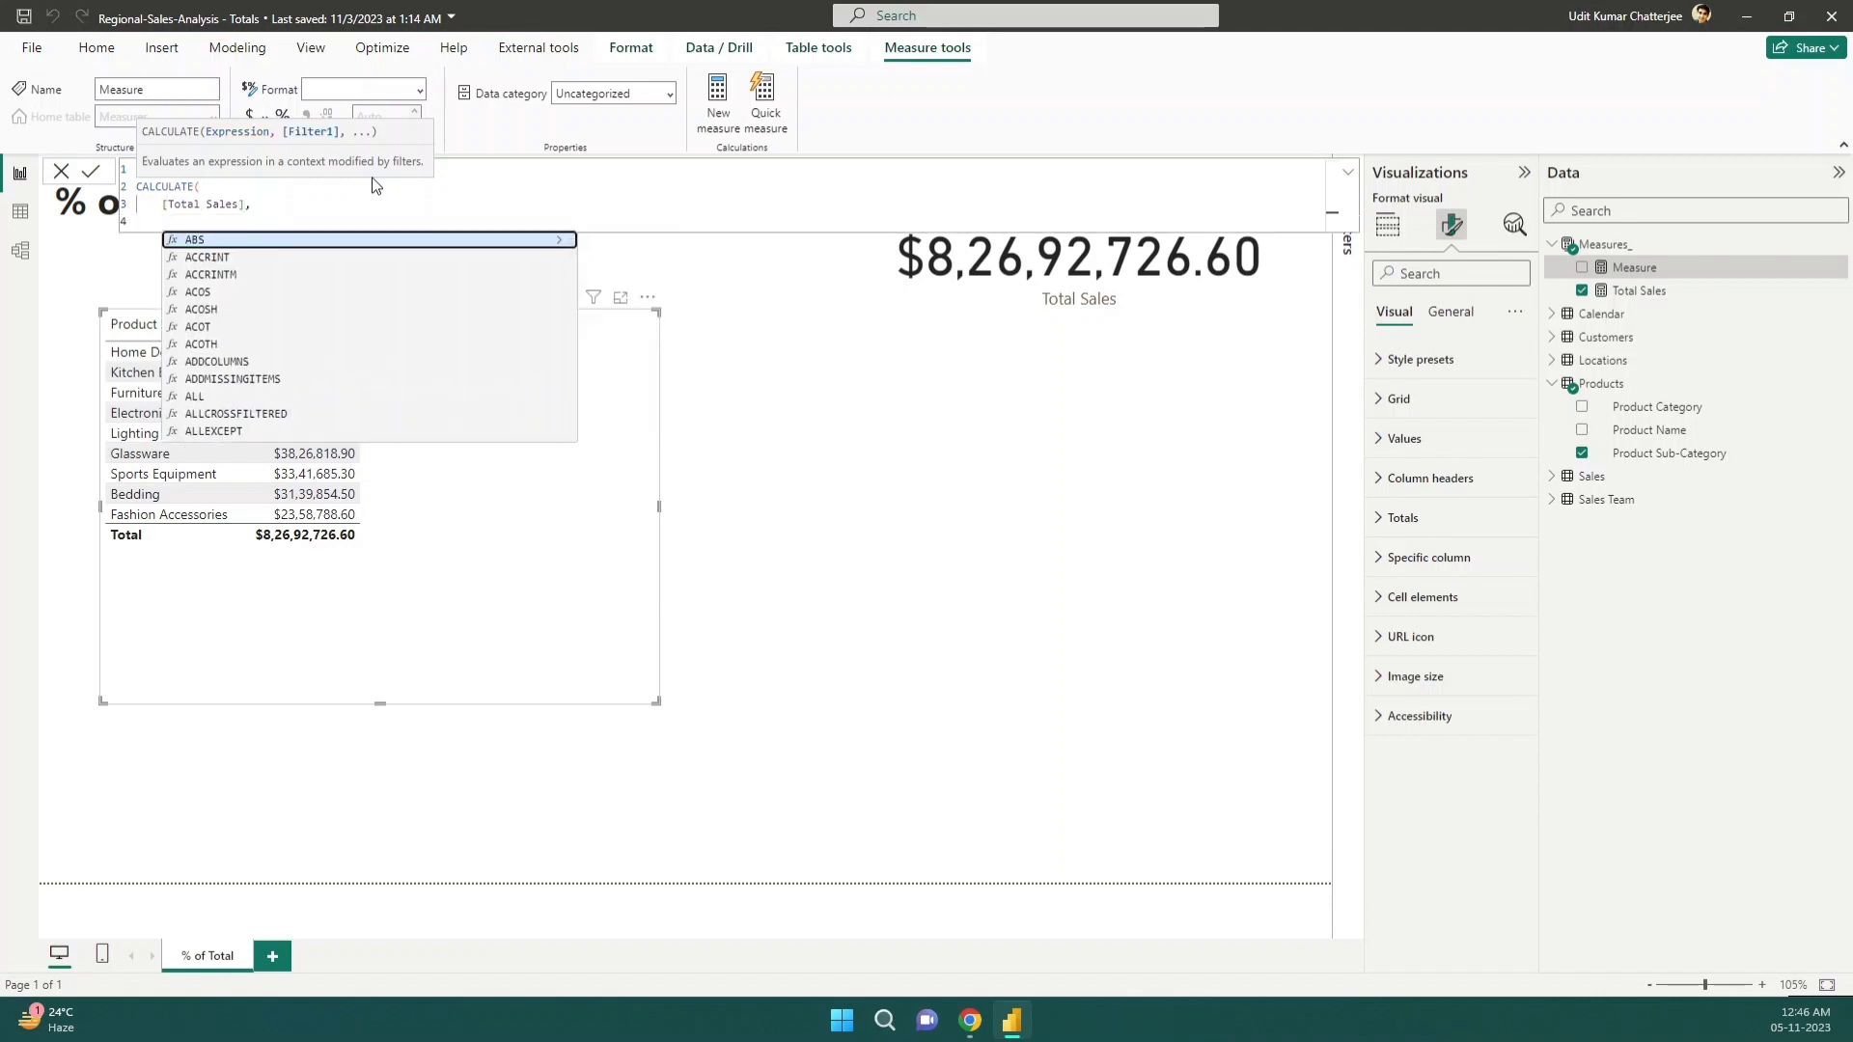
Add the filter ALL(Products[Product Sub-Category]), close and commit the All sales measure, and highlight the column reference inside ALL
text(ALL()
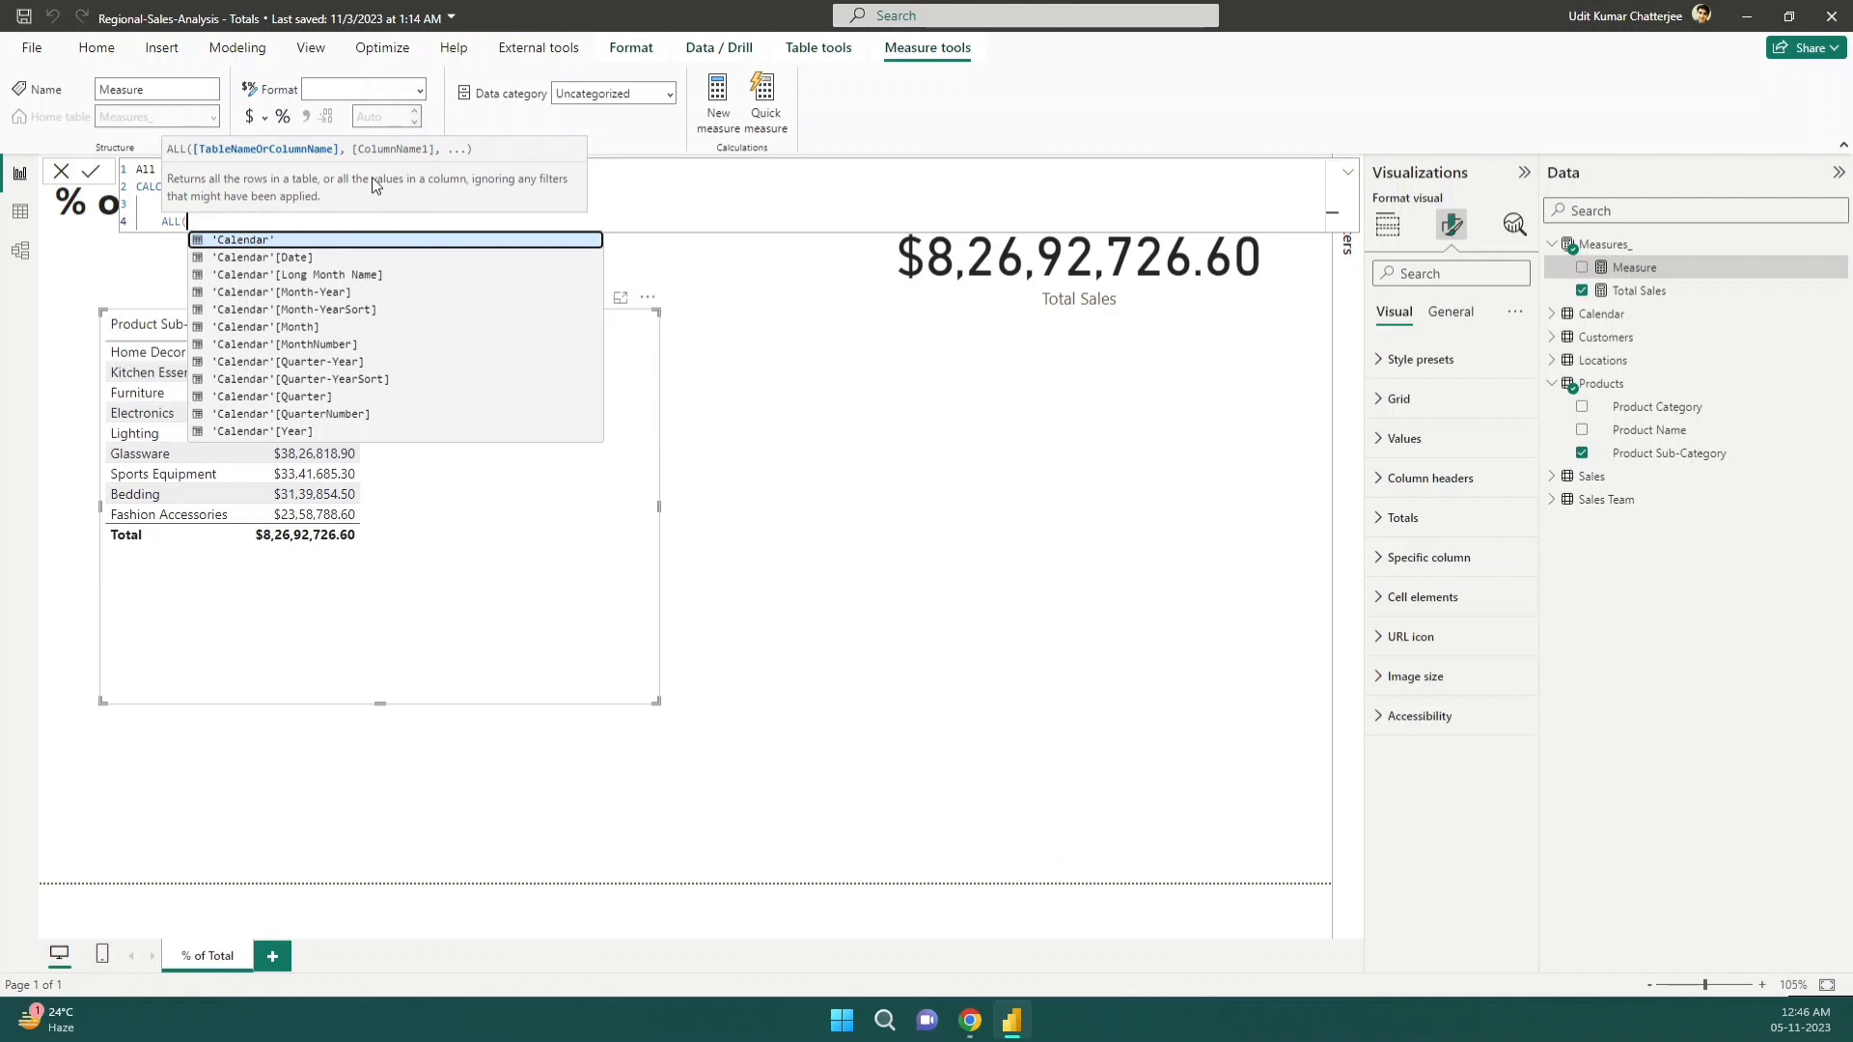
text(pro)
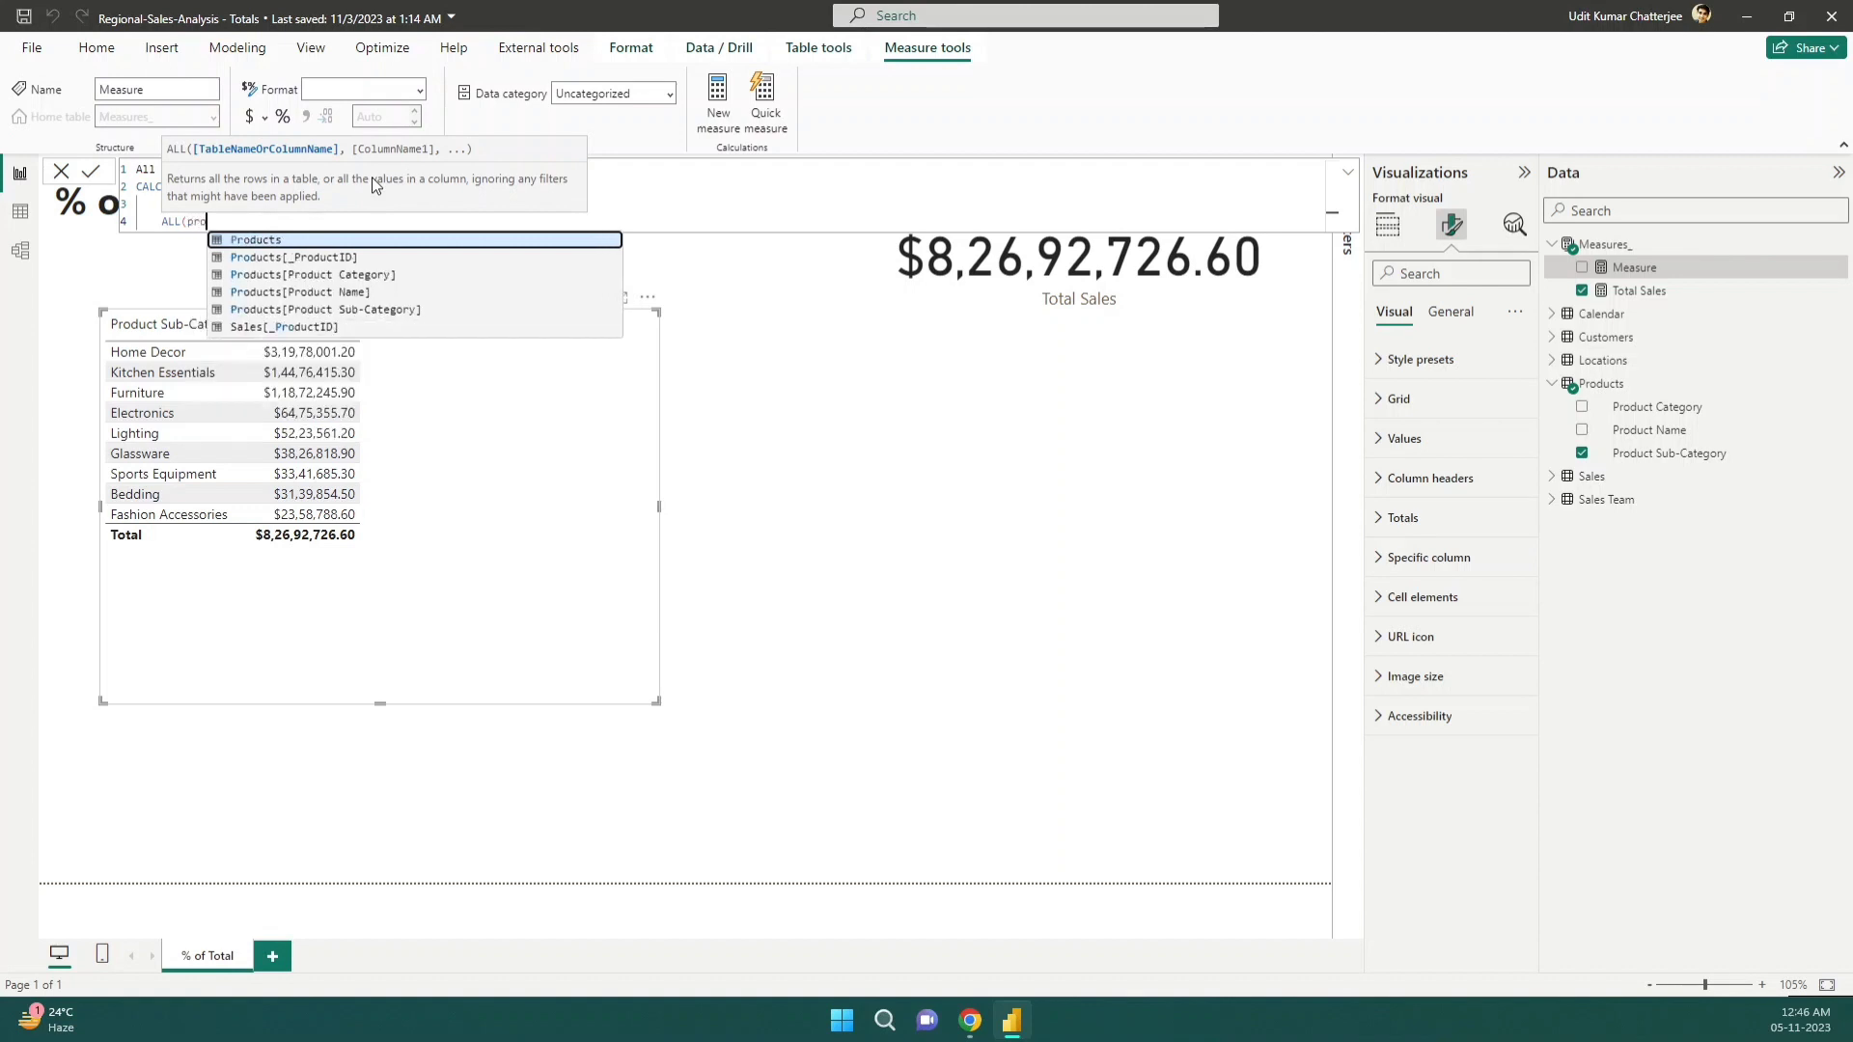
key(Down)
key(Down)
key(Down)
key(Down)
key(Tab)
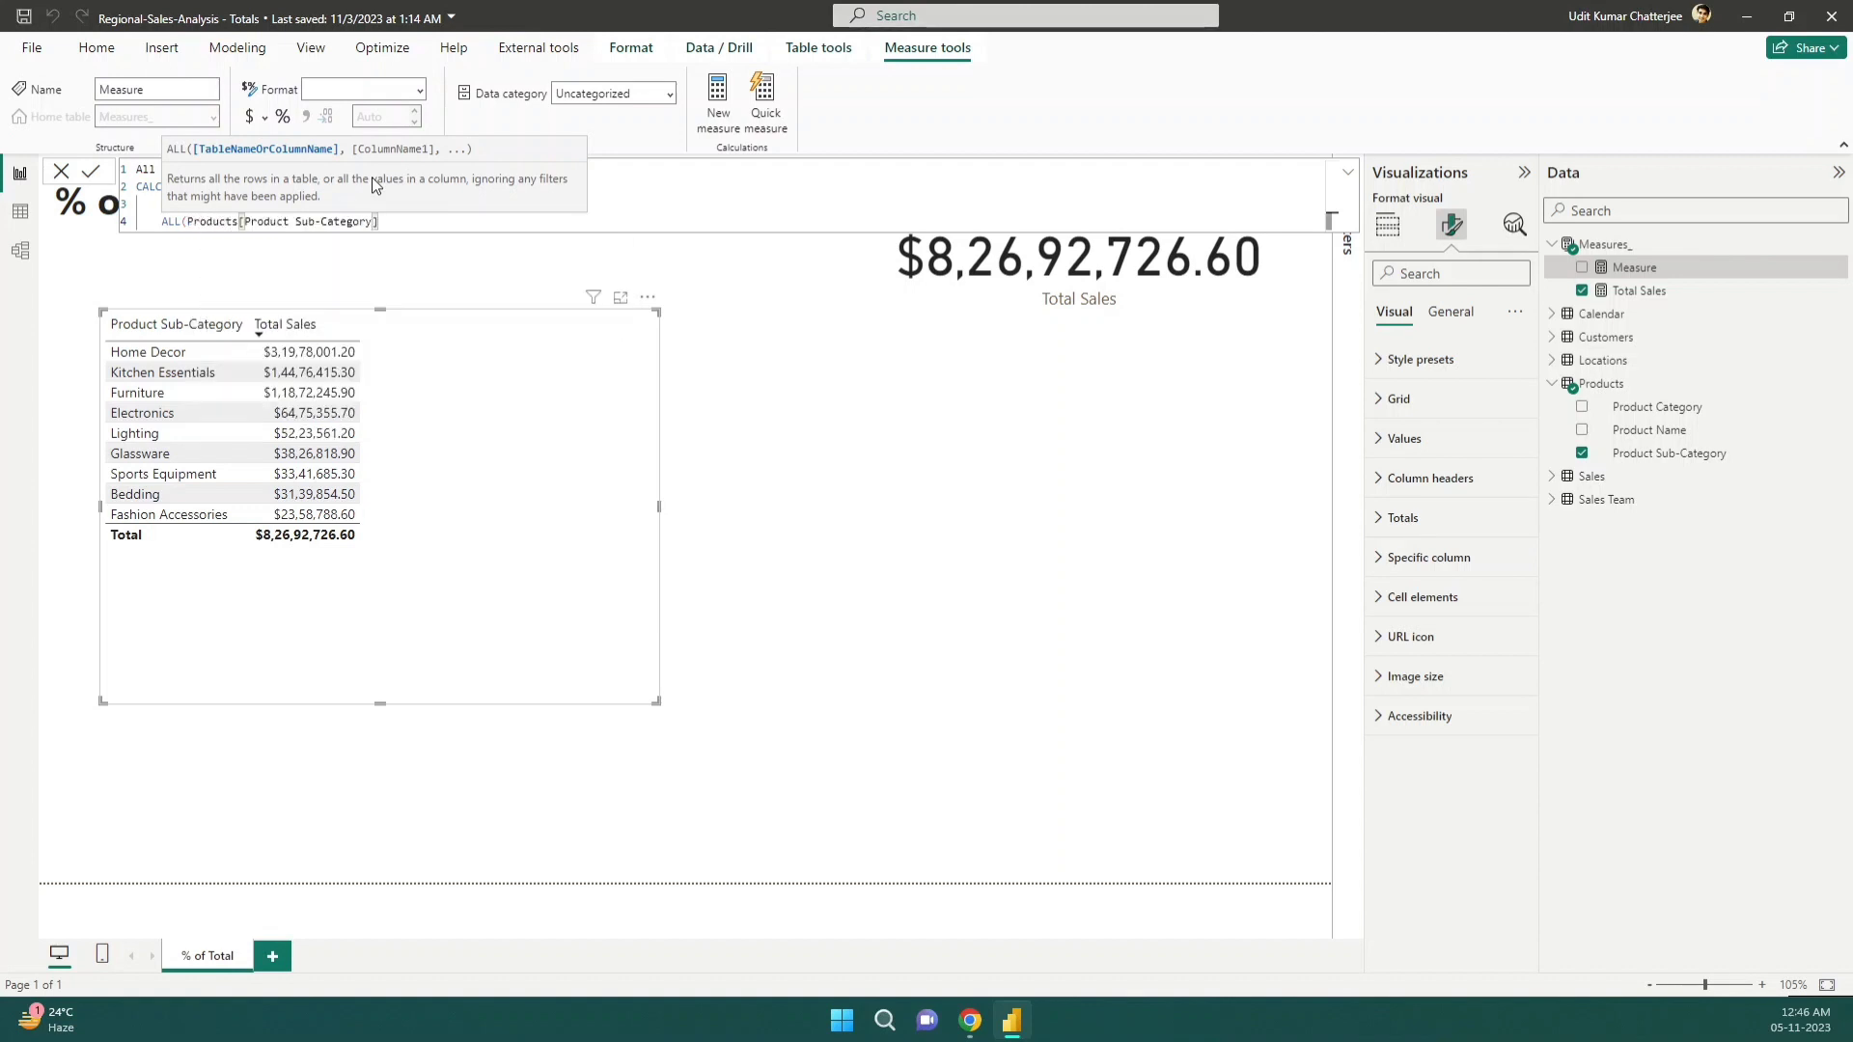
text())
key(Return)
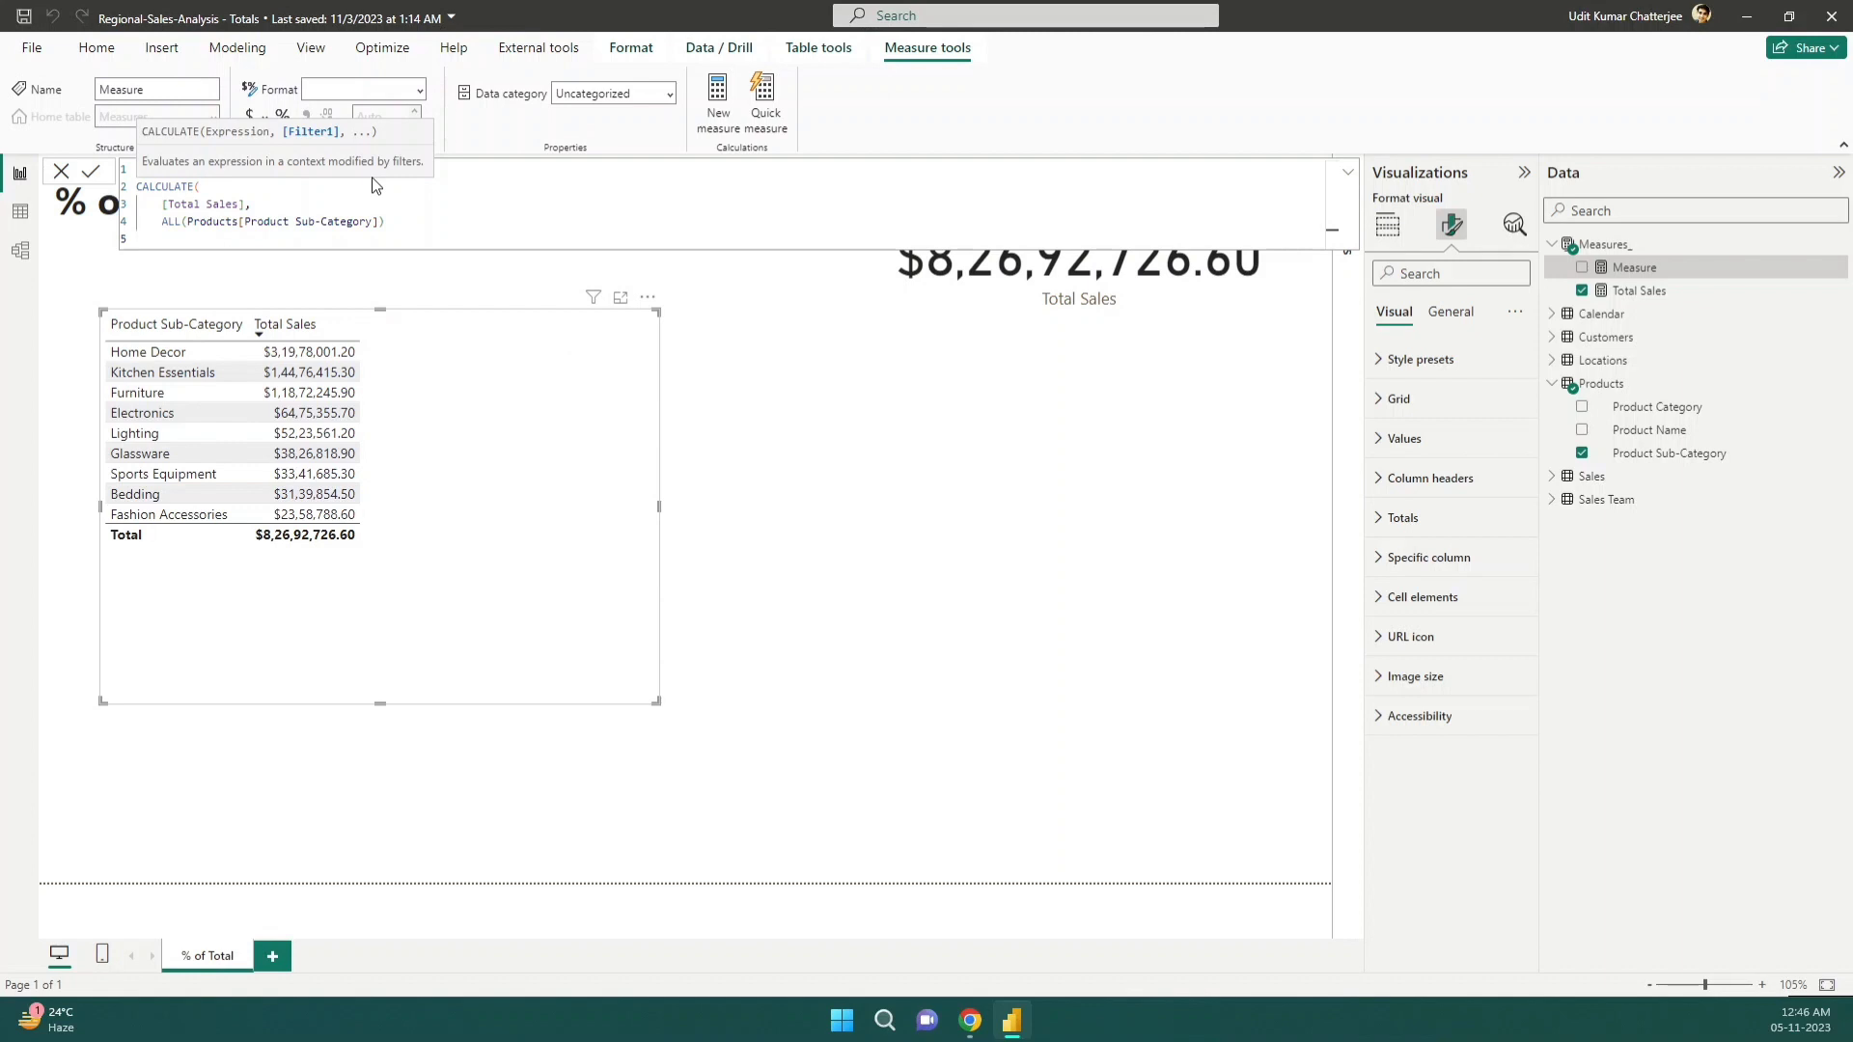
text())
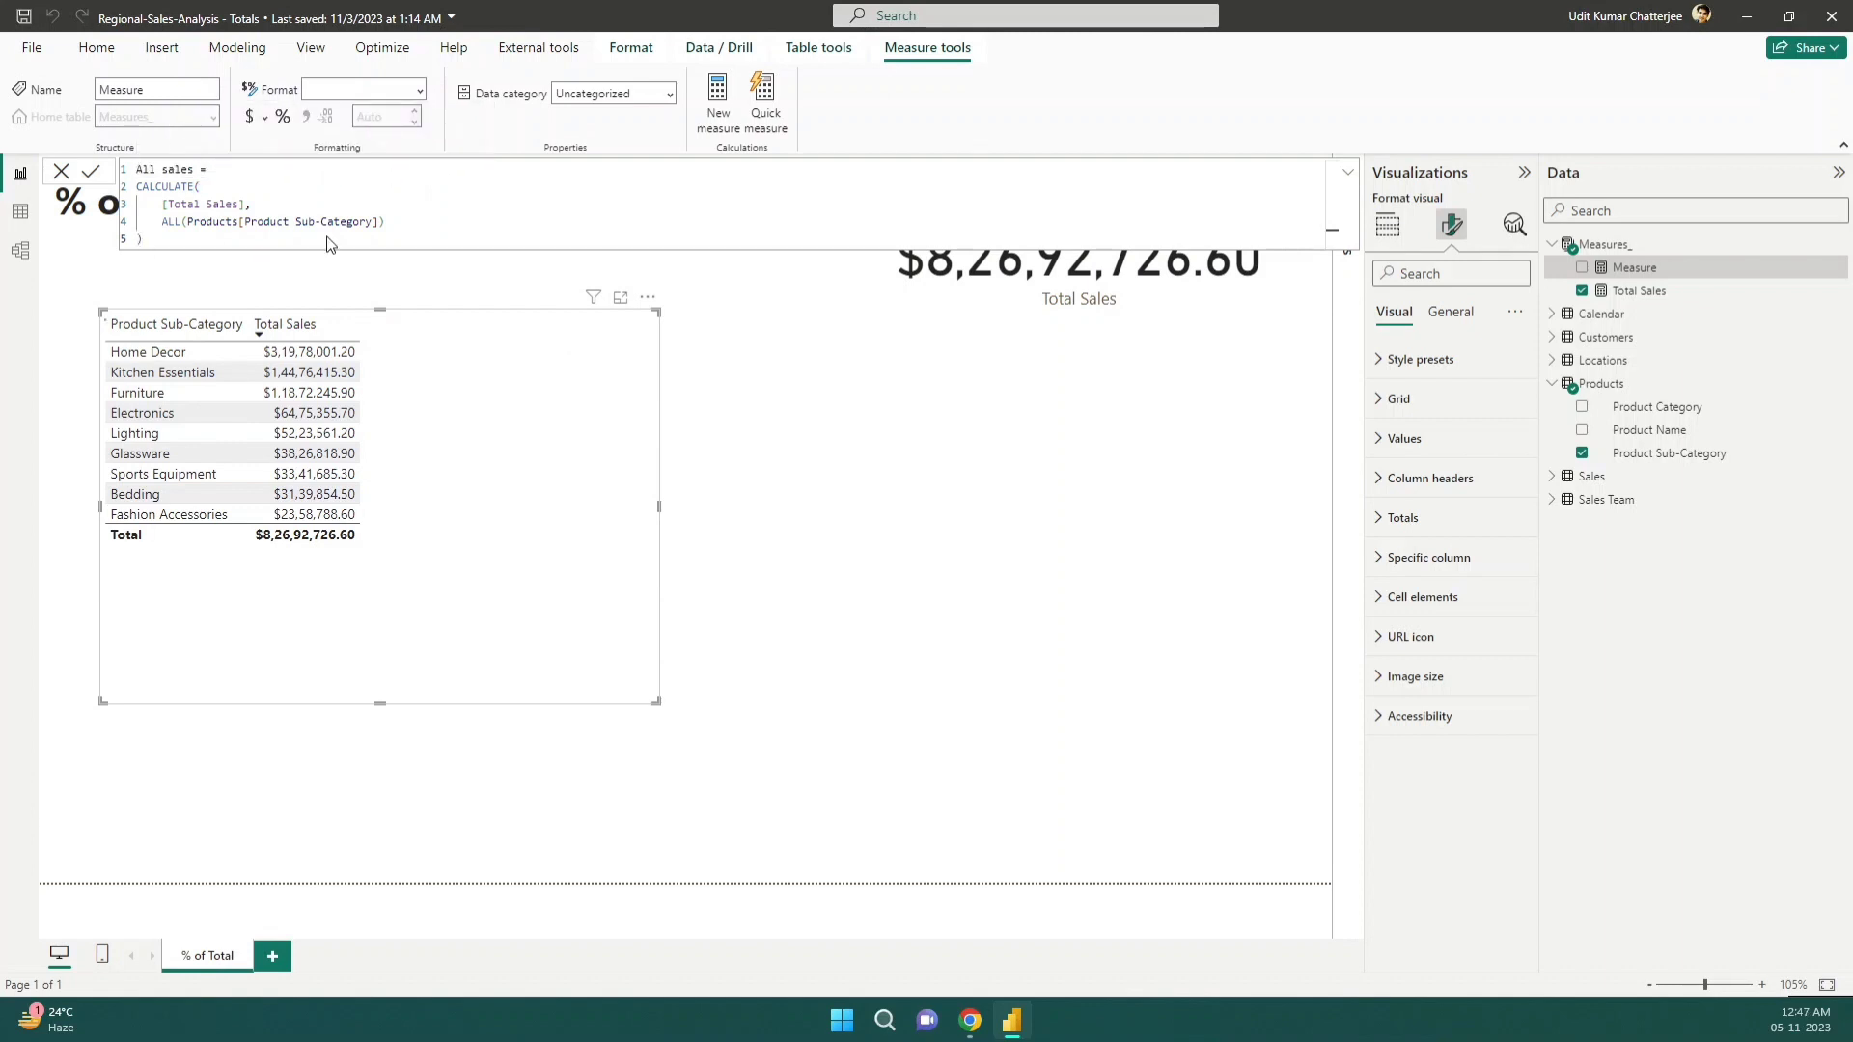
key(Return)
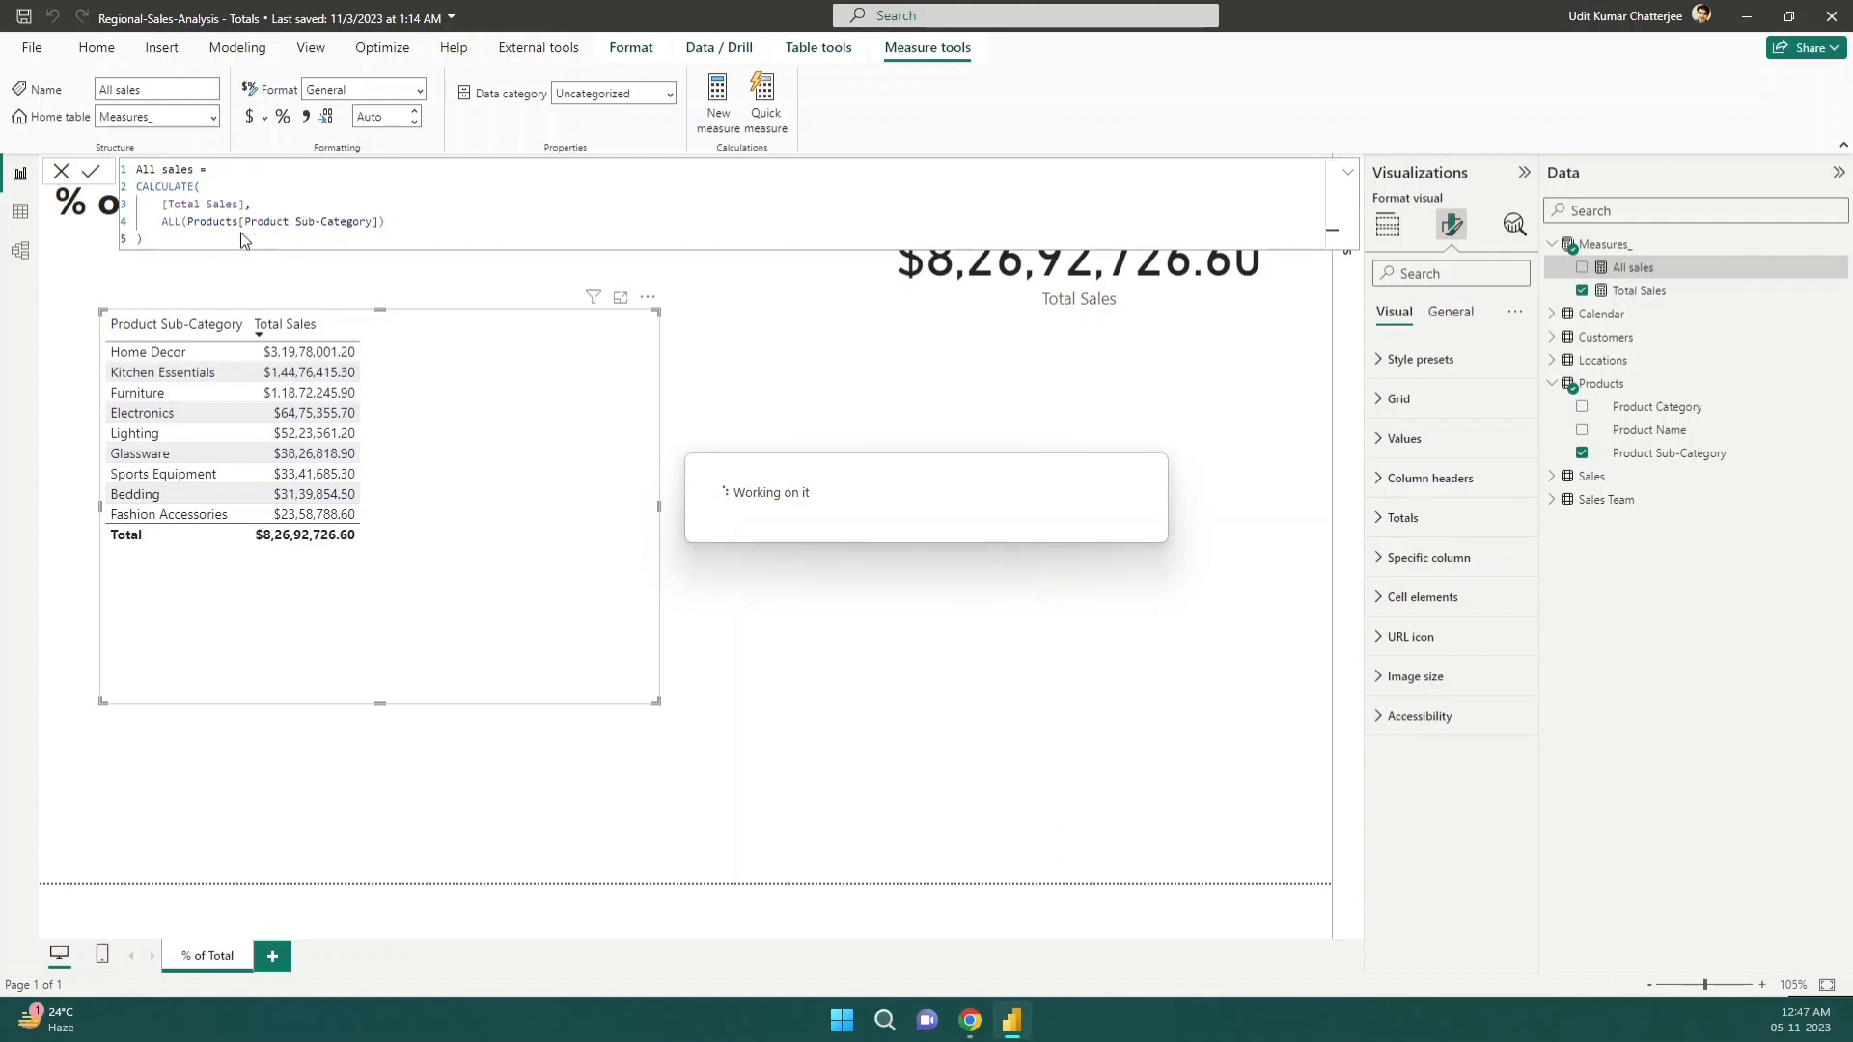
drag(195, 222, 371, 221)
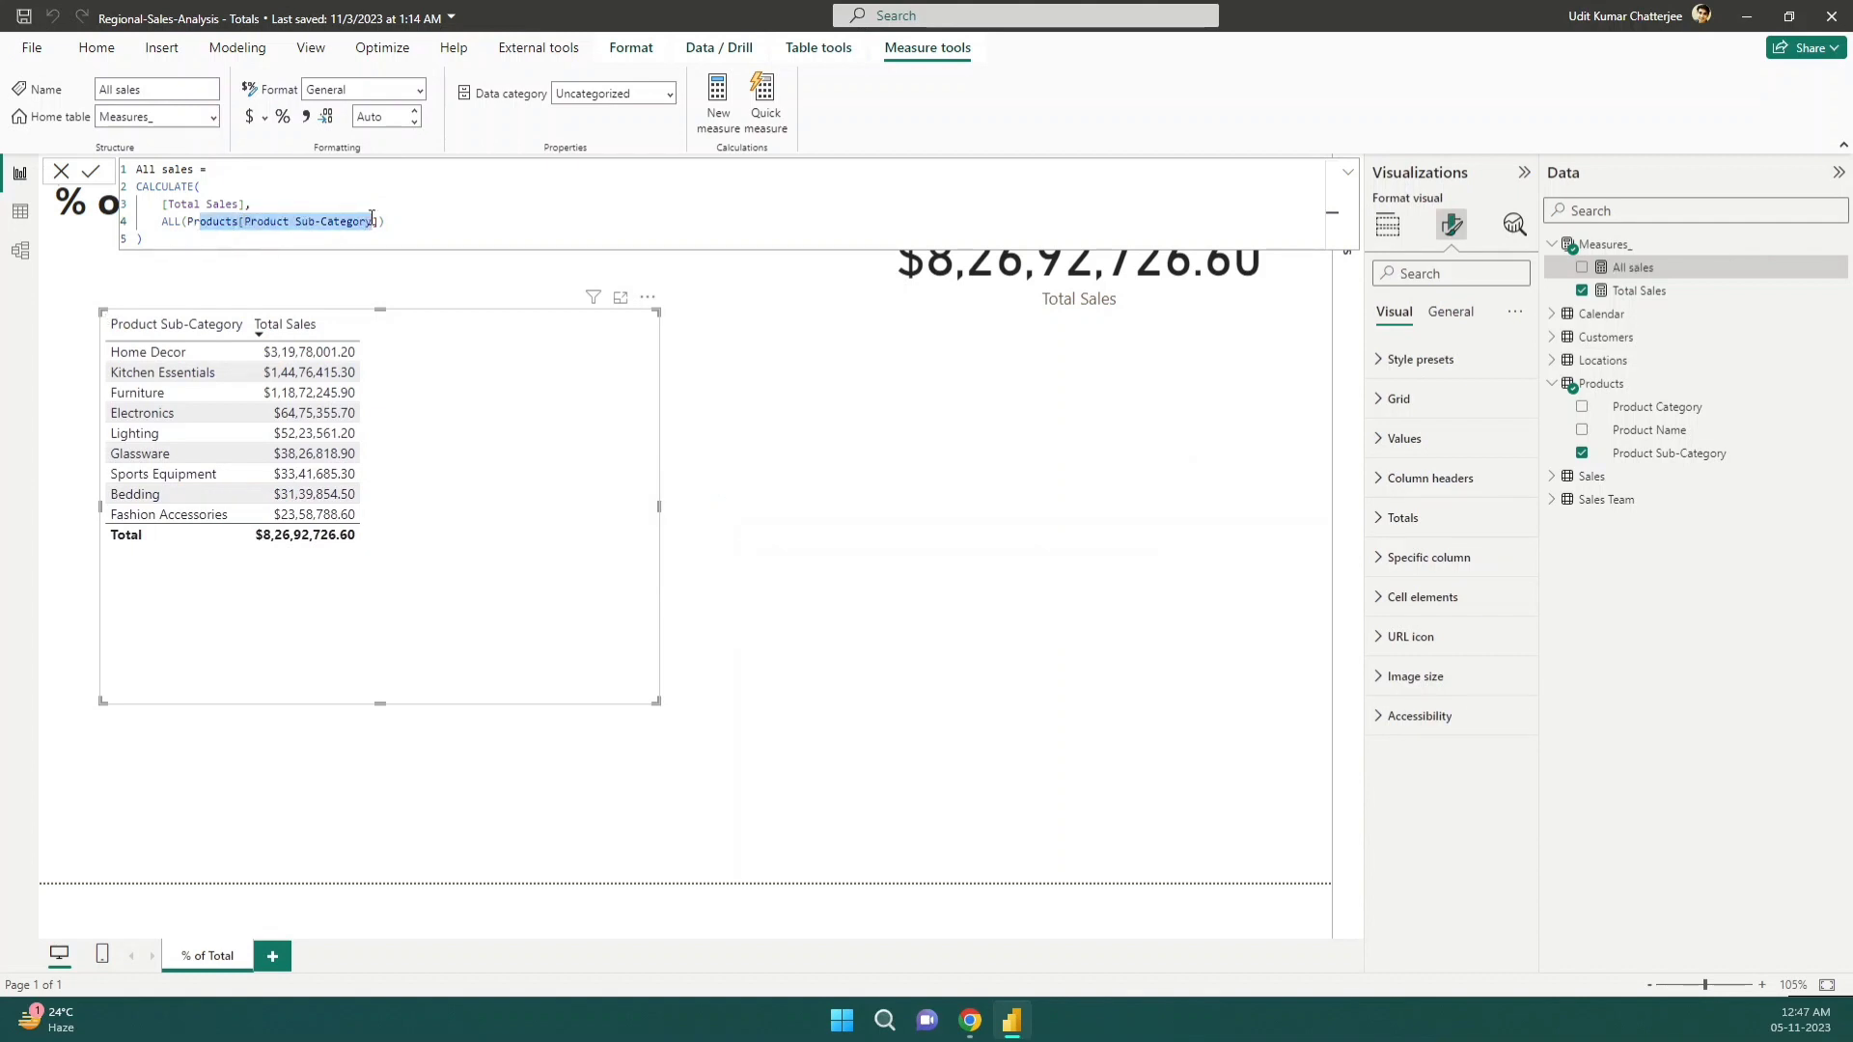
Highlight the column reference inside ALL, leave the formula, and add the All sales measure to the product sub-category table
click(169, 229)
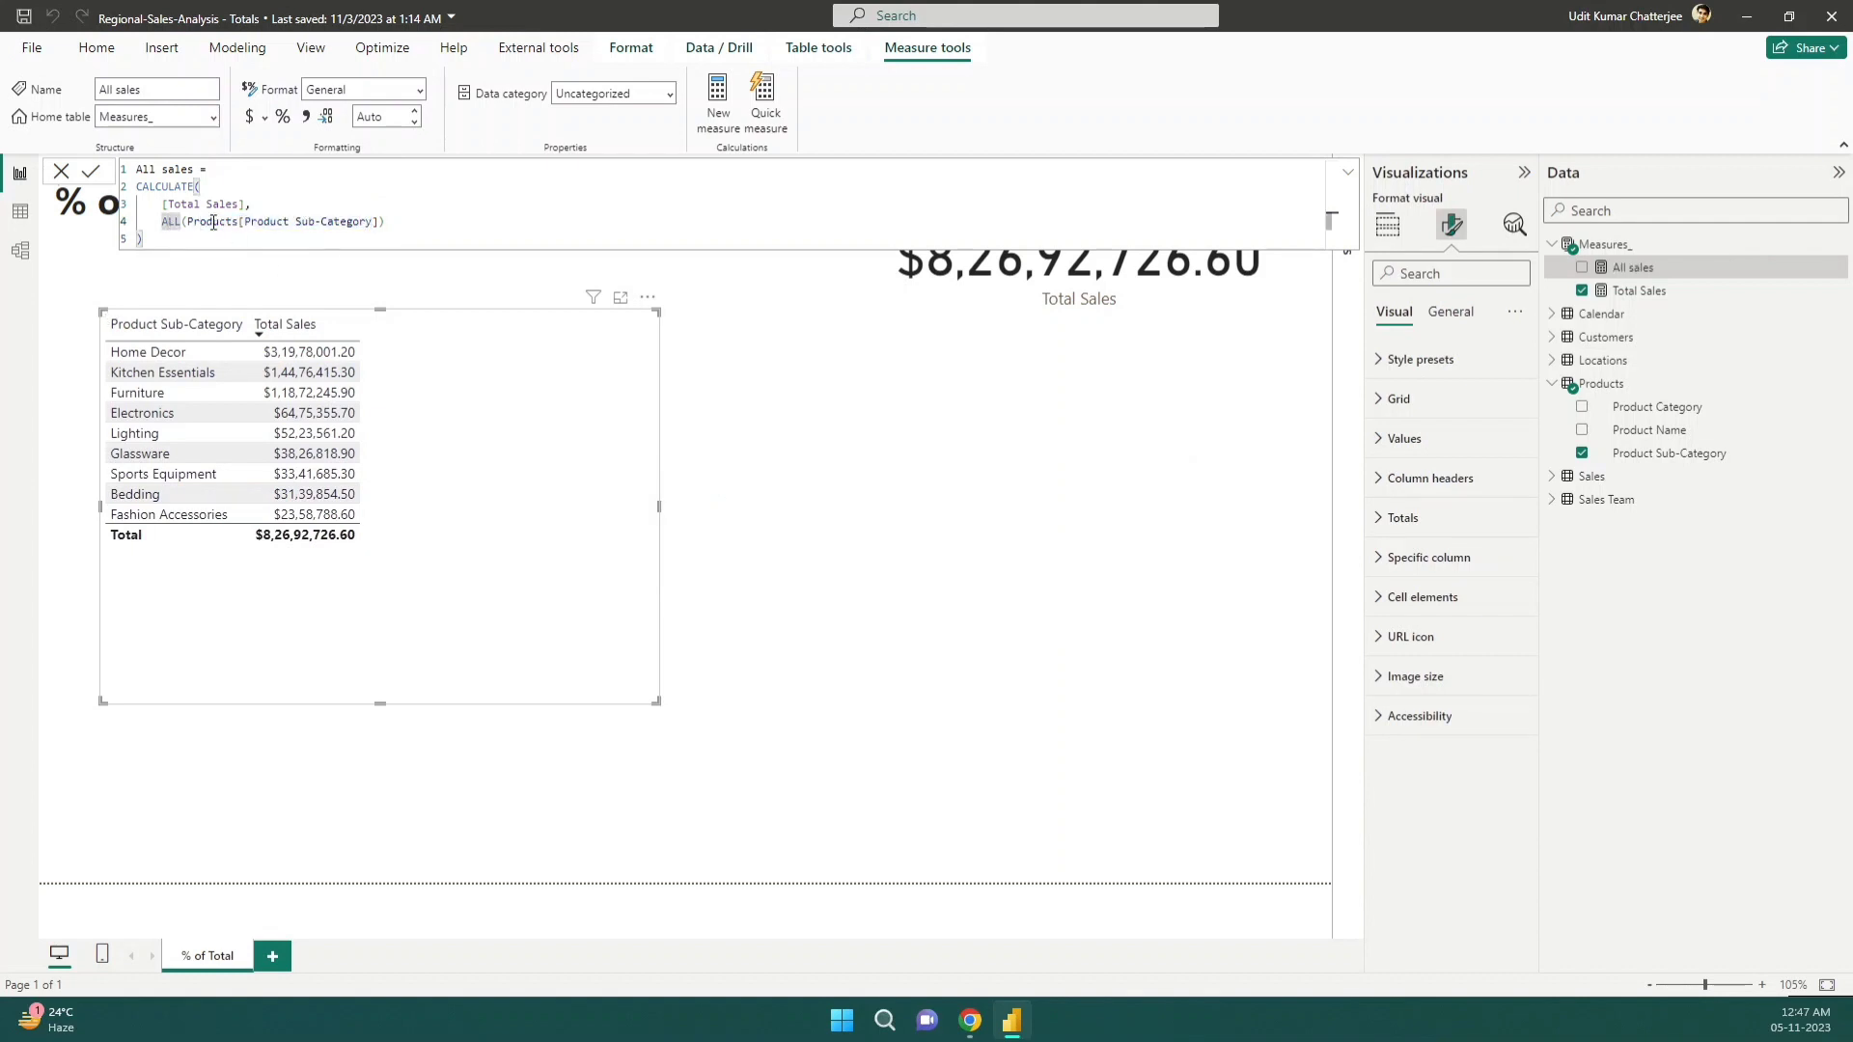
drag(213, 222, 383, 222)
click(1612, 268)
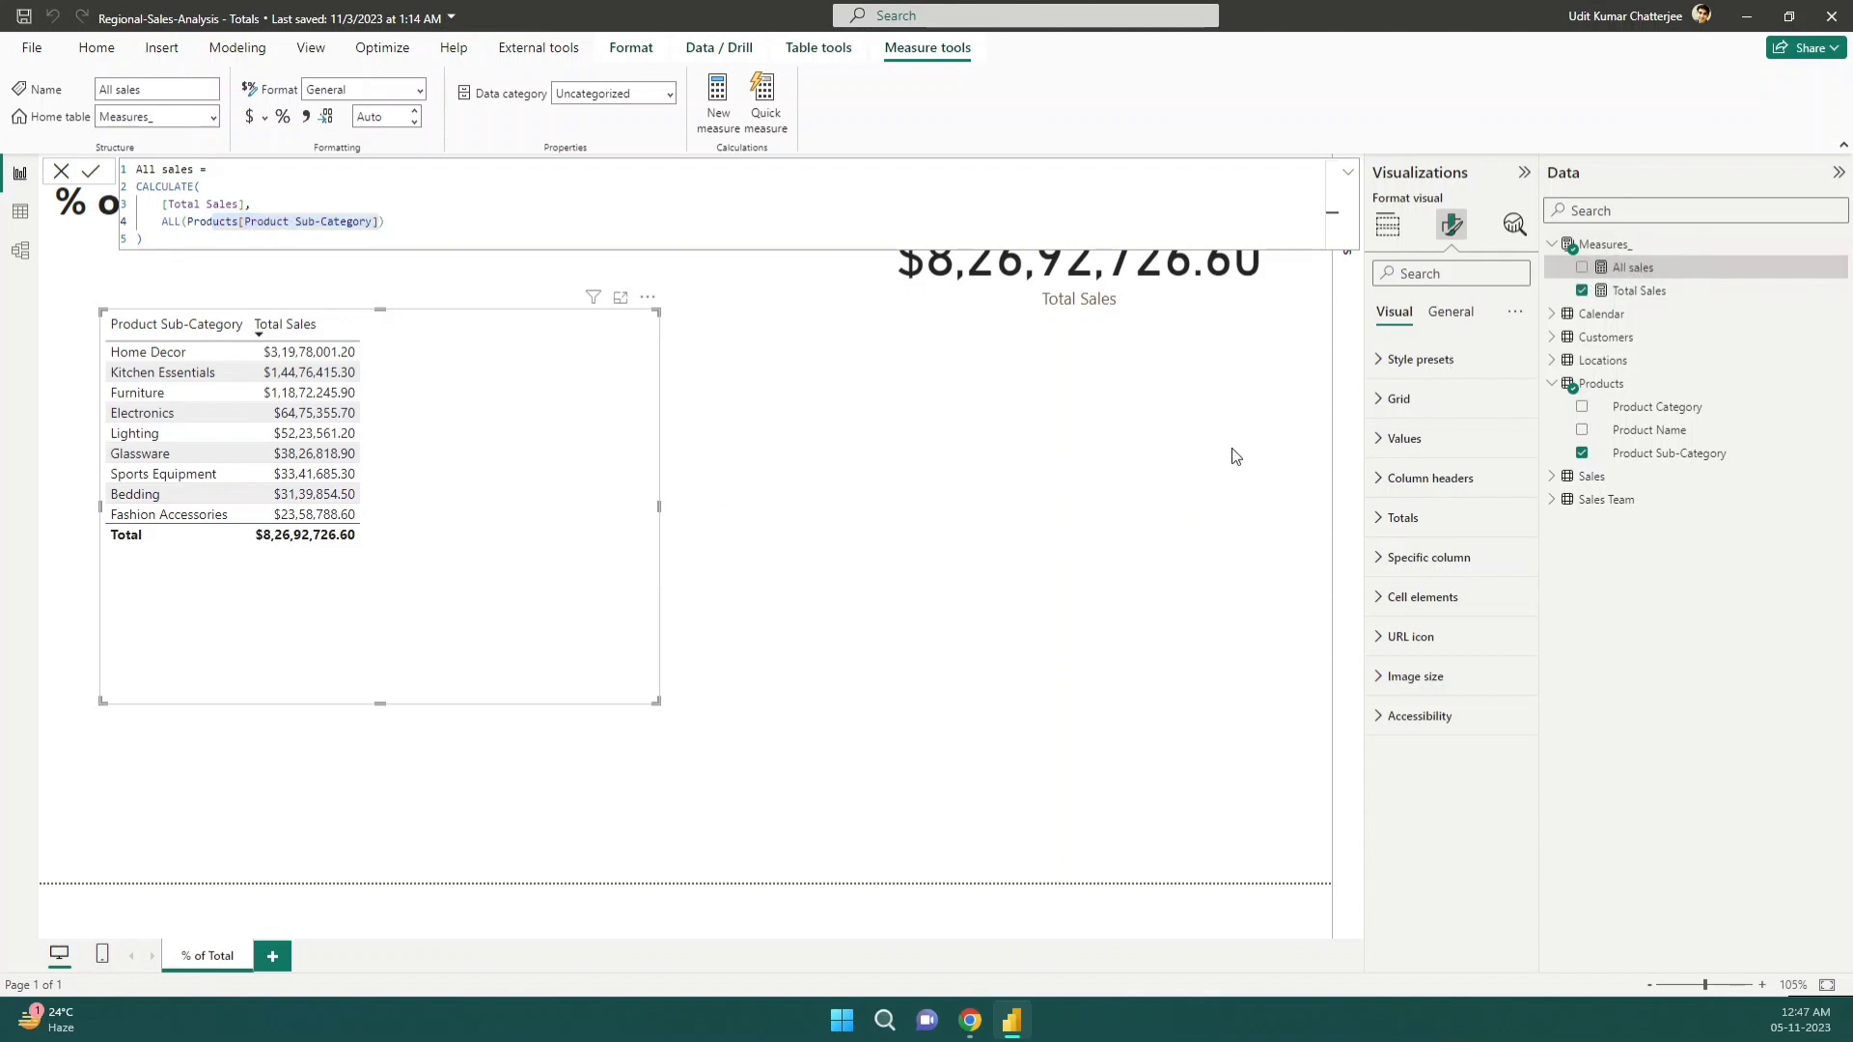
click(1197, 447)
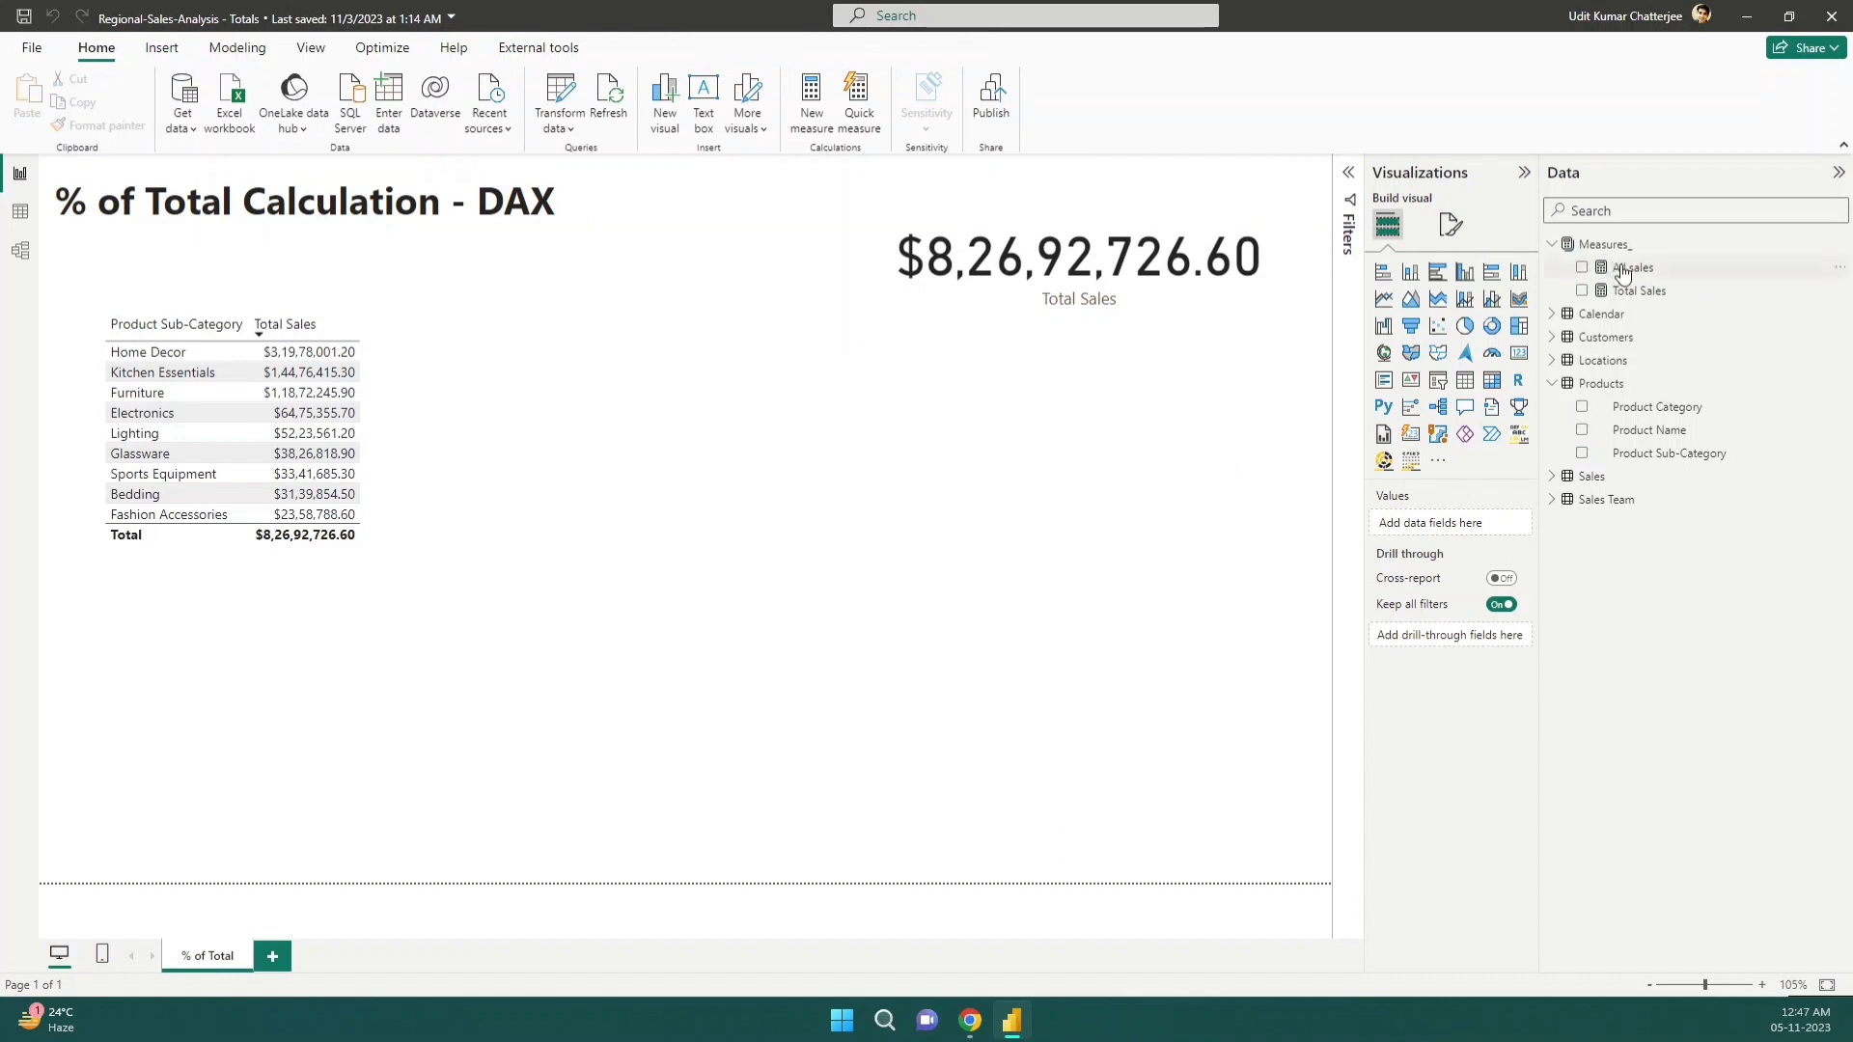
drag(1632, 268, 393, 408)
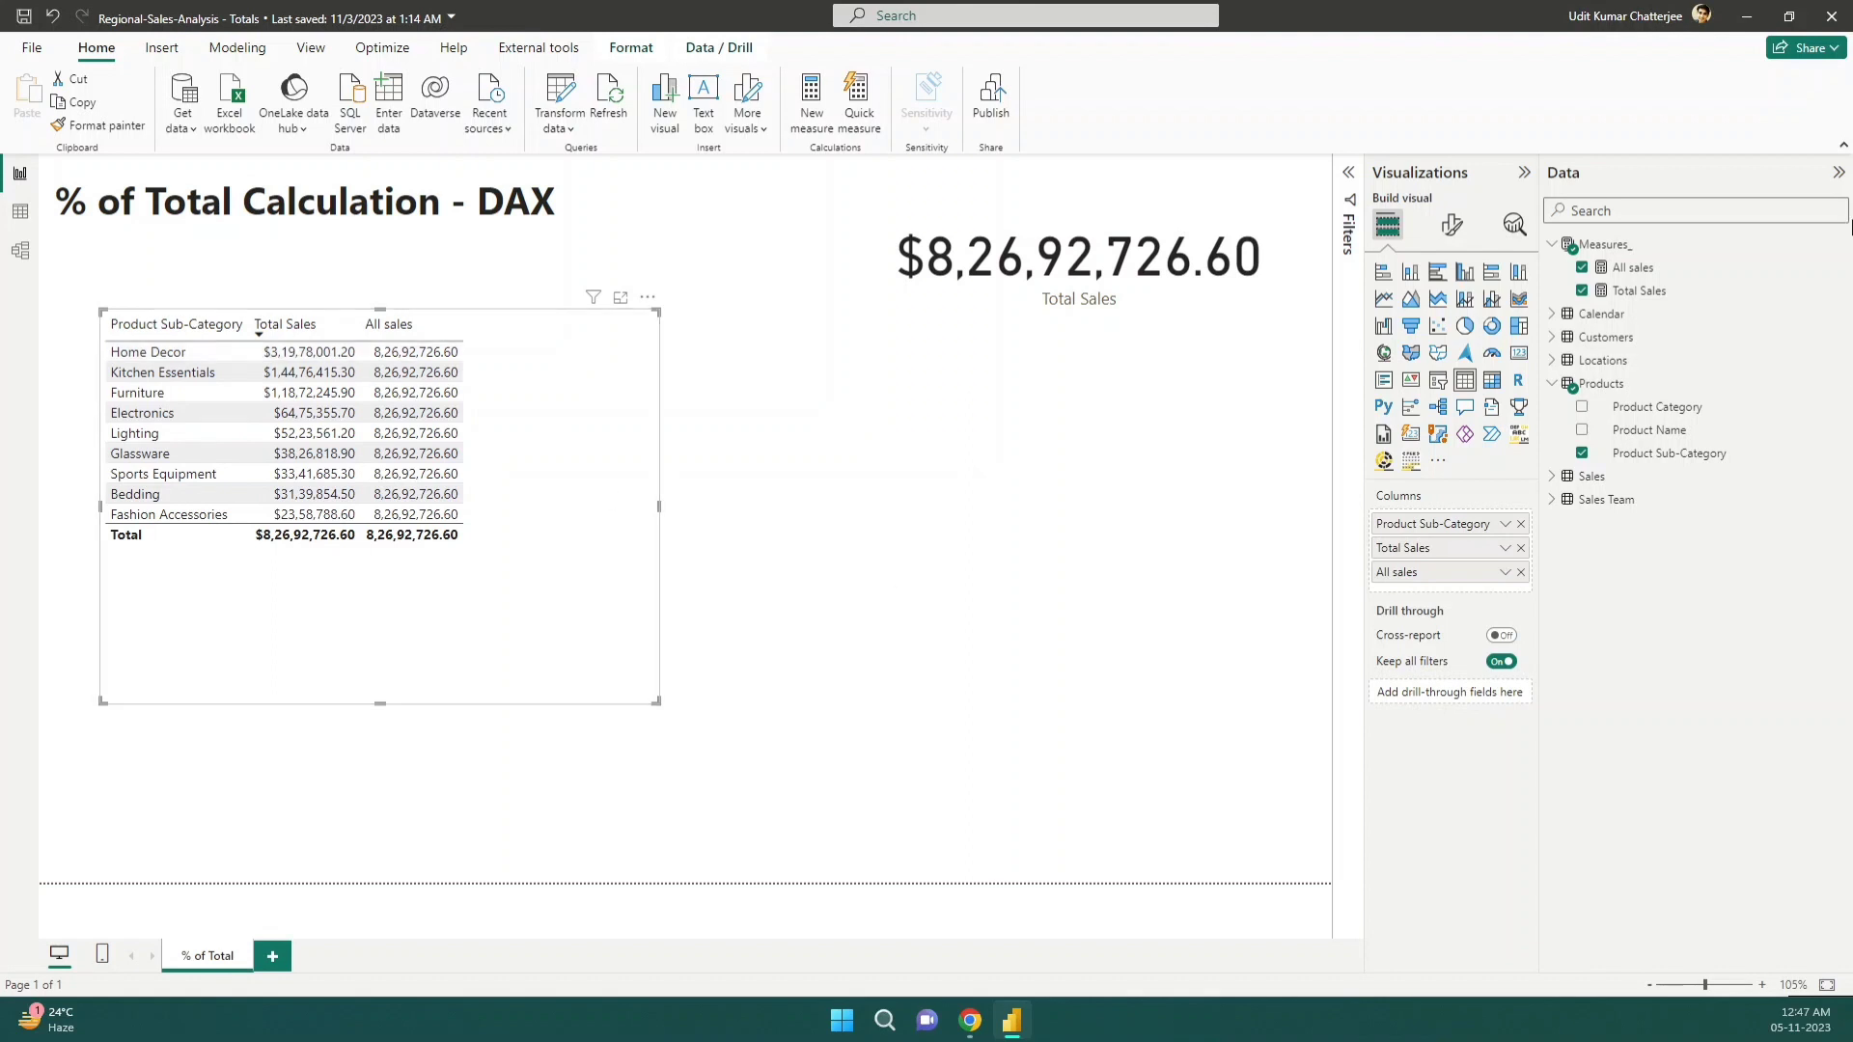
Create a measure in Measures_ named % total, defined as DIVIDE([Total Sales], [All sales])
right_click(1620, 244)
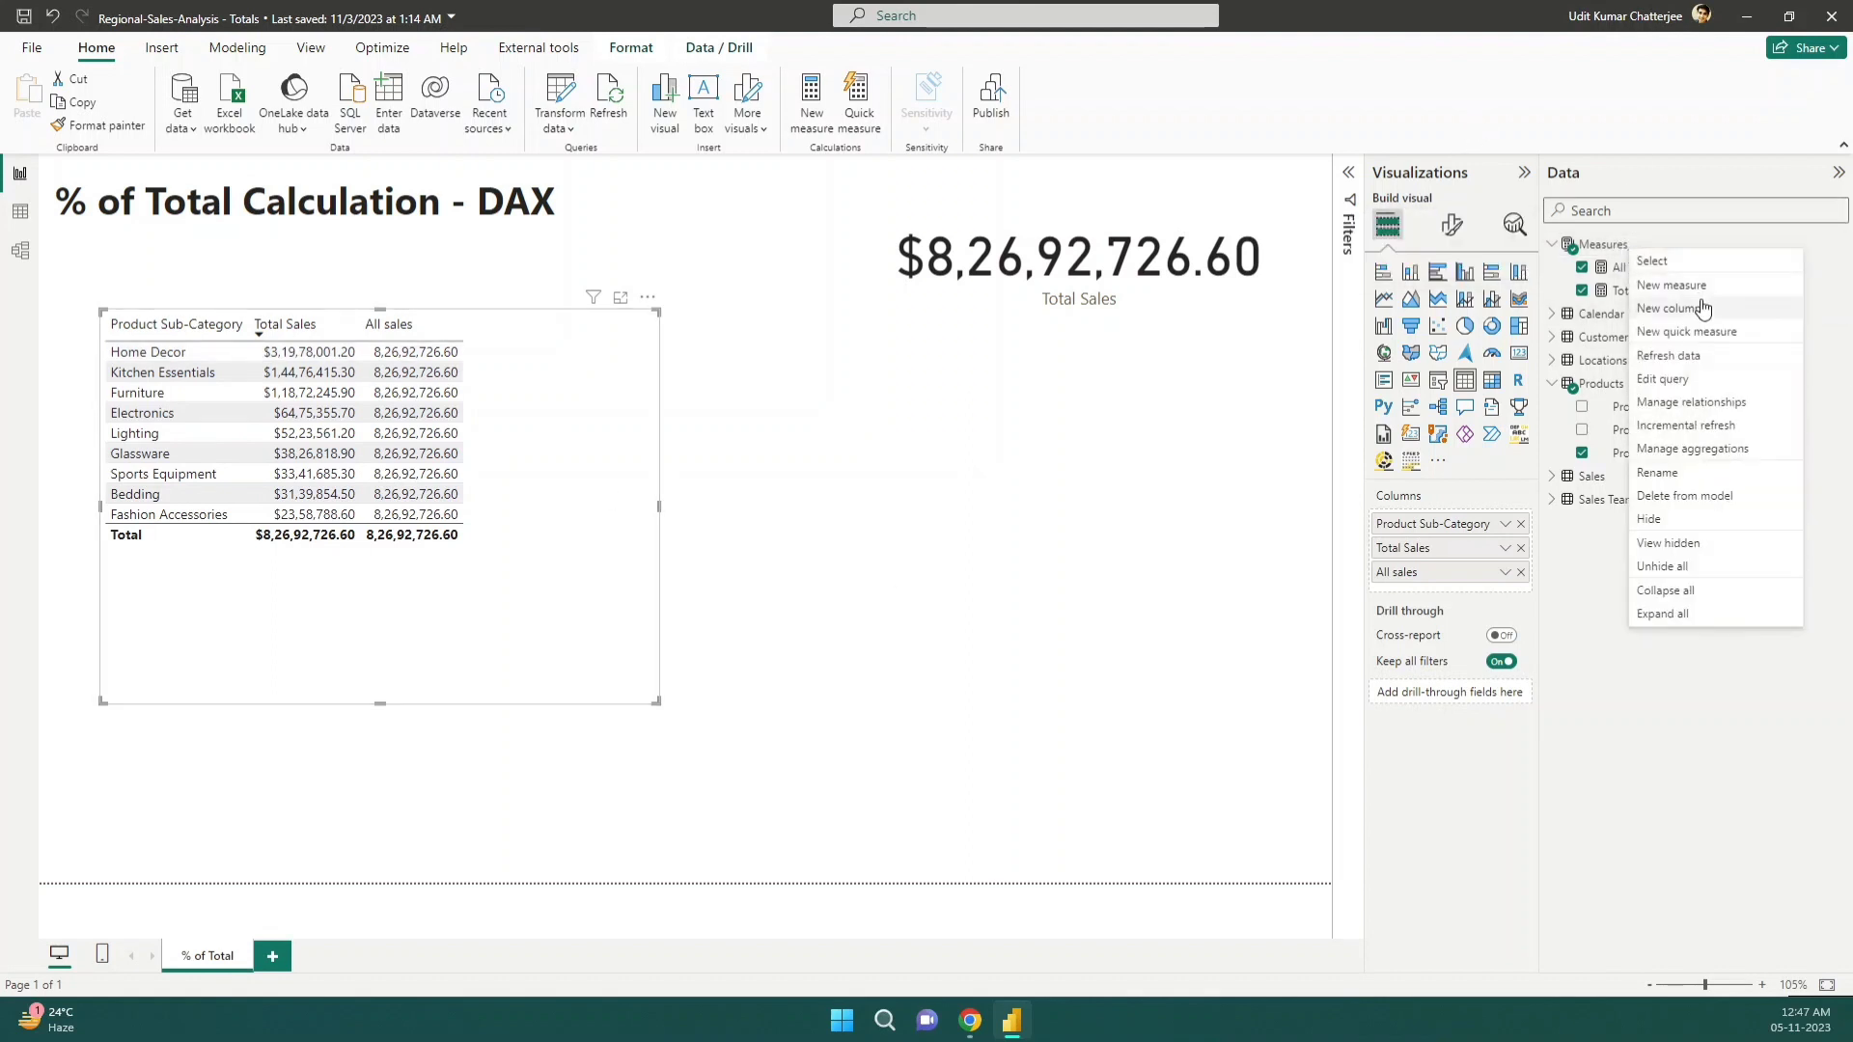
click(1699, 286)
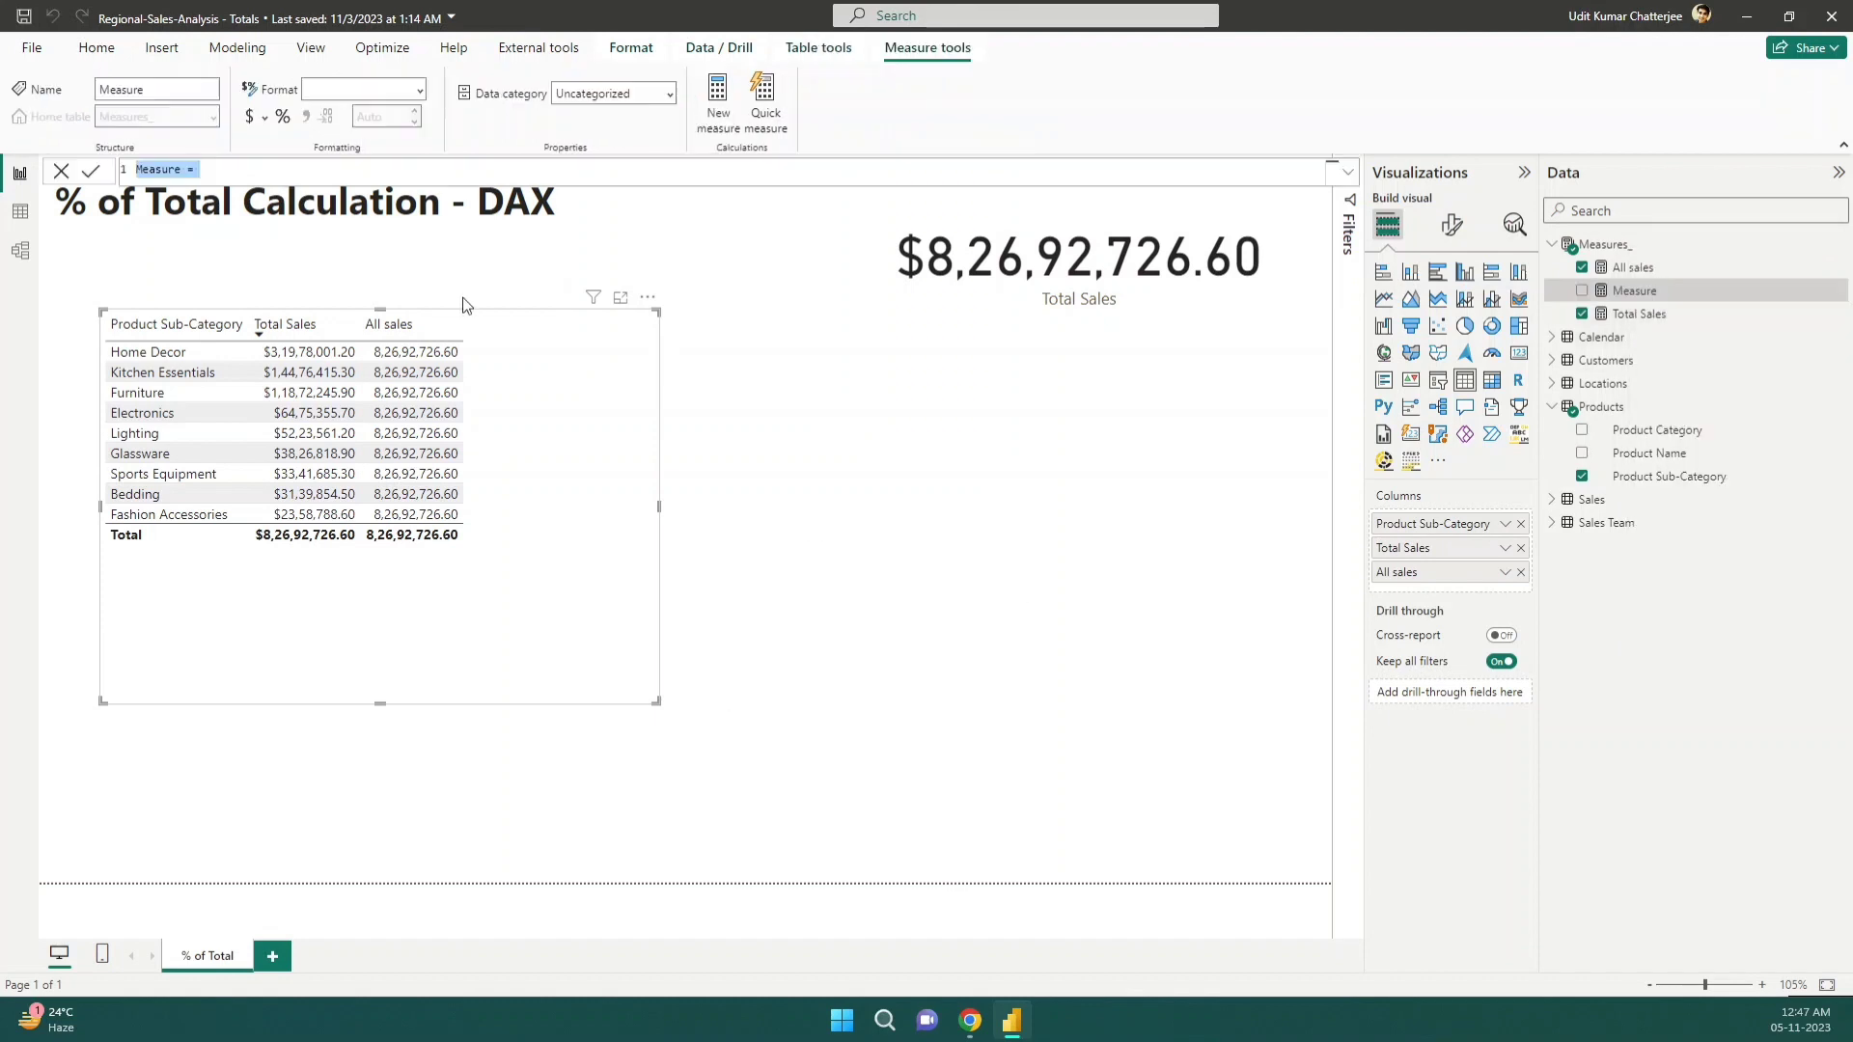
key(BackSpace)
text(% total = DIVIDE()
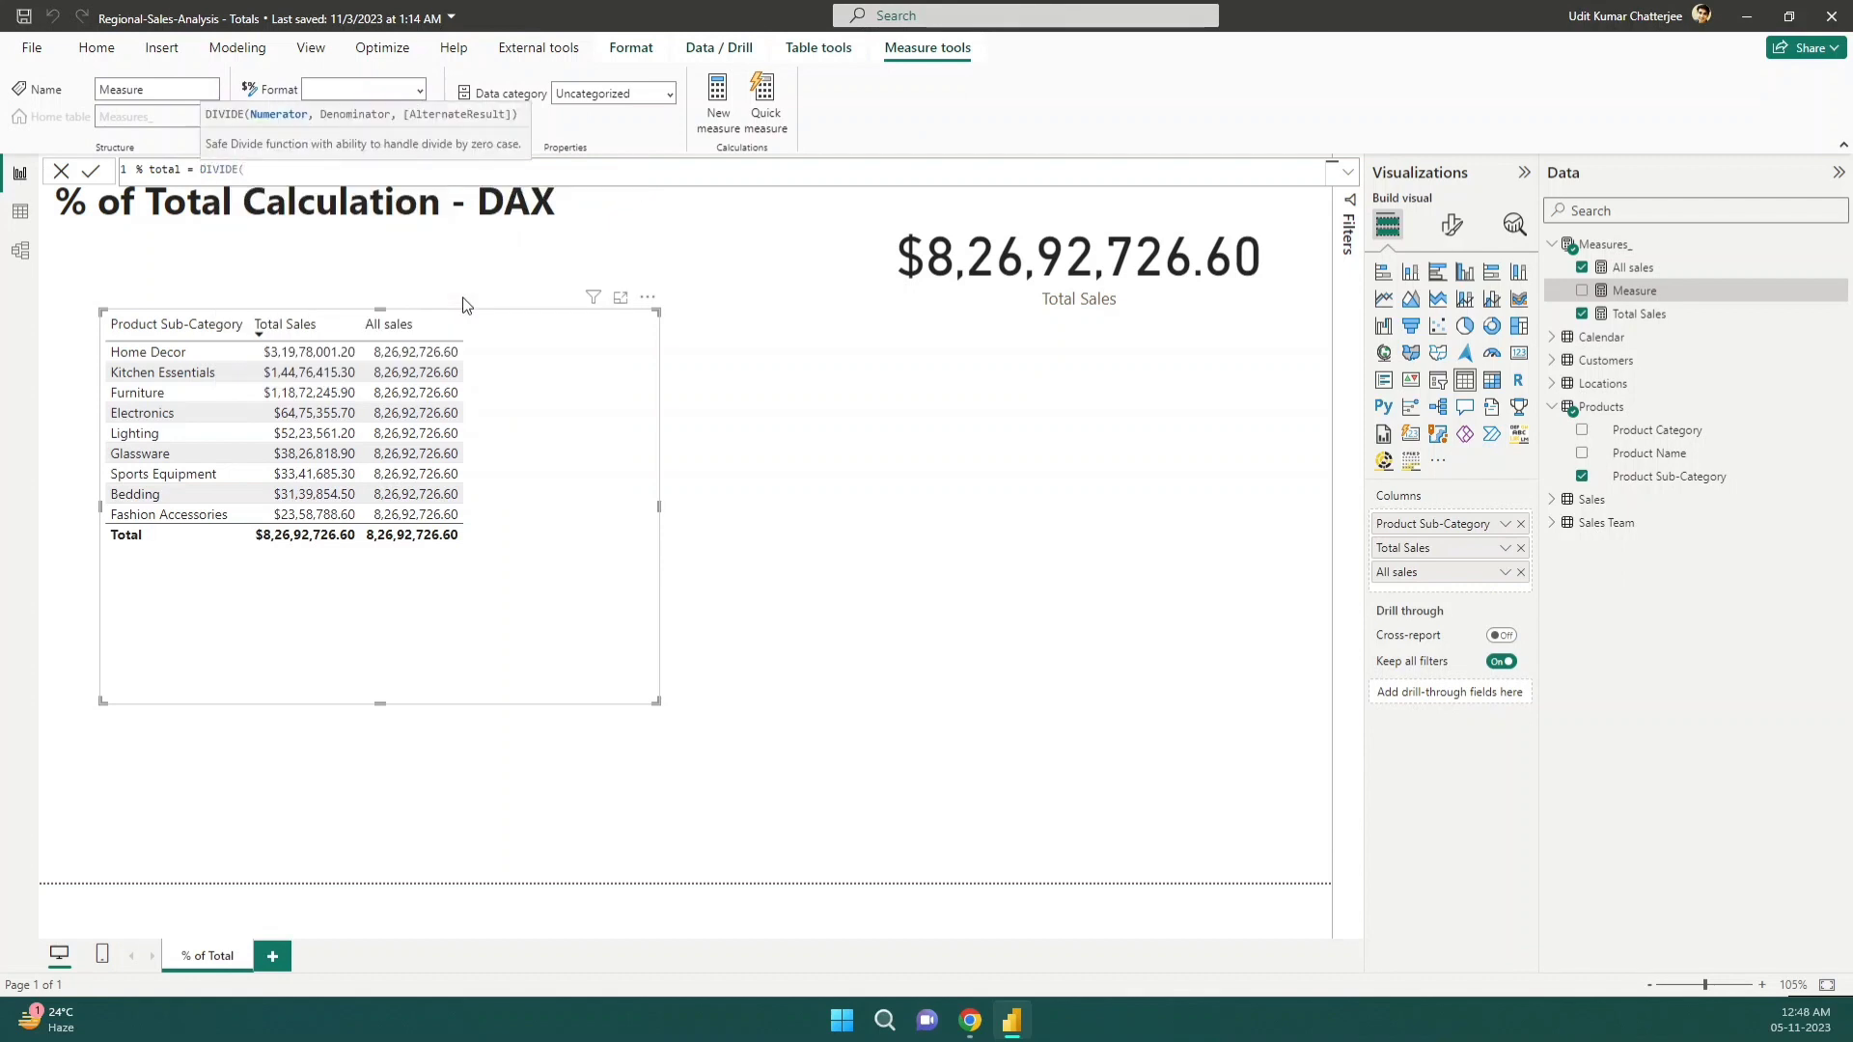
text([Total Sales])
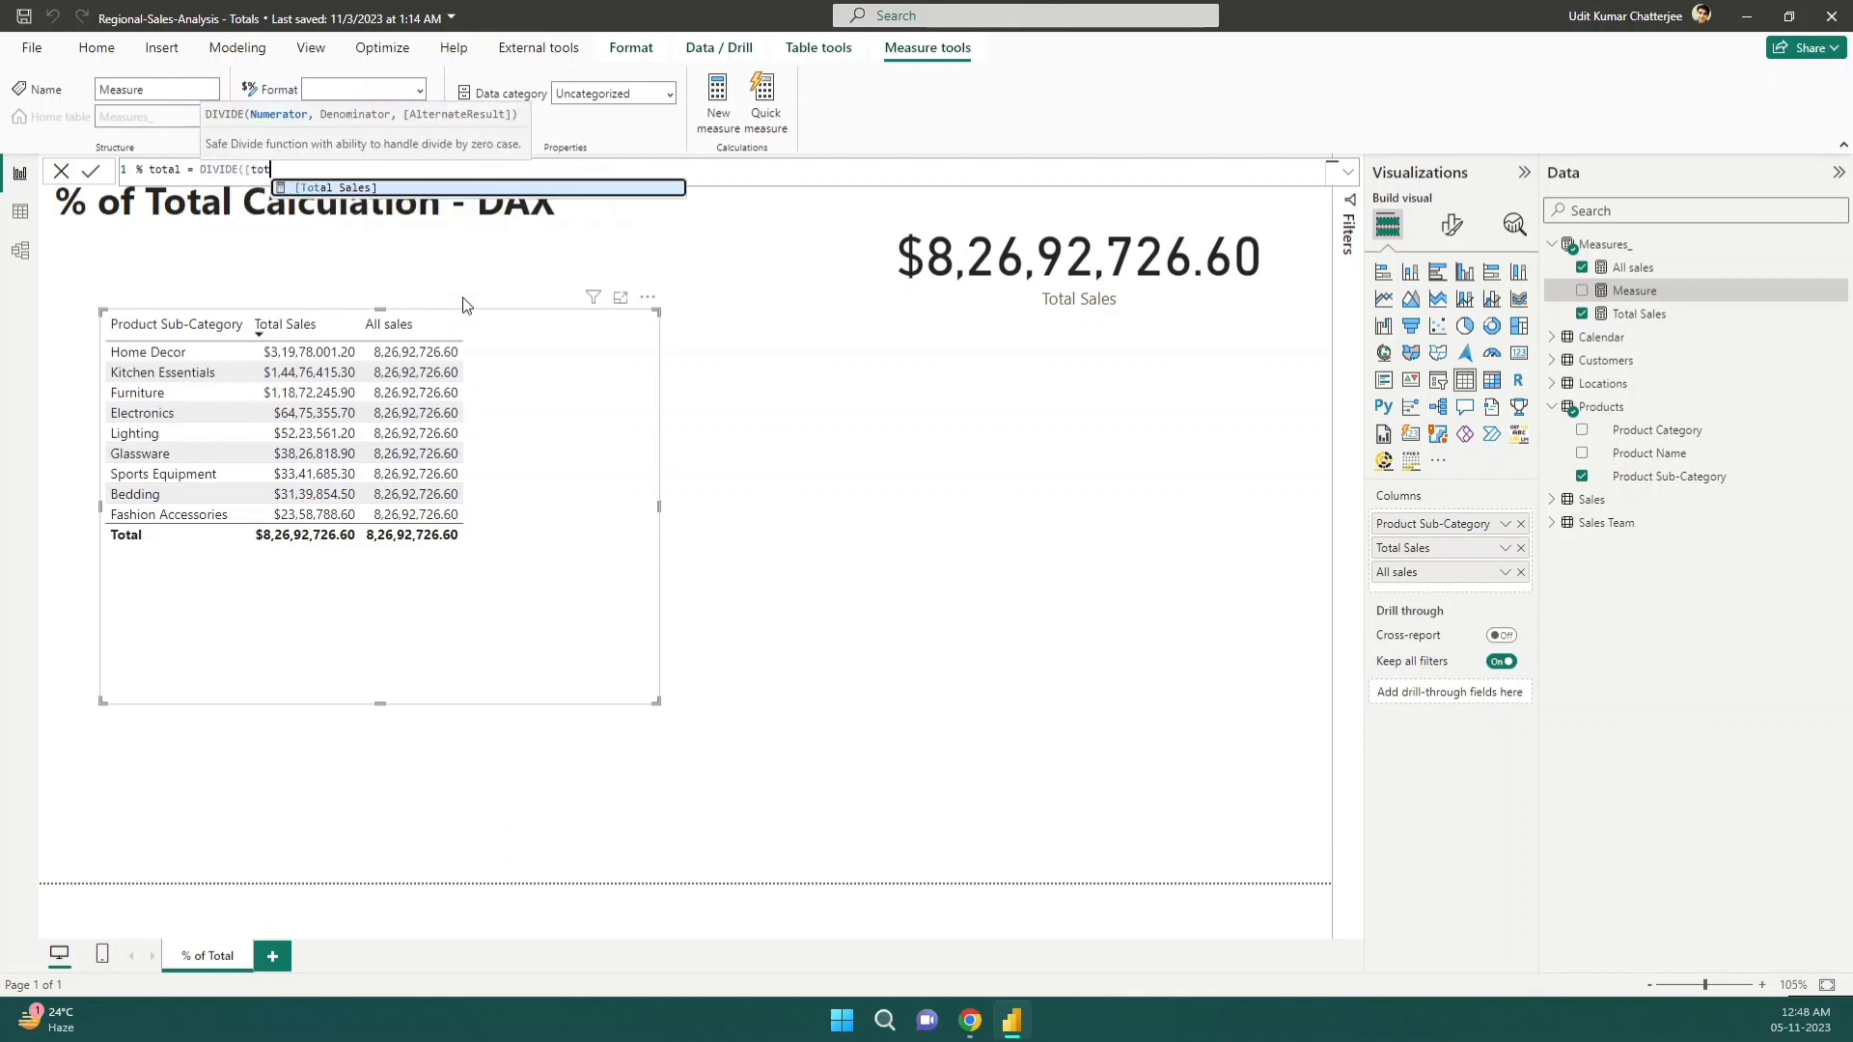
text(, [all)
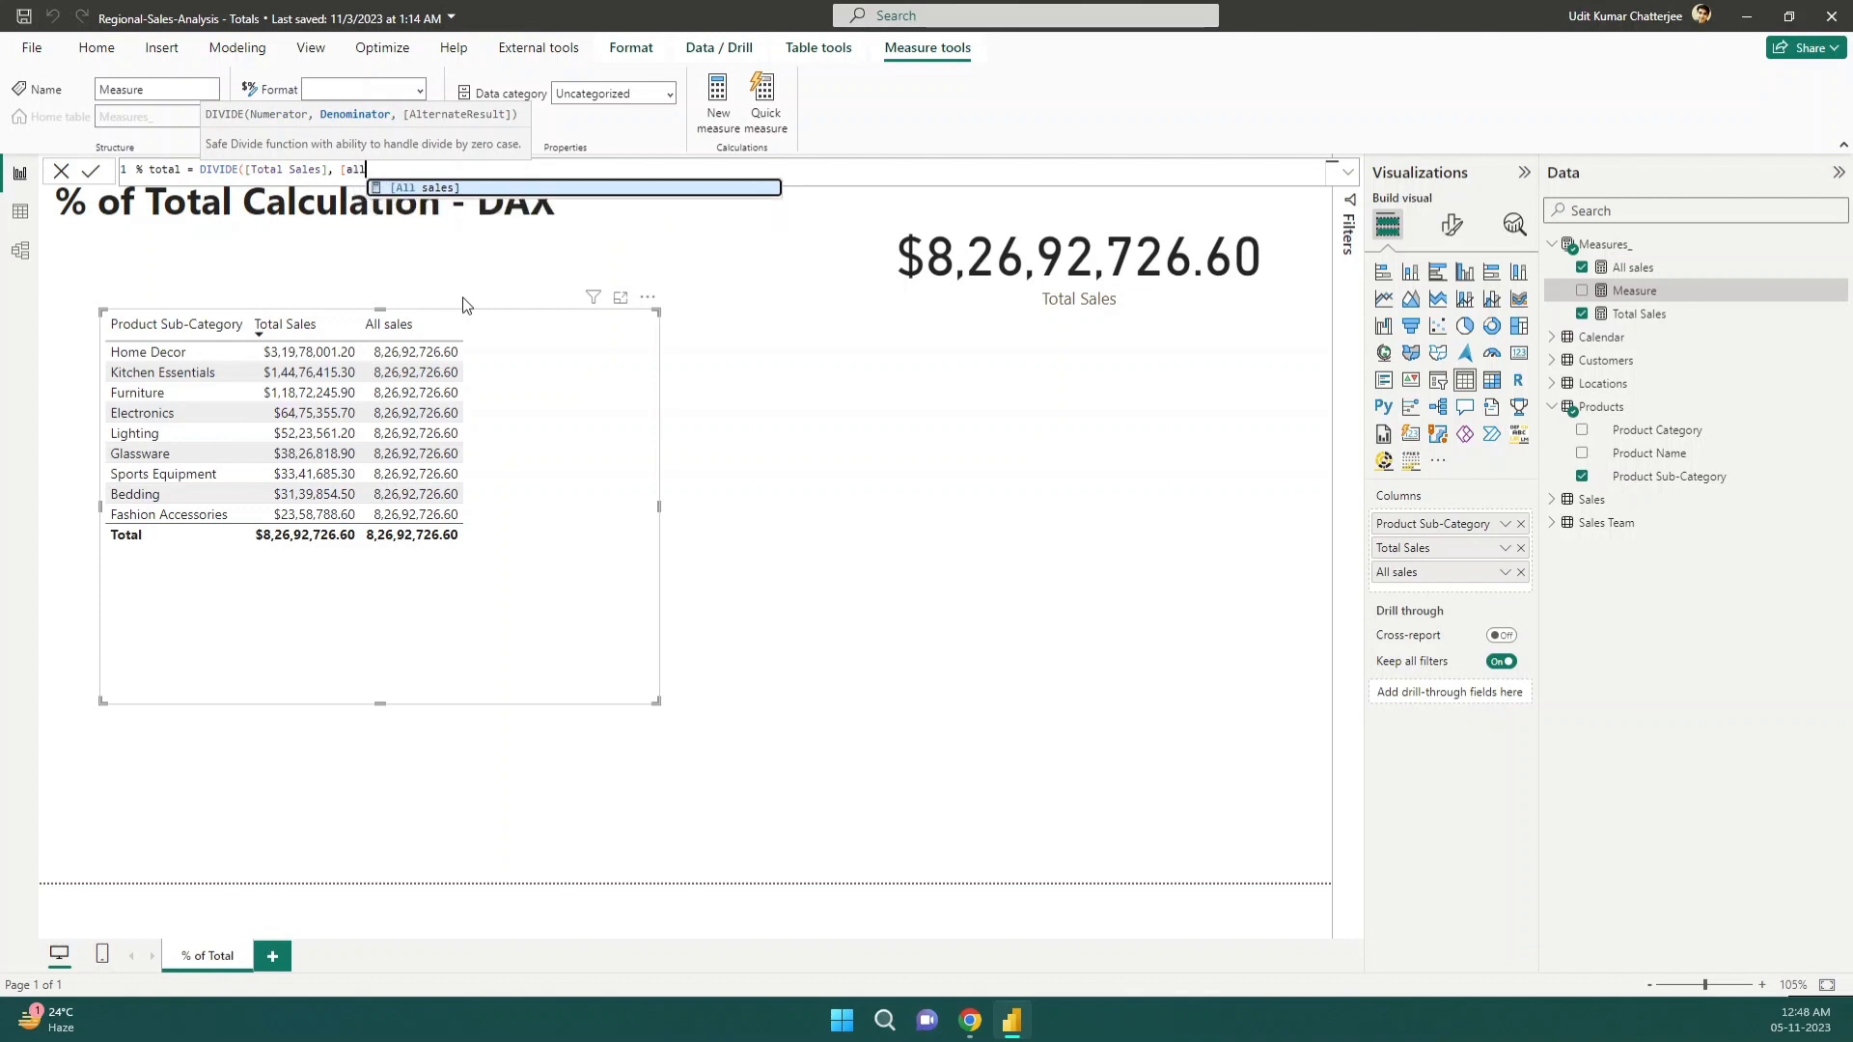
key(Tab)
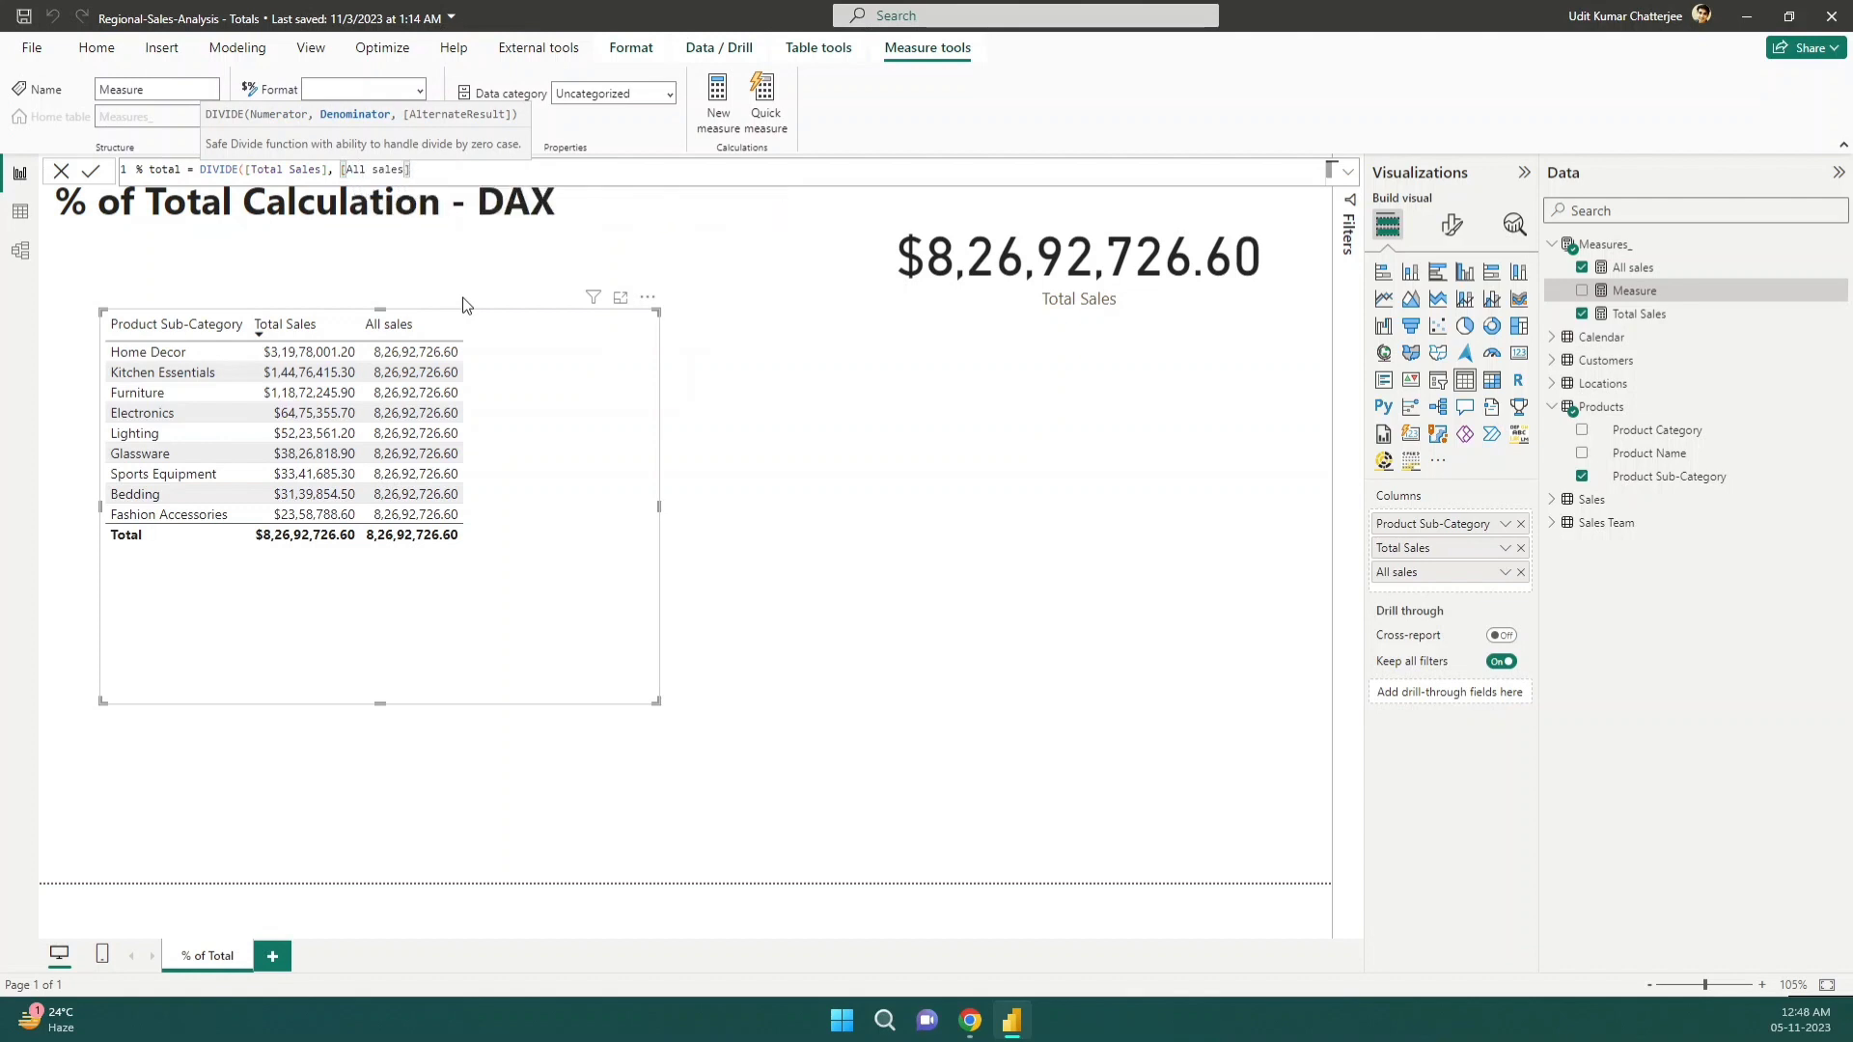
text())
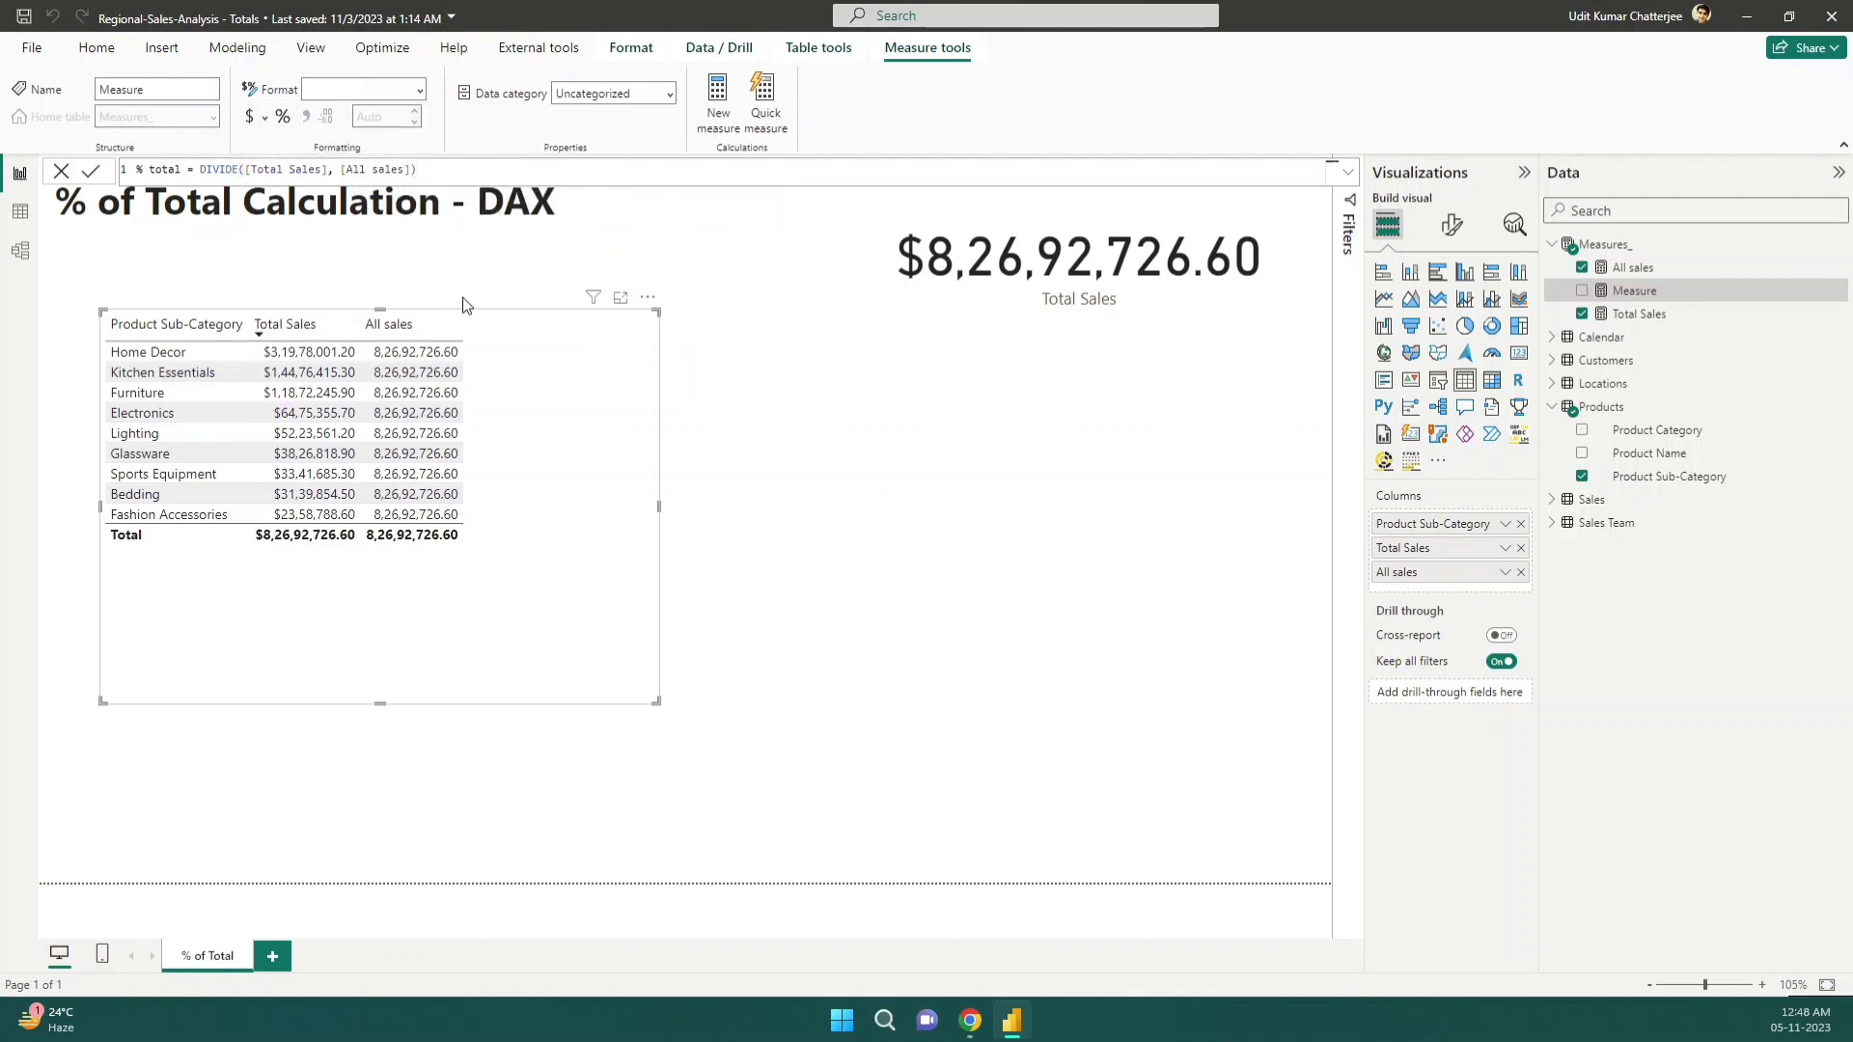
key(Return)
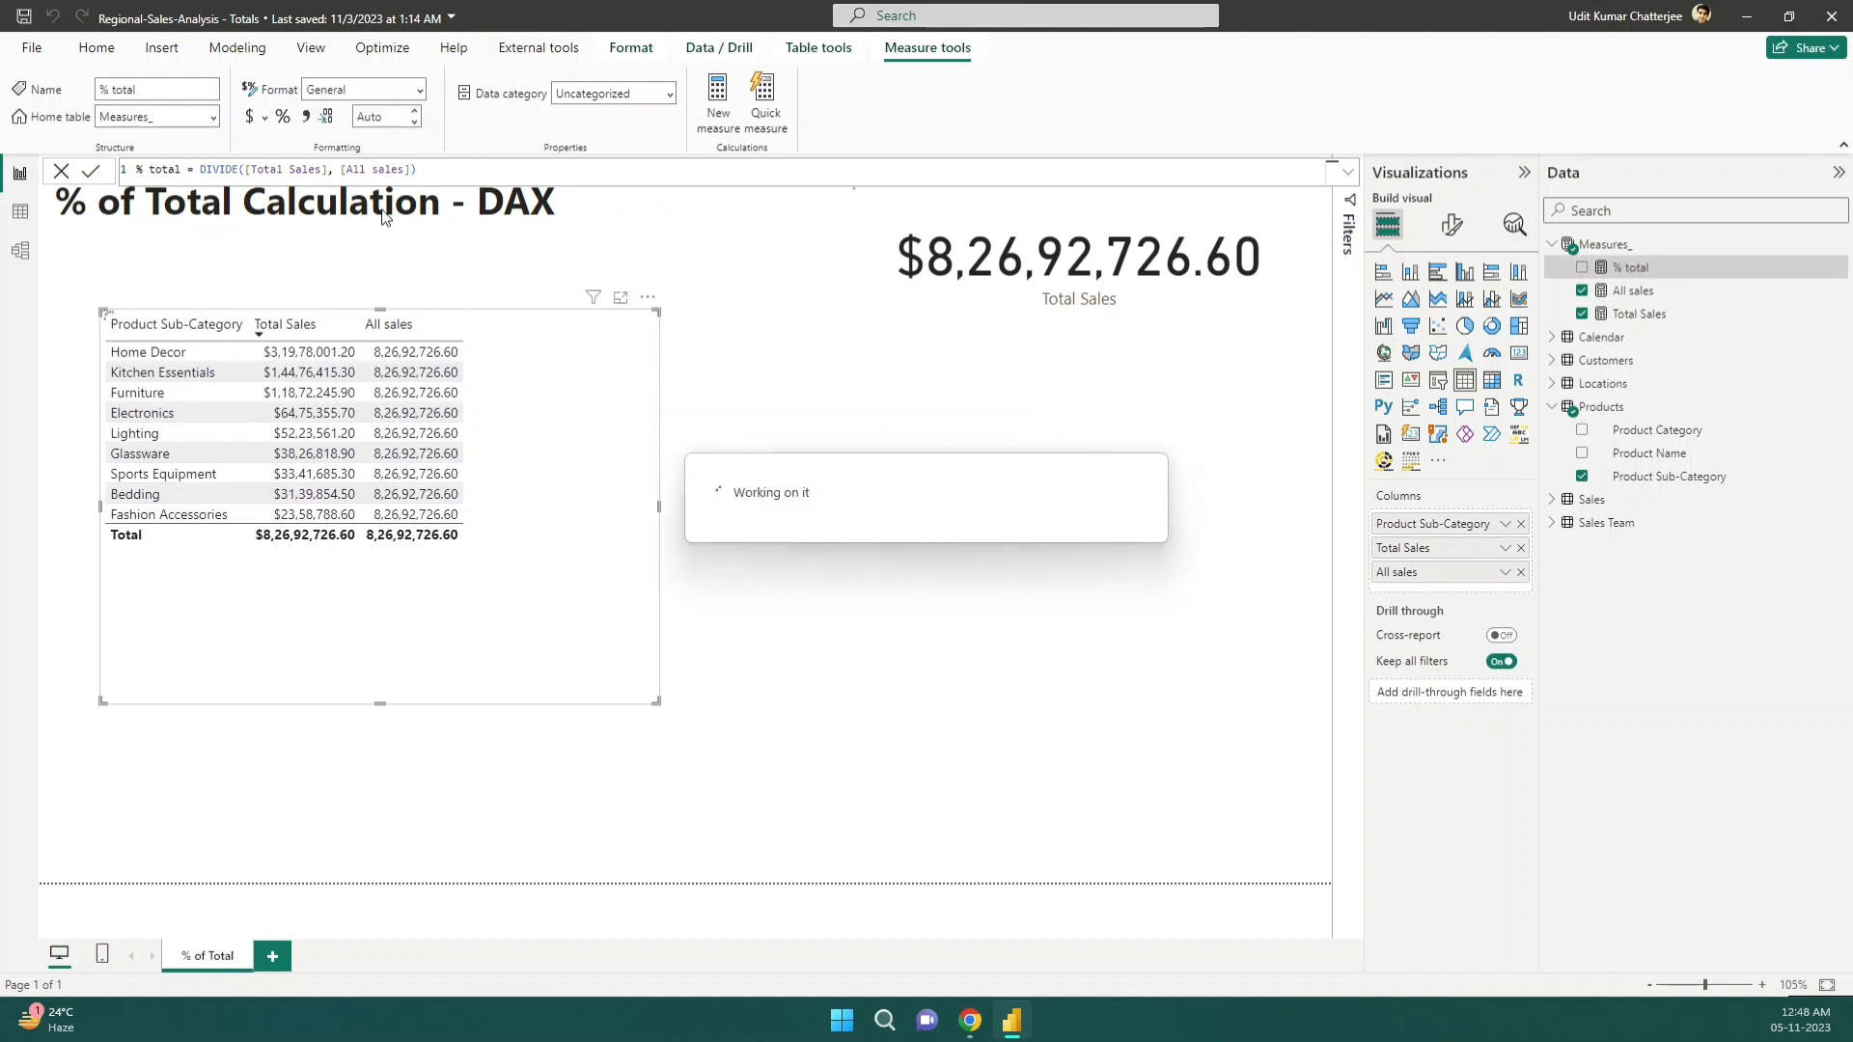
Add % total to the sub-category table, formatted as a percentage, and review the All sales and Total Sales measures
drag(1631, 267, 517, 405)
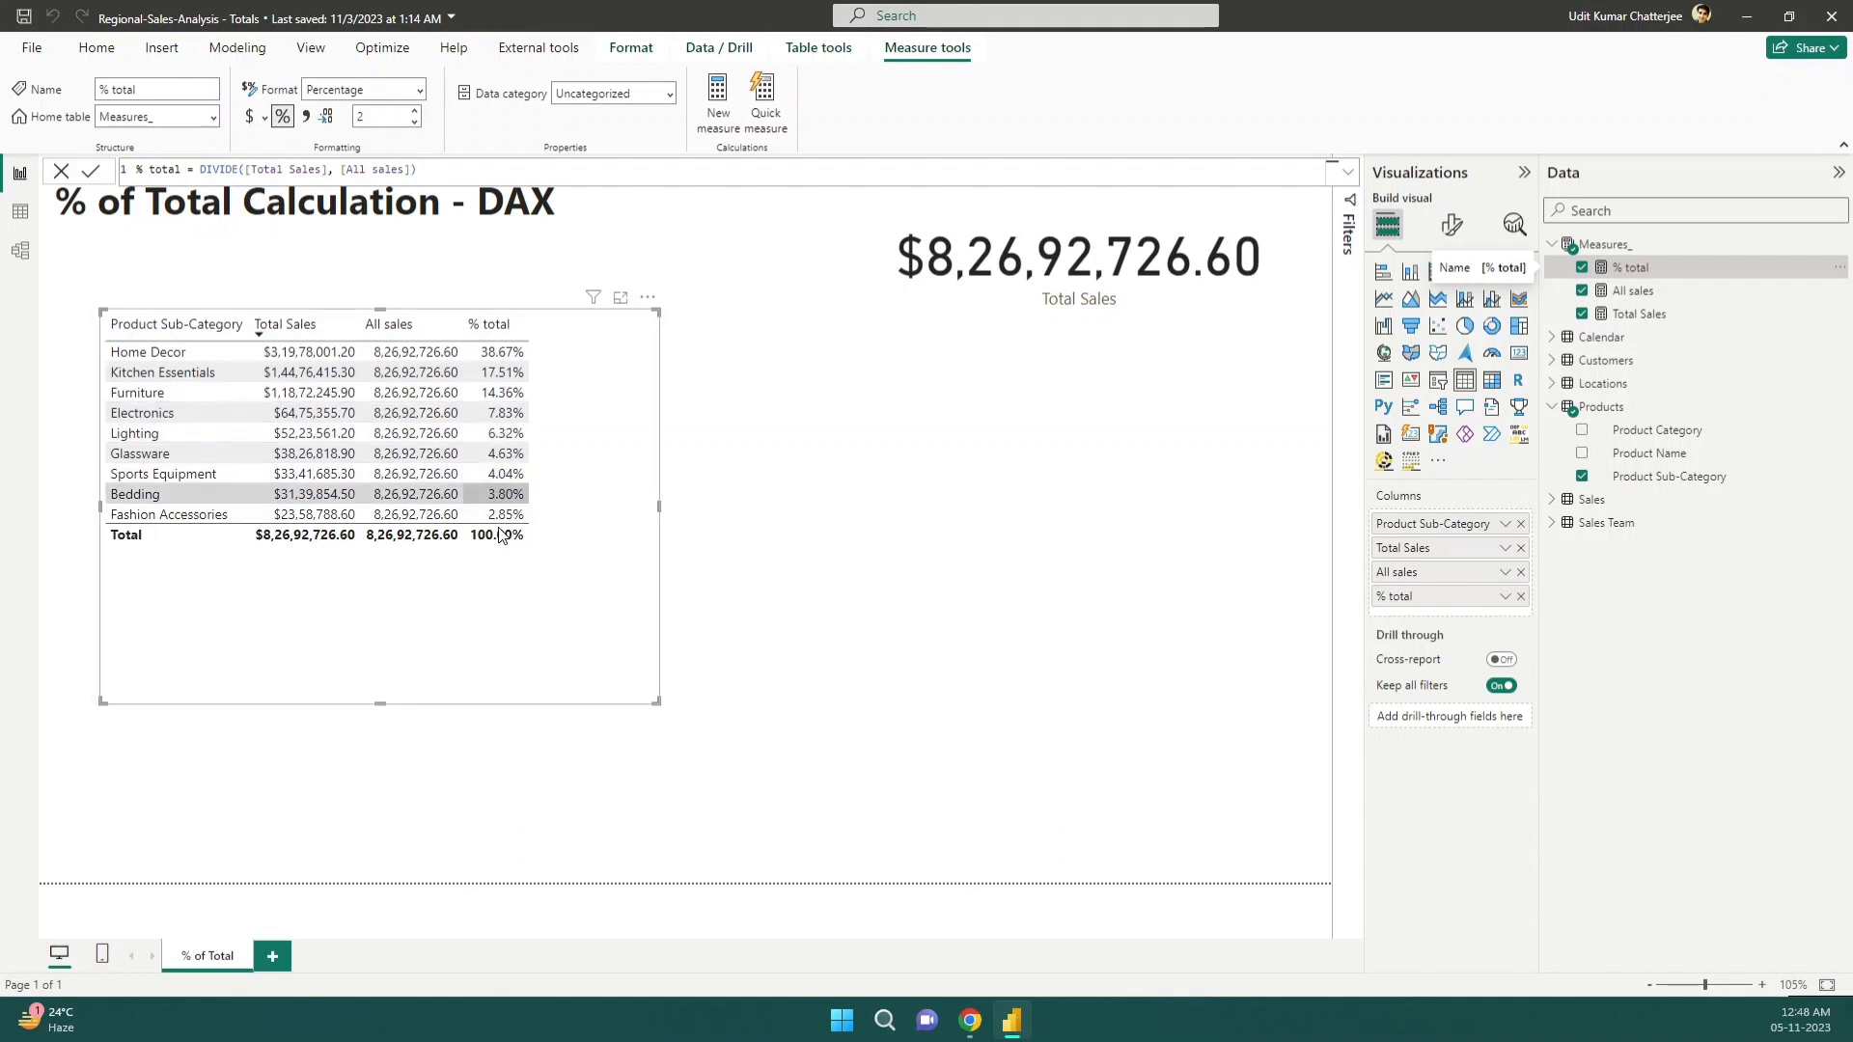
click(1649, 293)
click(1652, 313)
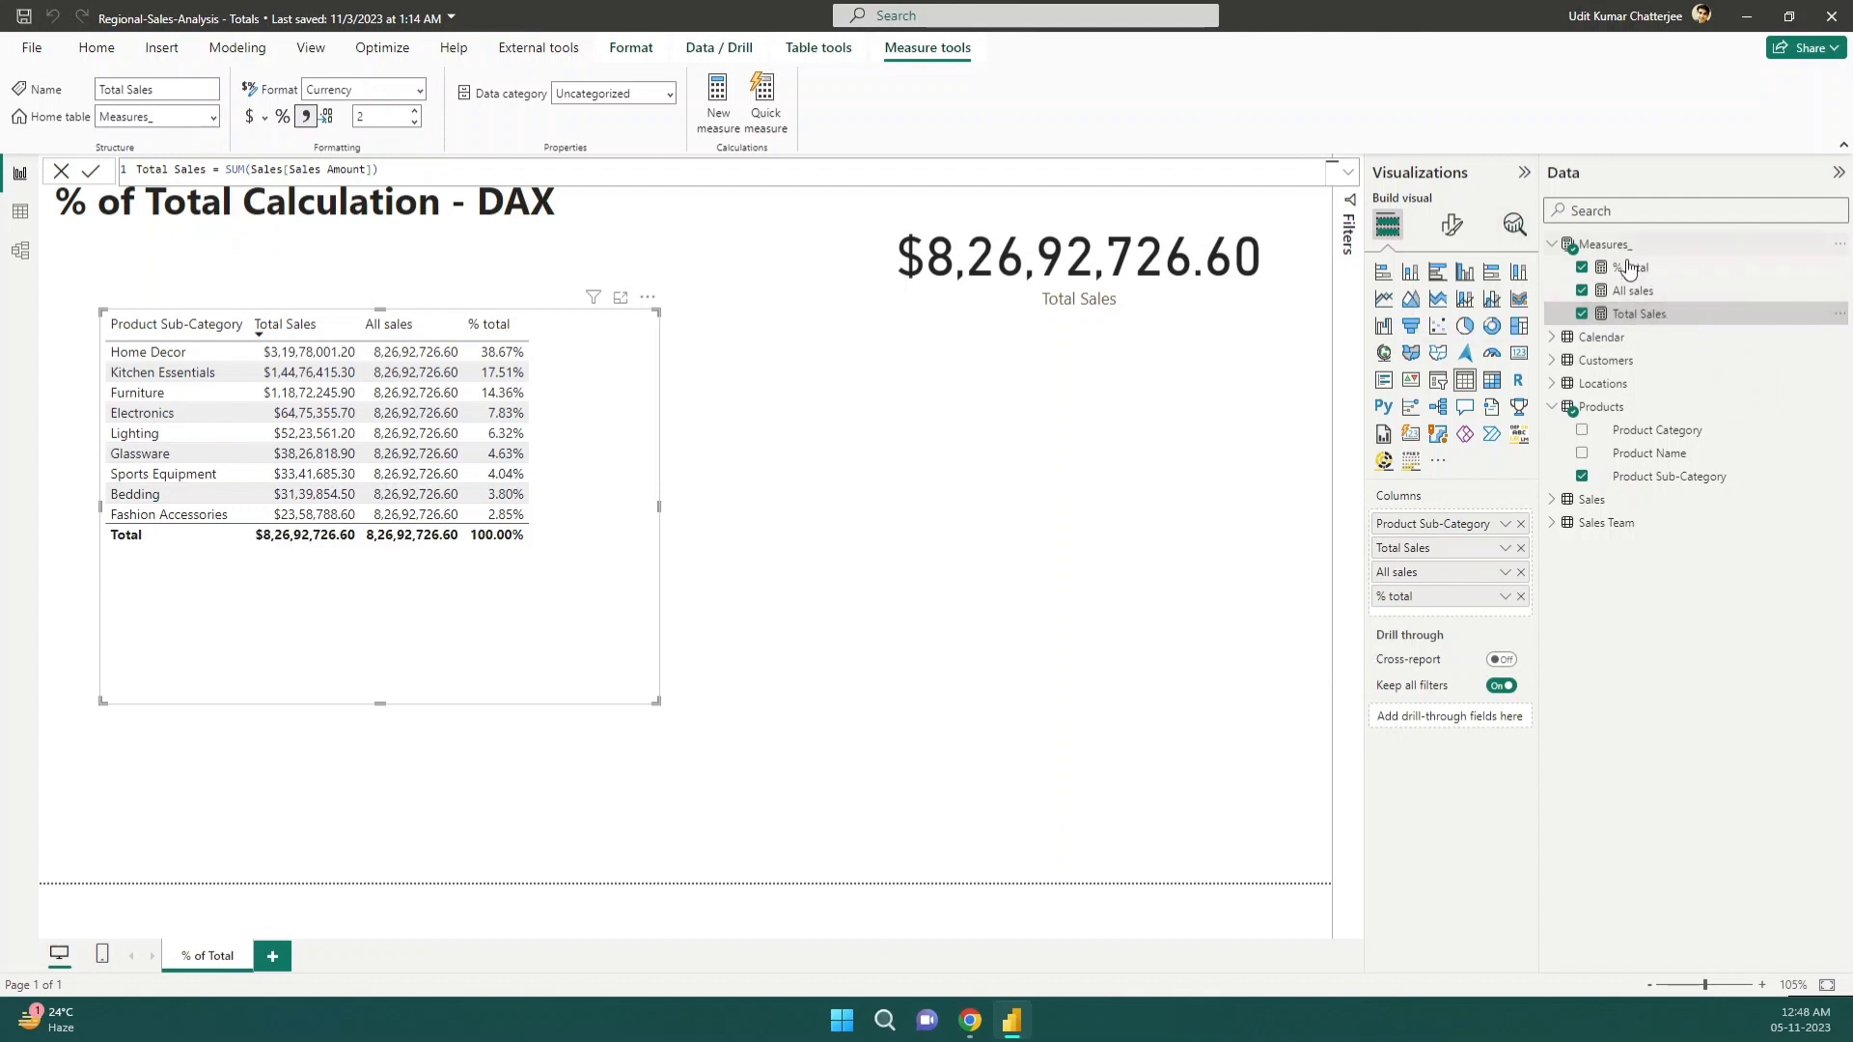
click(1632, 290)
Start a measure in Measures_ named Percent of Total Sales, using DIVIDE with [Total Sales] as the numerator
click(1618, 243)
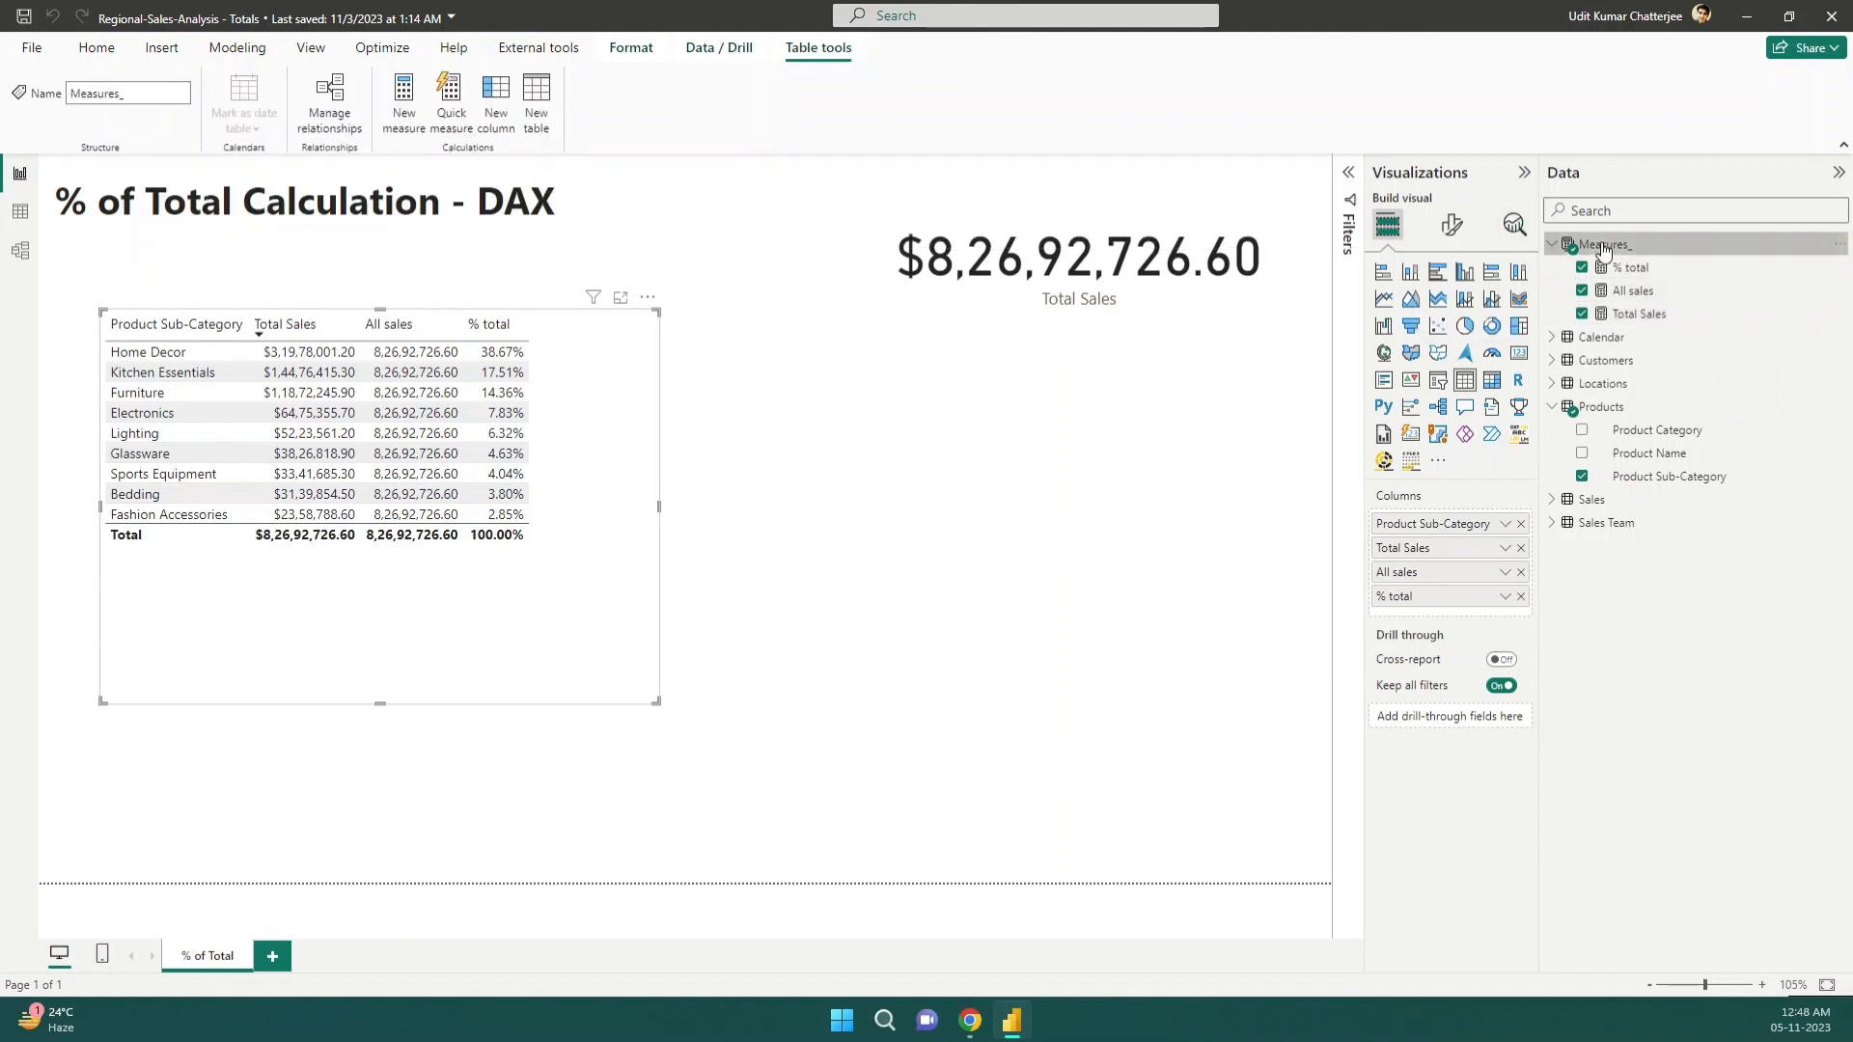
right_click(1618, 241)
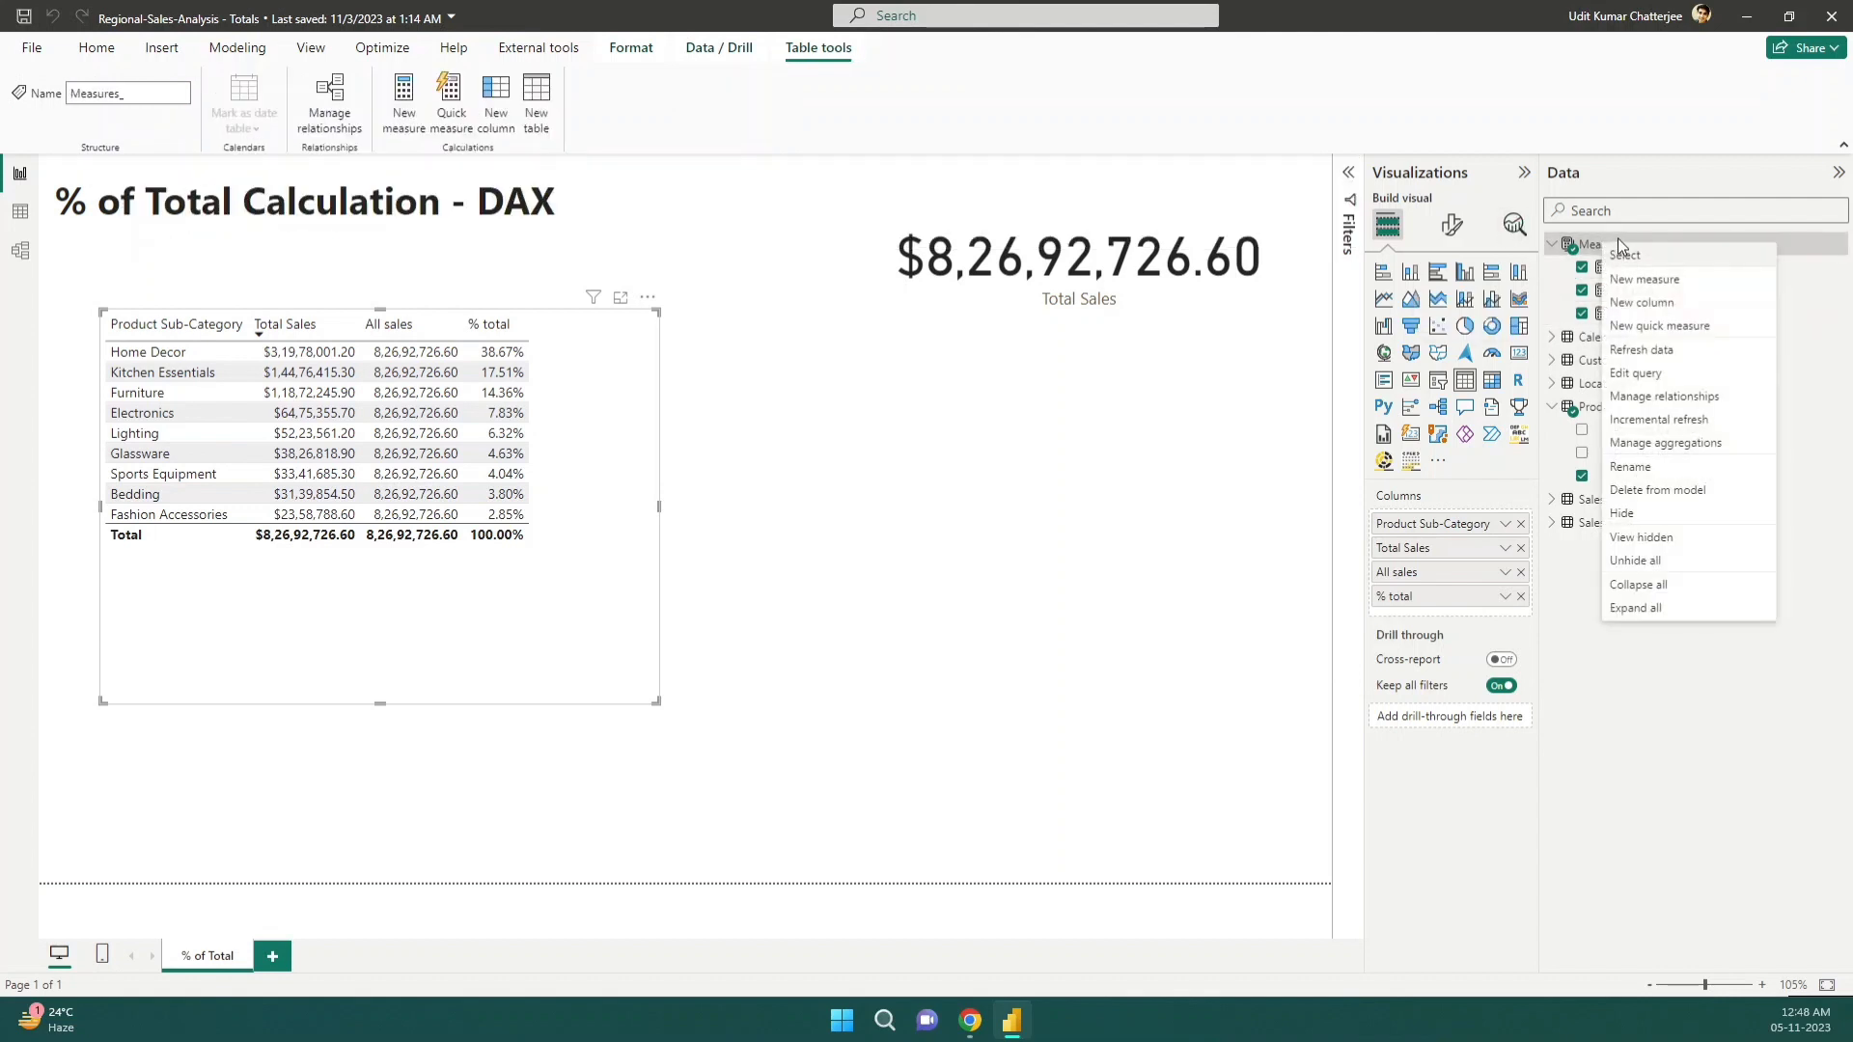
click(1661, 289)
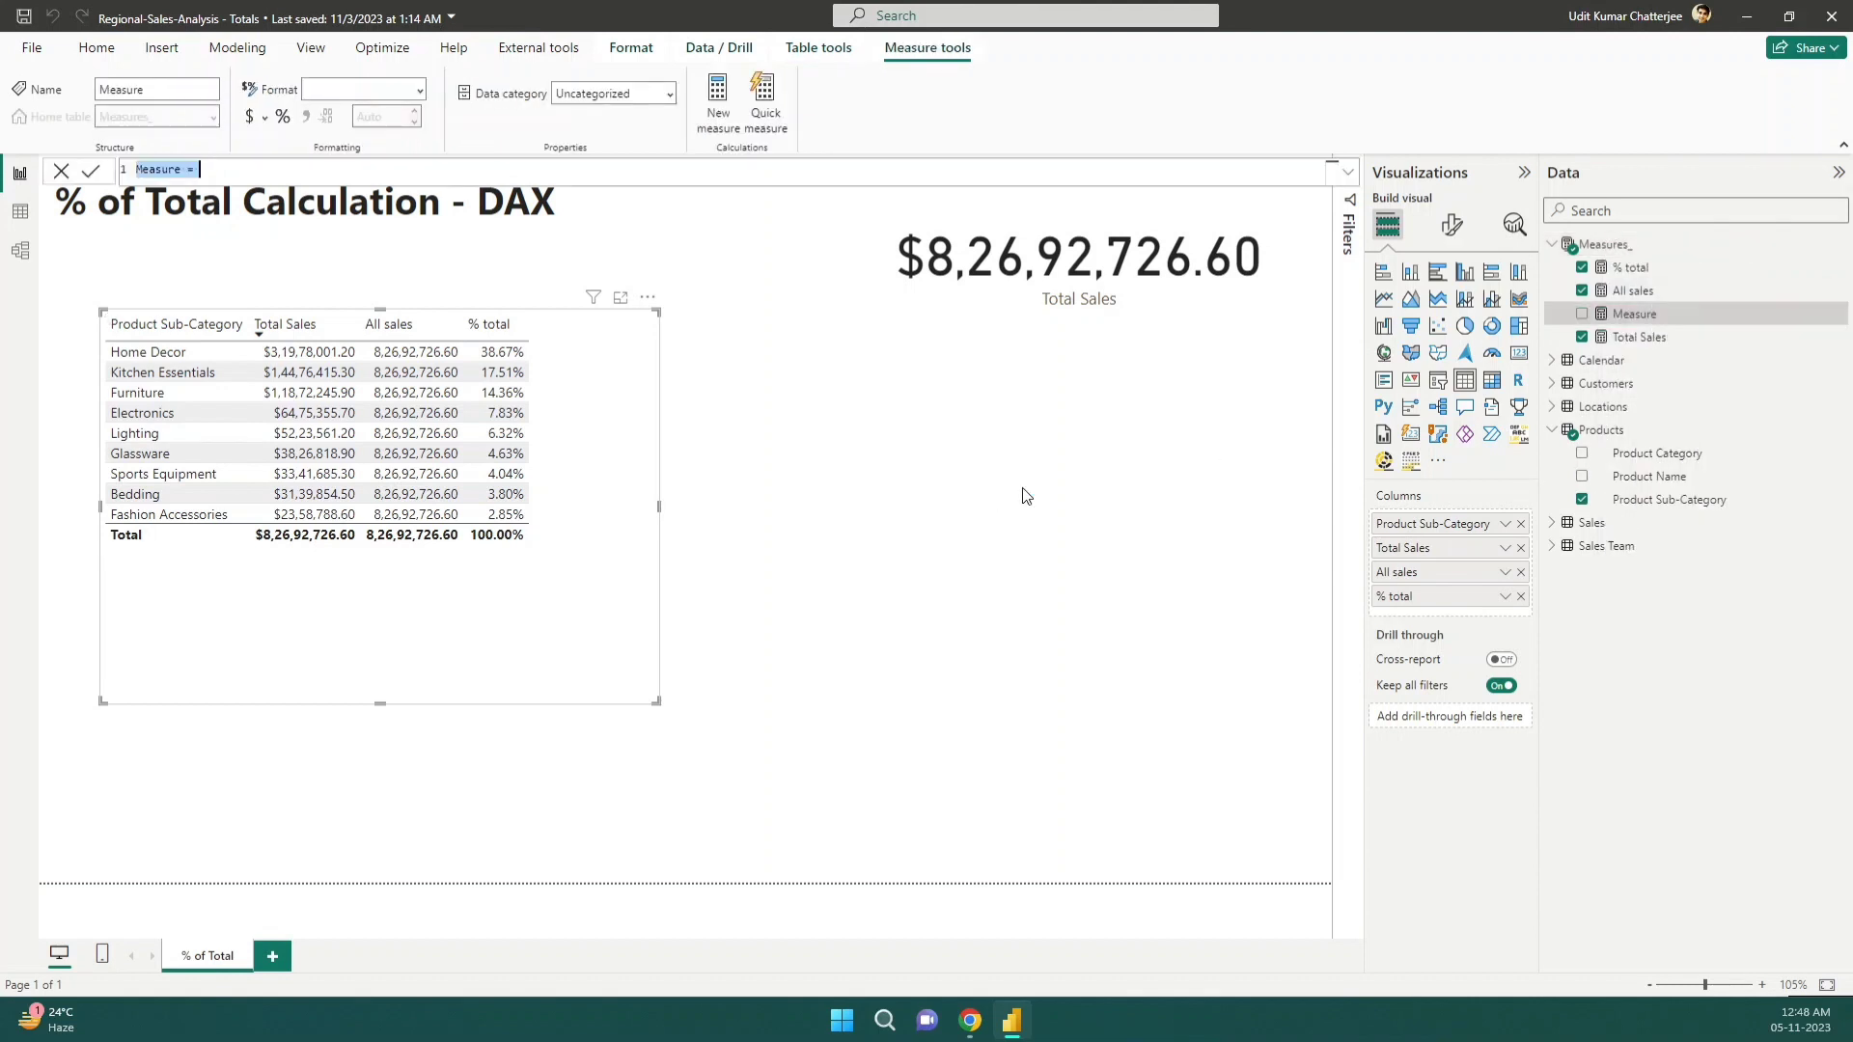
text(Perc)
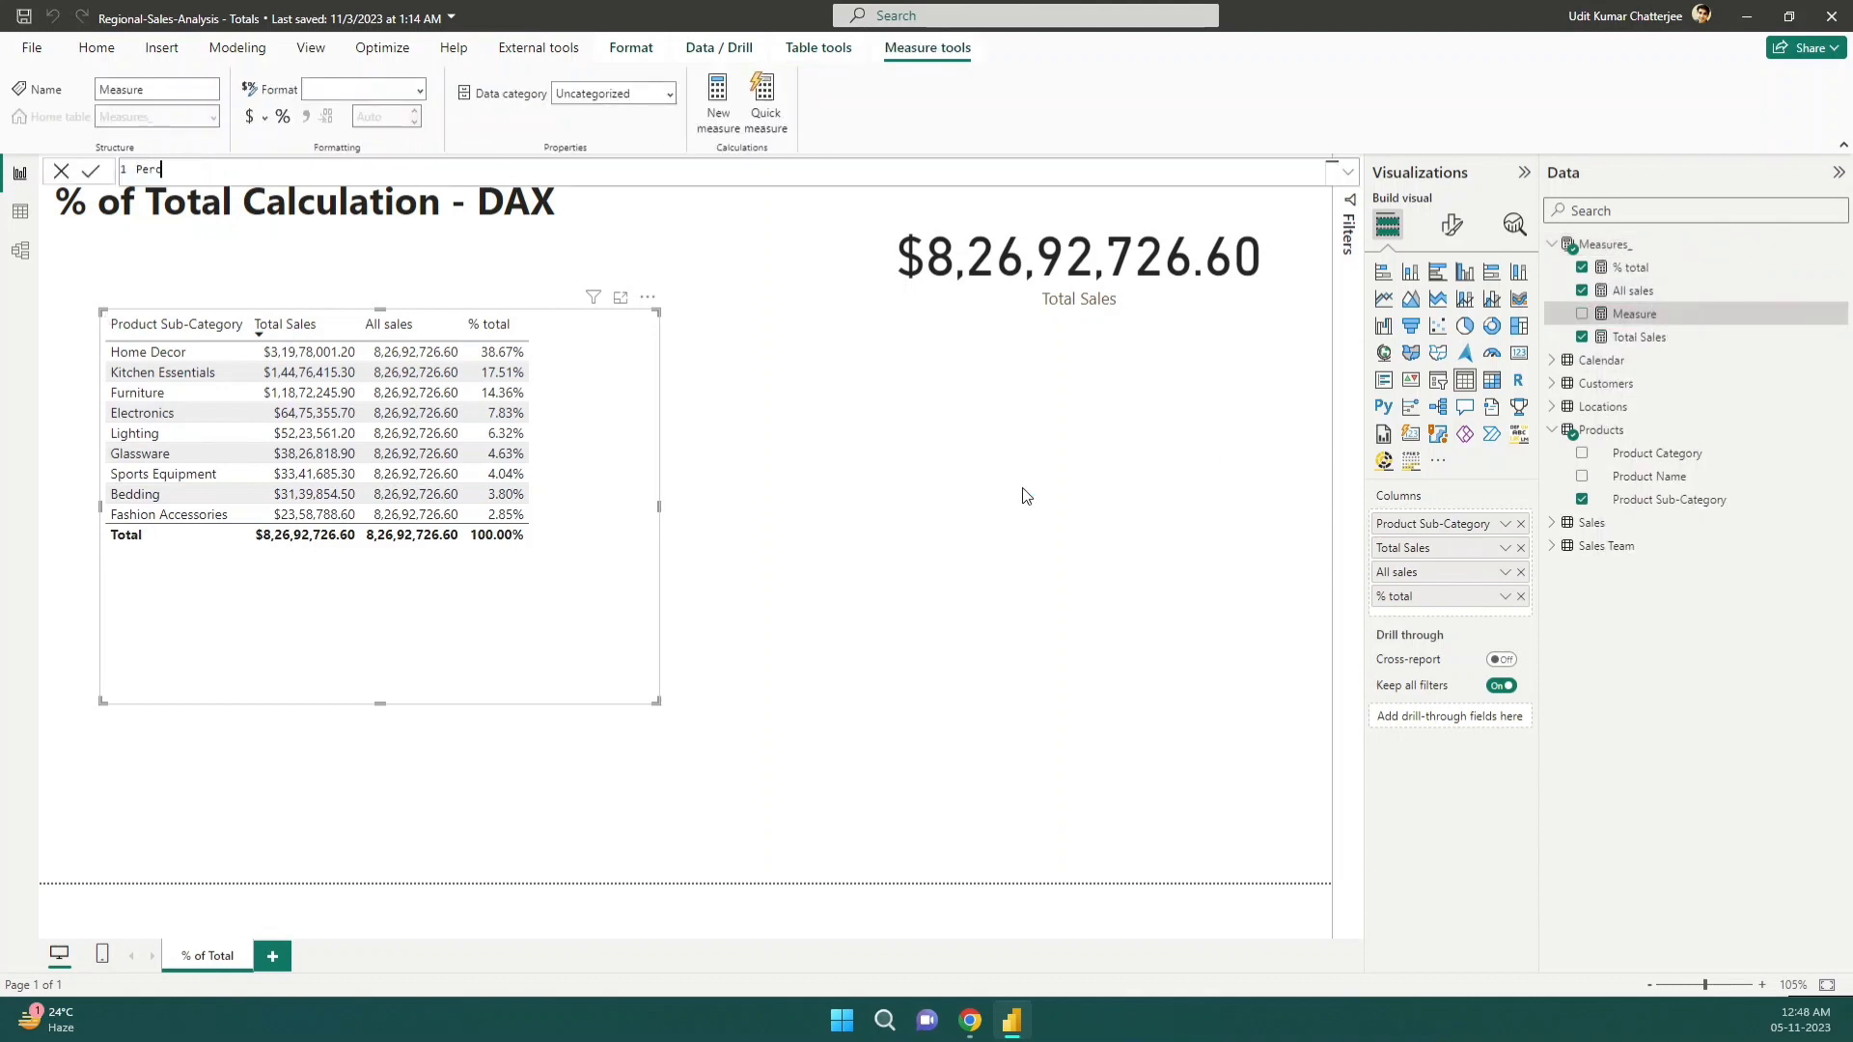
text(ent of Total Sales =)
key(shift+Return)
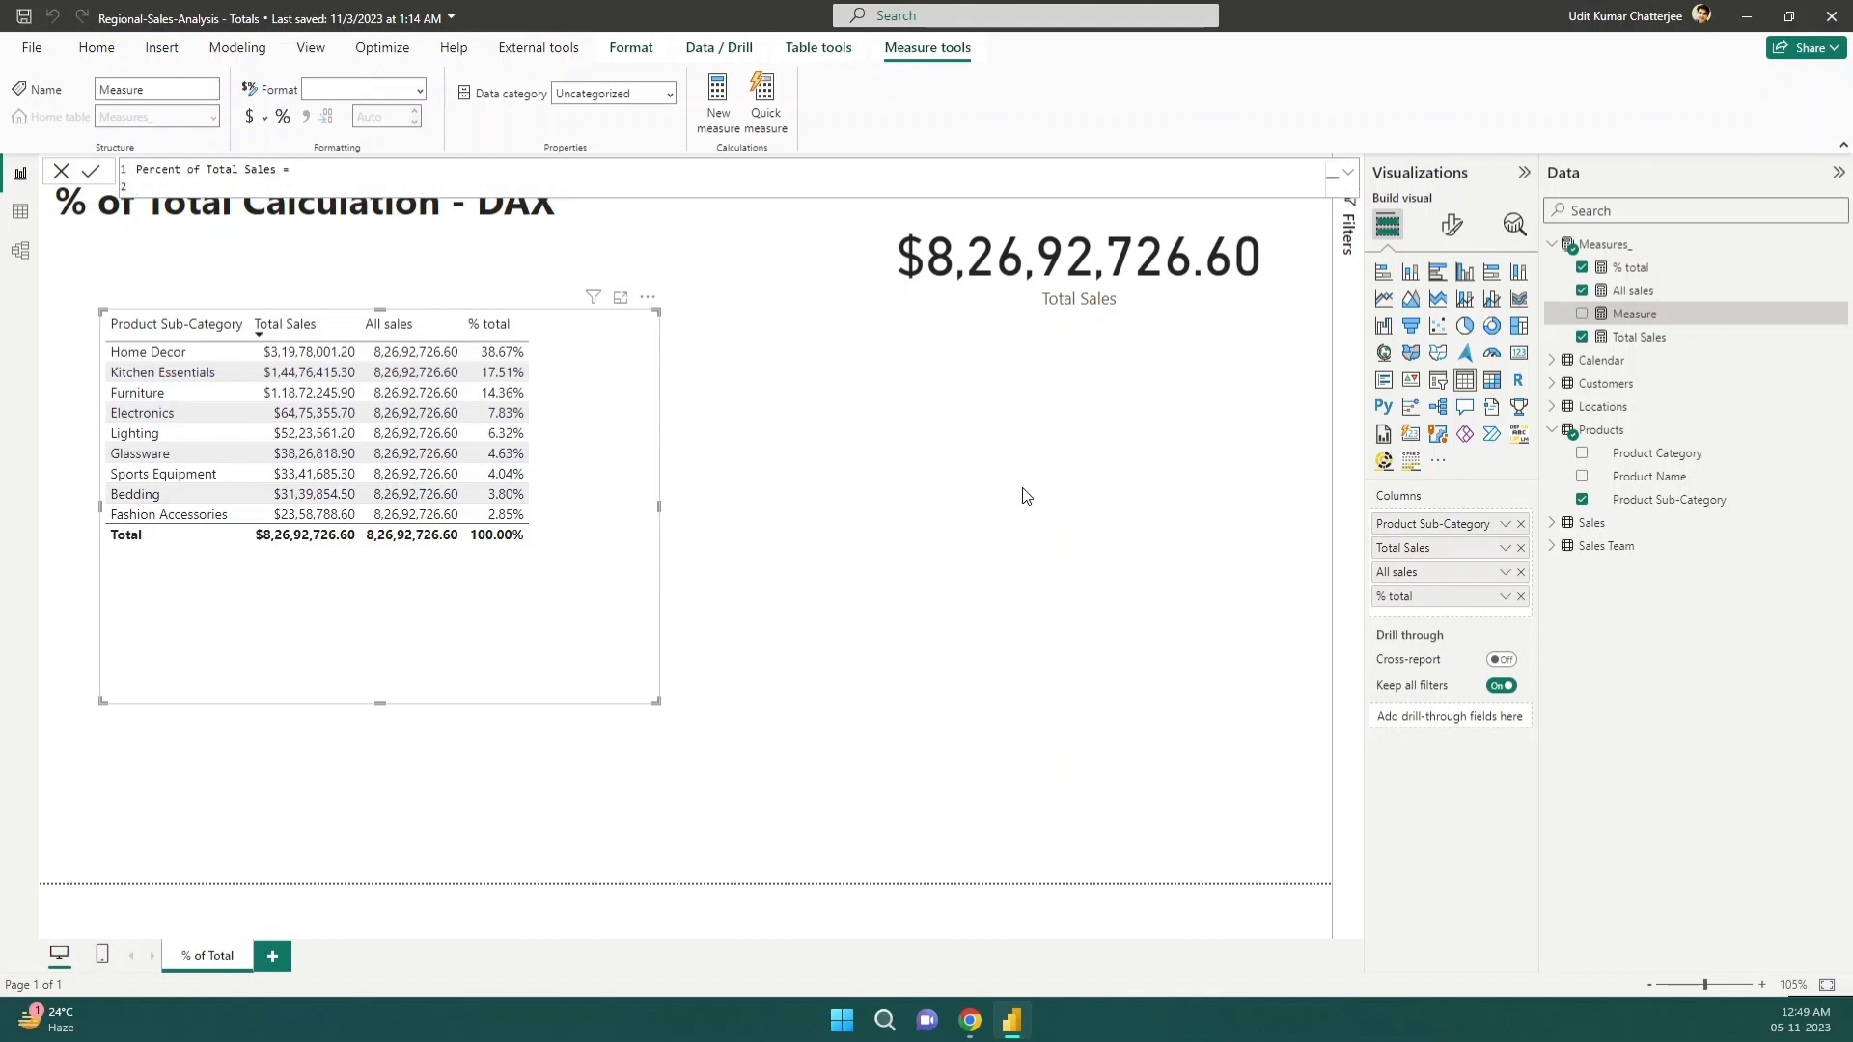
text(DIVIDE()
key(shift+Return)
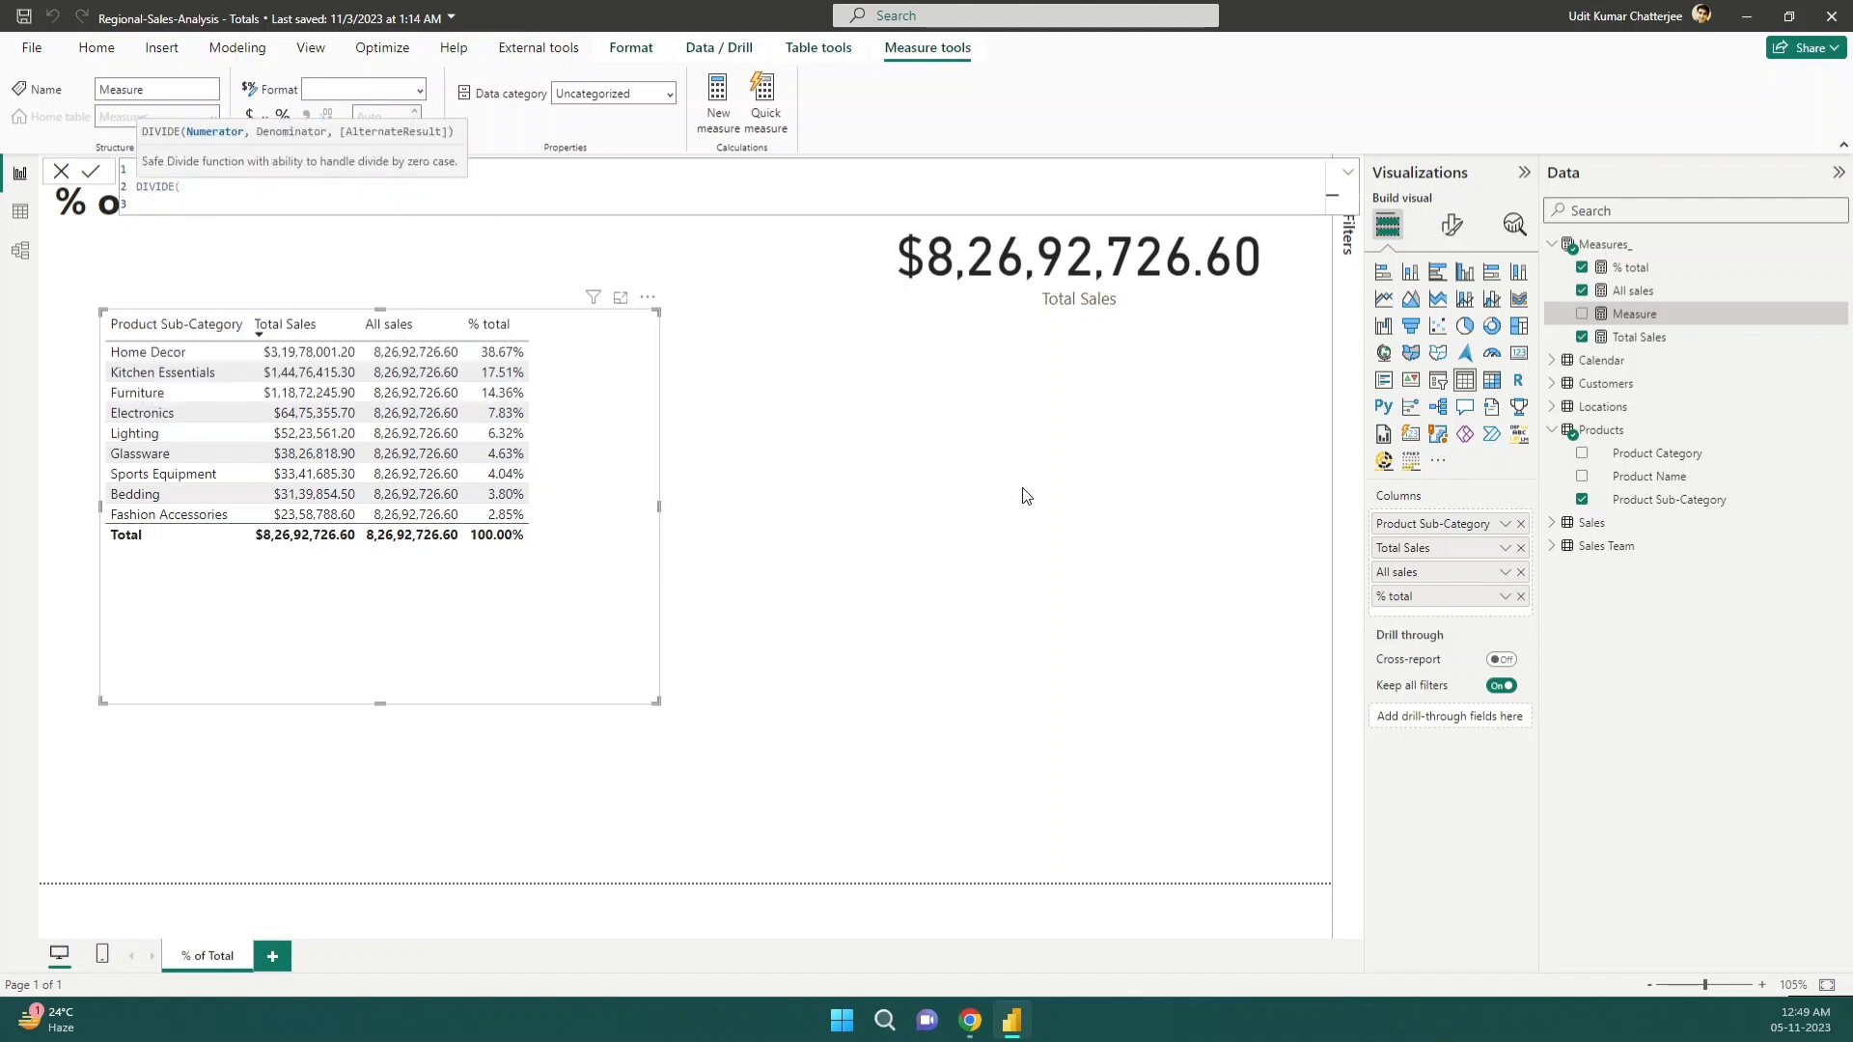
key(Tab)
text([to)
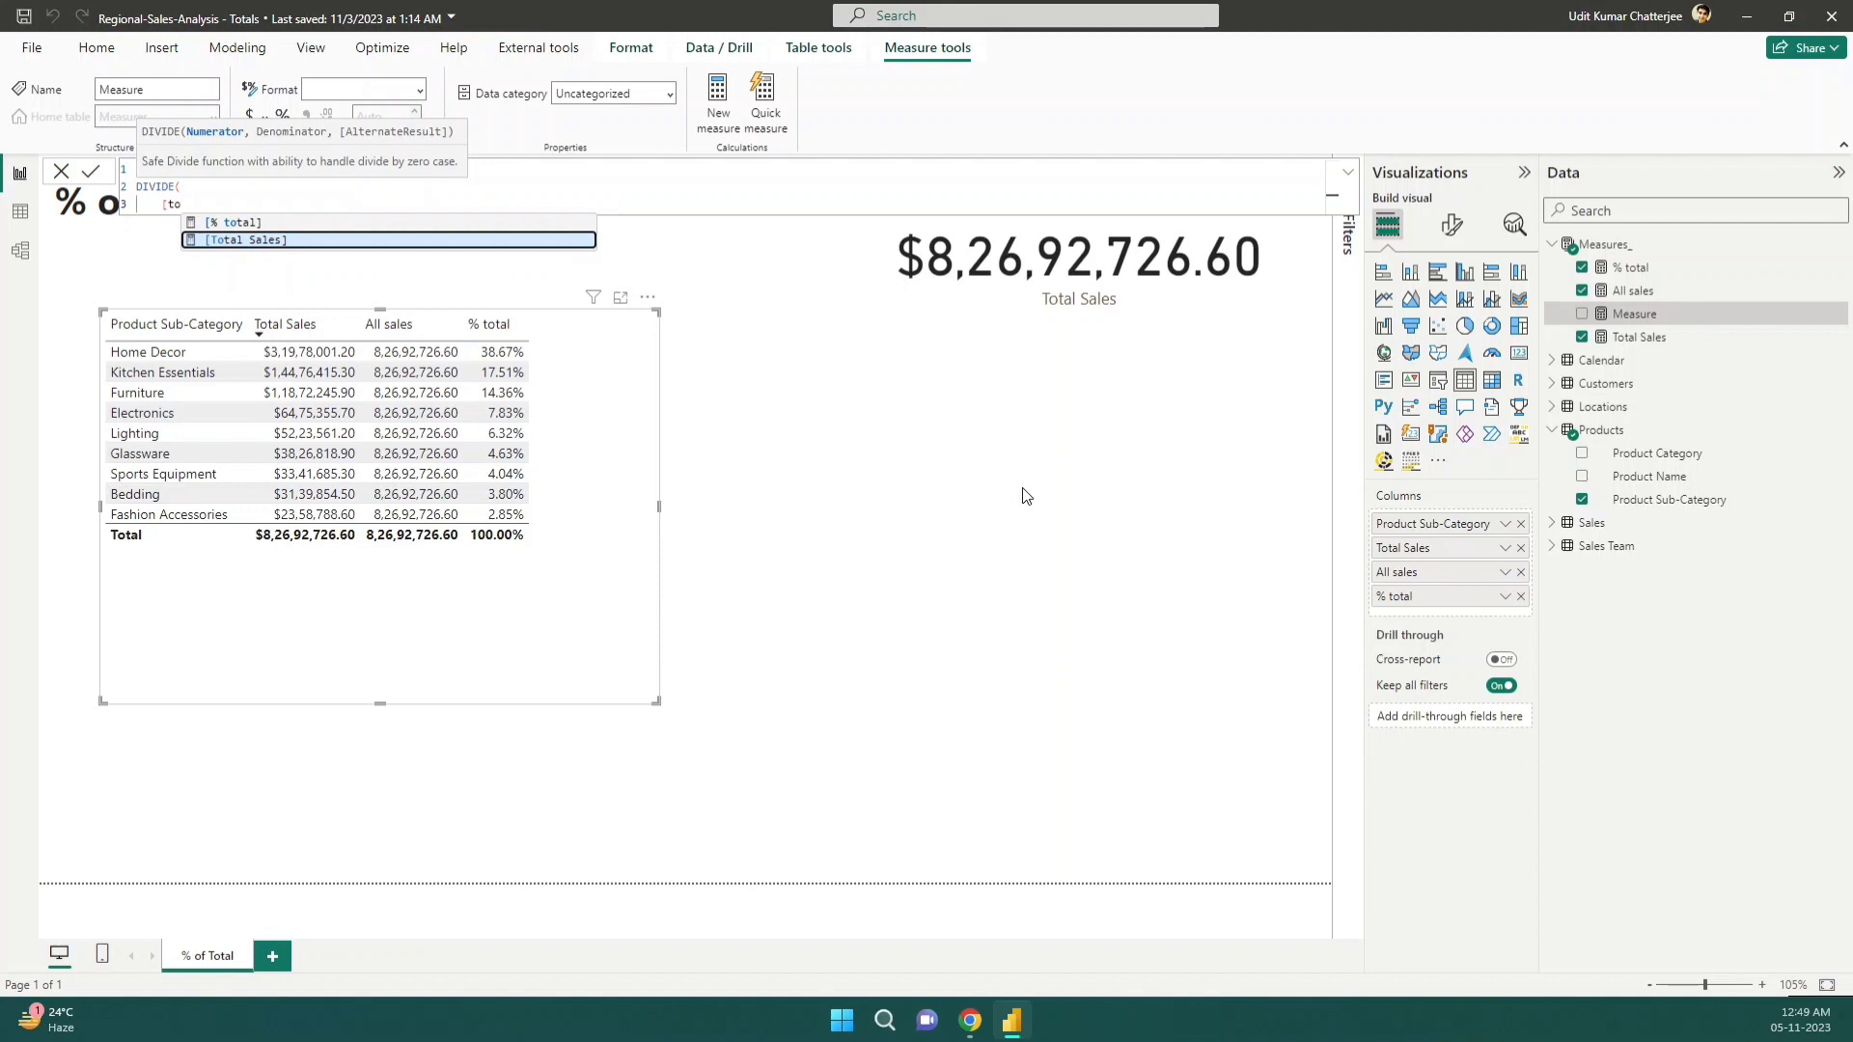
key(Tab)
text(,)
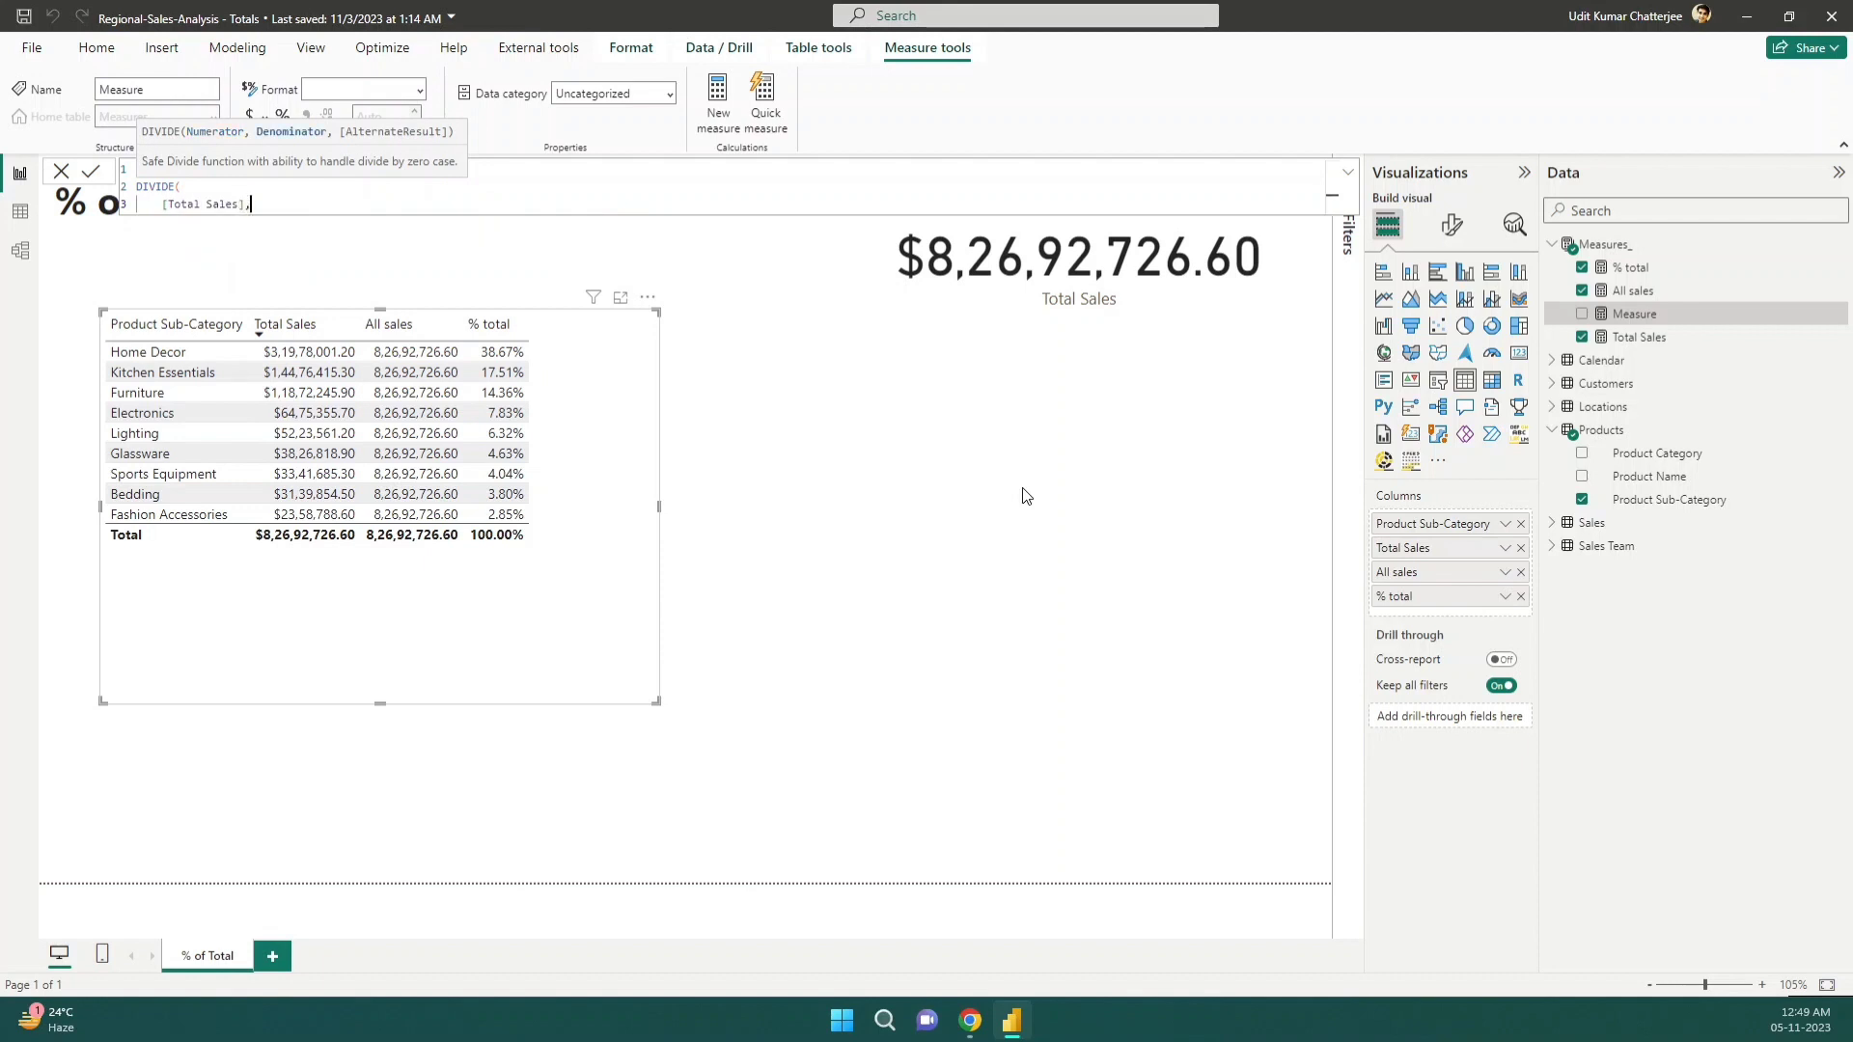
Enter CALCULATE([Total Sales], ALL(Products[Product Sub-Category])) as the denominator on its own line, leaving CALCULATE open
key(shift+Return)
text(calc)
key(Tab)
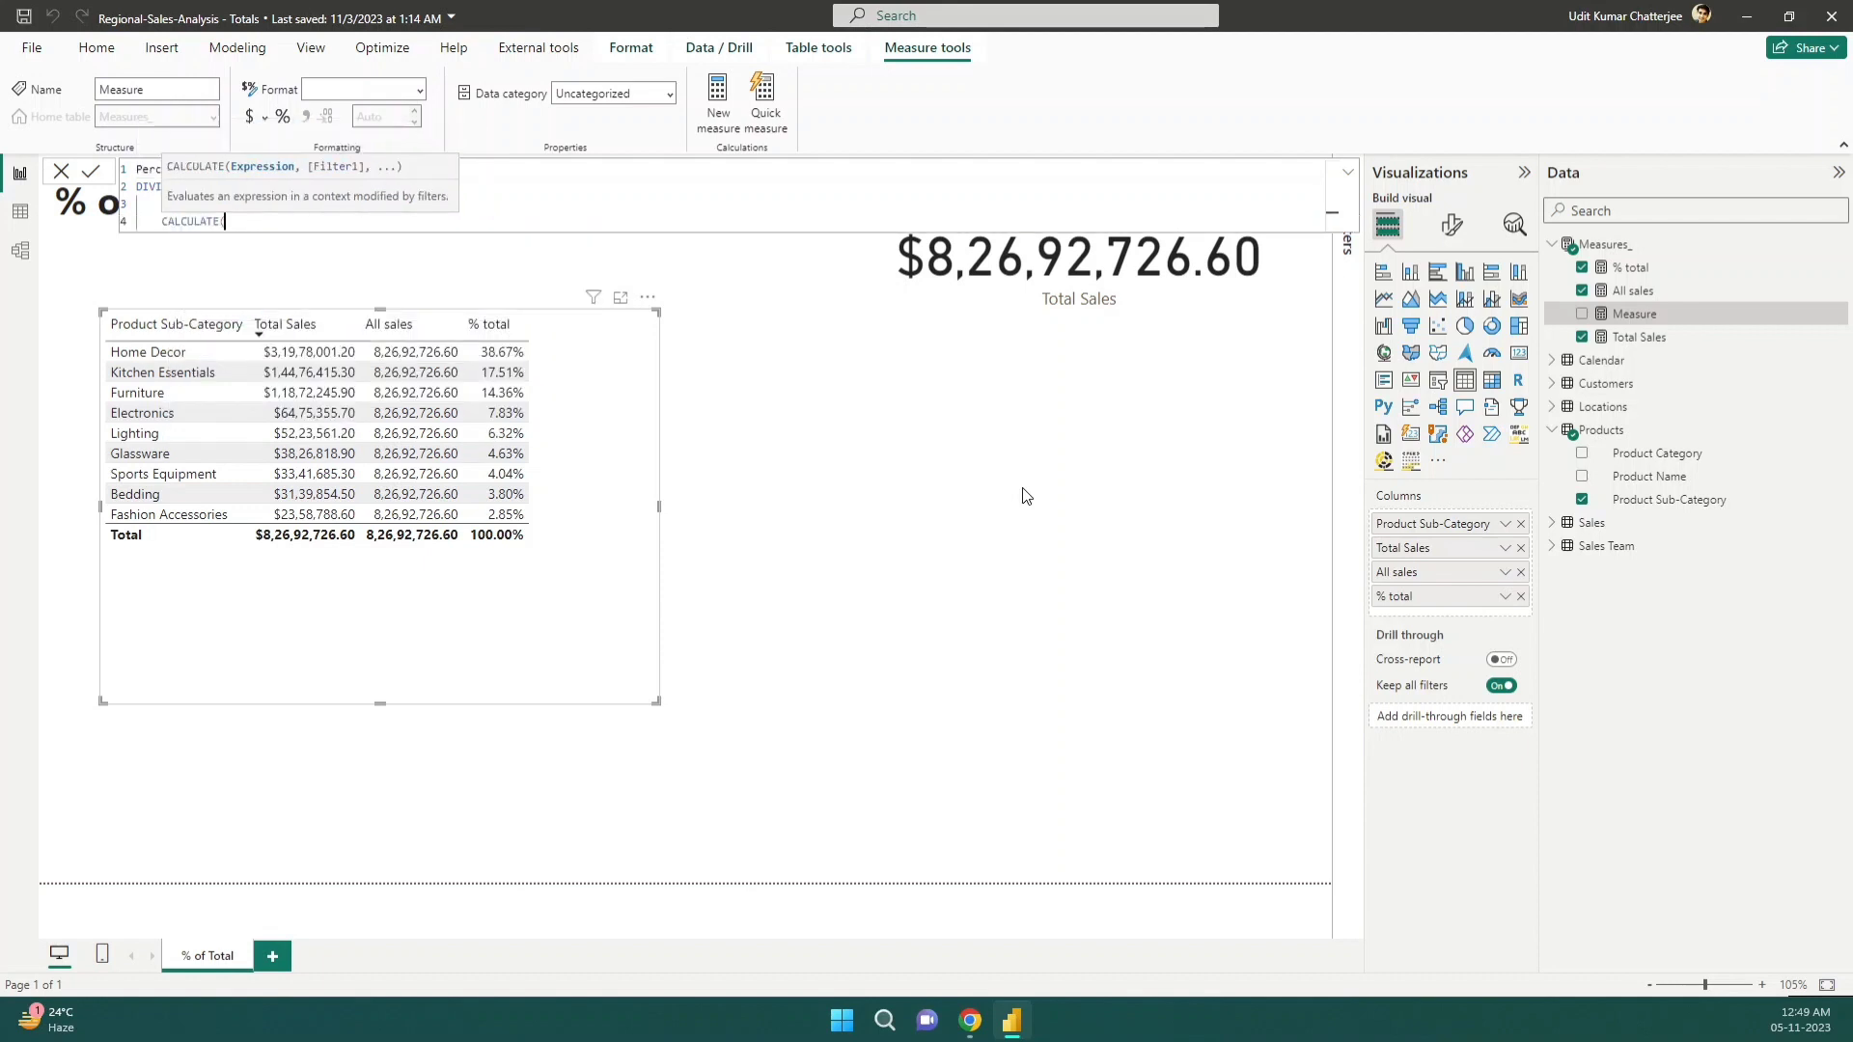
text([tot)
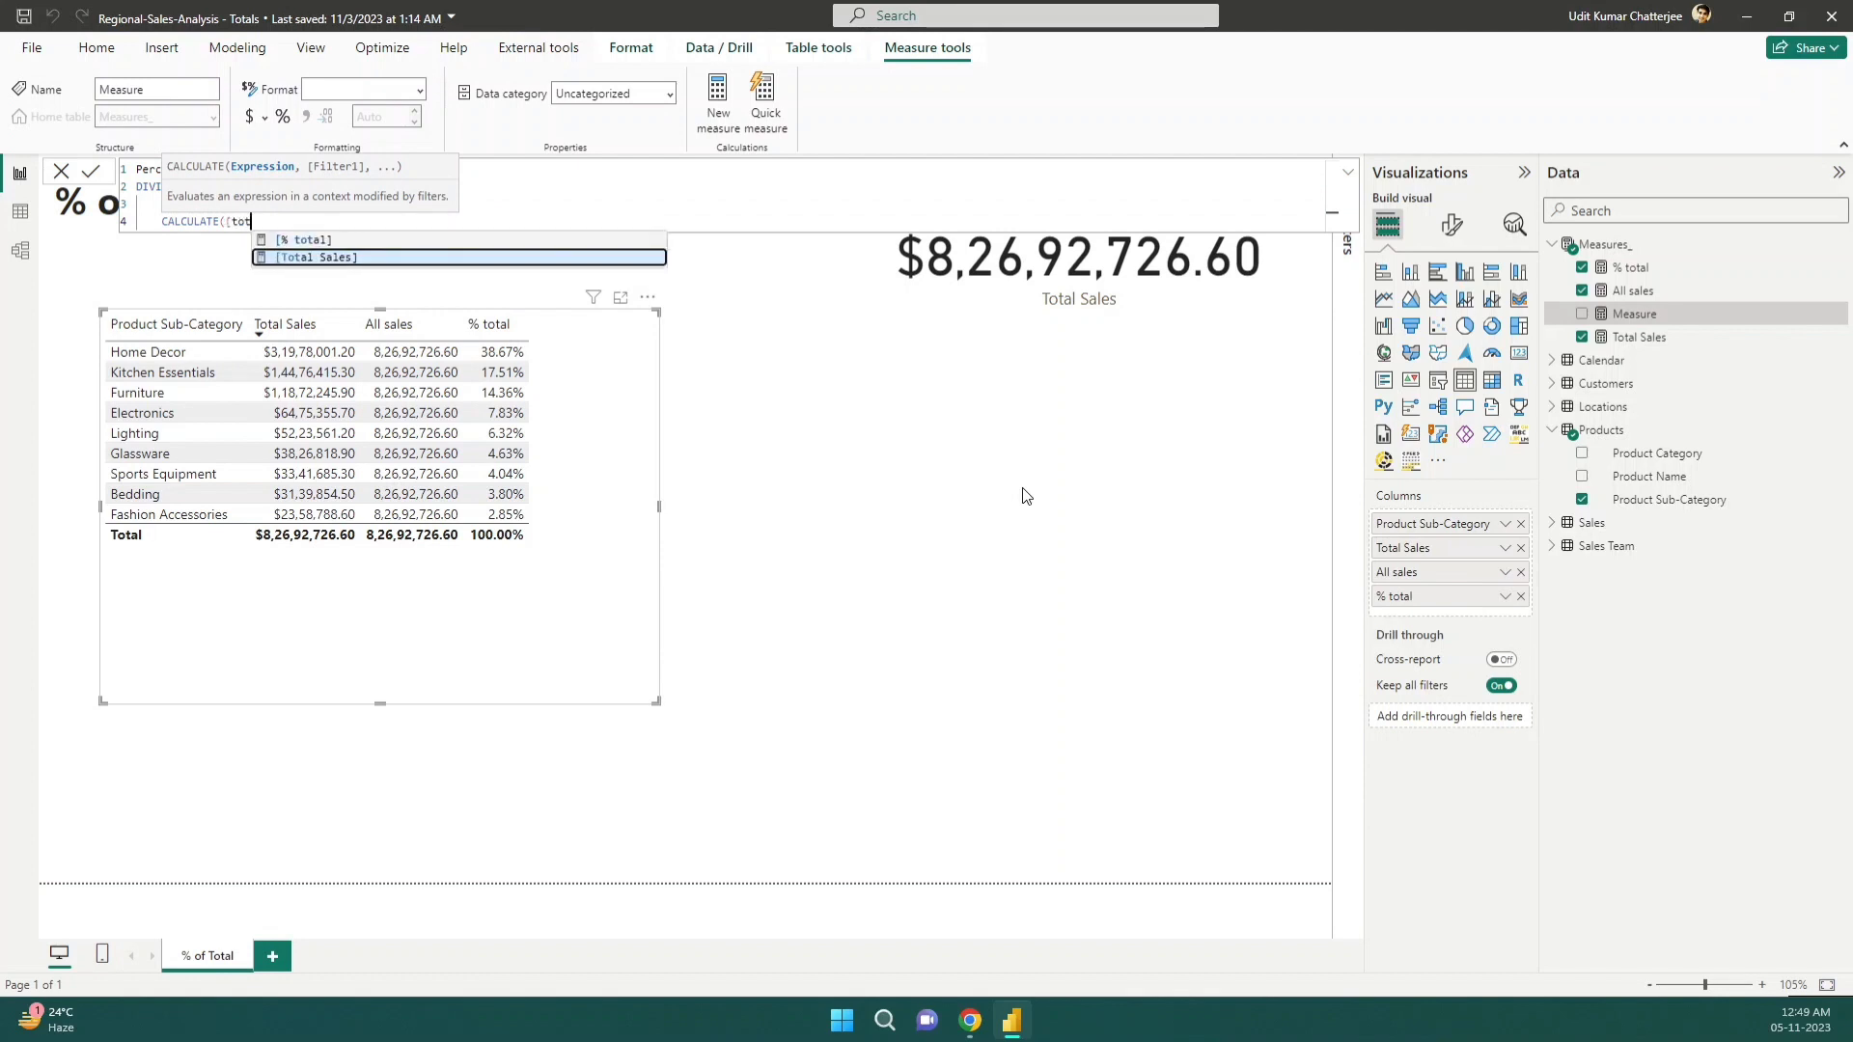
key(Tab)
text(, all)
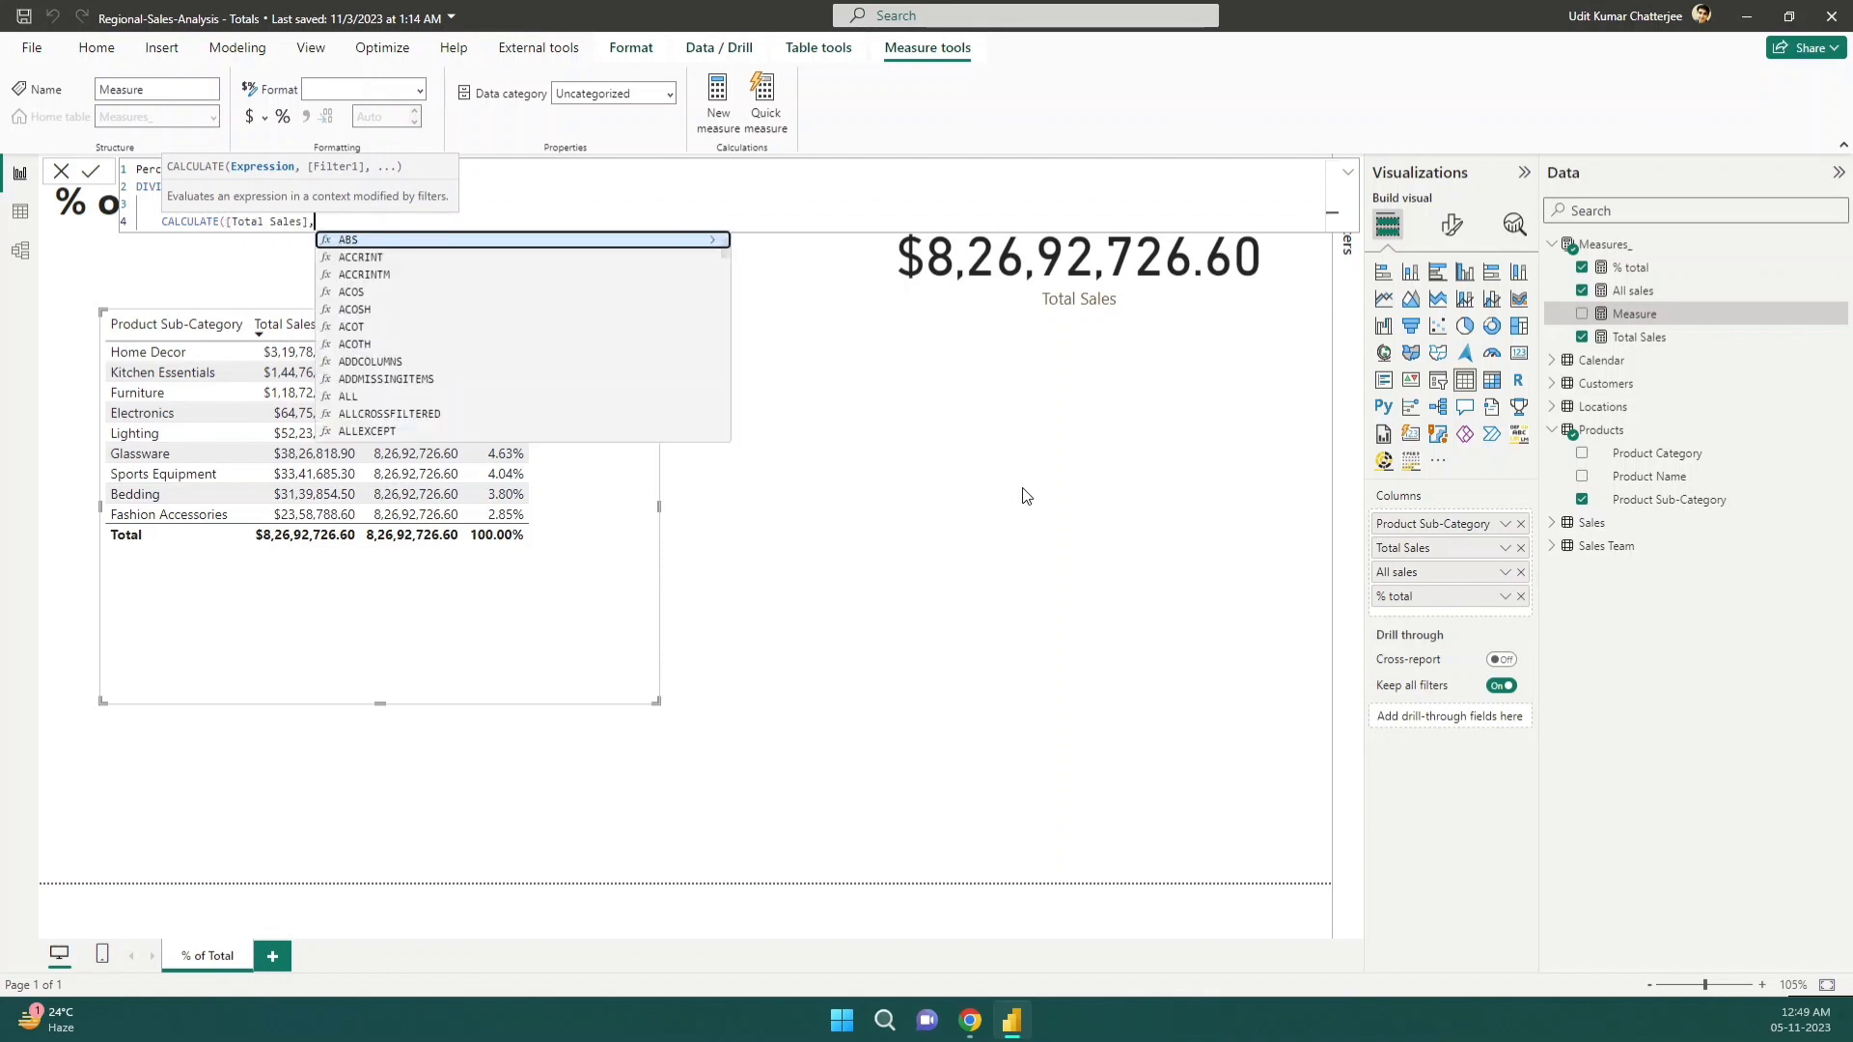
key(Tab)
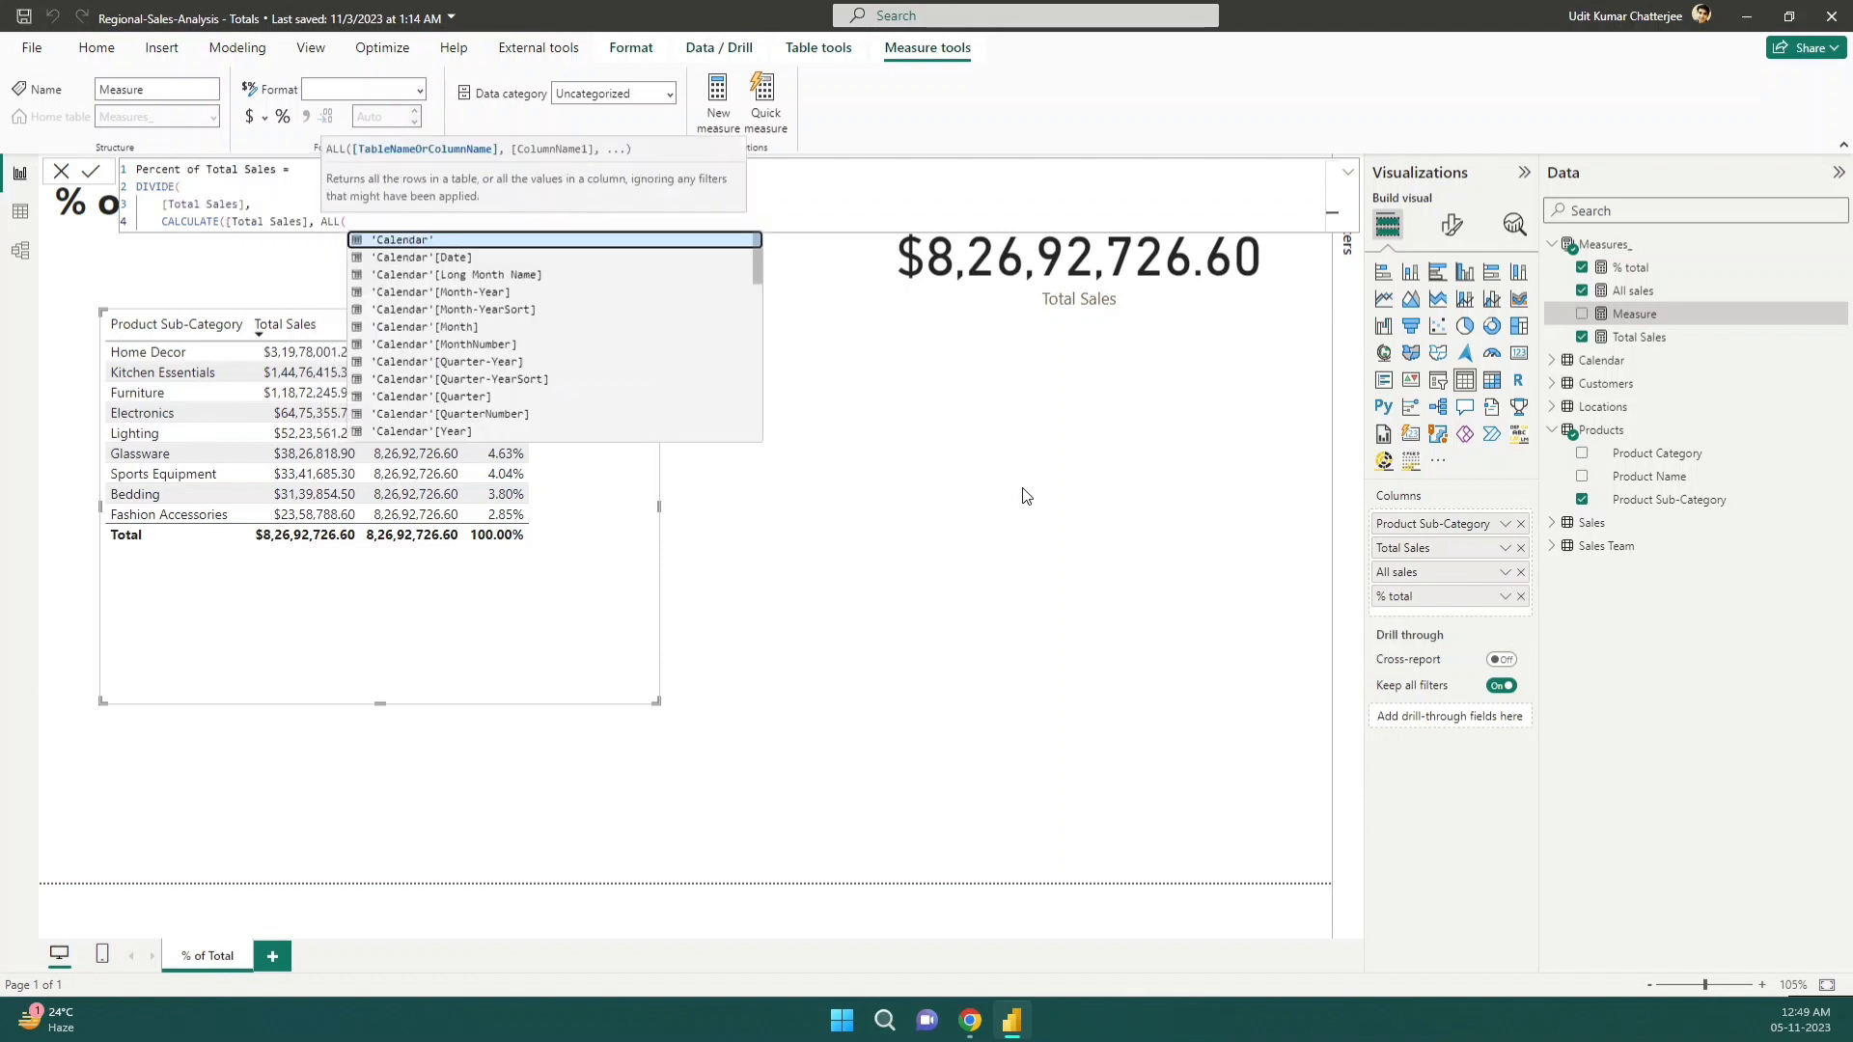
text(produc)
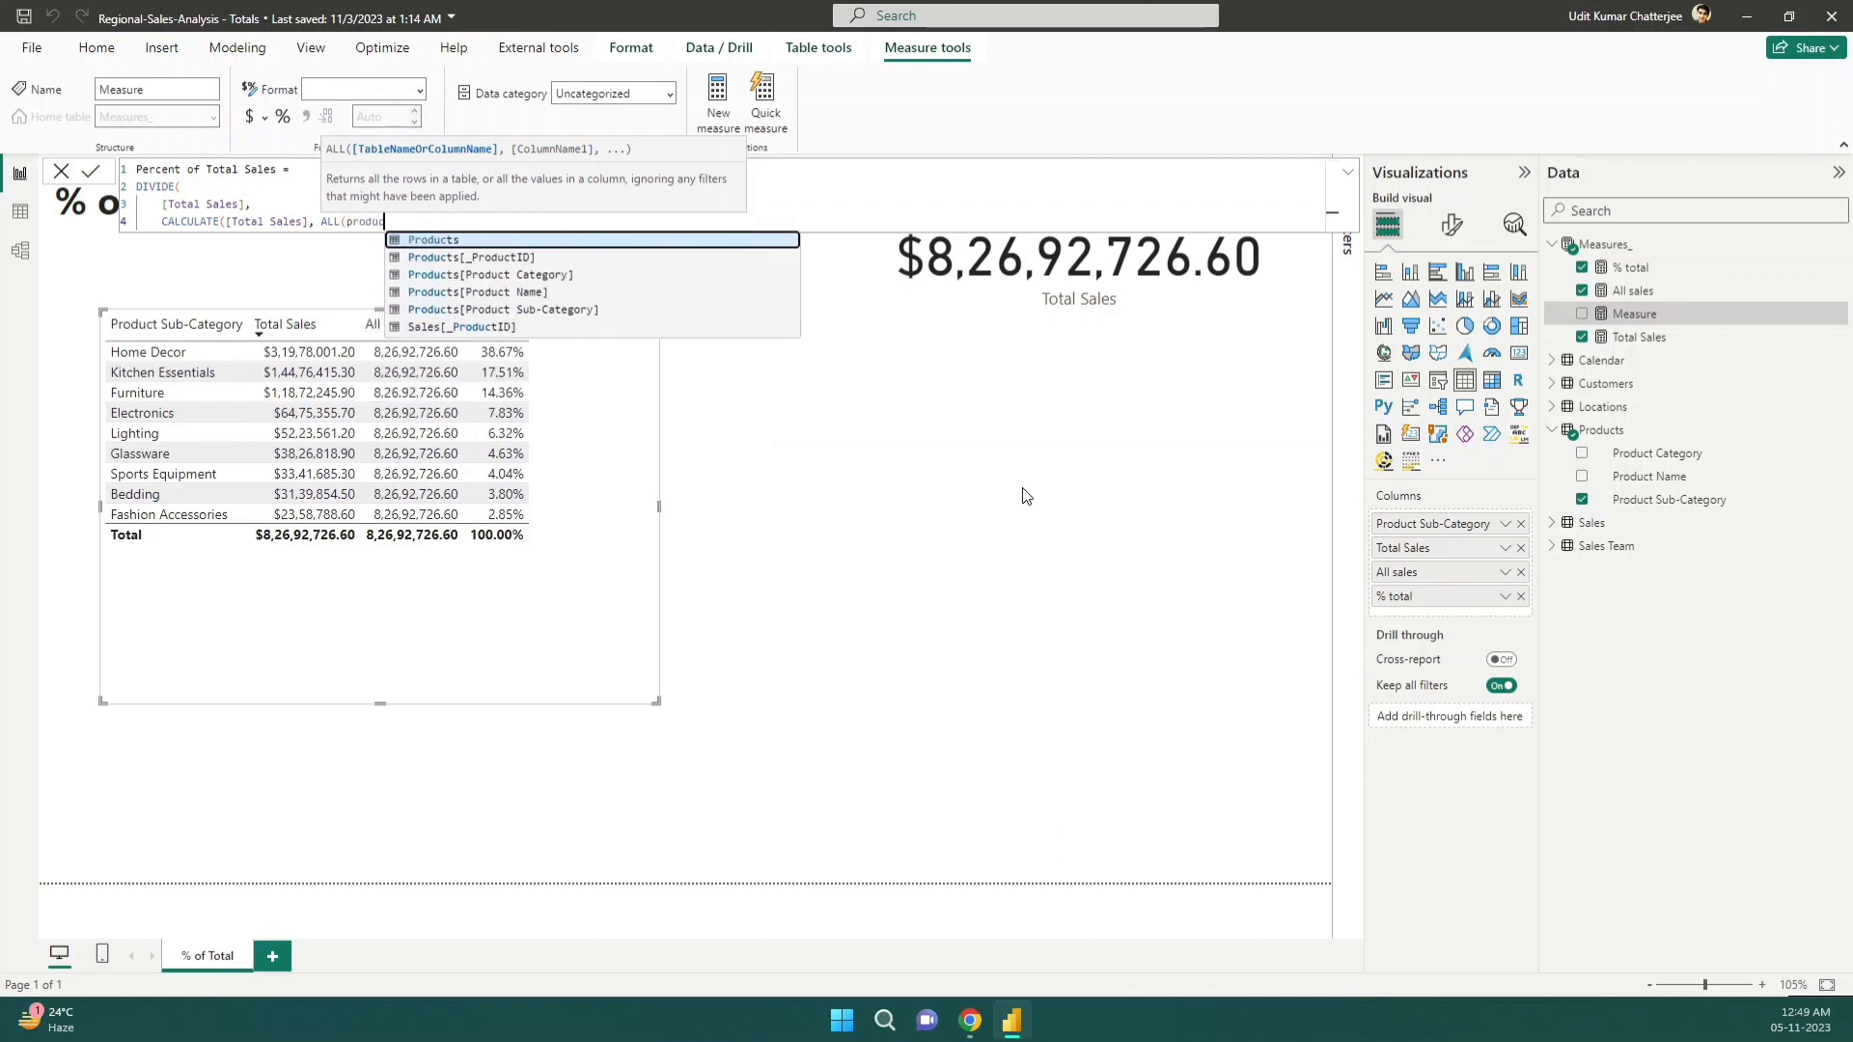
key(Down)
key(Down)
key(Down)
key(Tab)
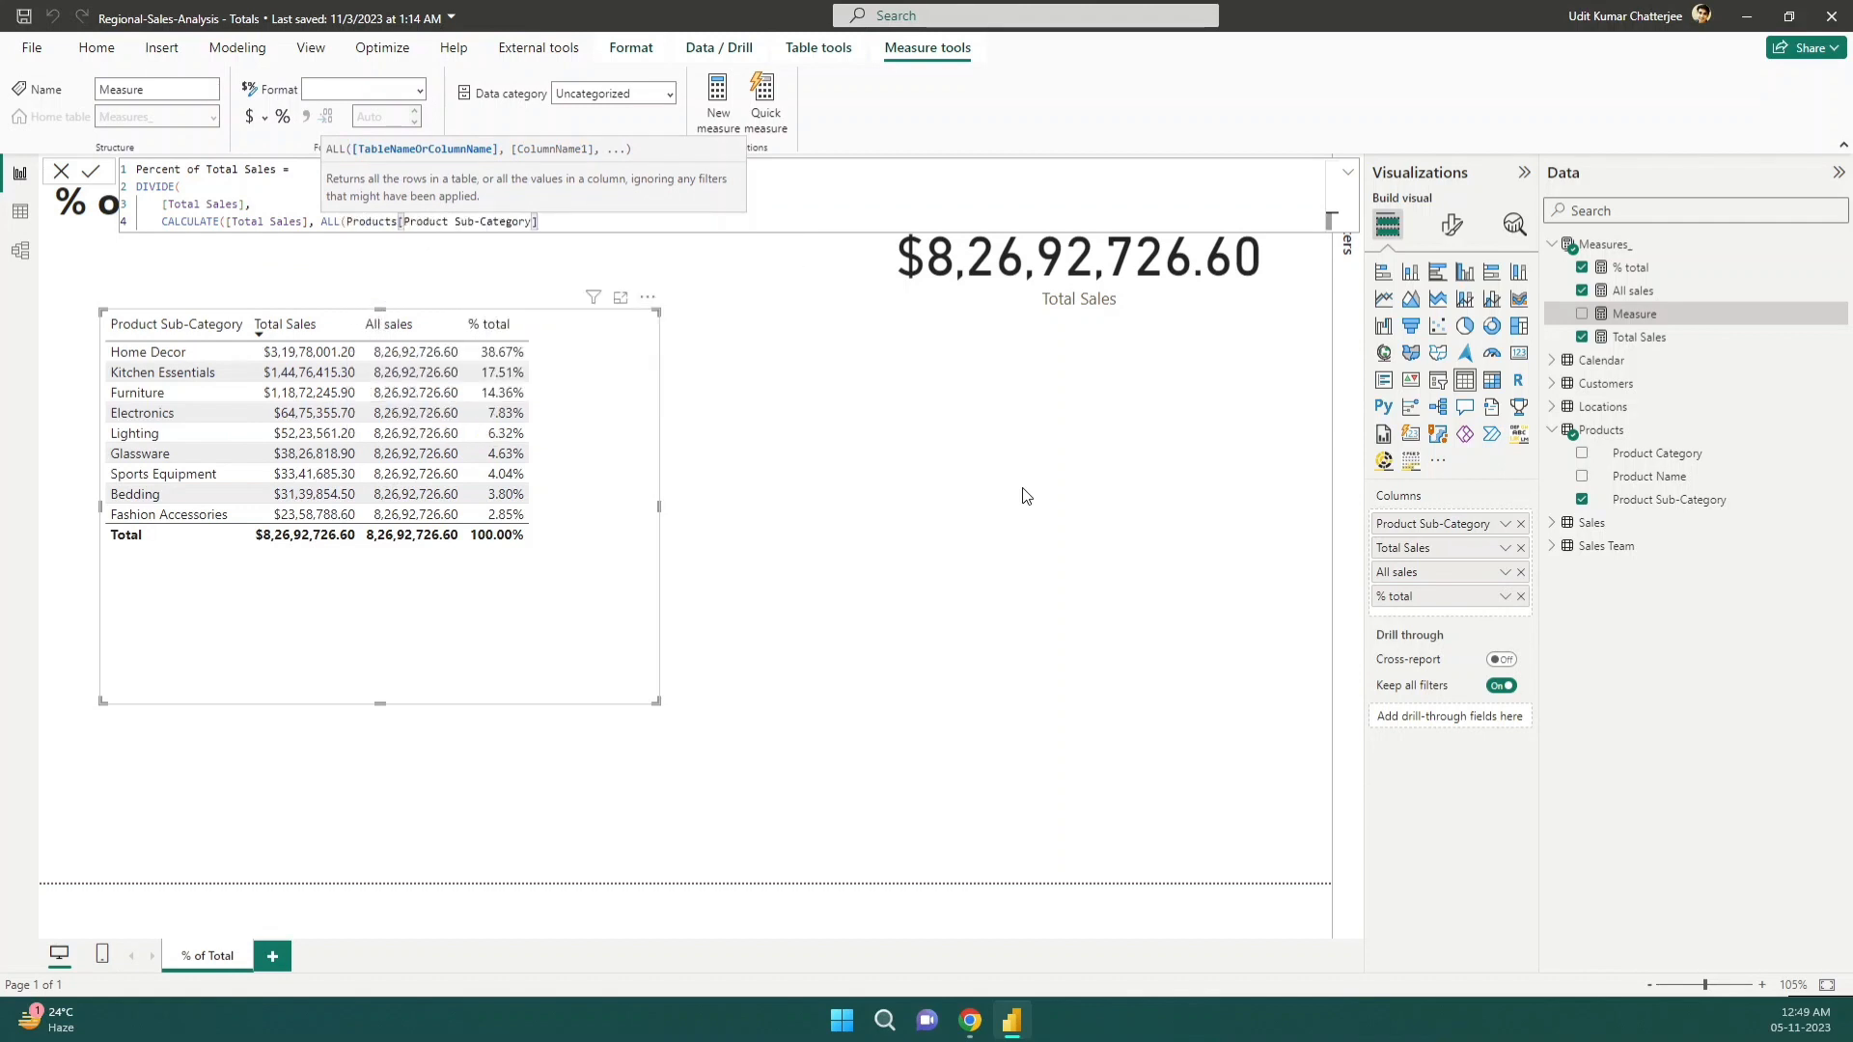
text())
Close CALCULATE on its own line and DIVIDE on the last line, and commit the Percent of Total Sales measure
key(shift+Return)
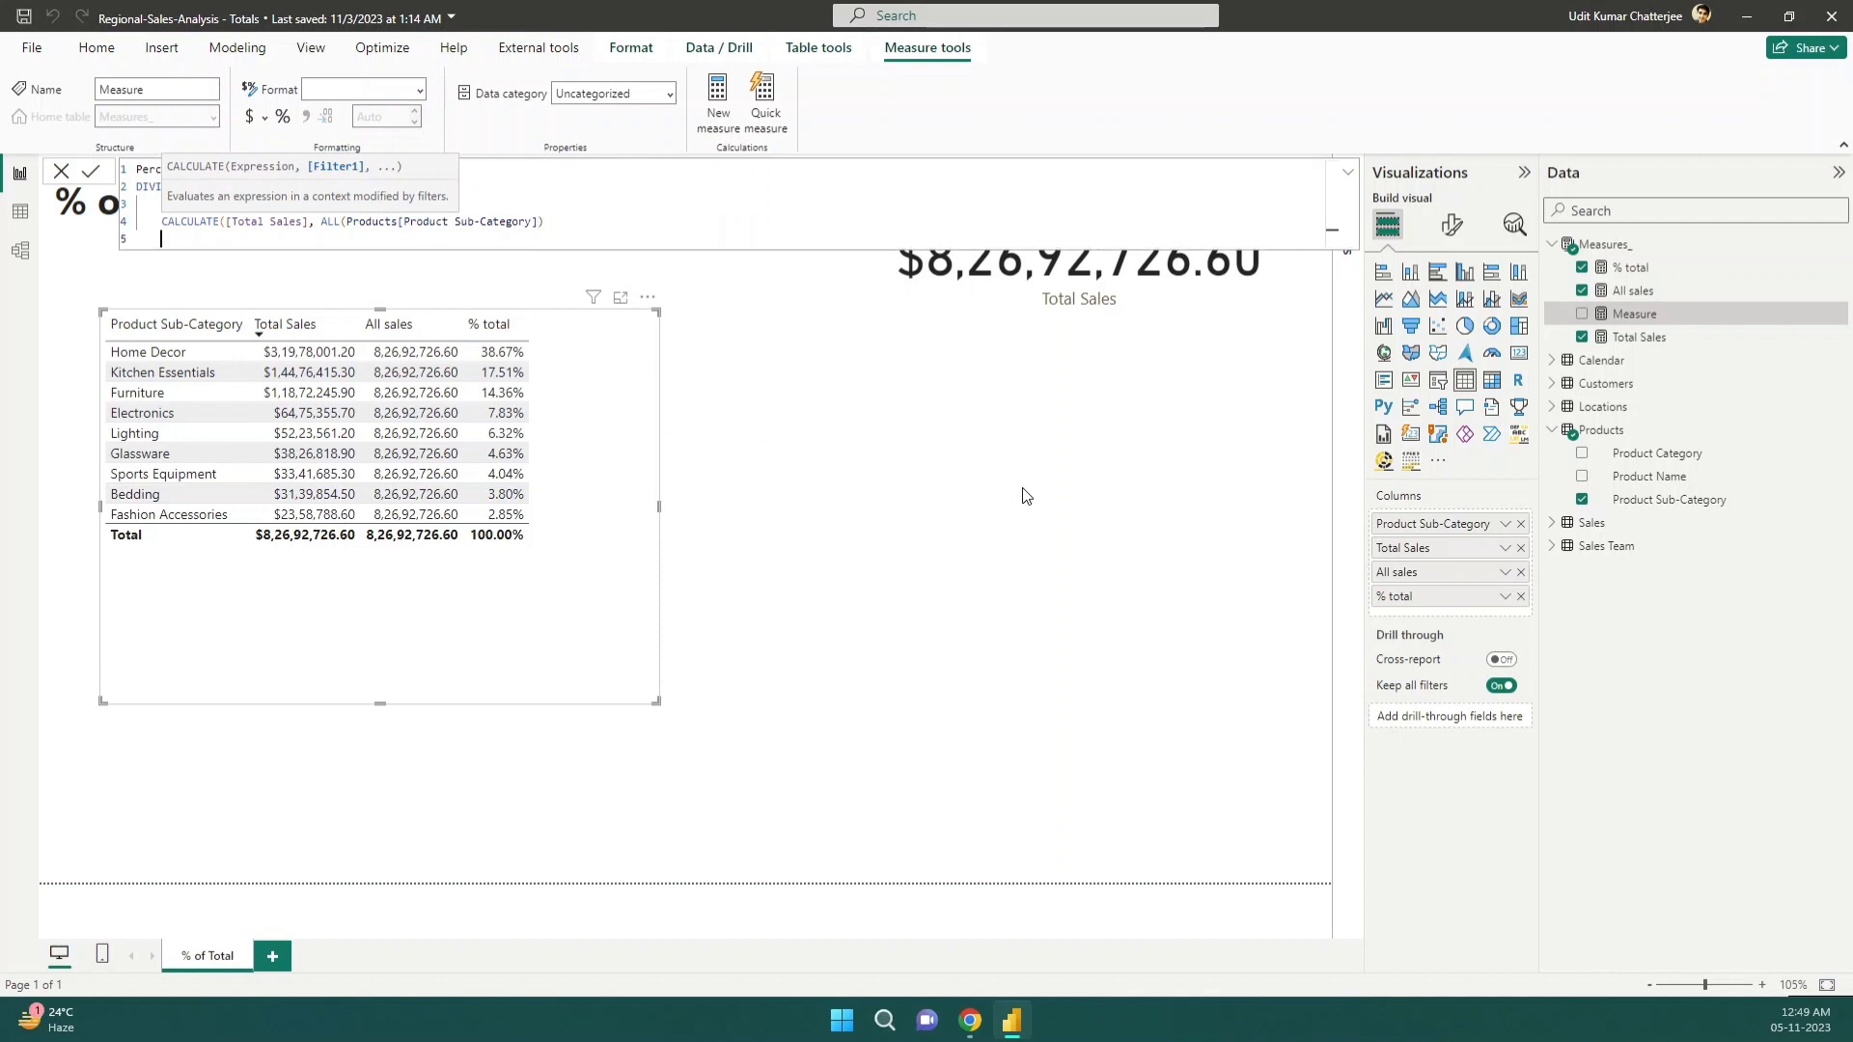
key(Tab)
text())
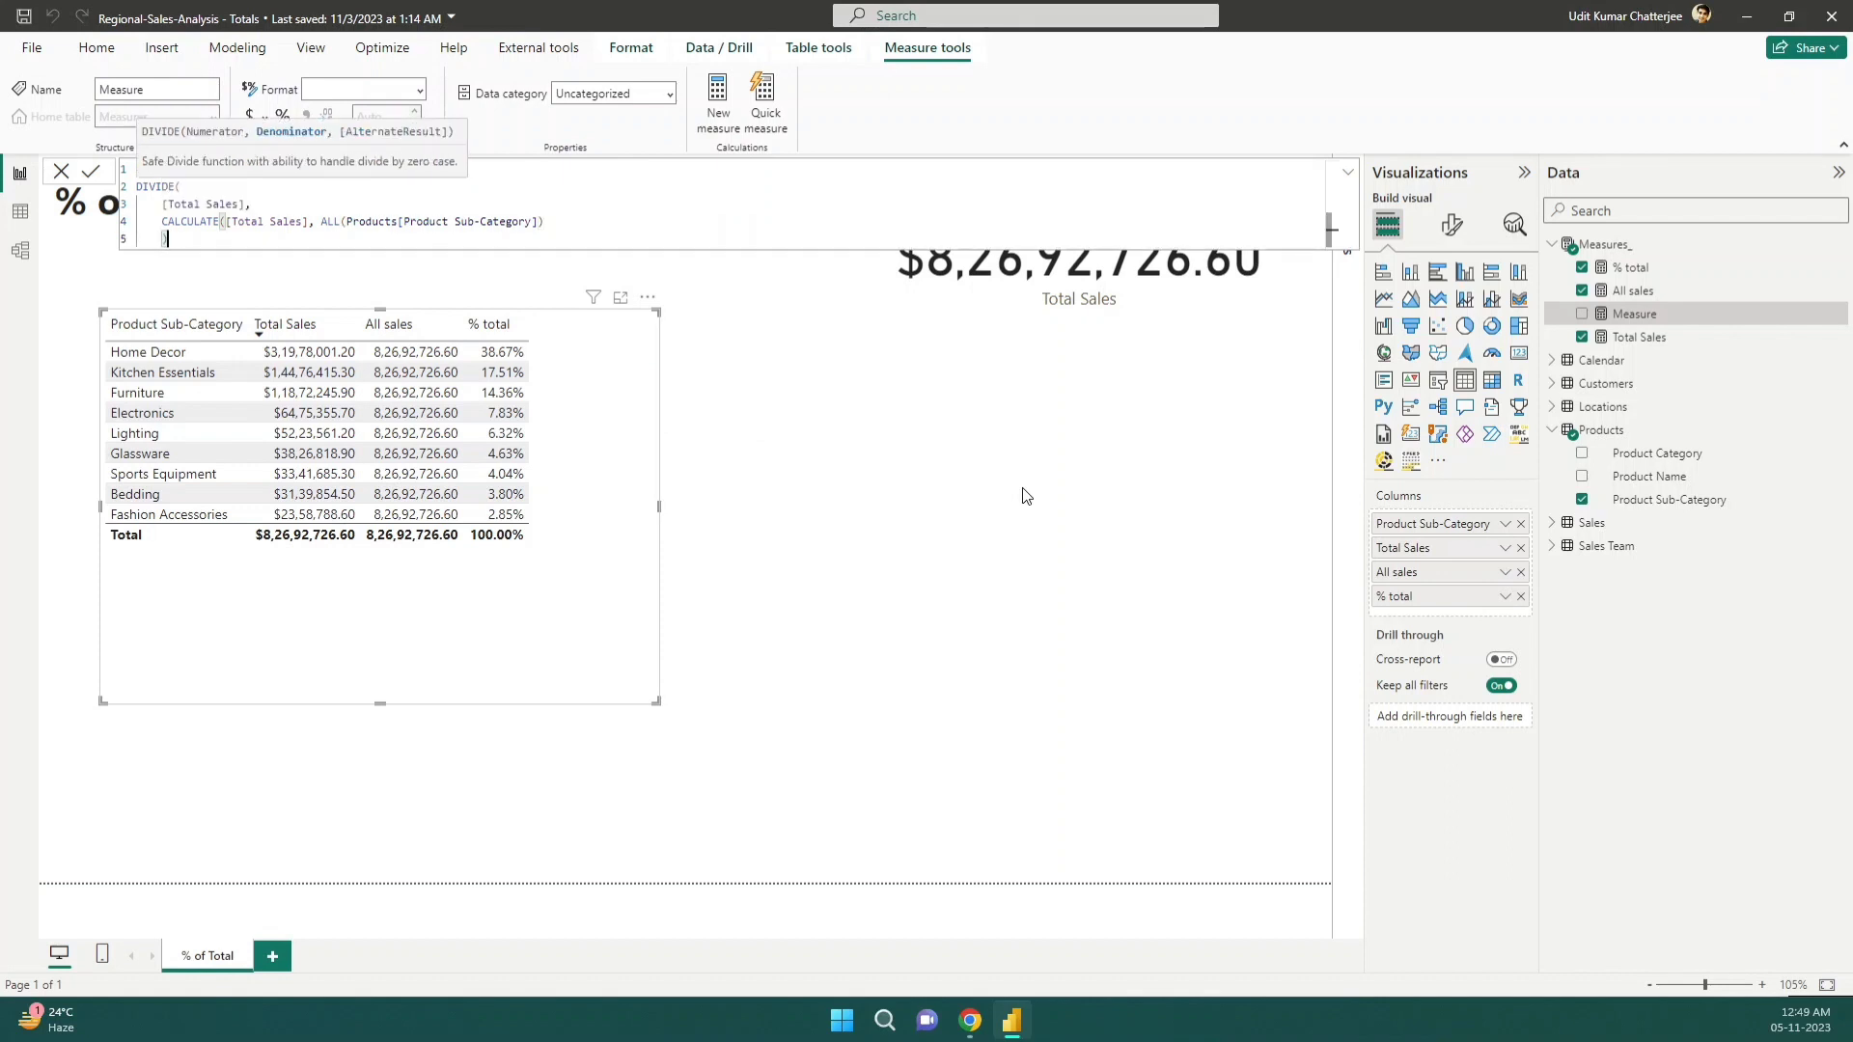
key(Left)
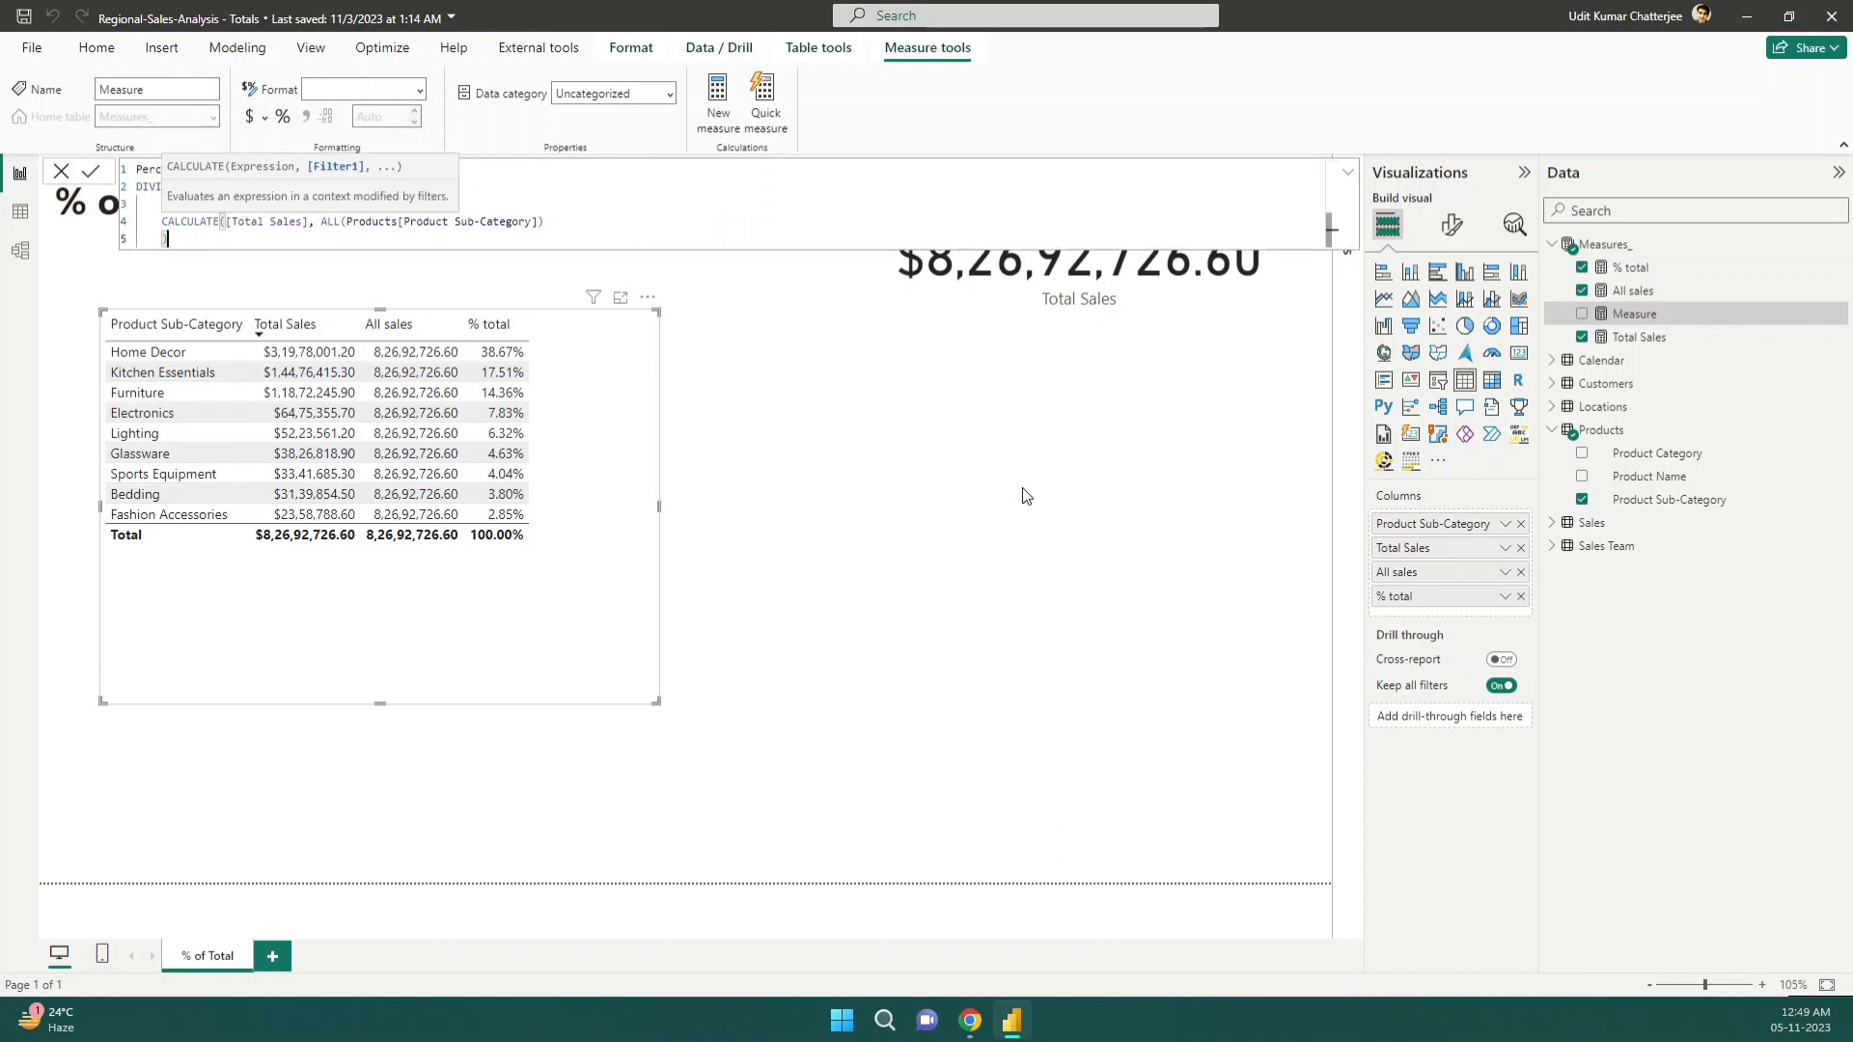
key(Right)
key(shift+Return)
text())
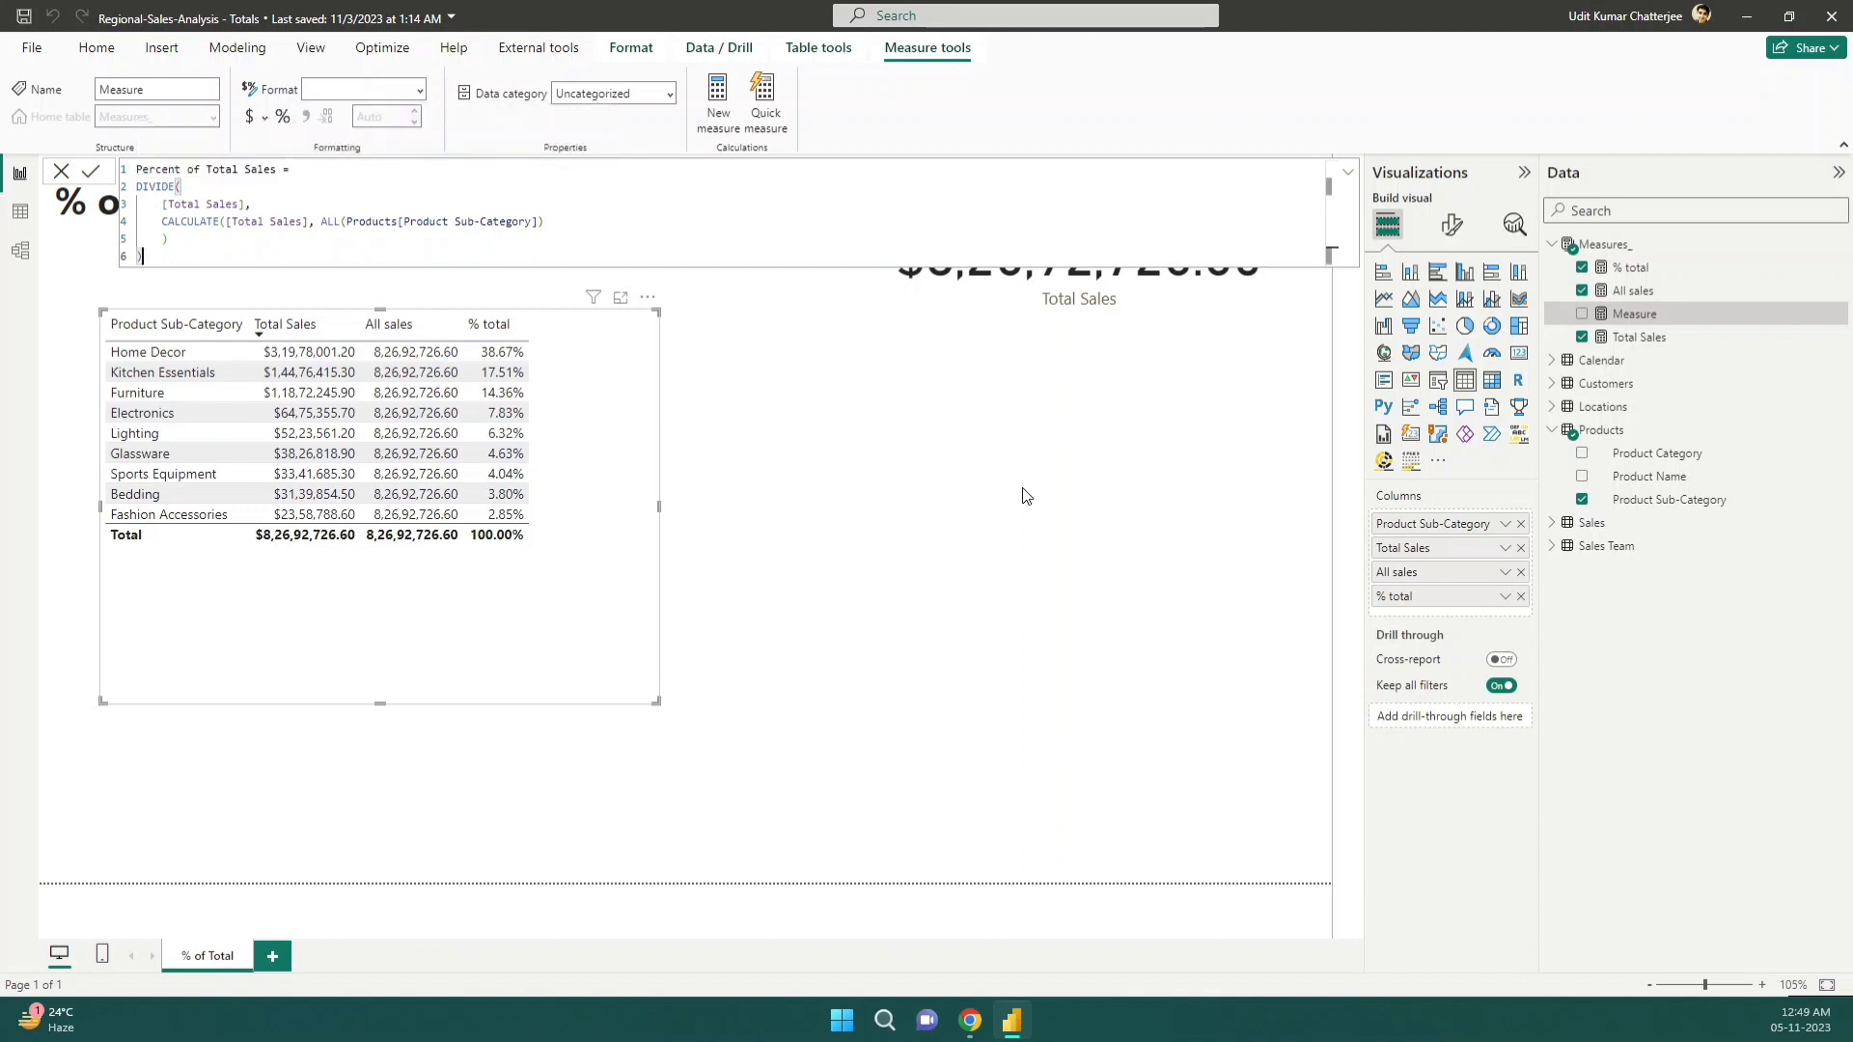
key(Up)
key(BackSpace)
key(BackSpace)
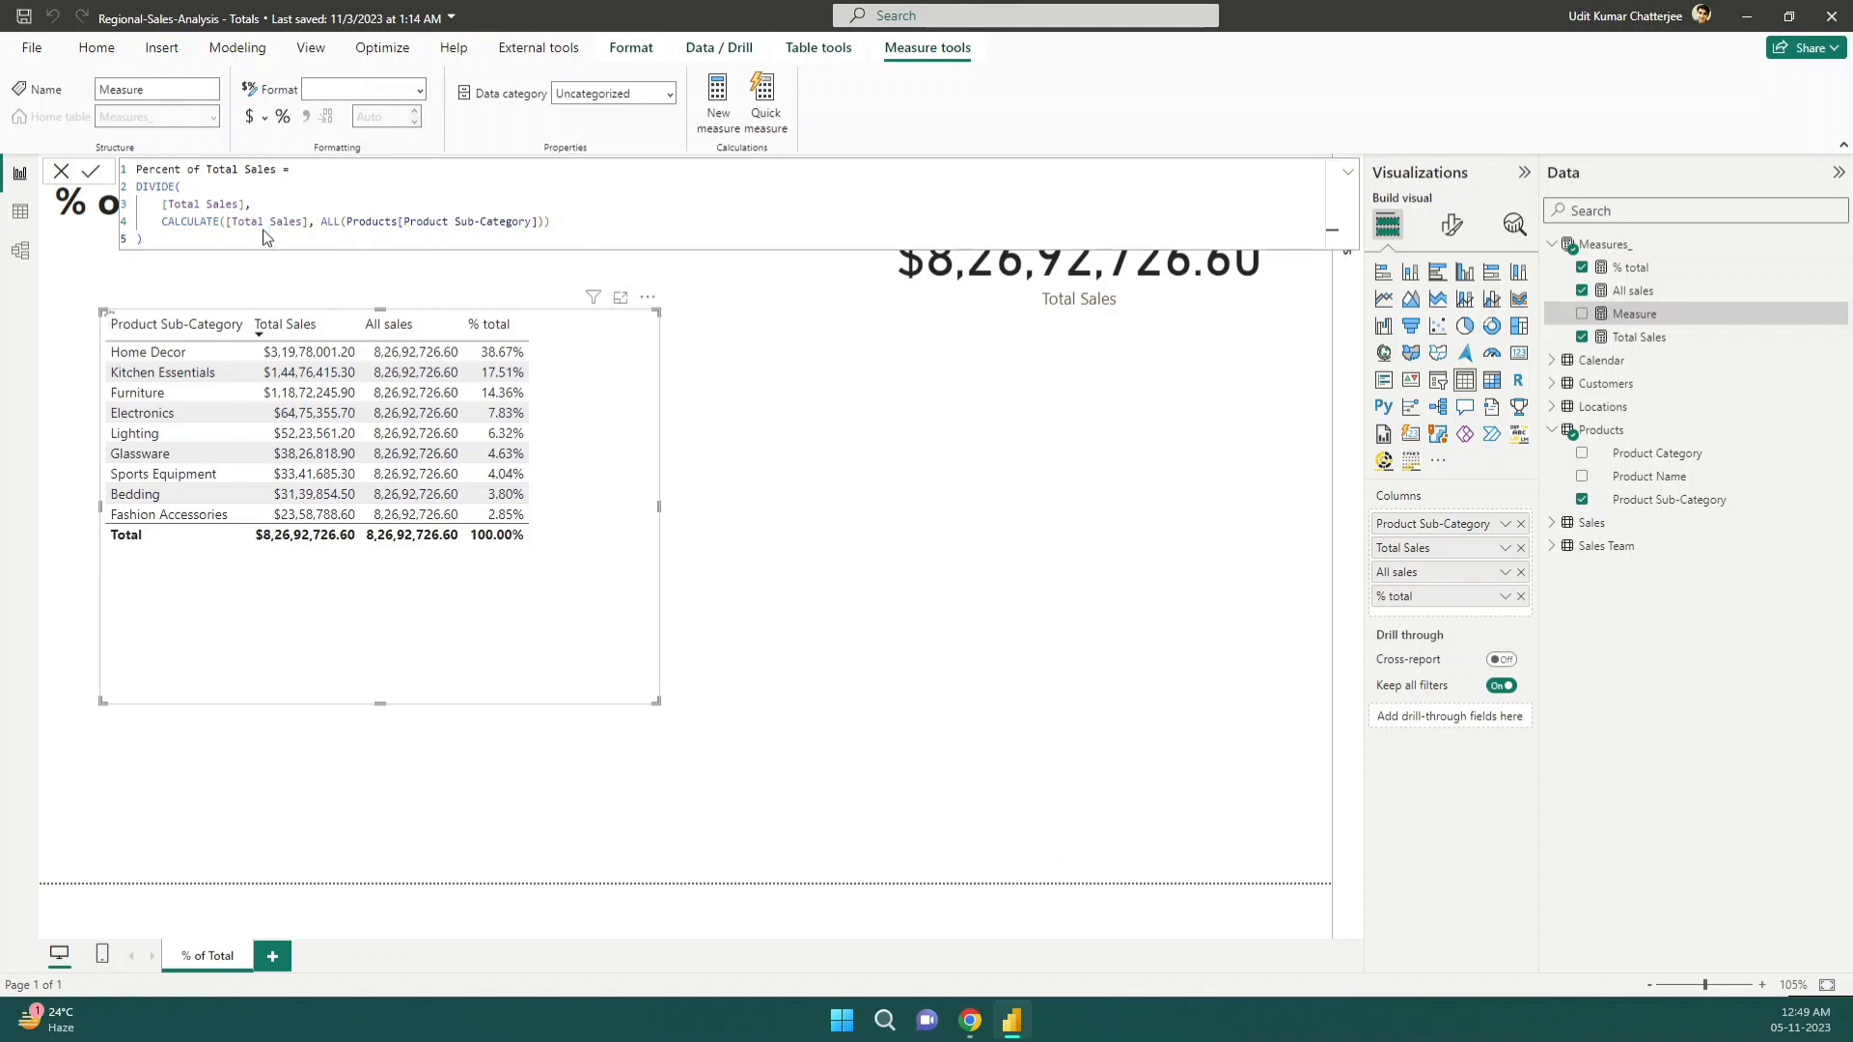
key(Return)
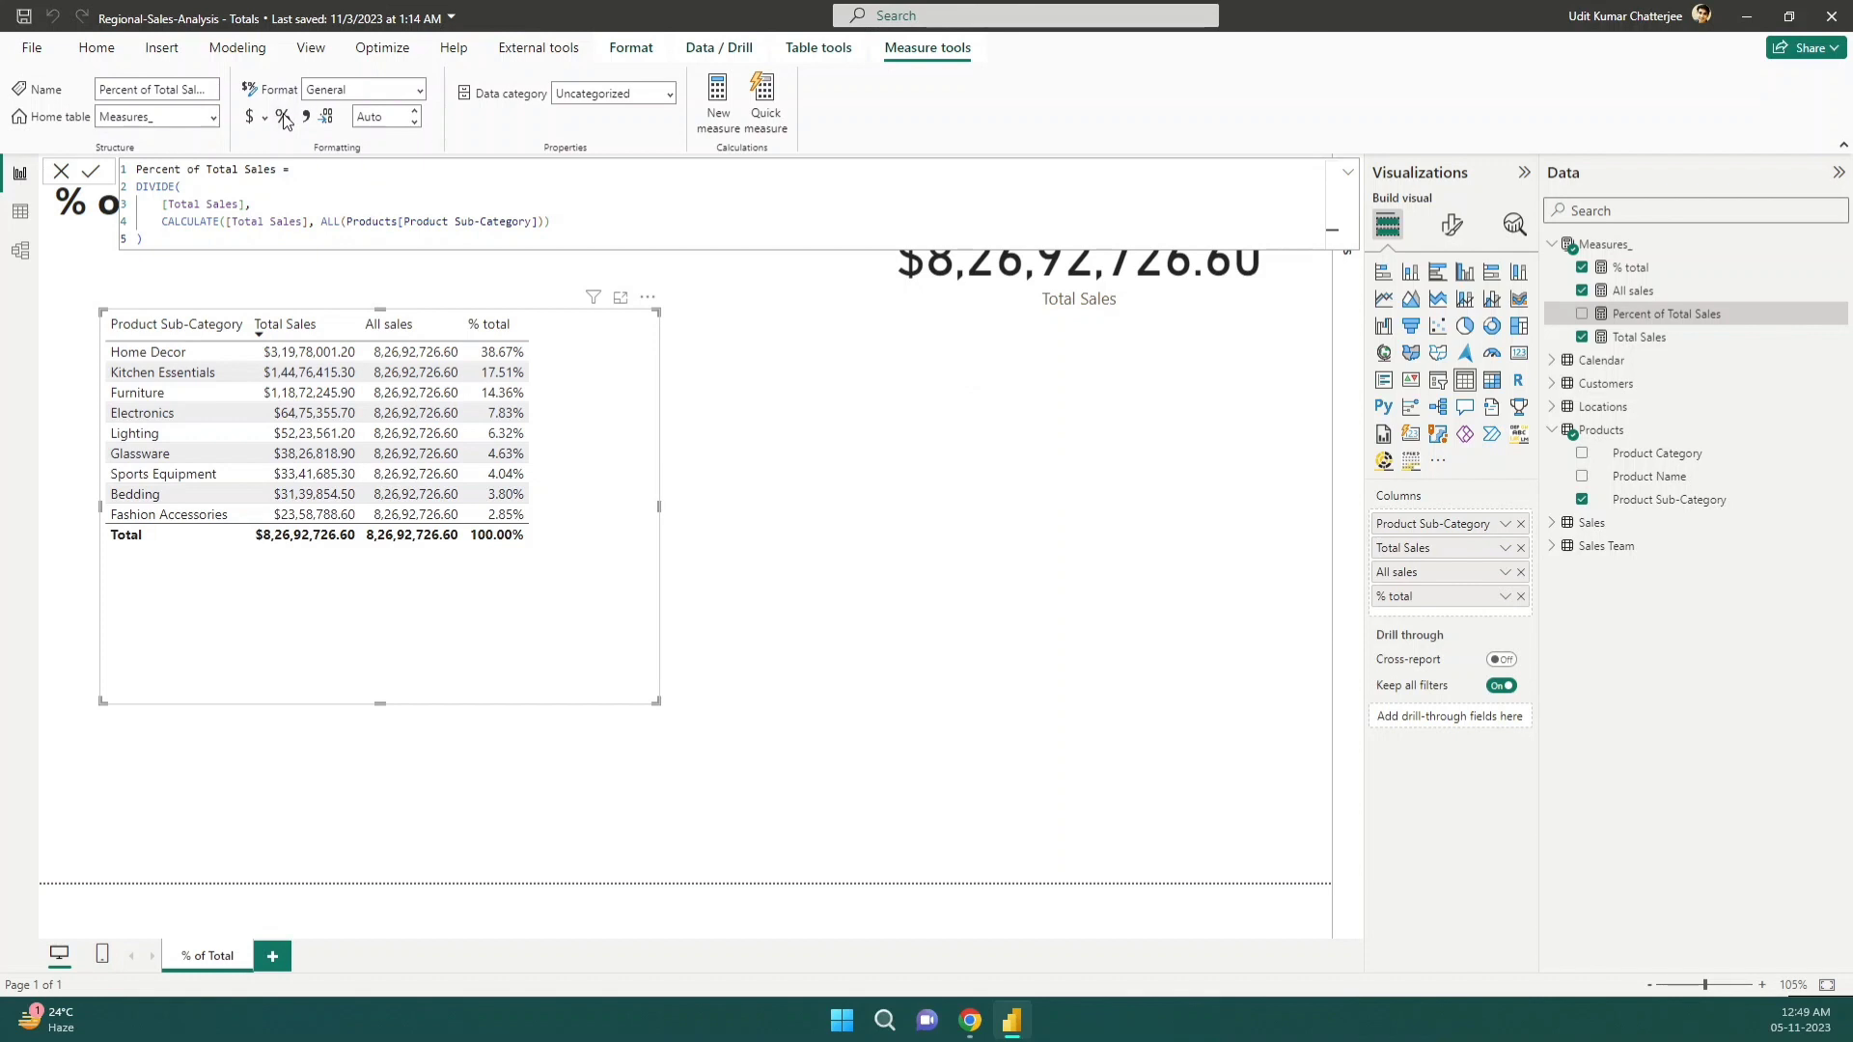
Format Percent of Total Sales as a percentage and add it as the last column of the sub-category table
click(283, 117)
drag(1636, 319, 1450, 606)
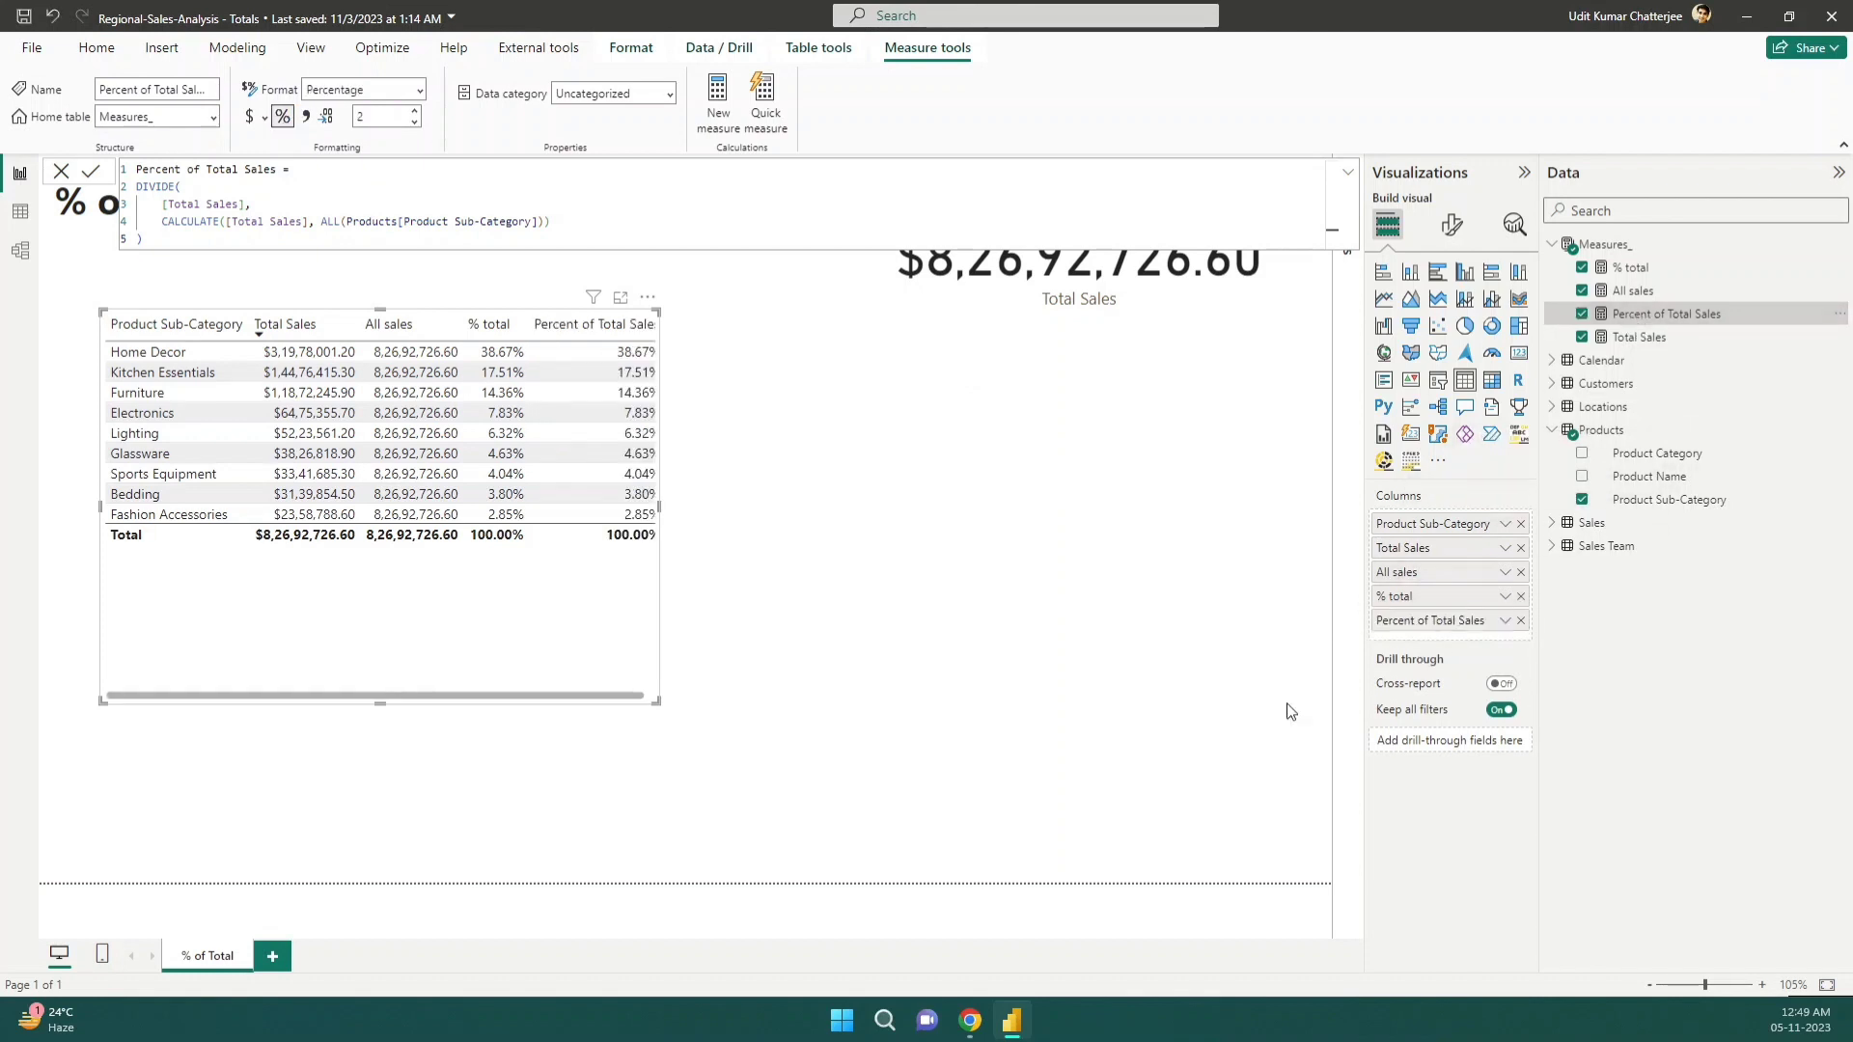
Widen the sub-category table until the Percent of Total Sales column fits completely, and leave the measure's formula
drag(660, 507, 748, 507)
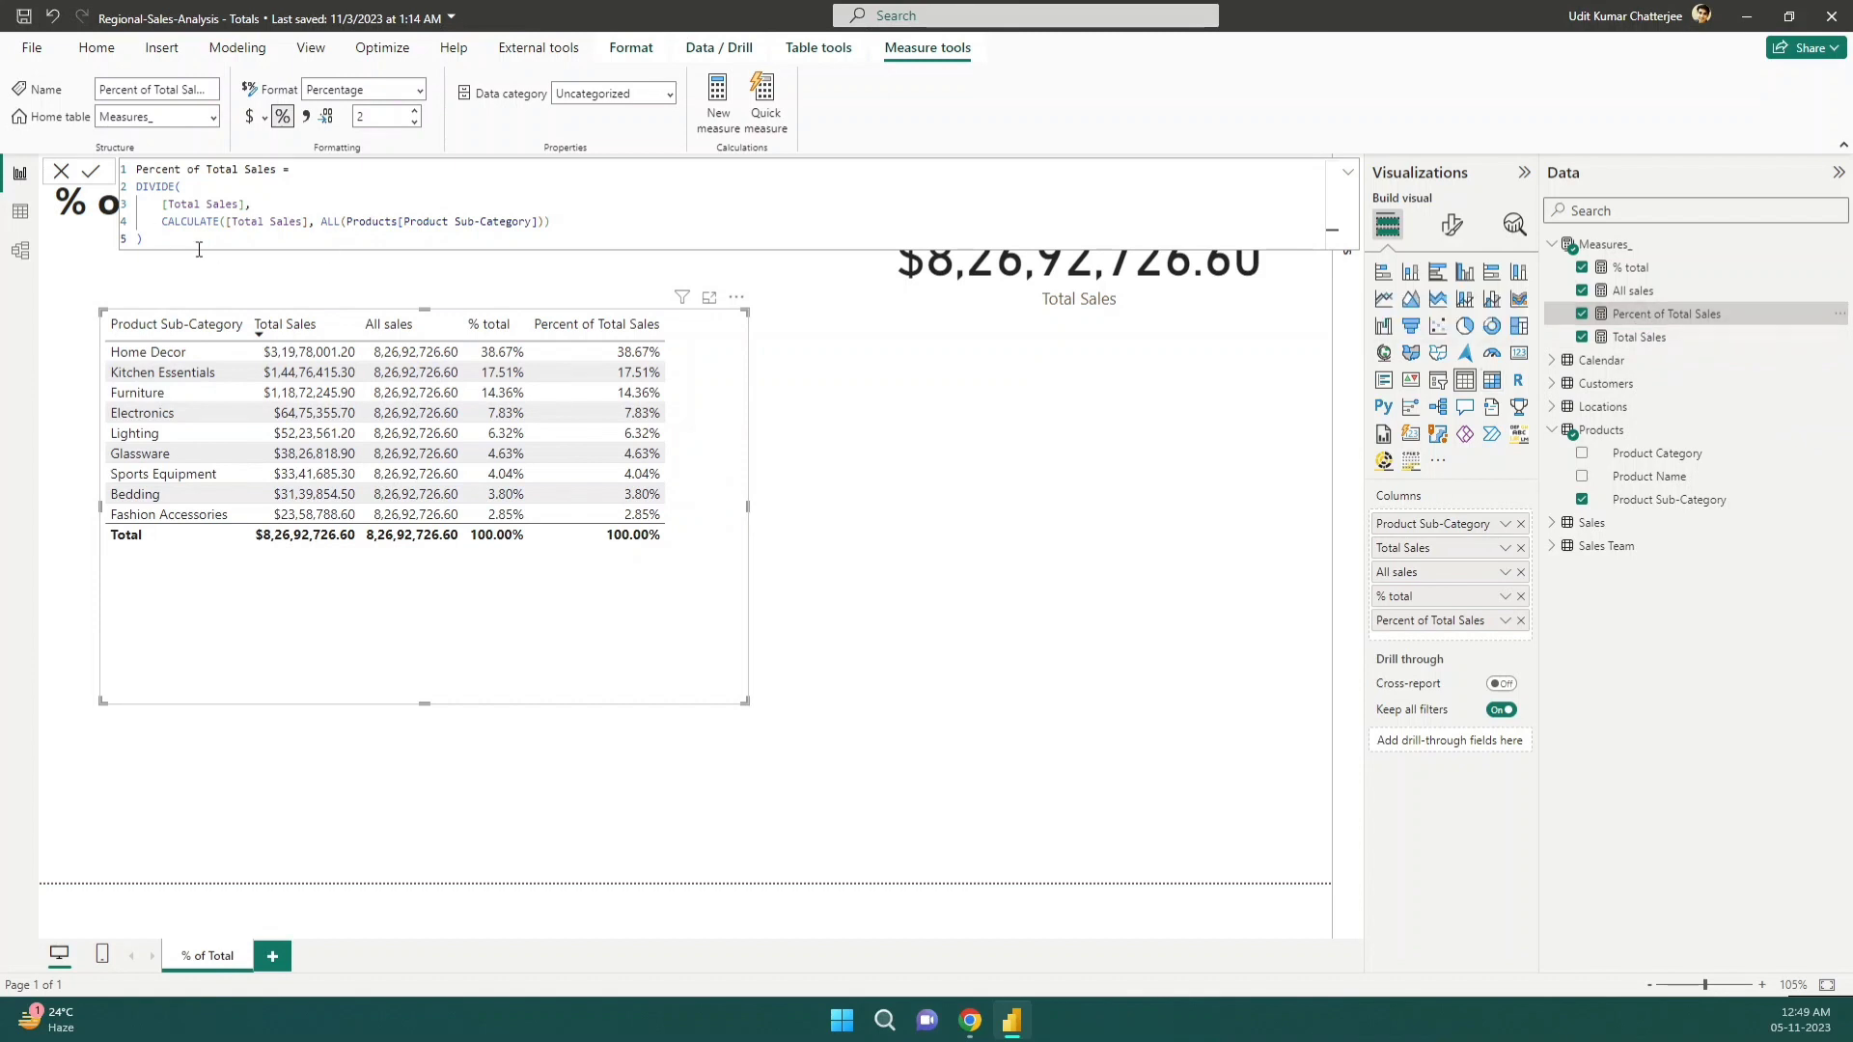
drag(198, 249, 138, 166)
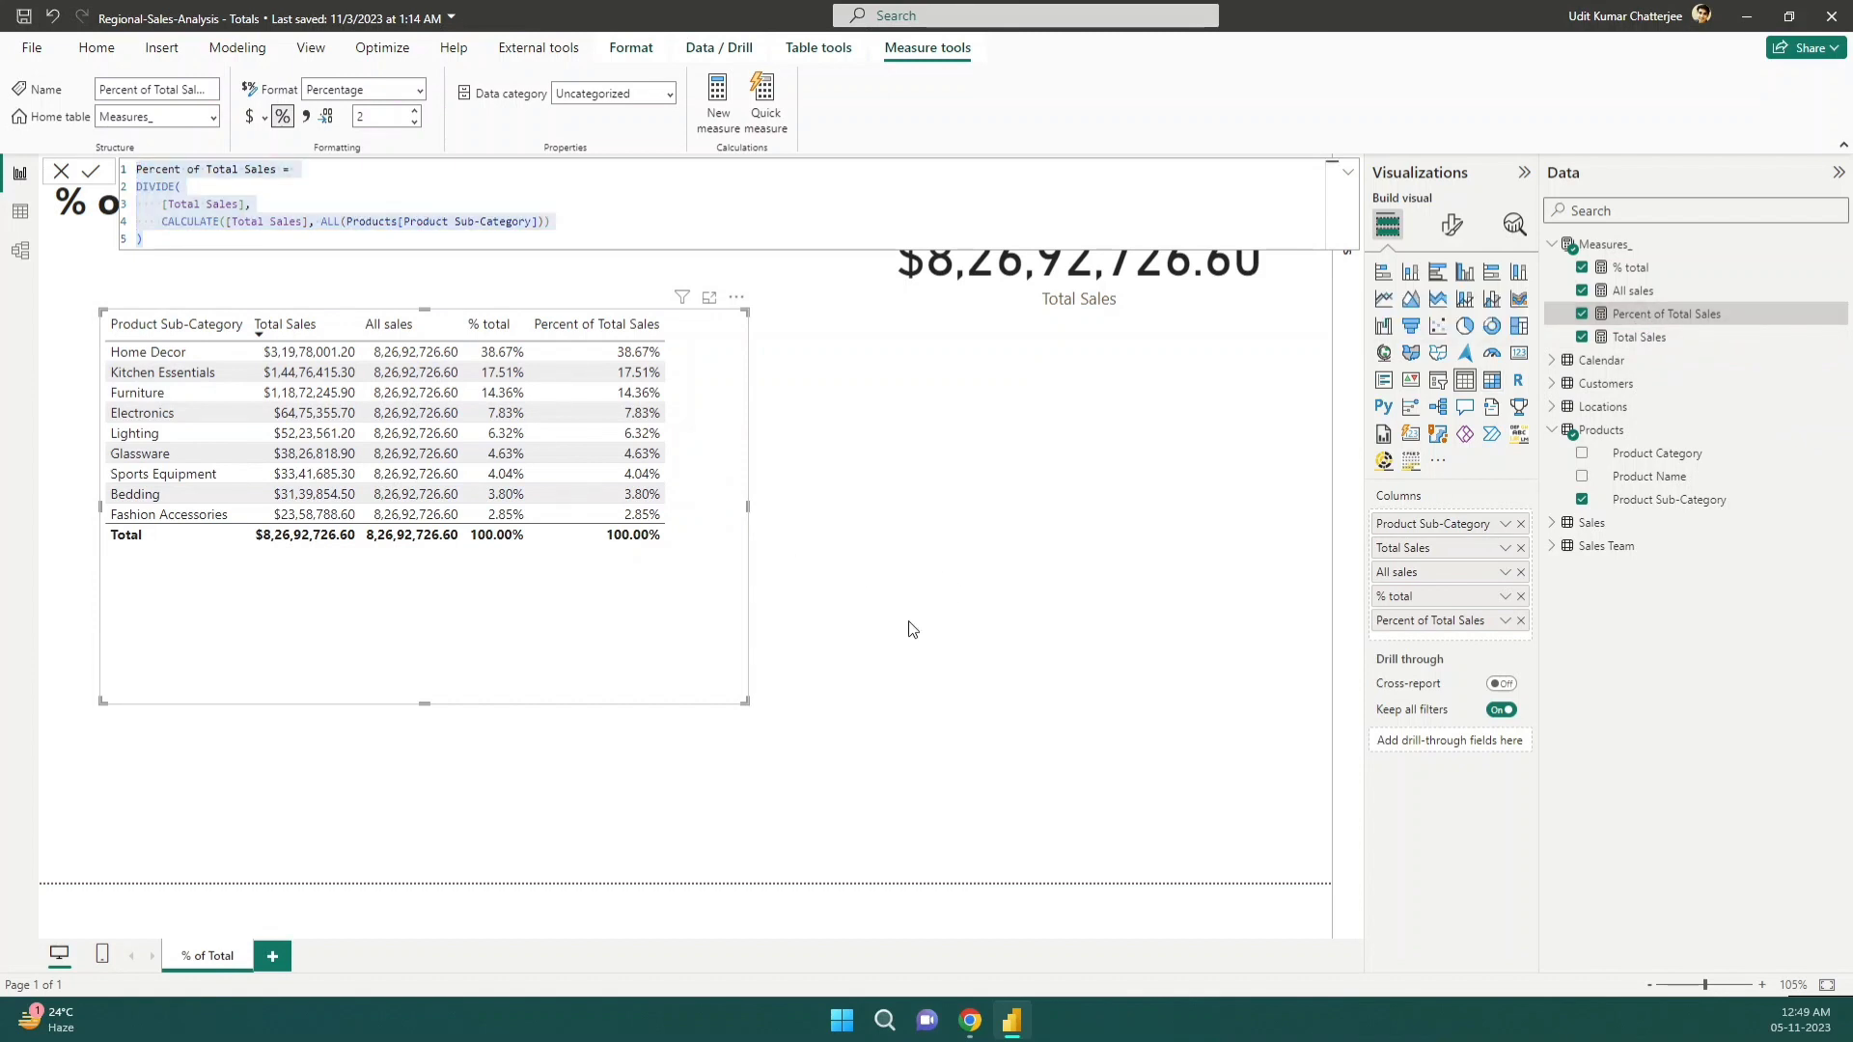
click(752, 510)
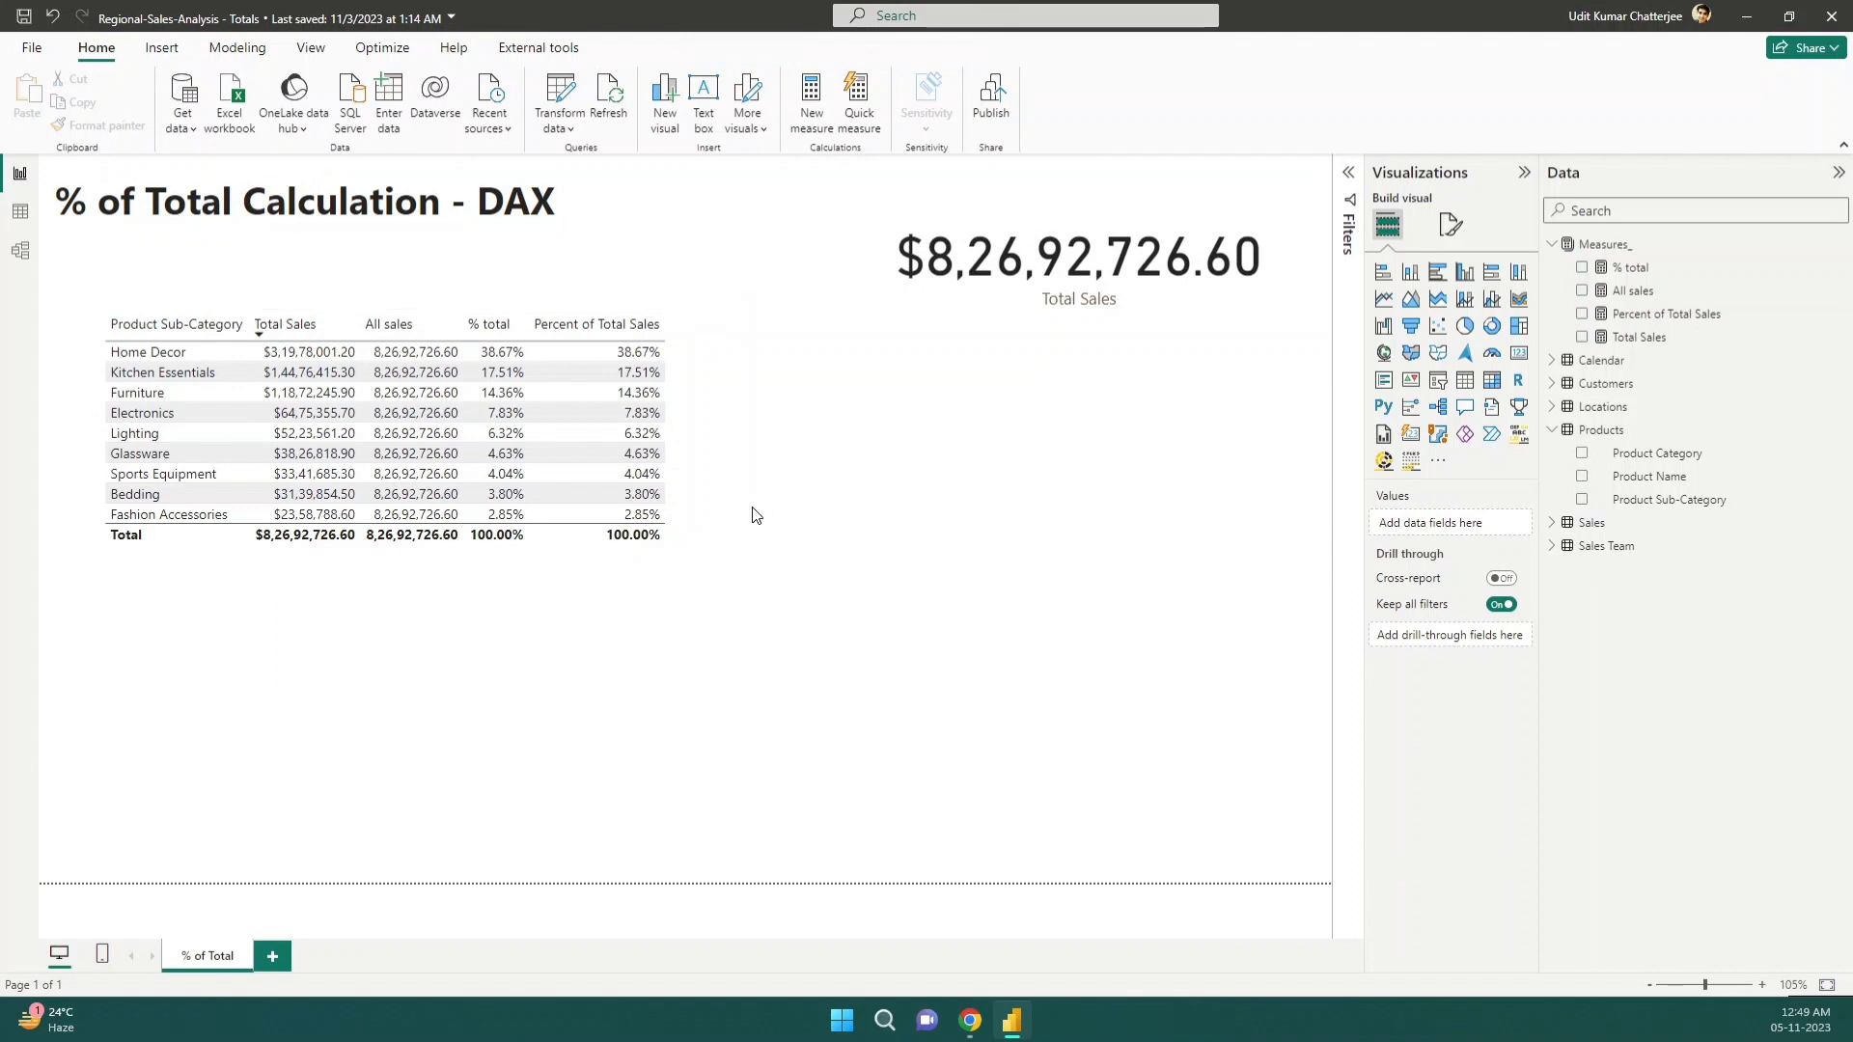
click(753, 516)
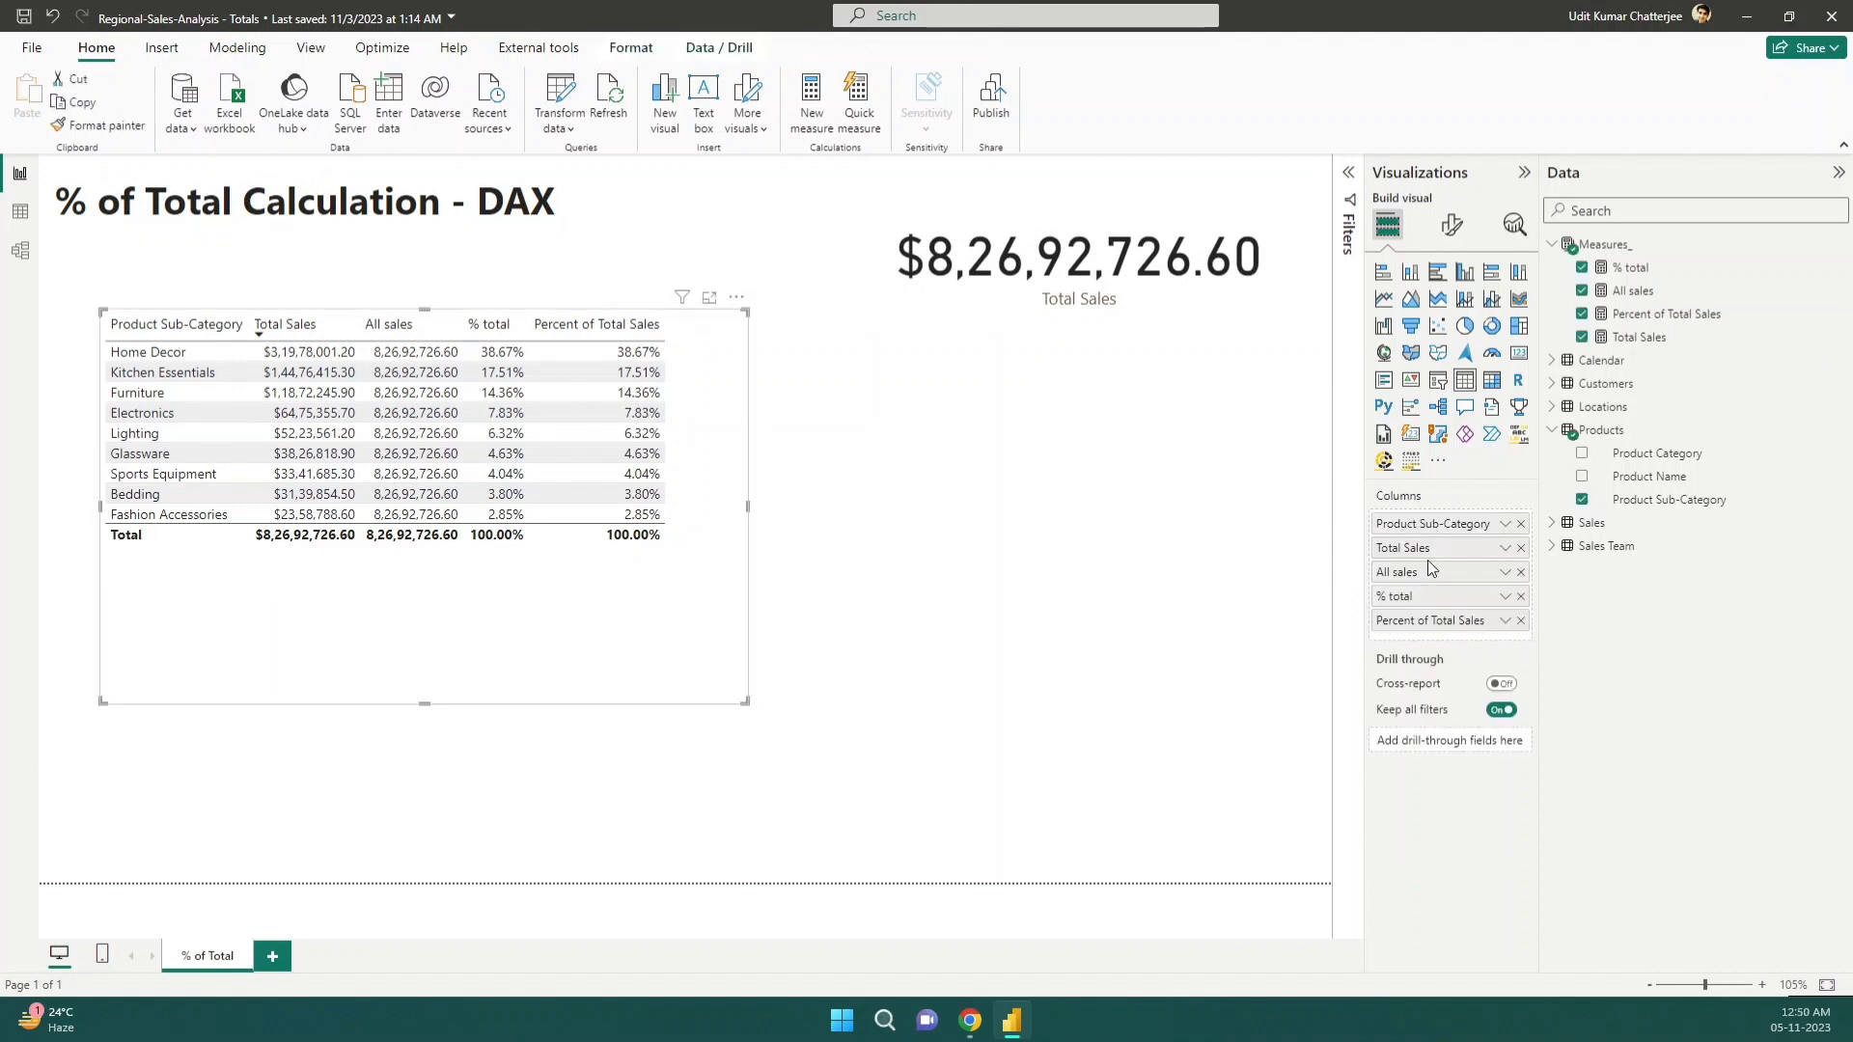
Add a slicer on the Region field from Locations below the Total Sales card
key(Escape)
click(1552, 406)
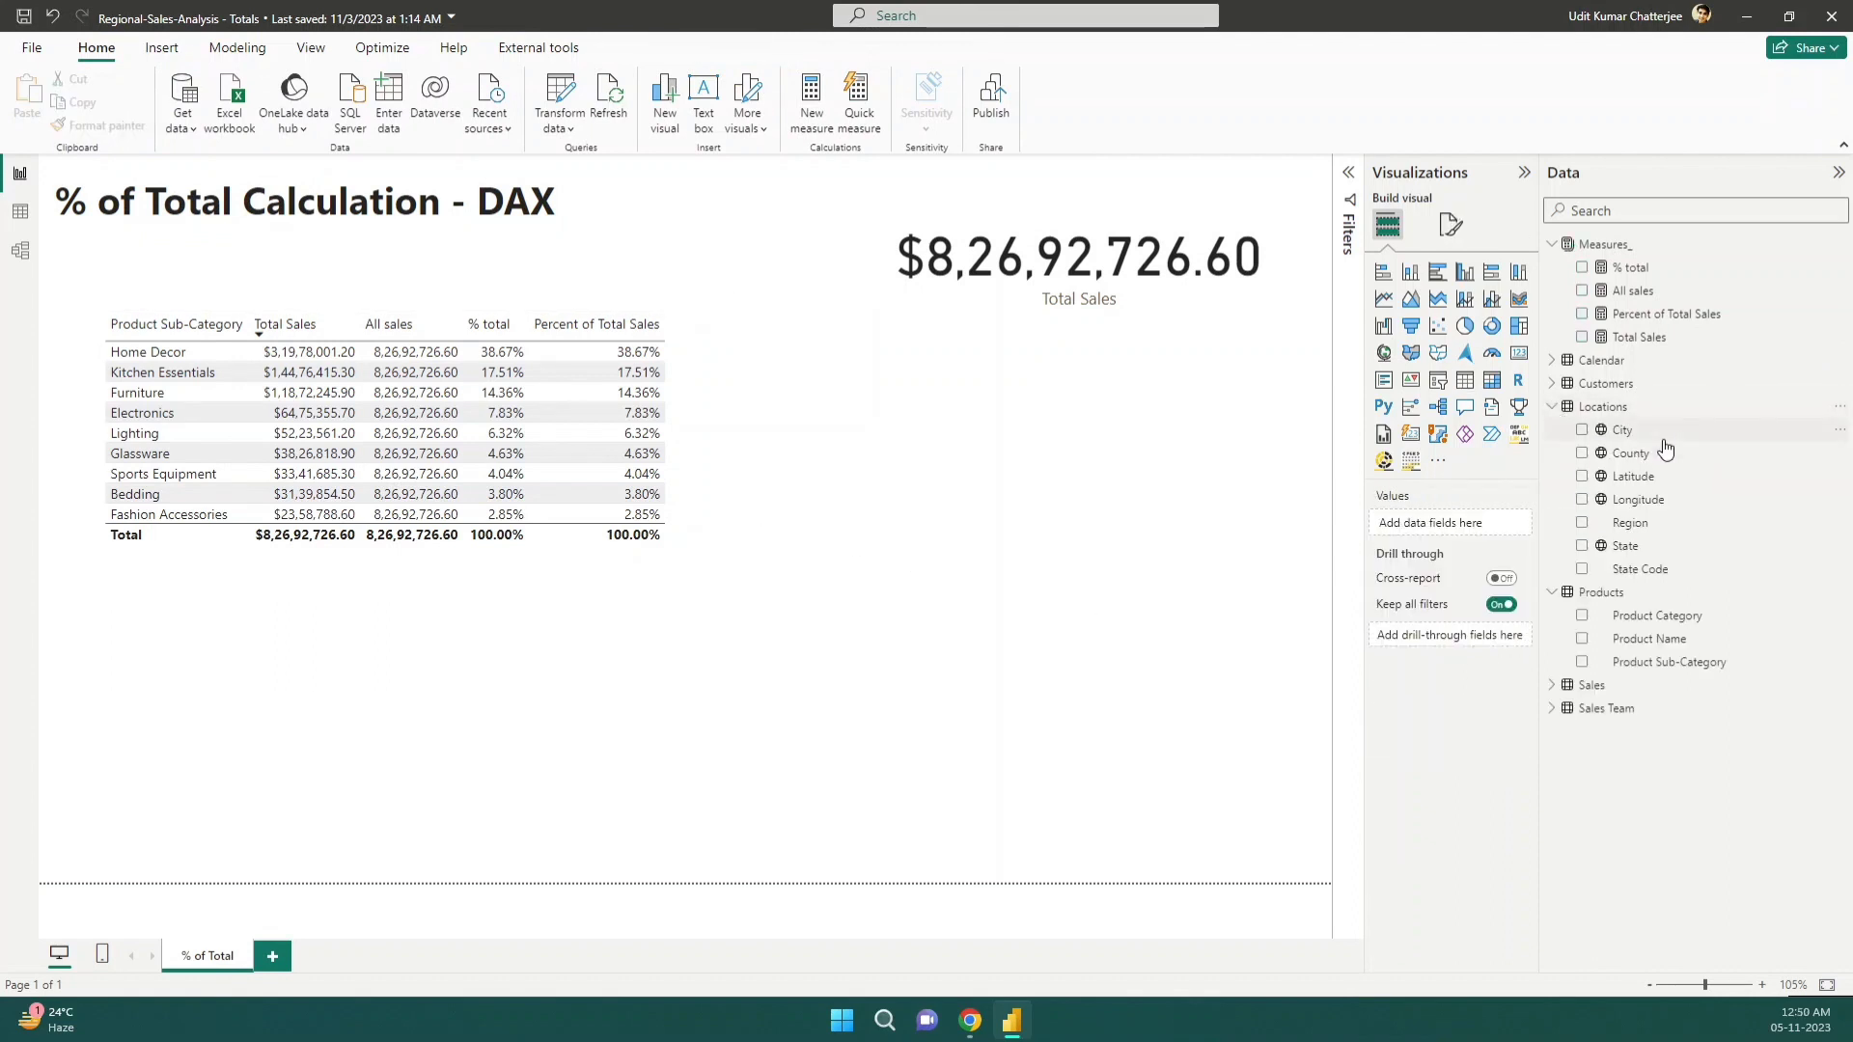
drag(1640, 526, 1156, 390)
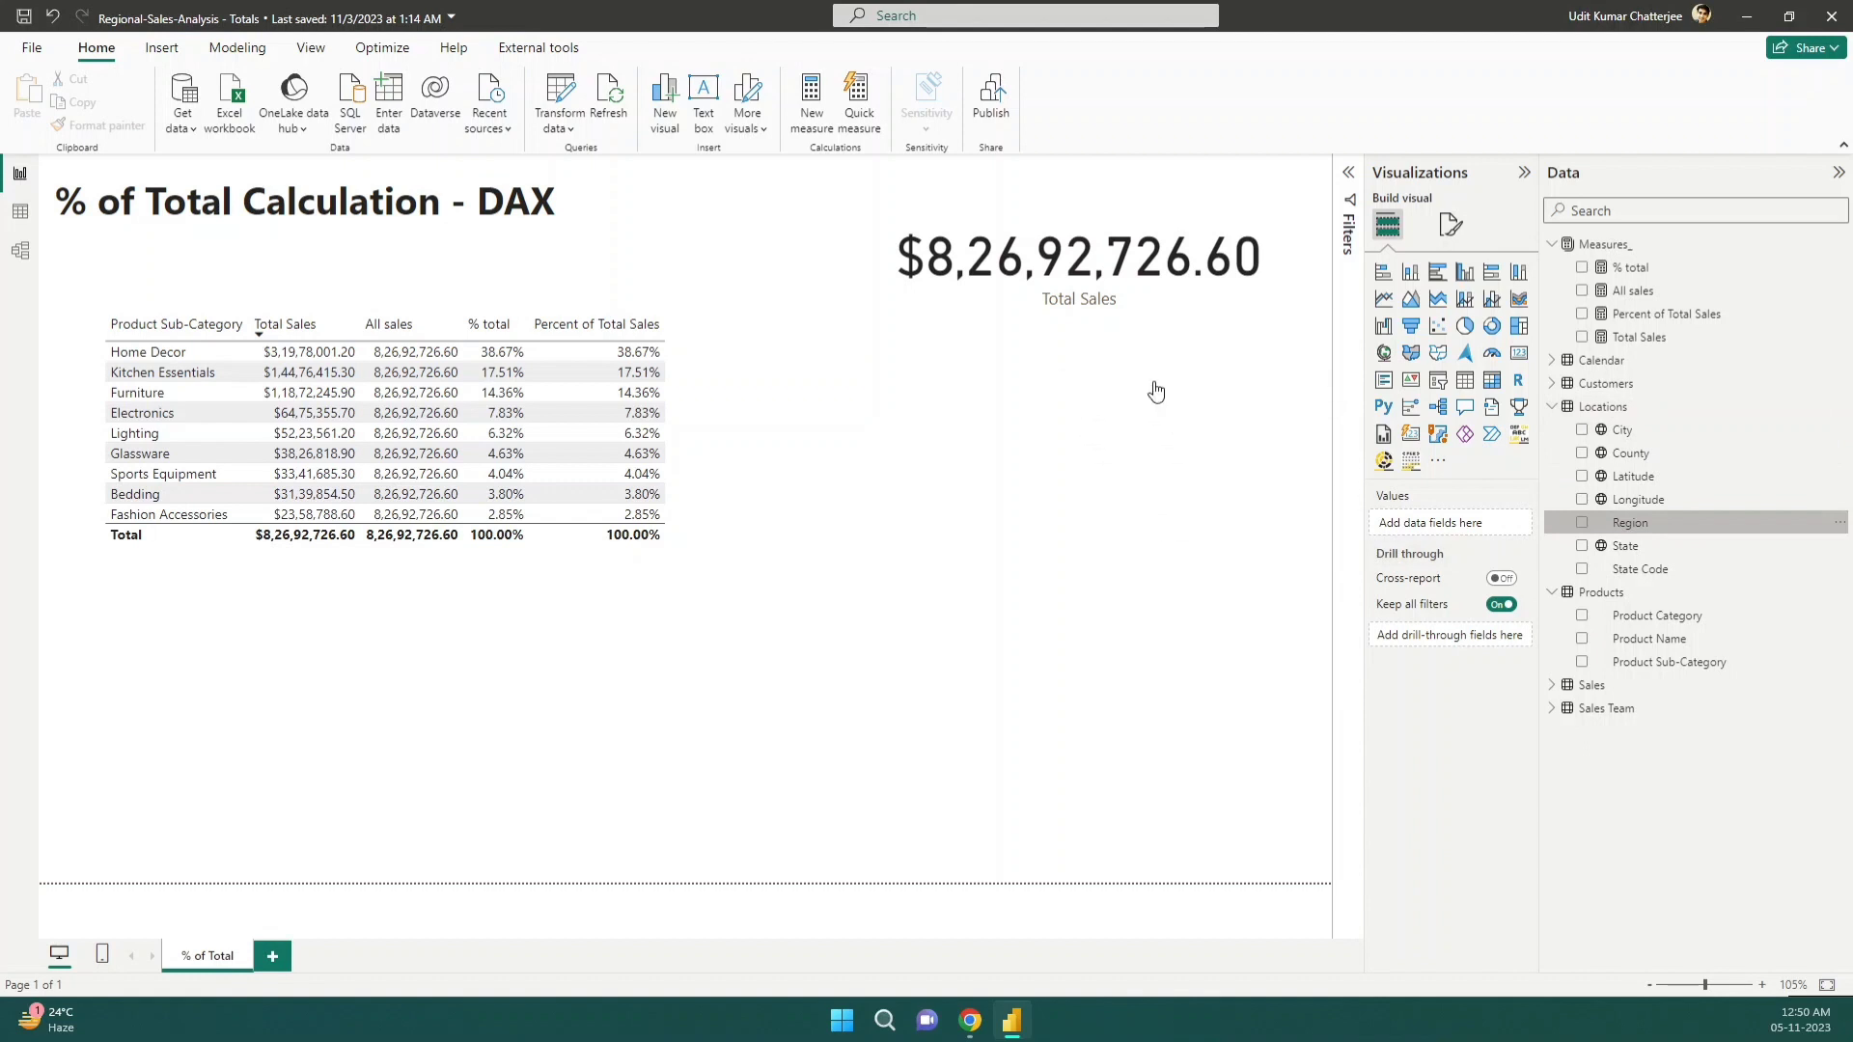
click(1445, 384)
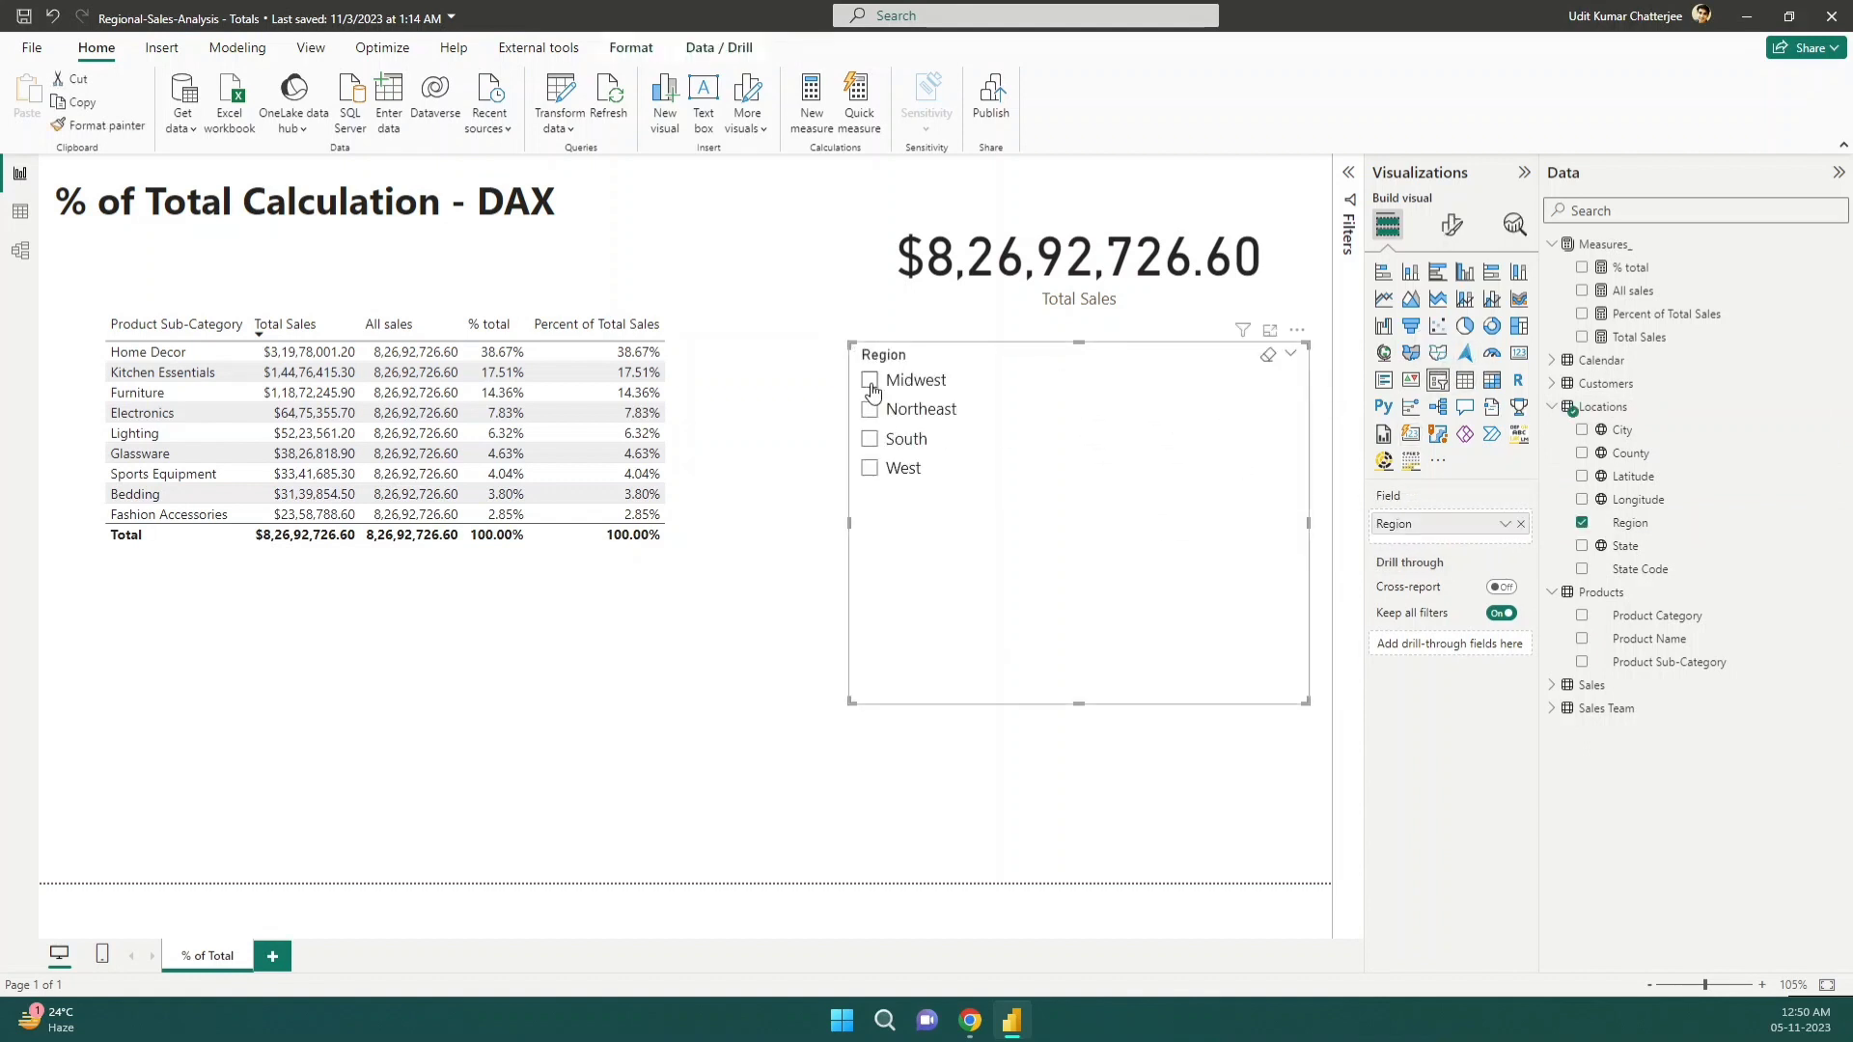
Filter the page by Midwest, Northeast, South and West one after another to check the percentages, and clear the region selection
click(871, 384)
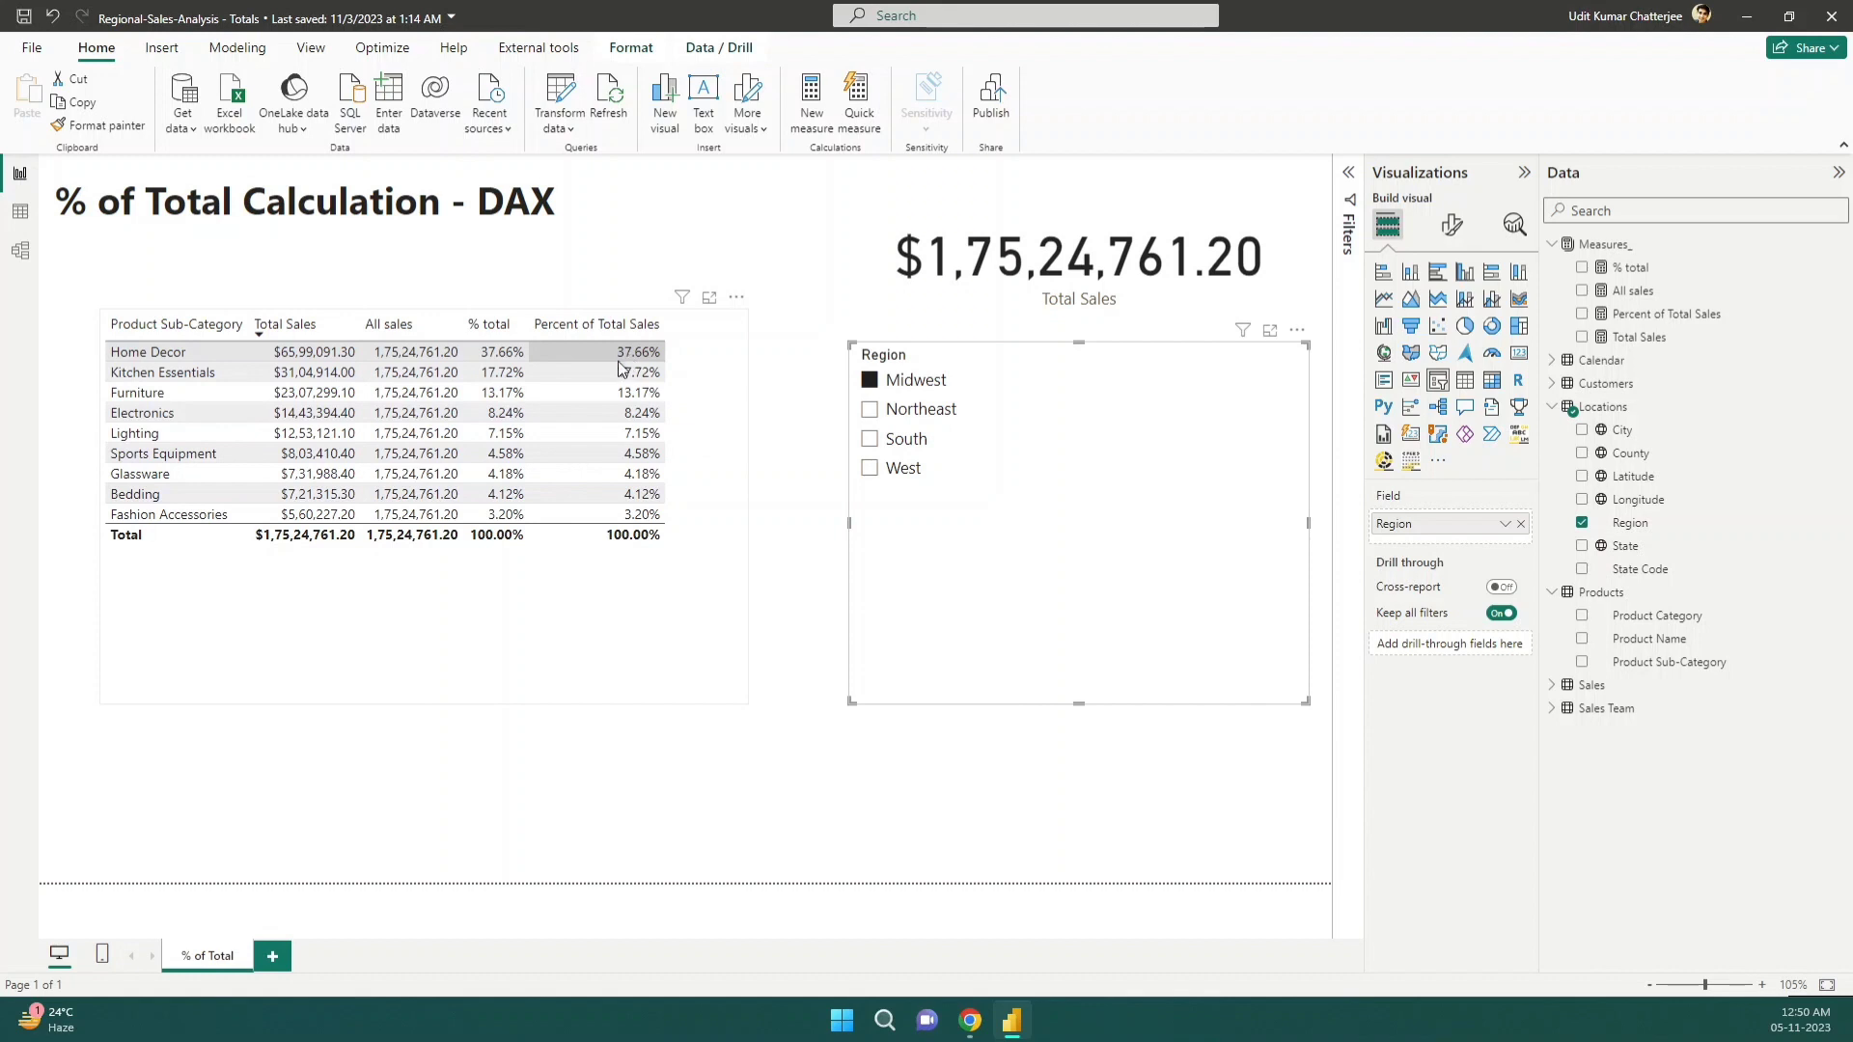
click(872, 413)
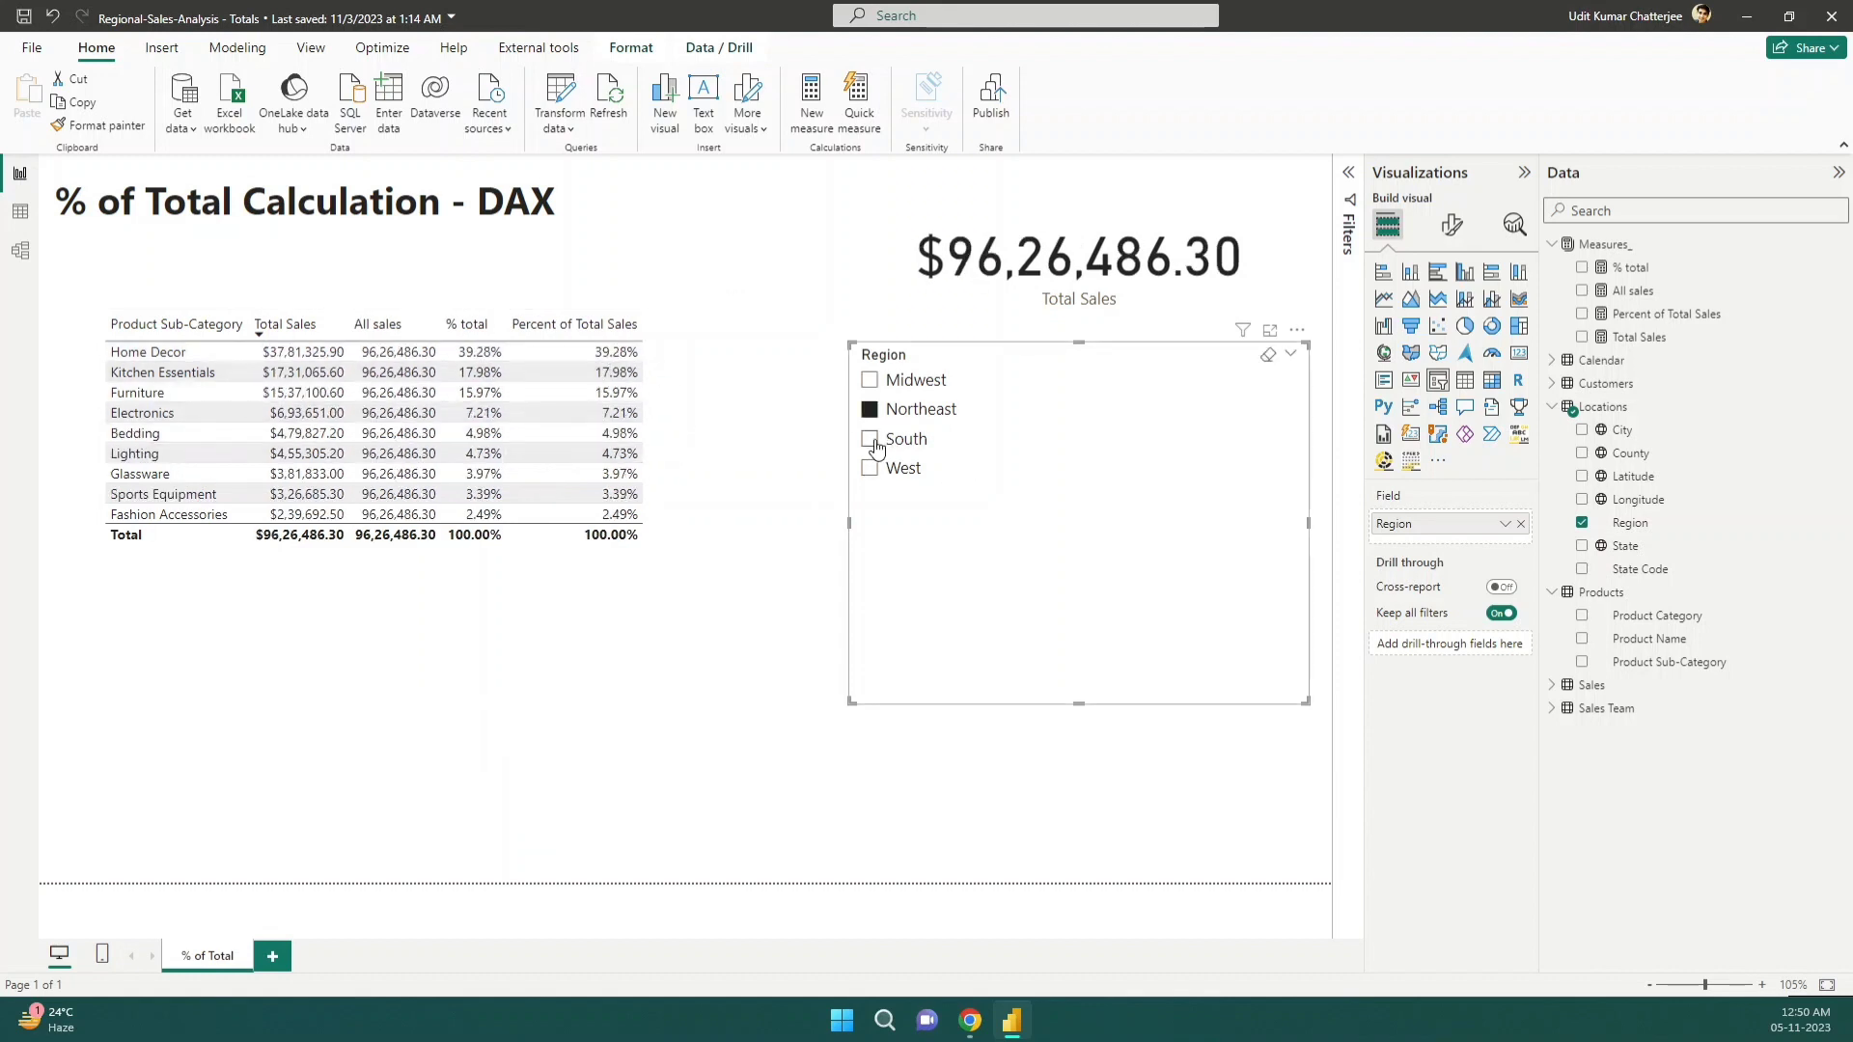
click(872, 441)
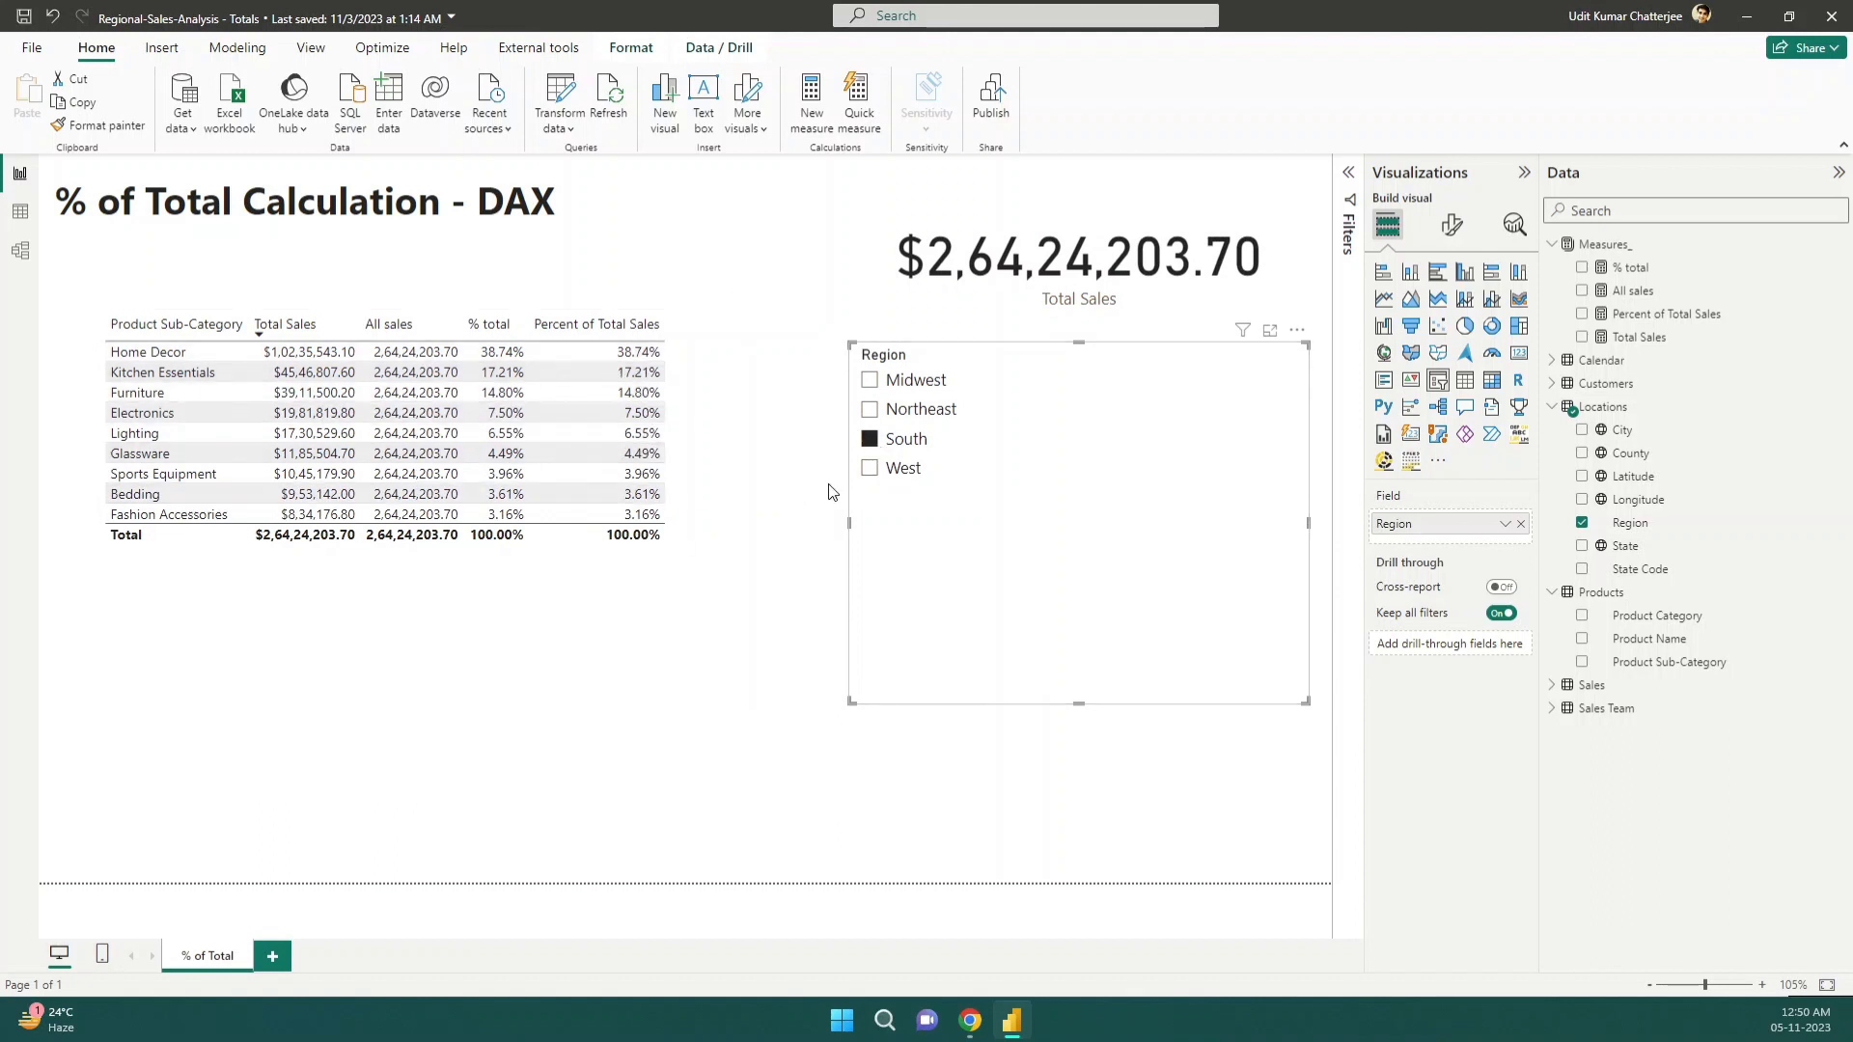
click(869, 469)
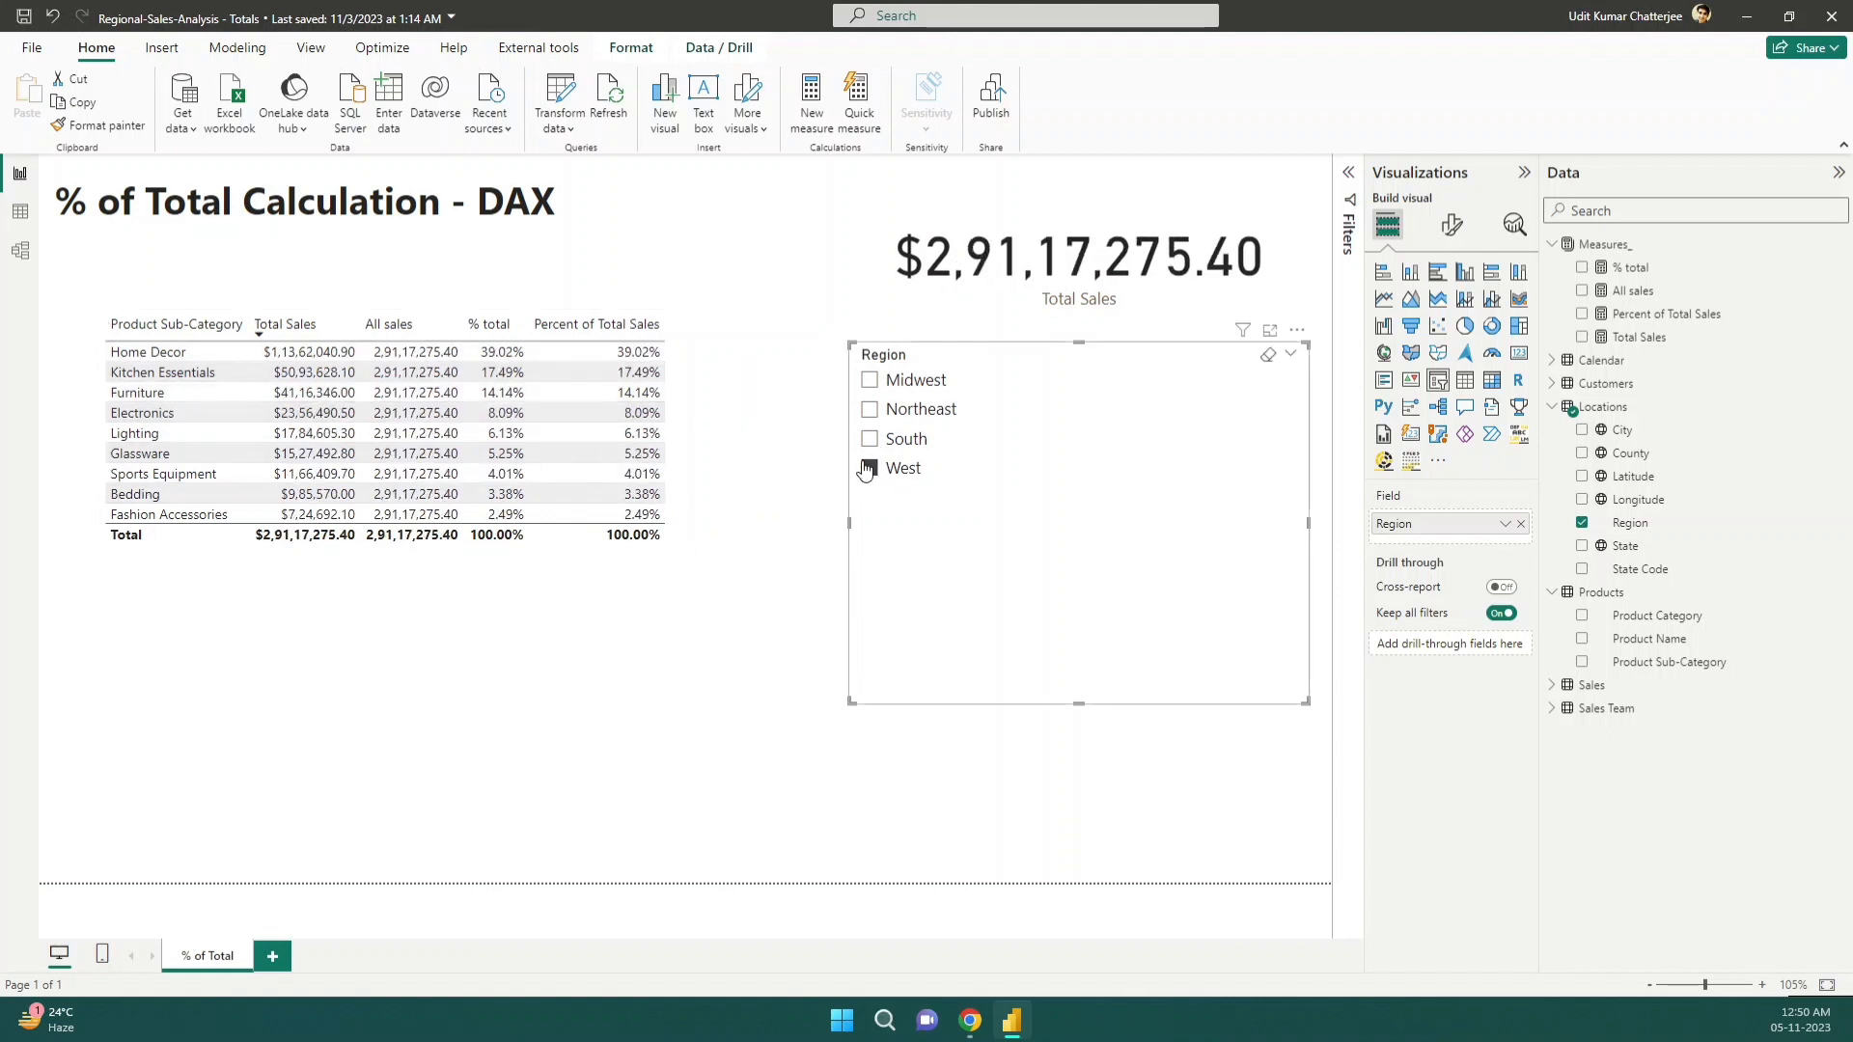
click(869, 469)
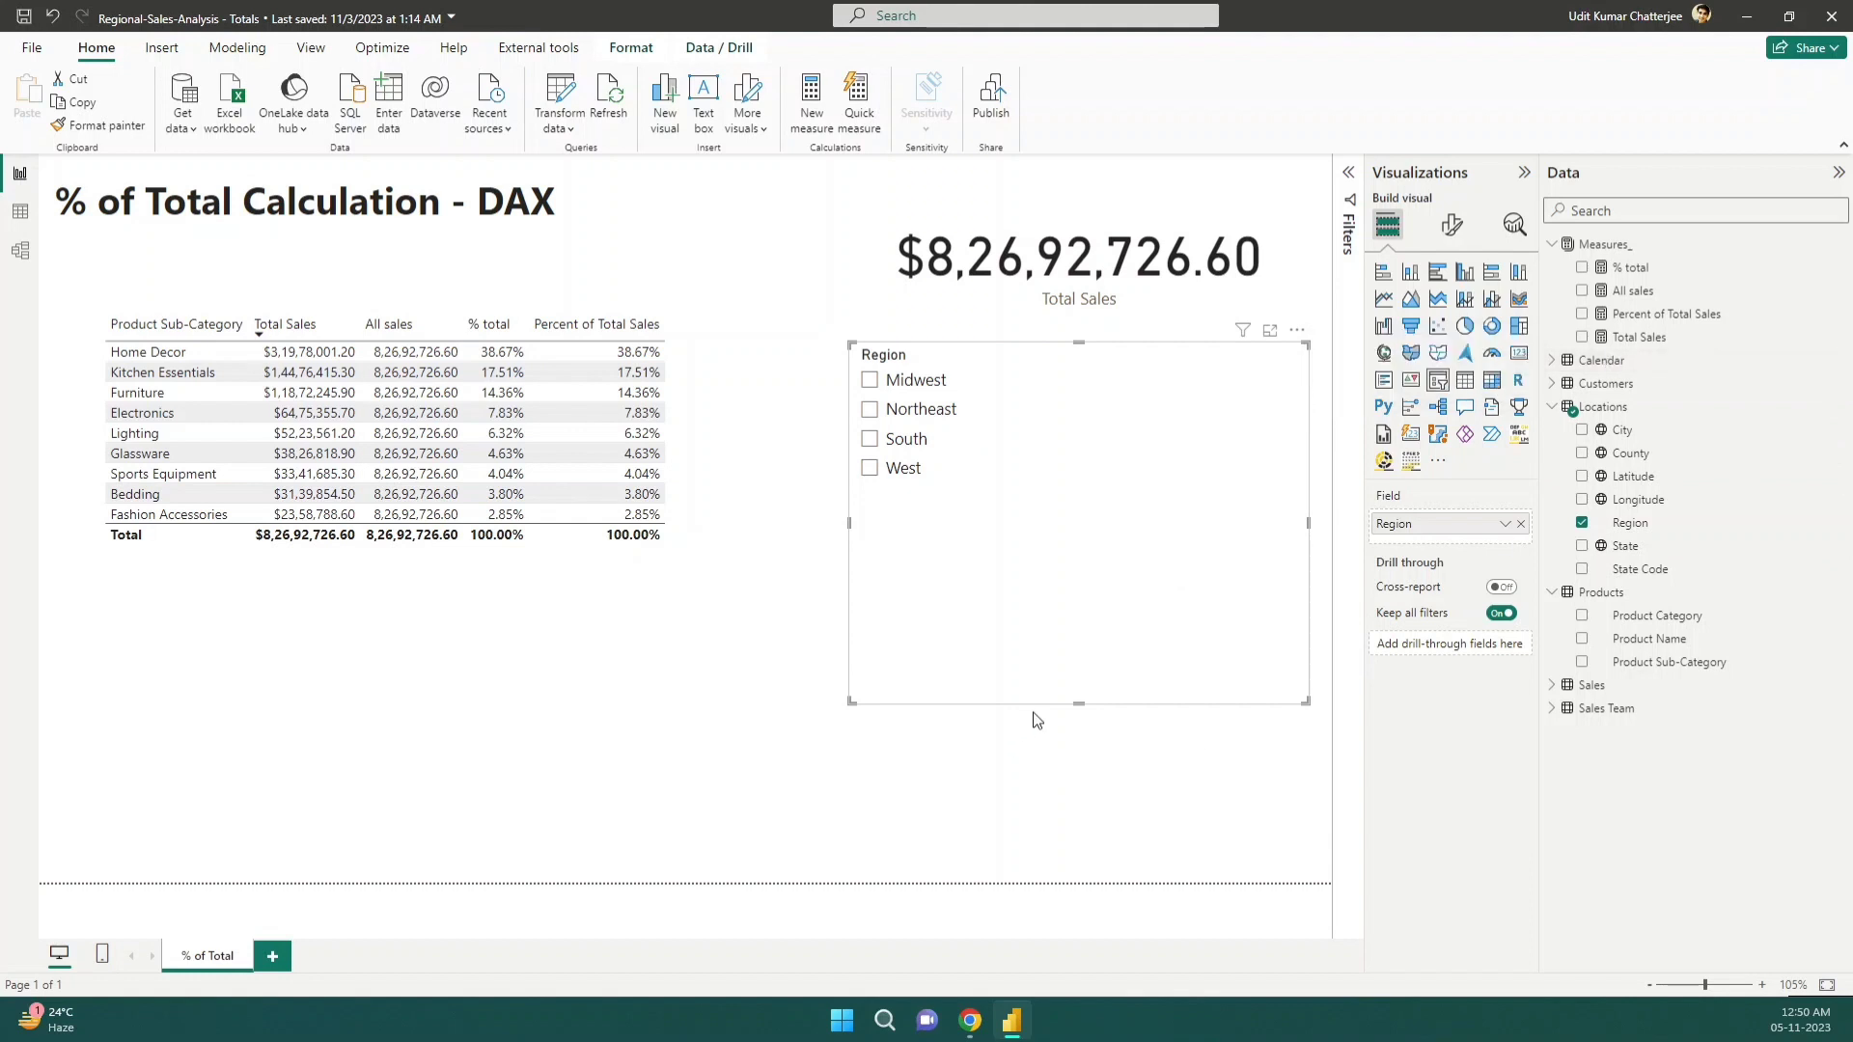
Shorten the Region slicer to its four options and add a table of Product Sub-Category and Percent of Total Sales beneath it
drag(1078, 701, 1077, 504)
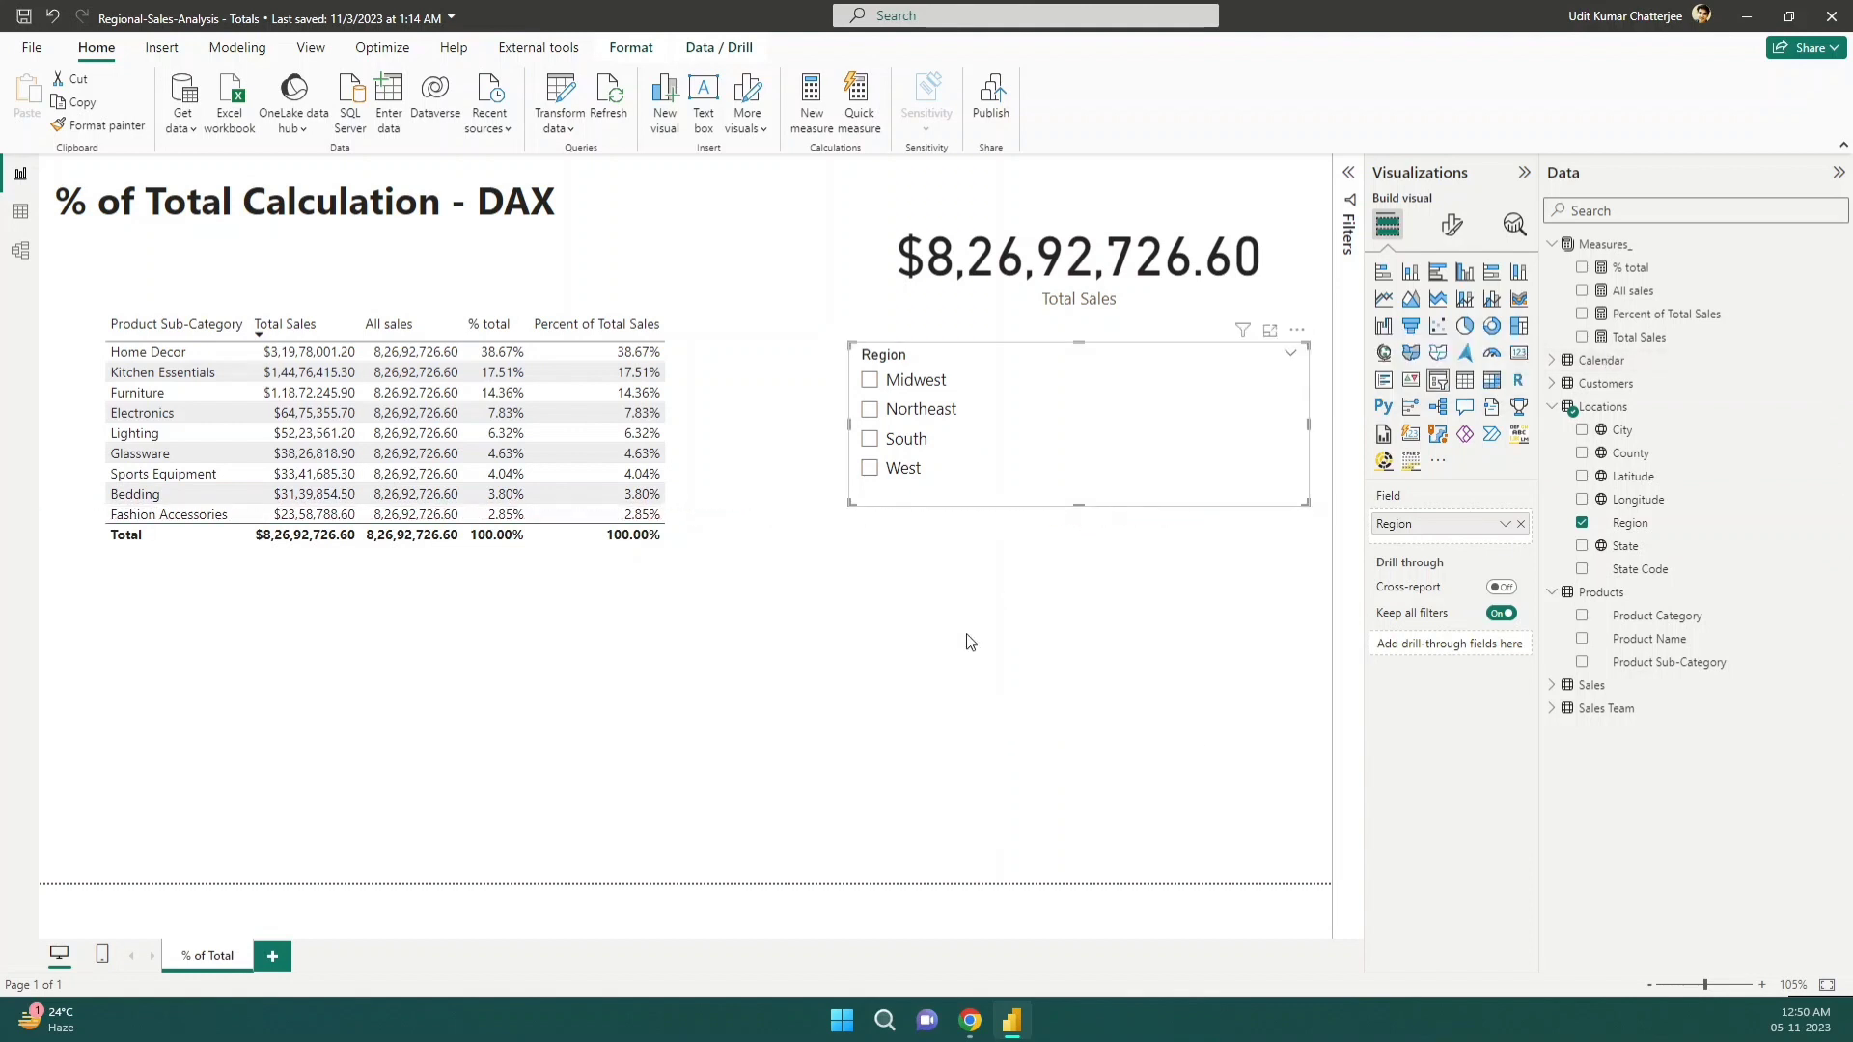
click(857, 695)
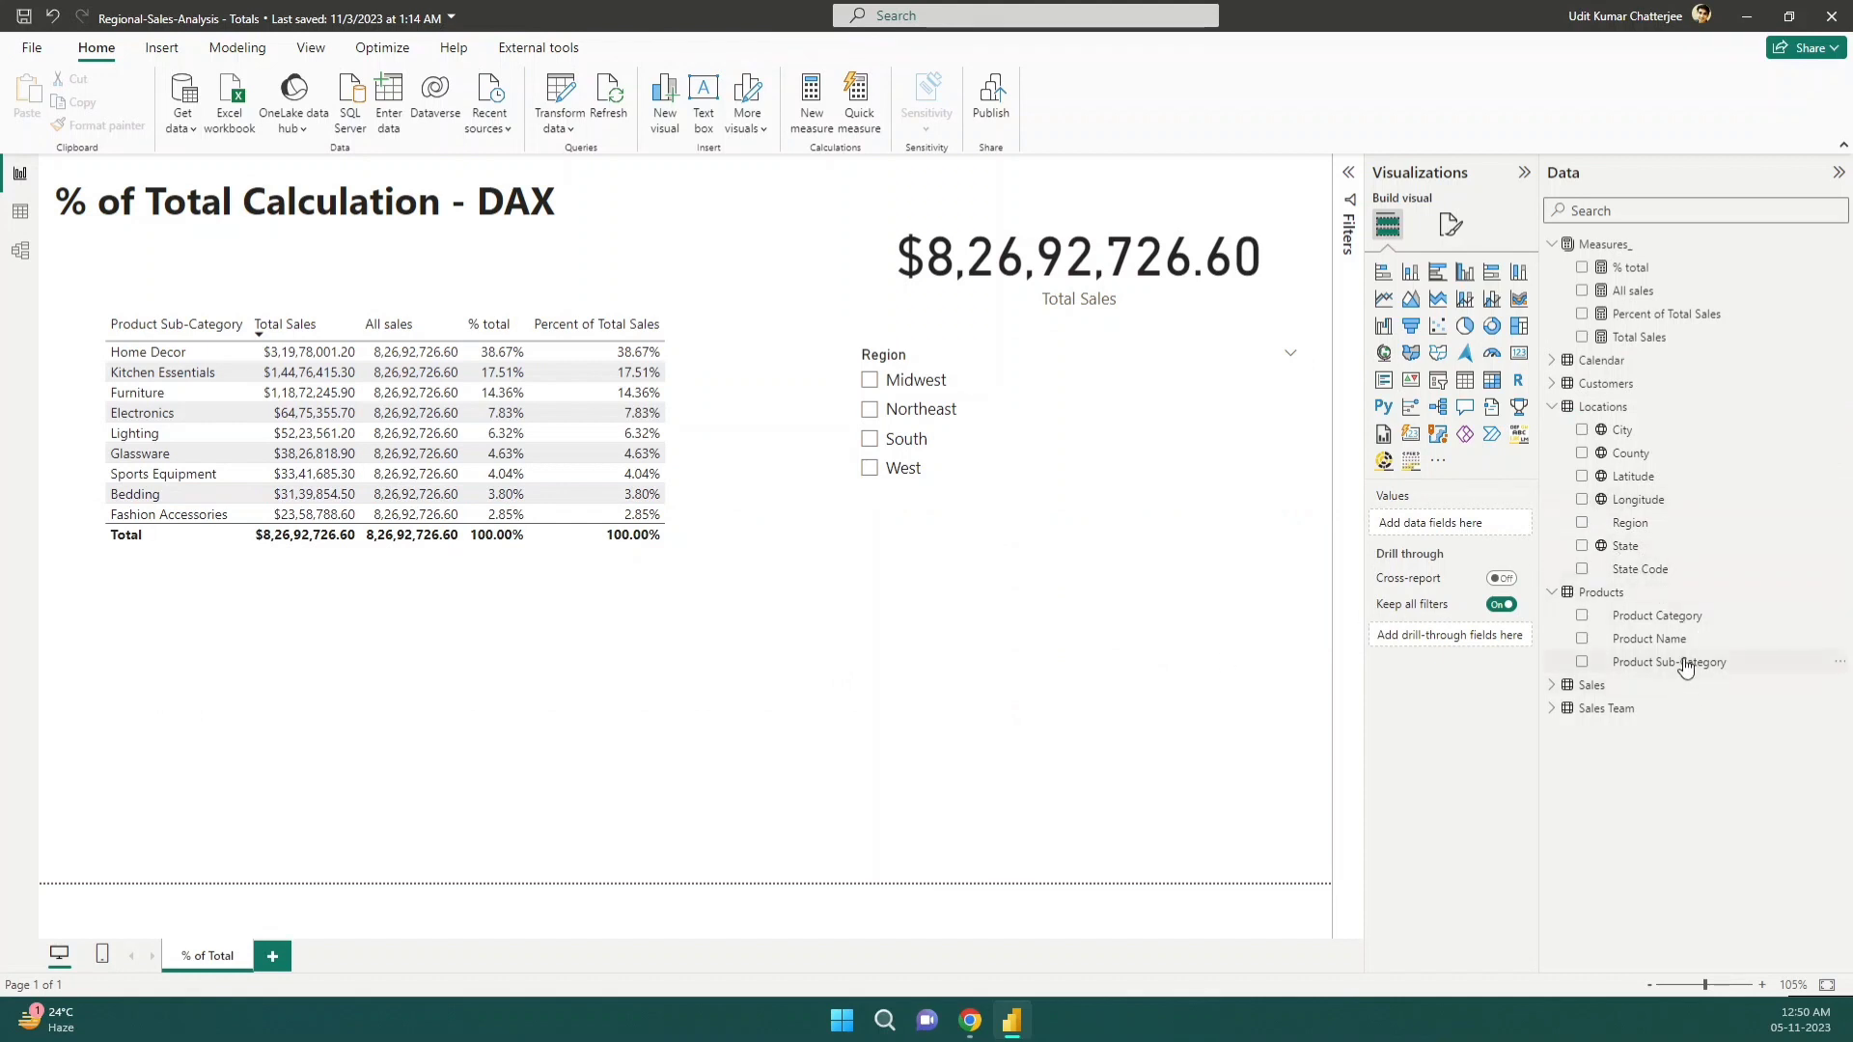
drag(1684, 662, 903, 629)
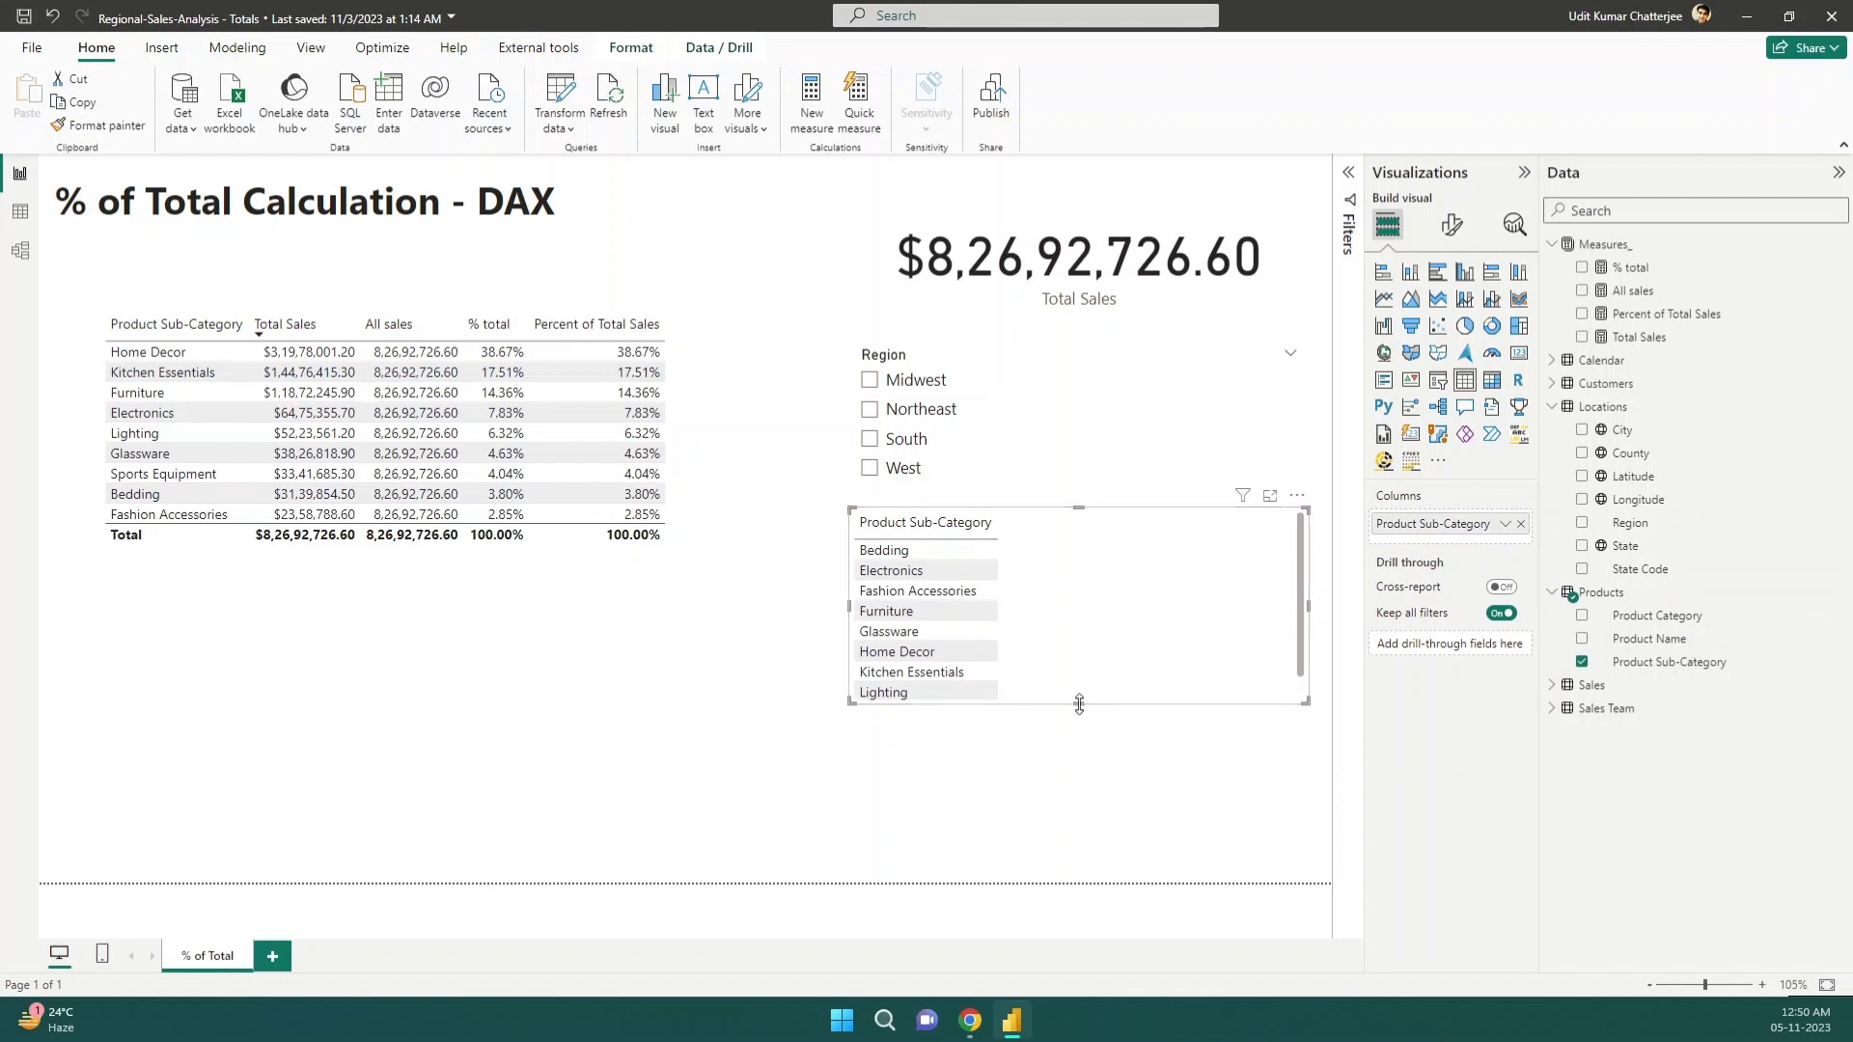
drag(1079, 704, 1081, 753)
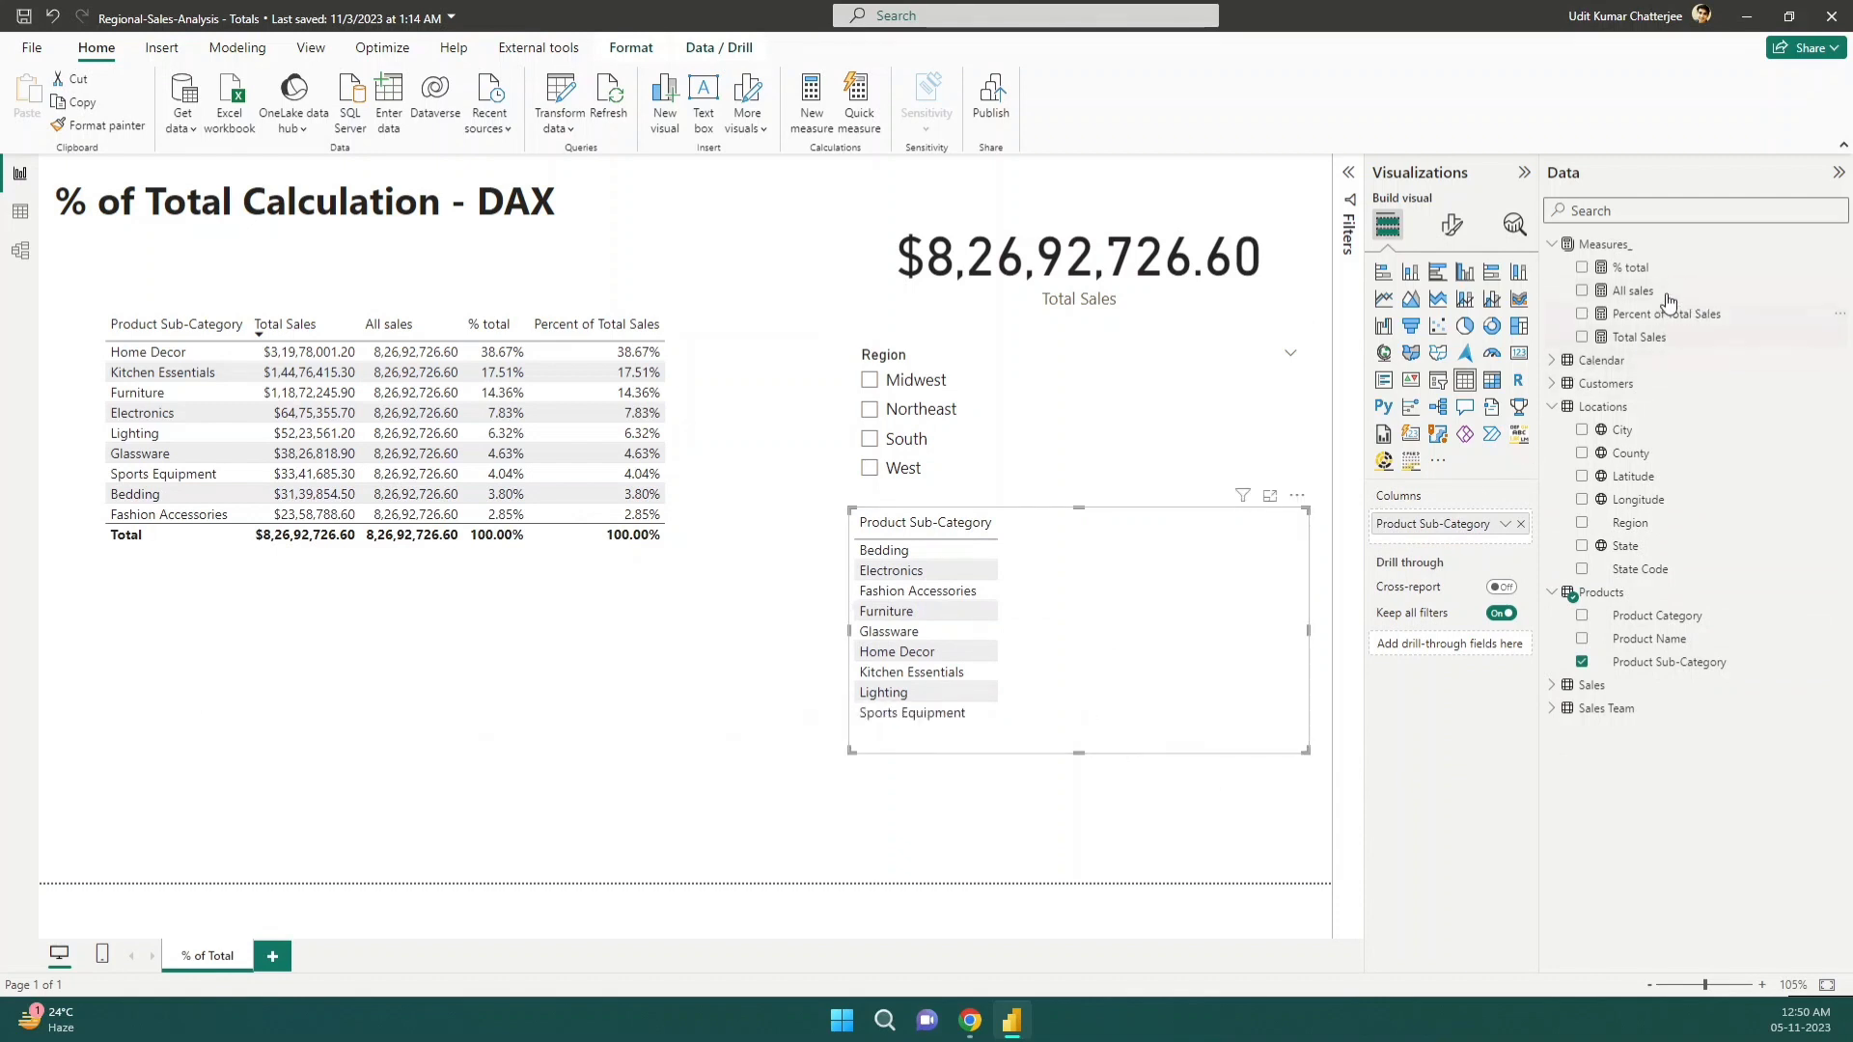
drag(1631, 522, 1428, 547)
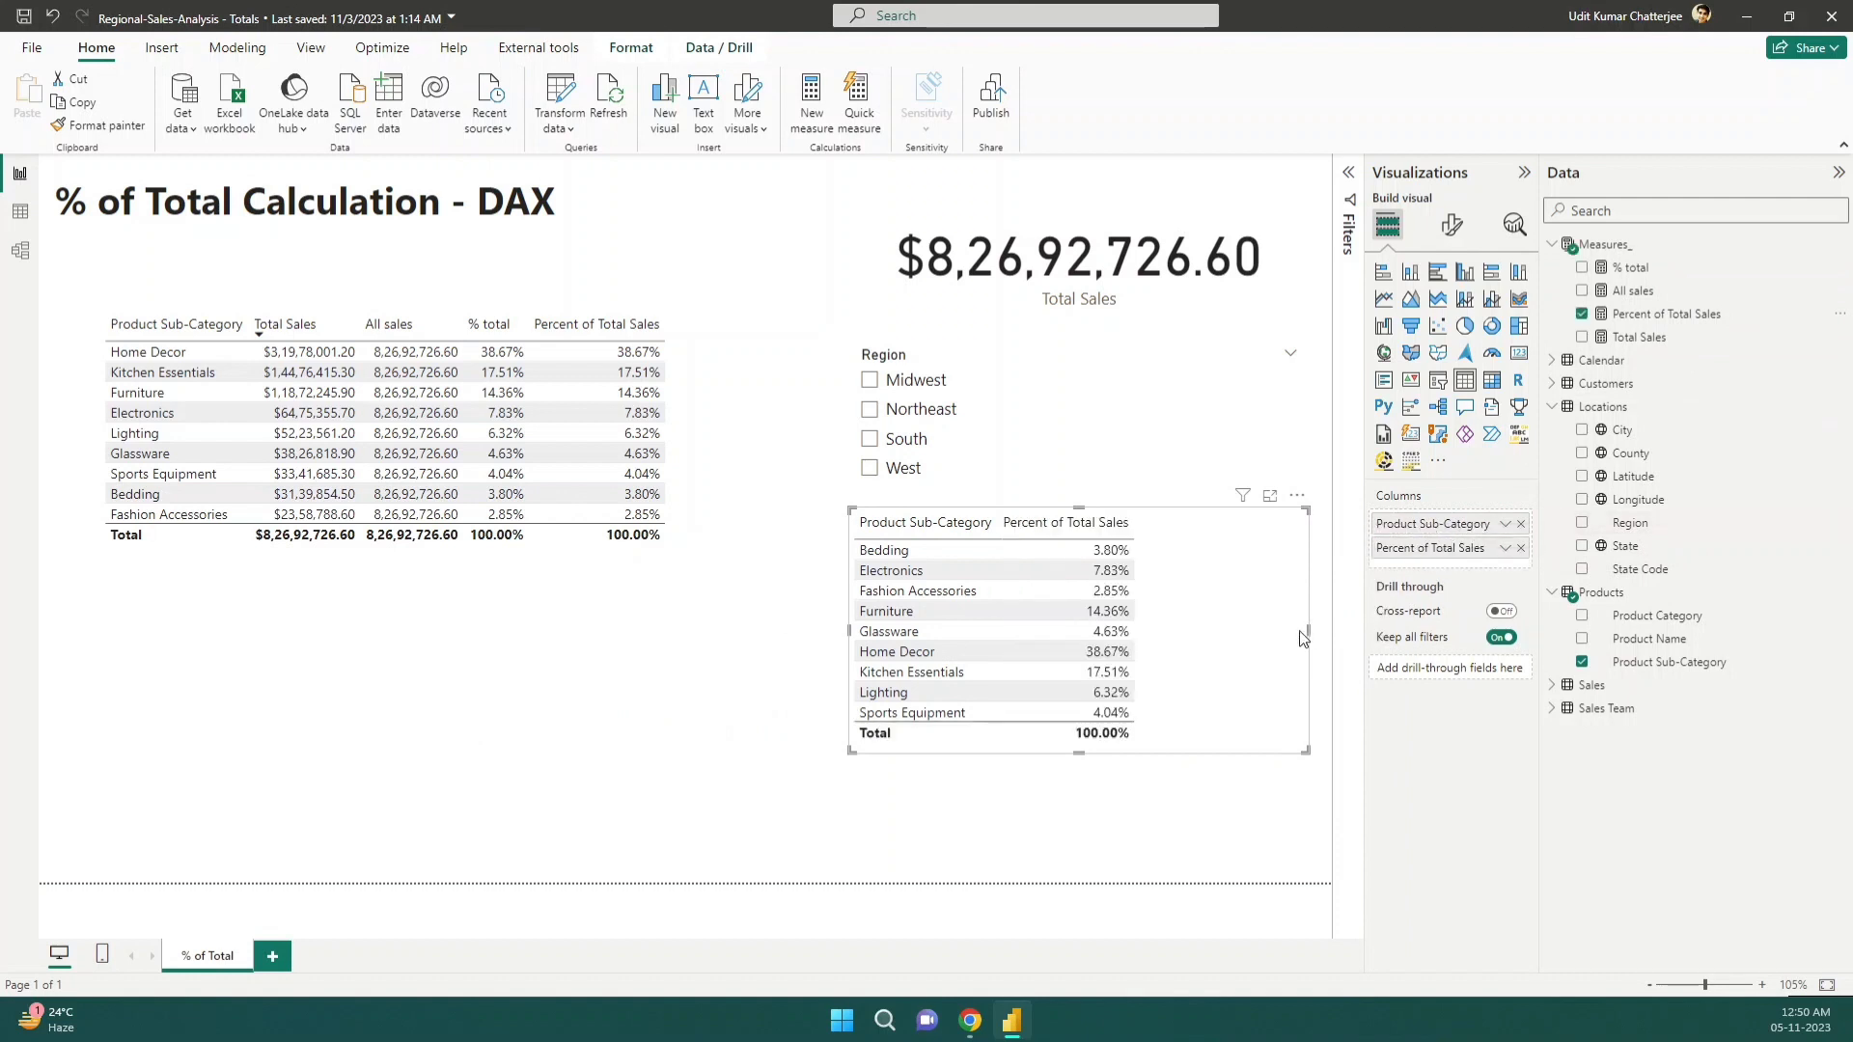
Move the new two-column table to the empty area below, convert it to a waterfall chart and enlarge it
drag(1200, 662, 970, 736)
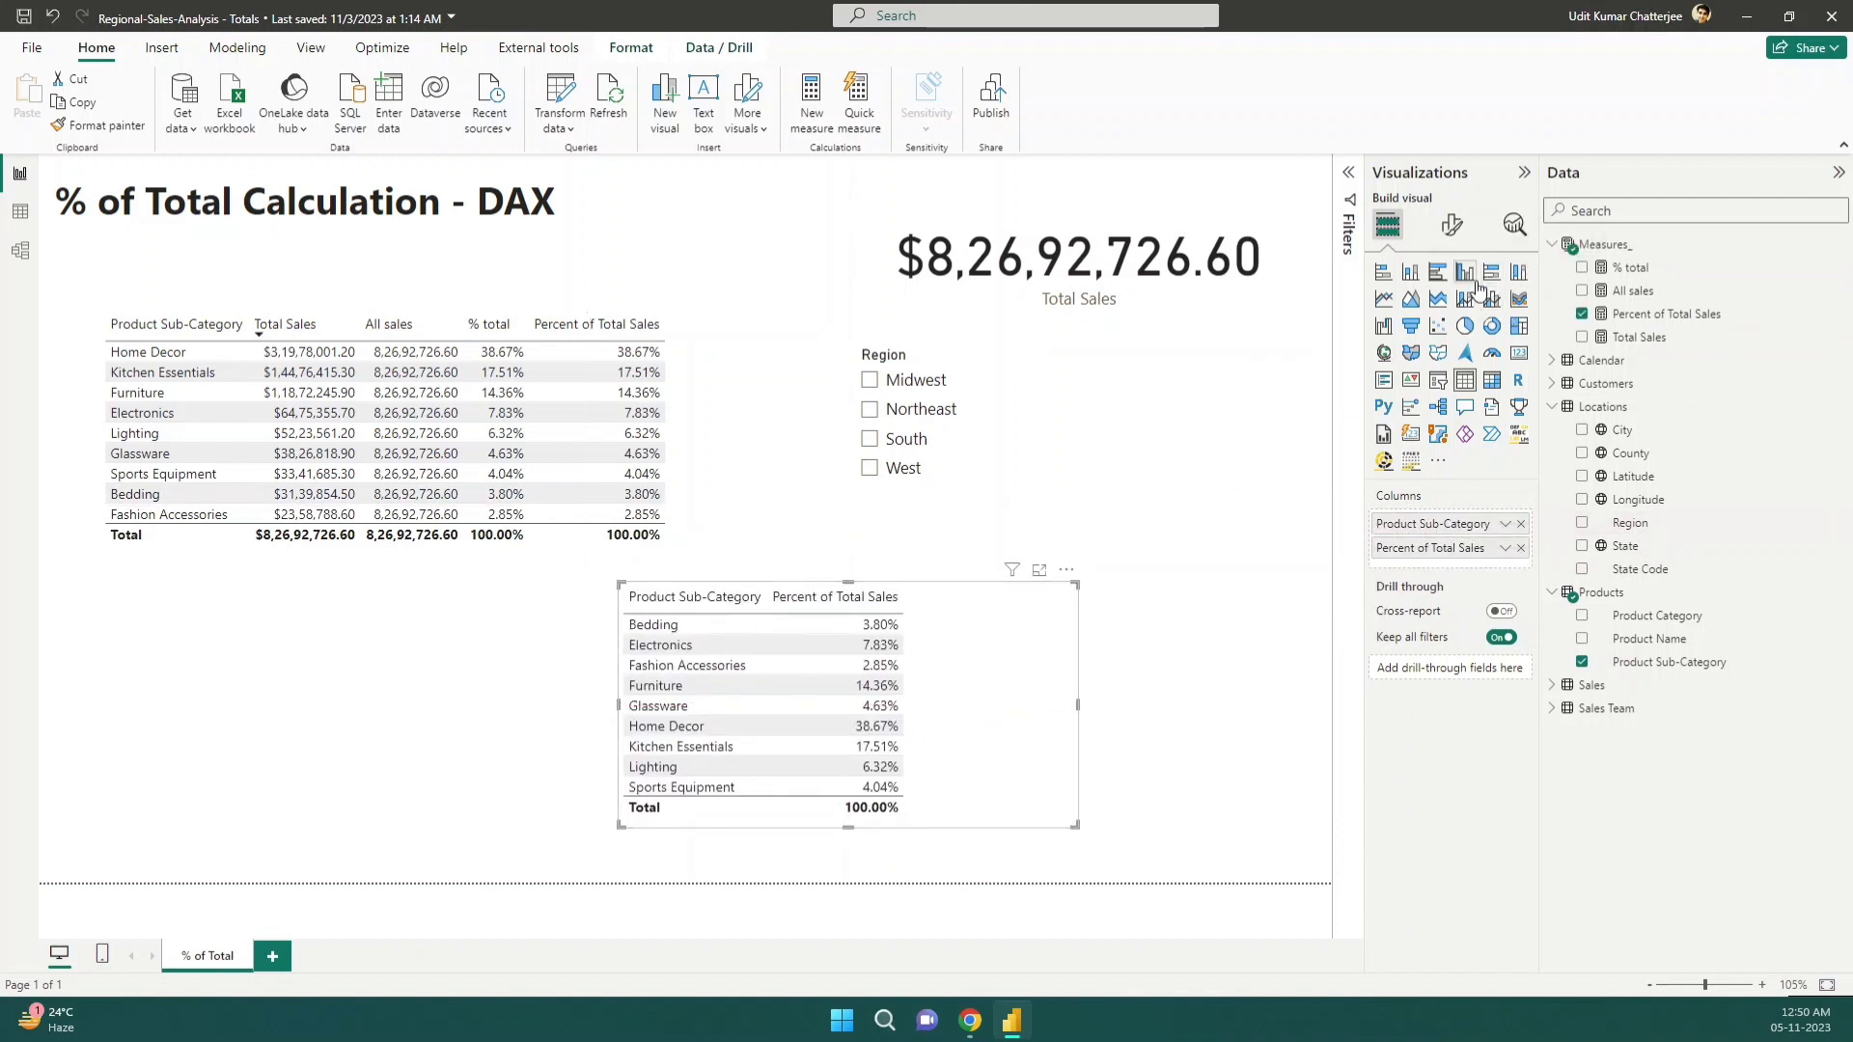
click(1386, 329)
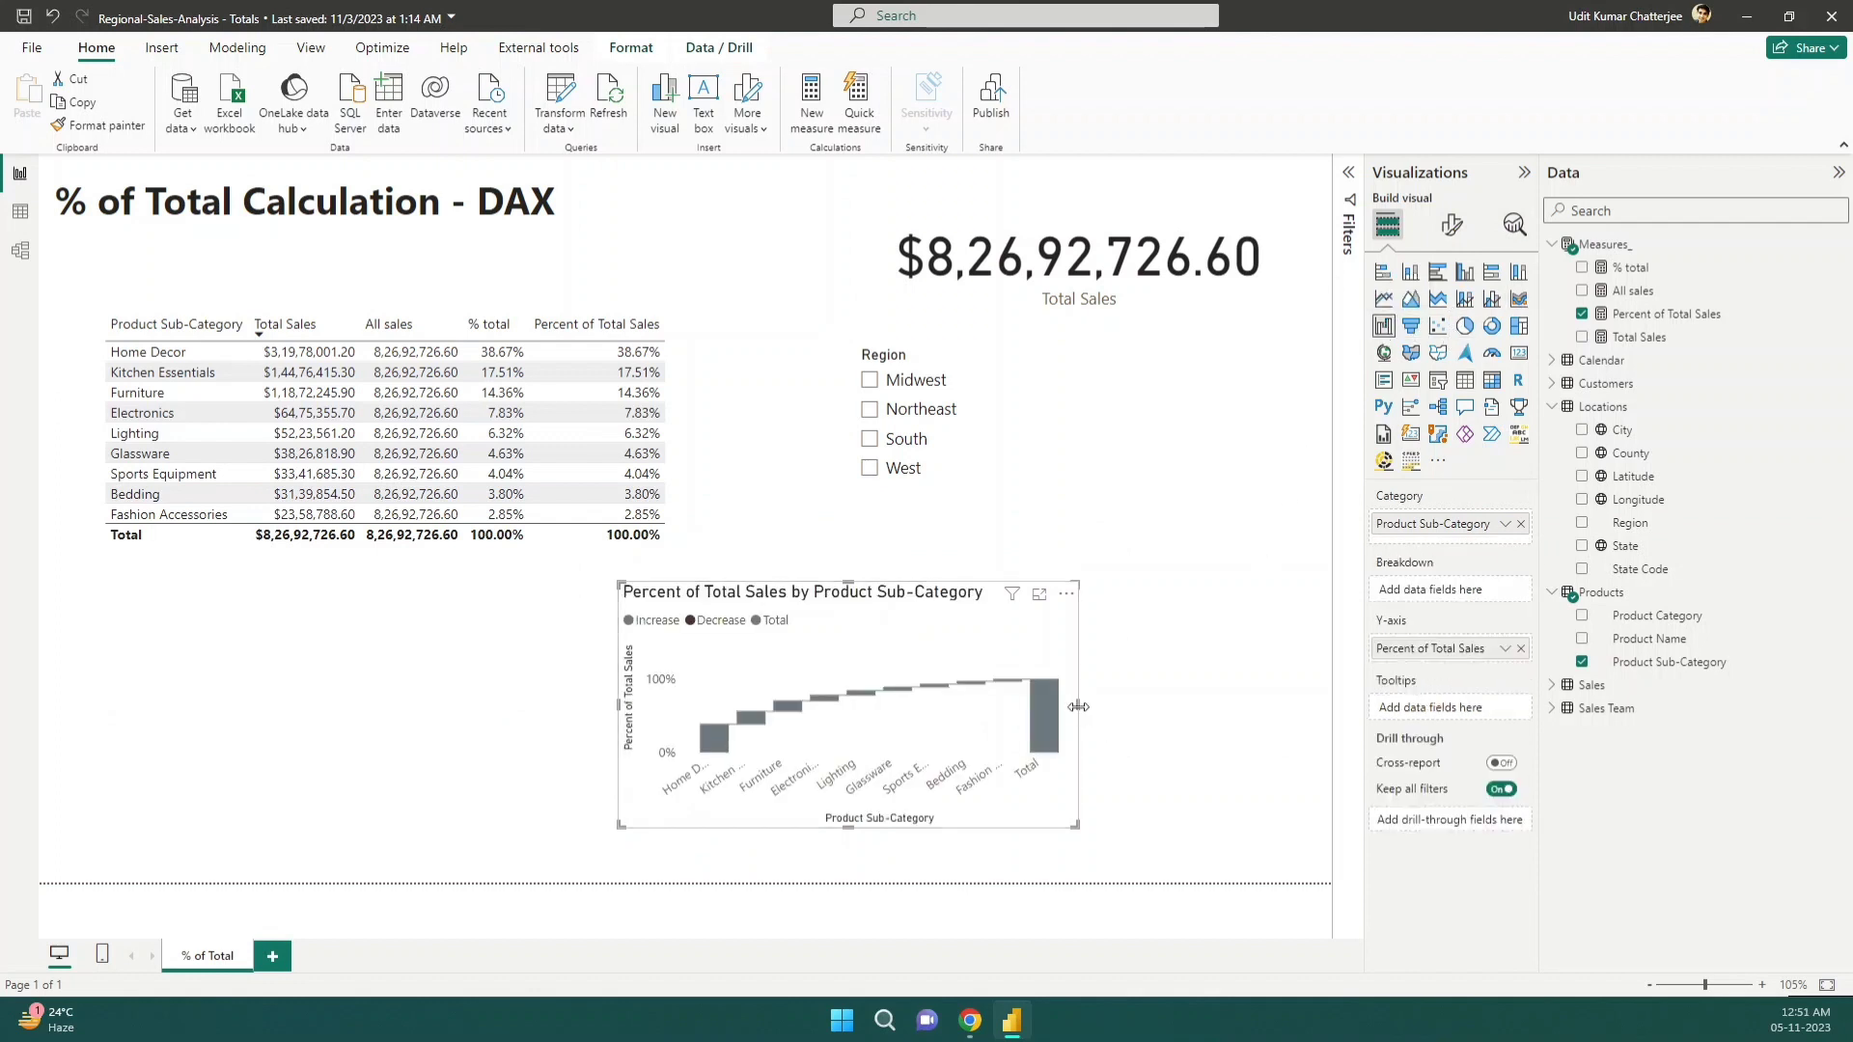
drag(1079, 707, 1199, 707)
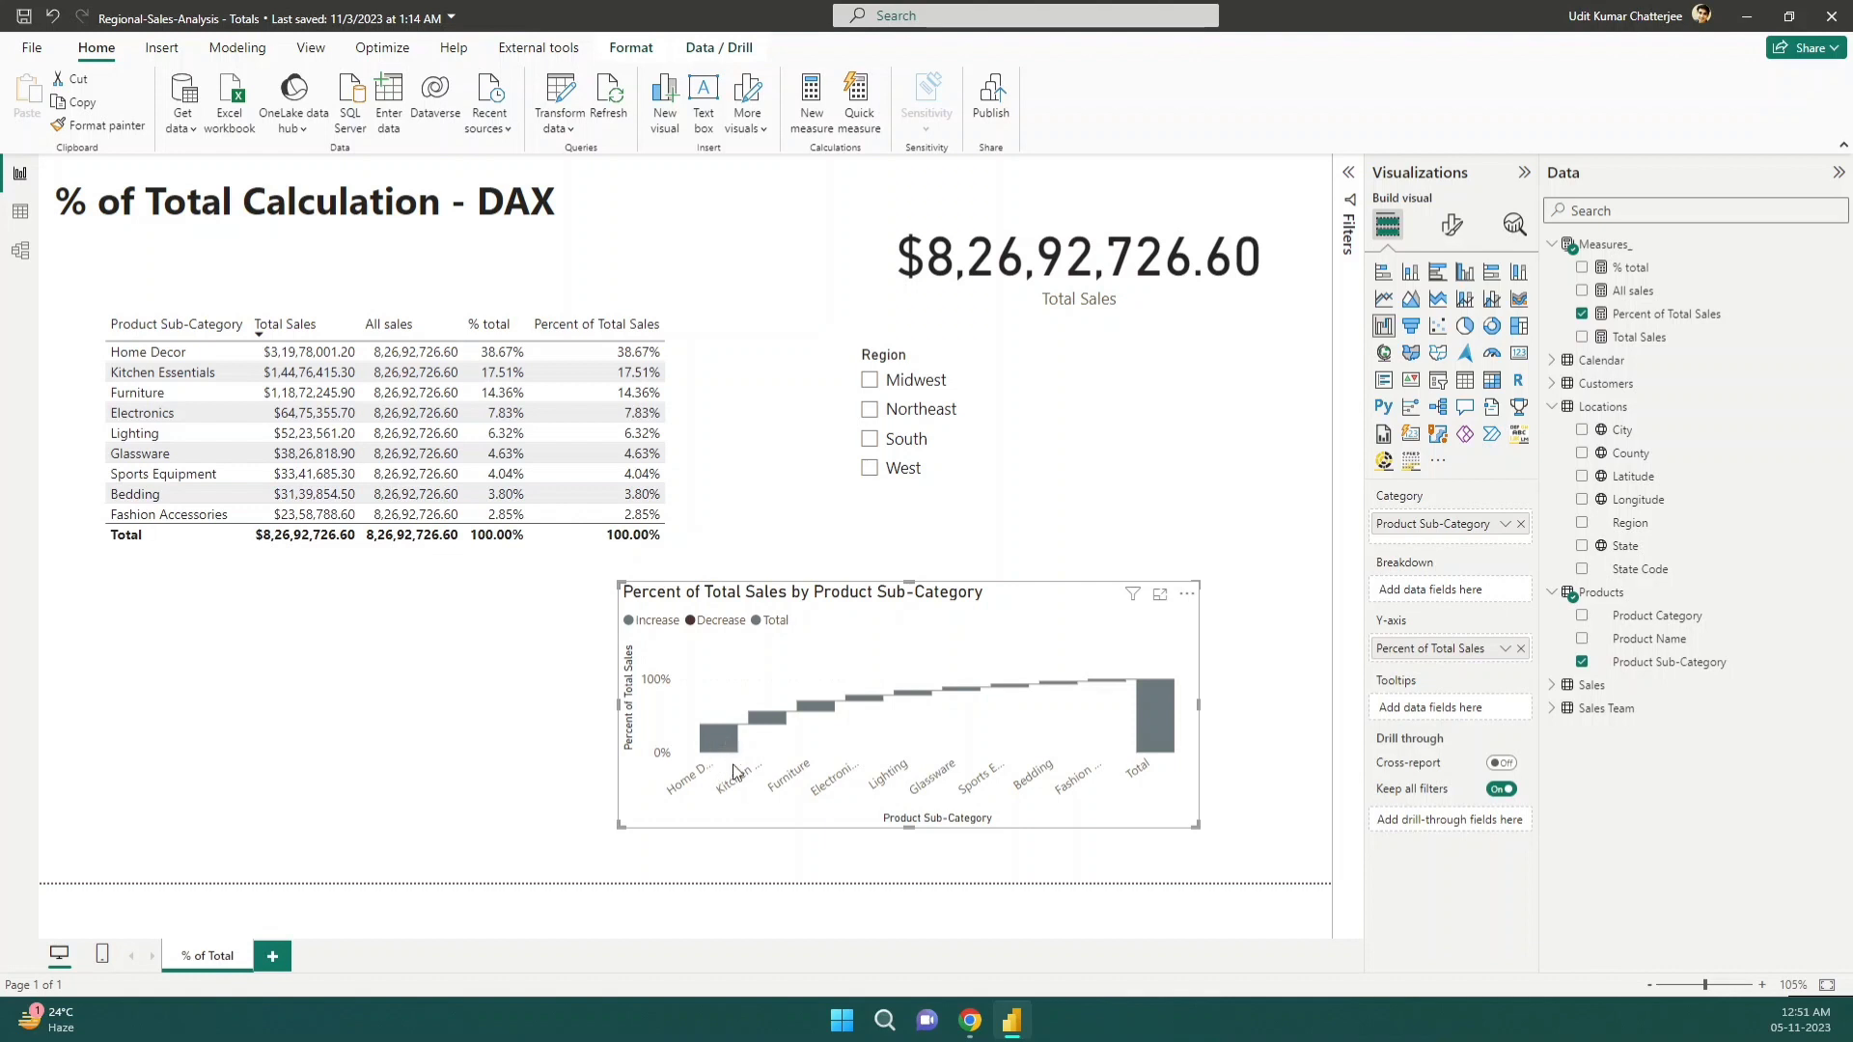
mouse_move(775, 733)
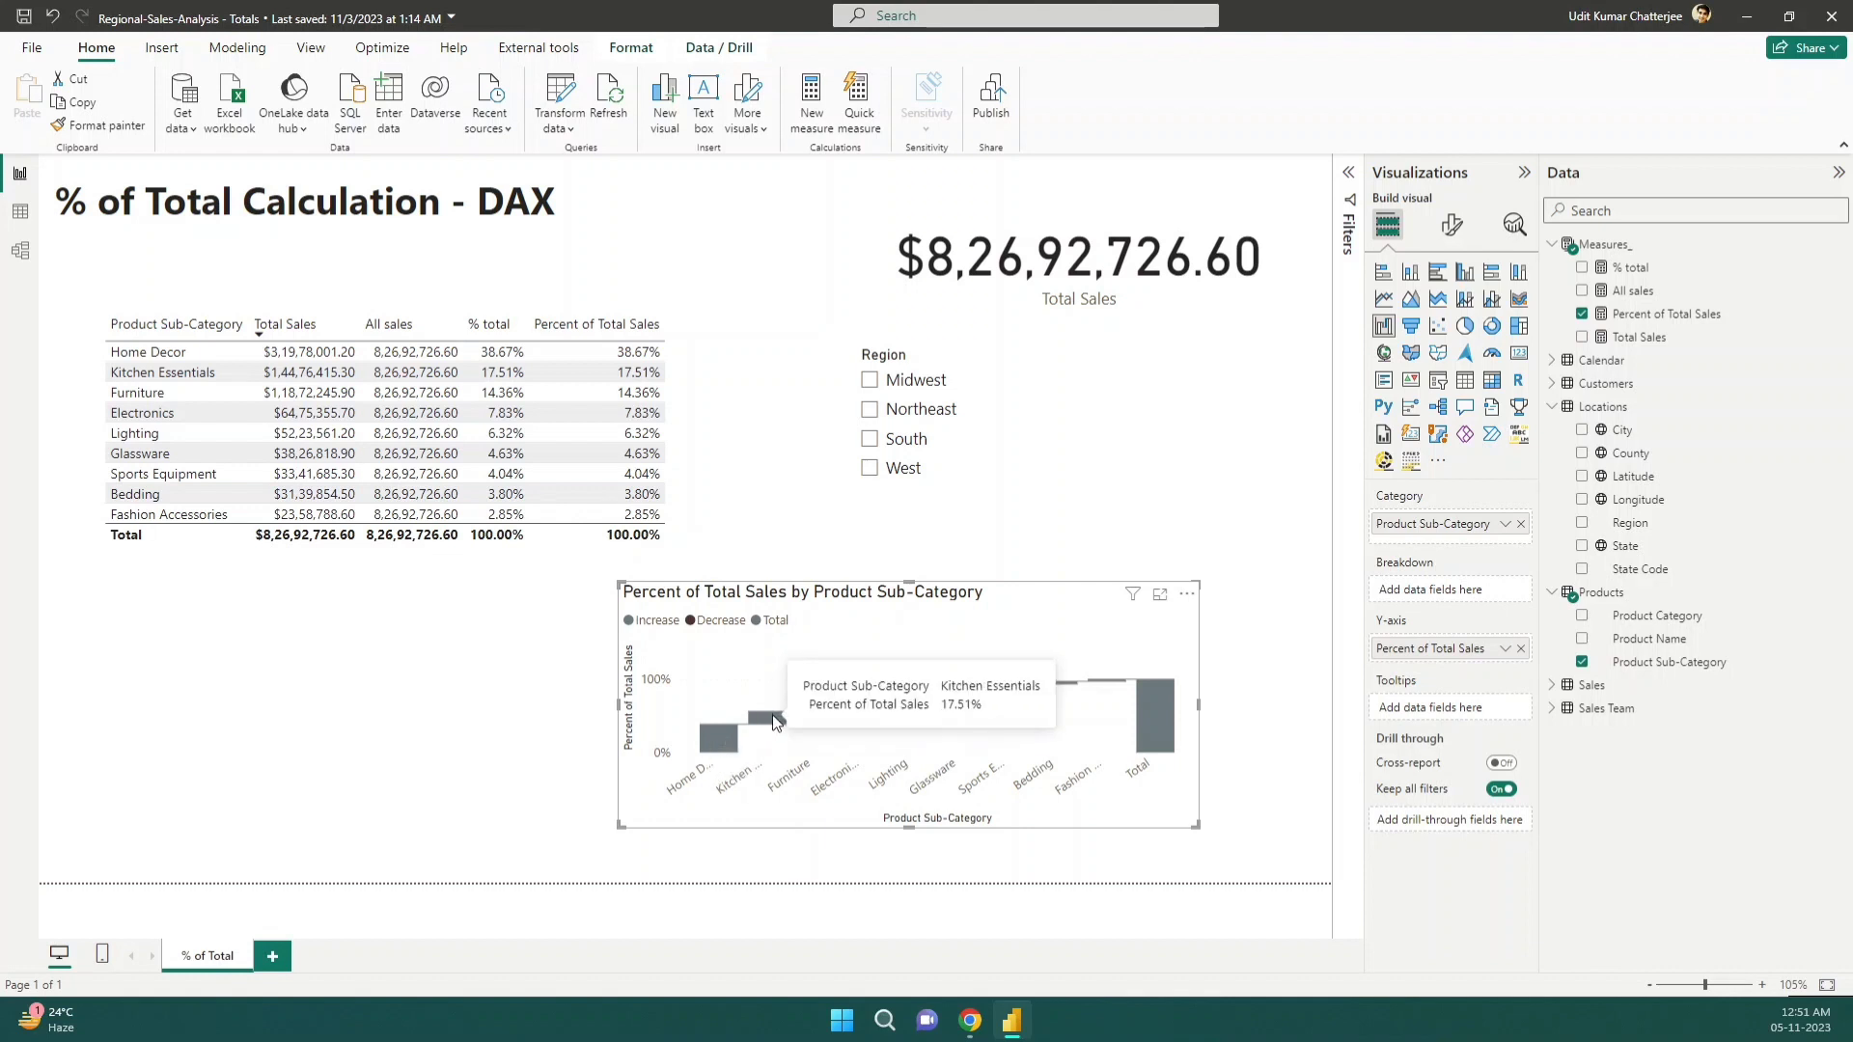
drag(909, 827, 906, 881)
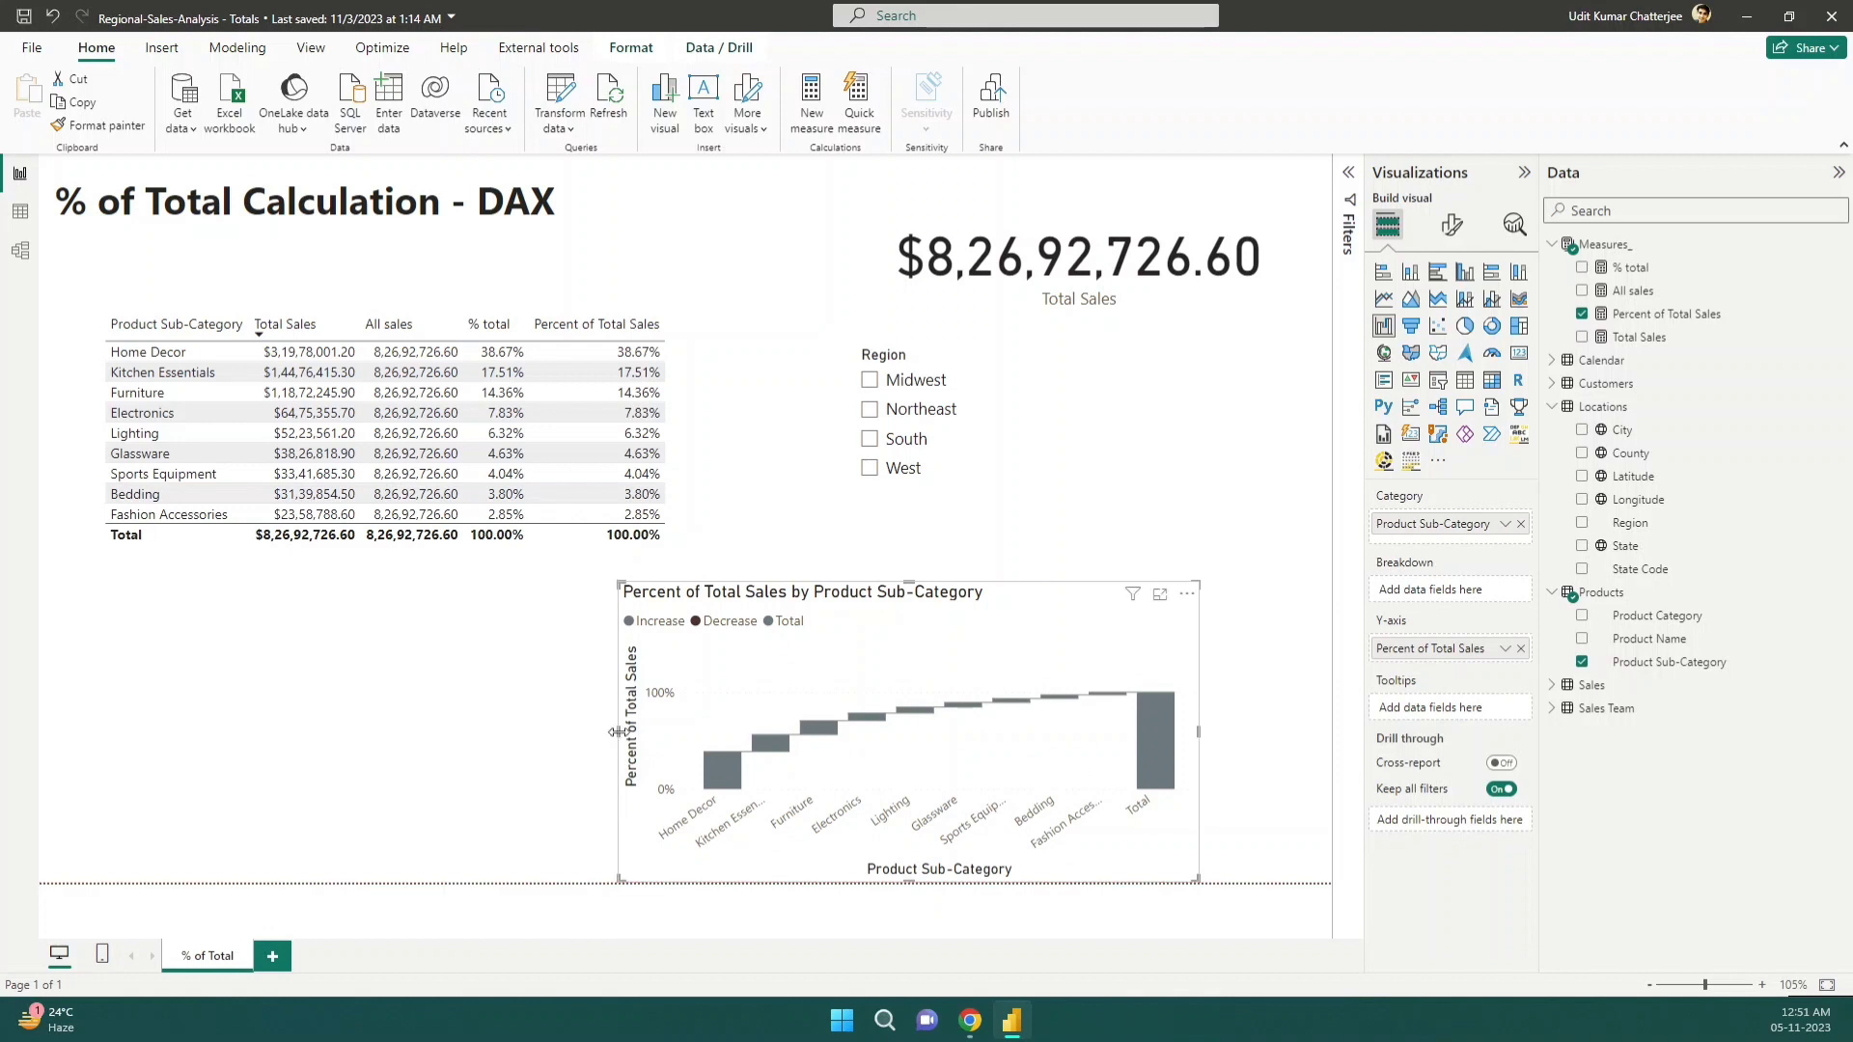
drag(618, 732, 556, 732)
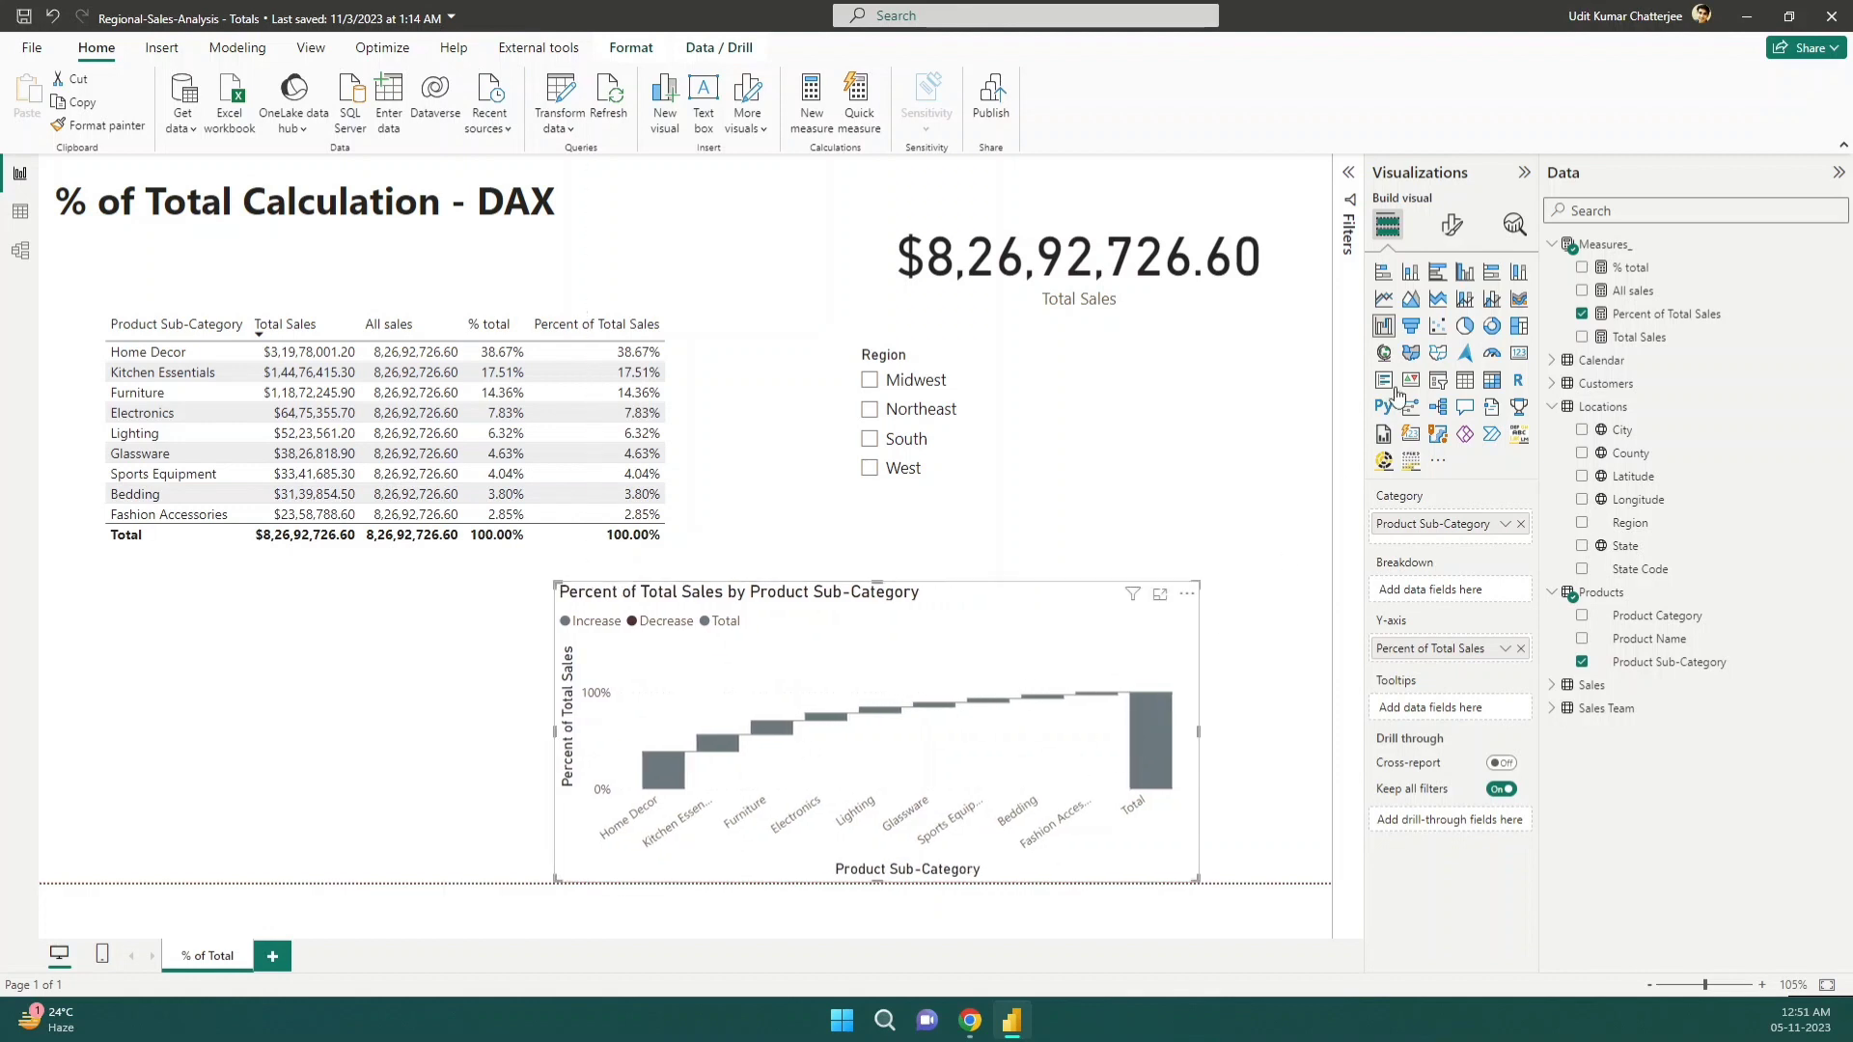
Change the waterfall chart to a clustered bar chart, narrow it, and place it under the Region slicer
click(1437, 274)
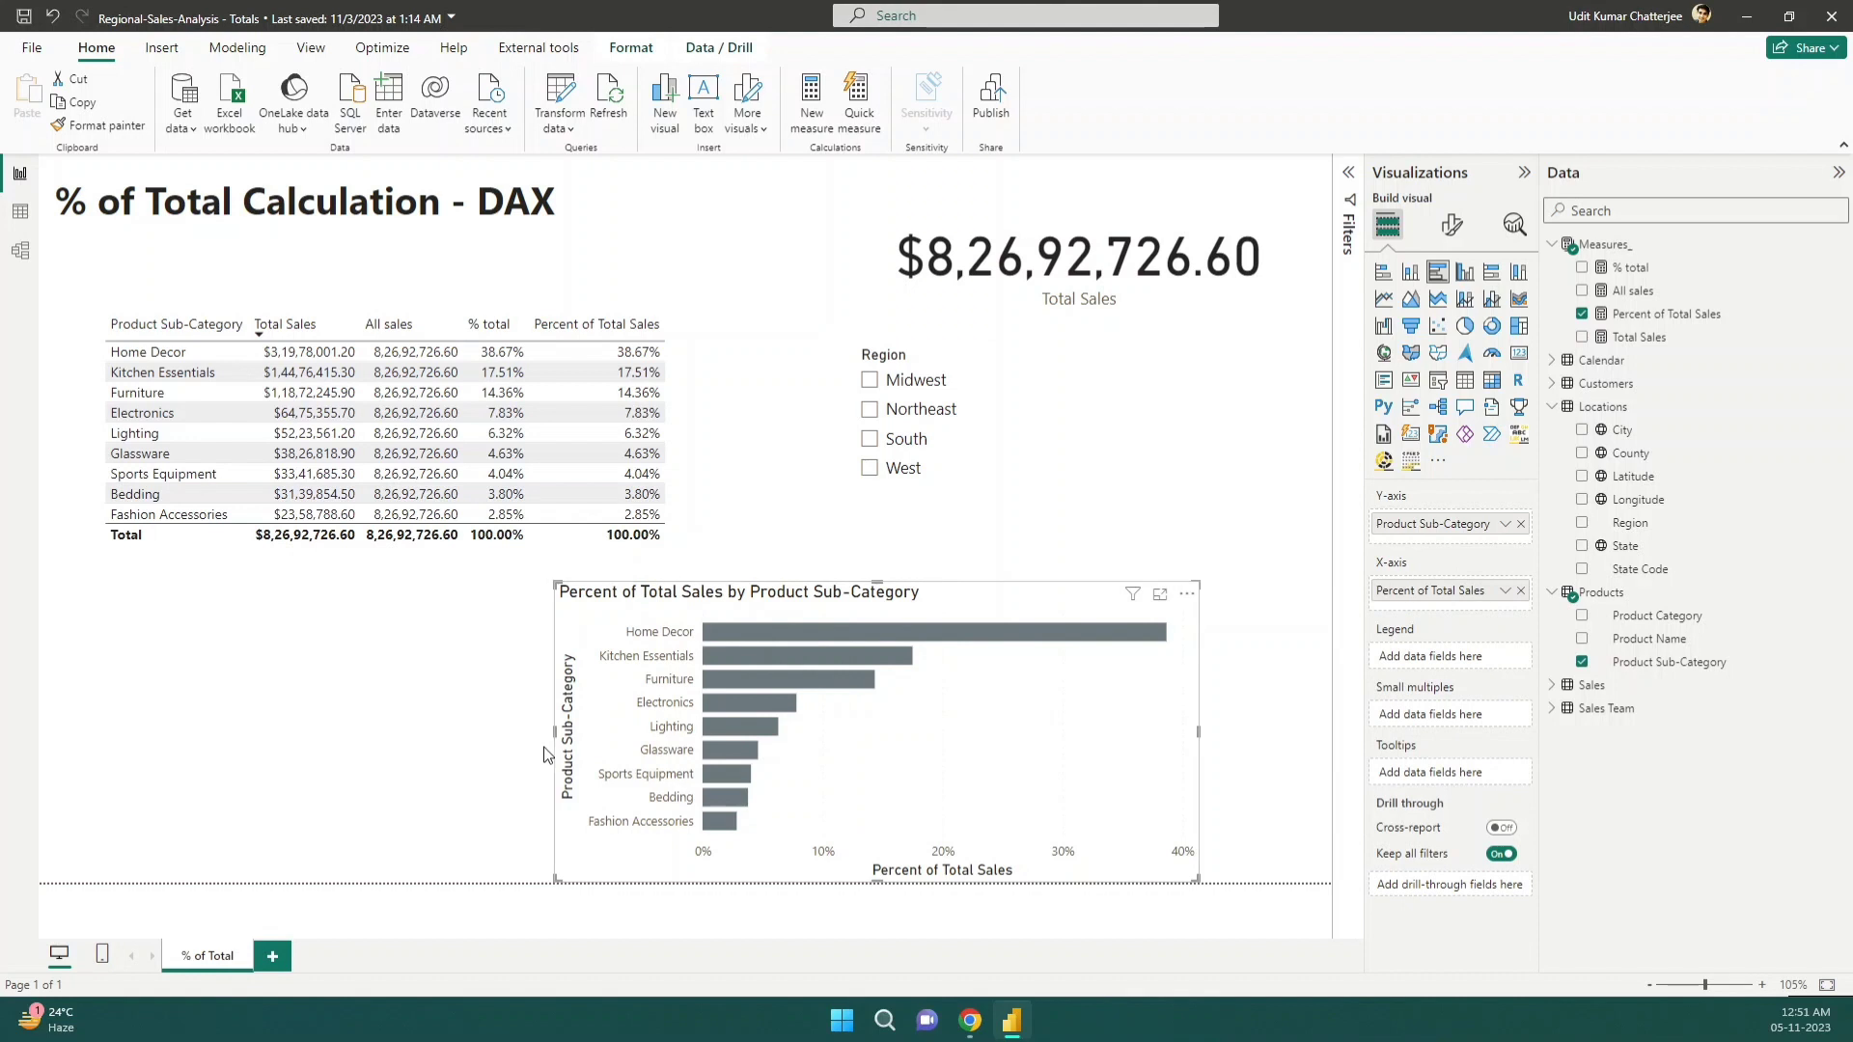
drag(551, 731, 642, 732)
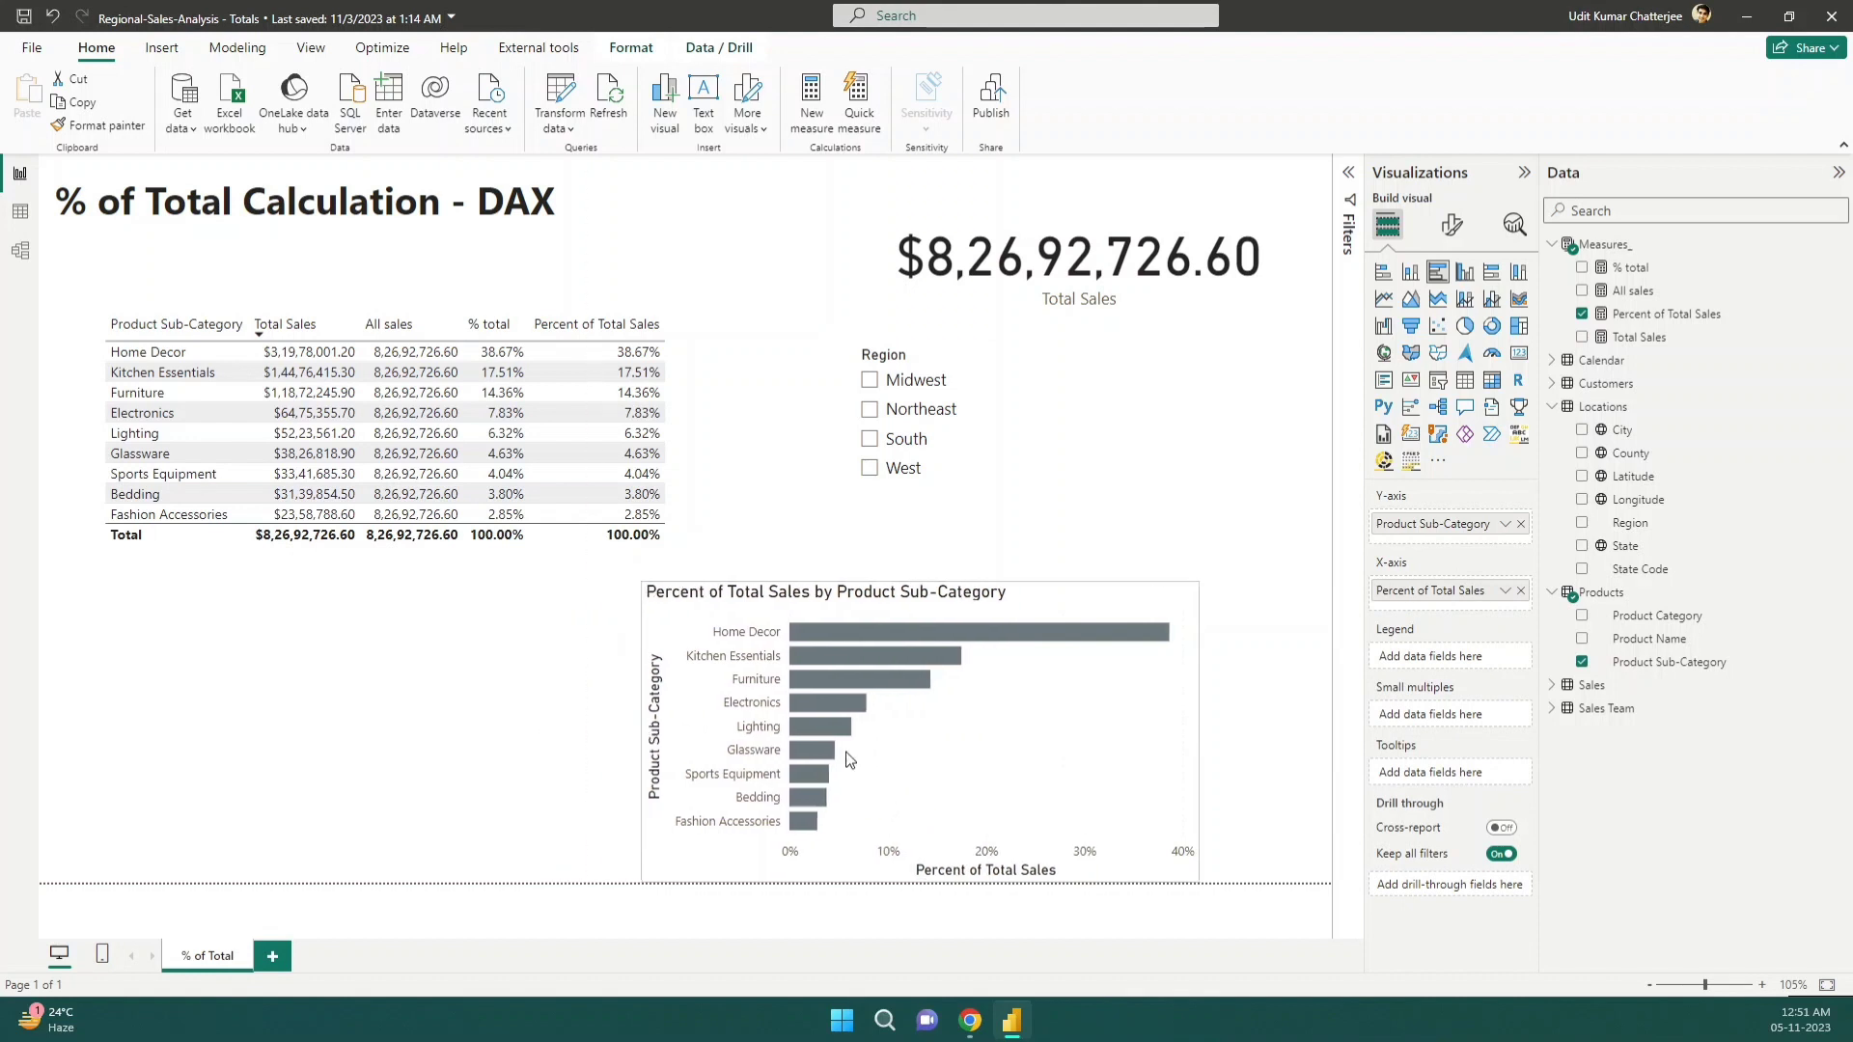
drag(997, 749, 1075, 700)
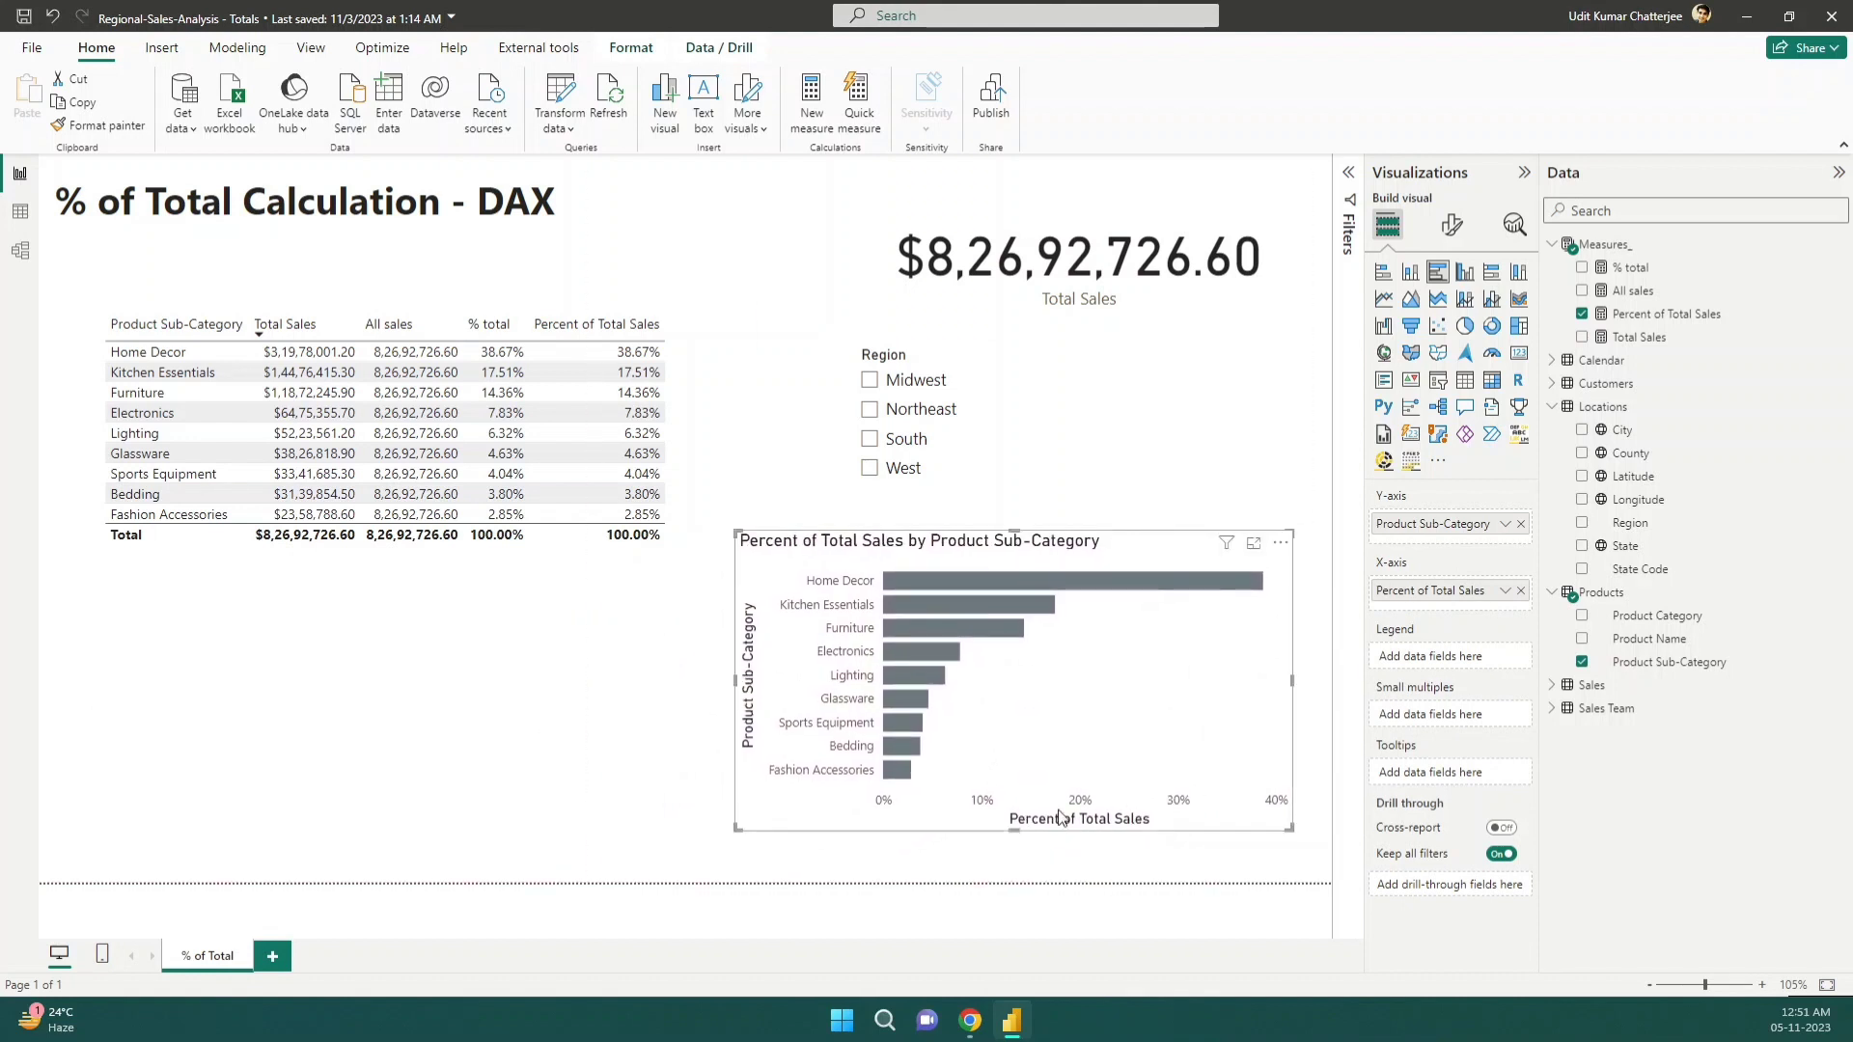
click(608, 749)
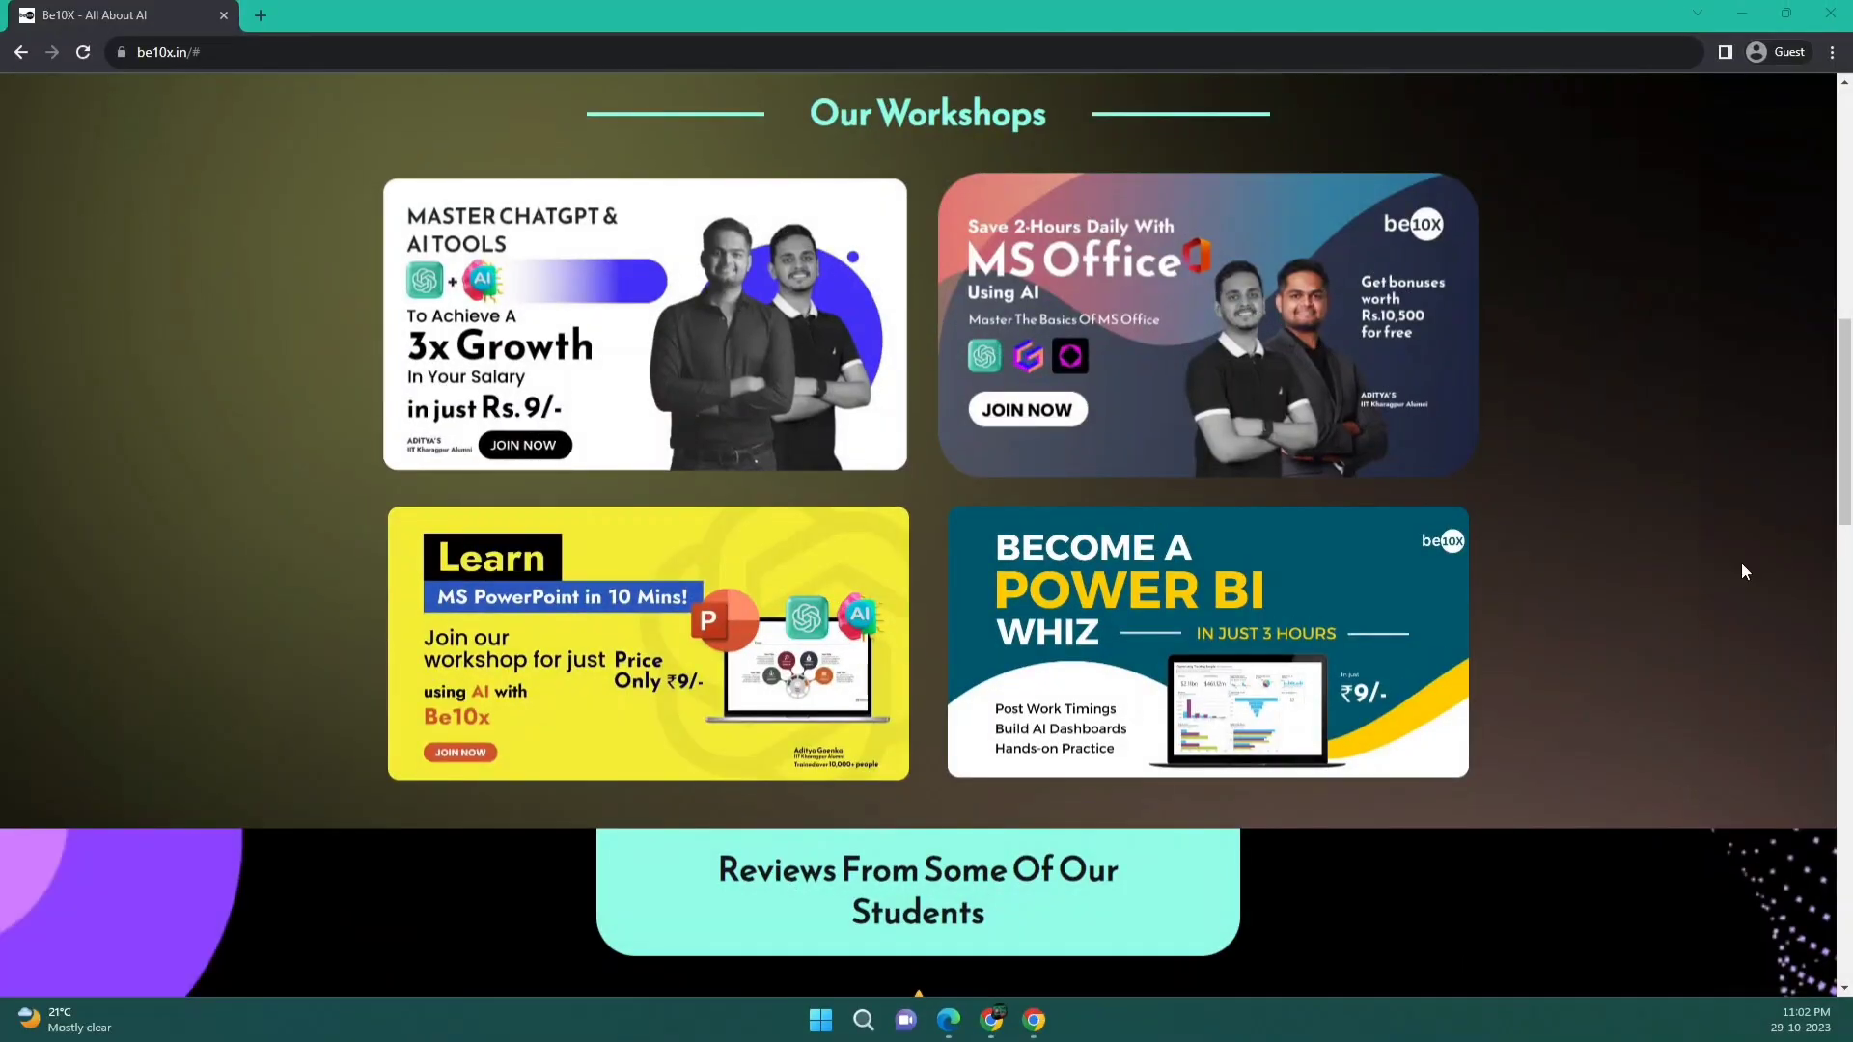
scroll(1742, 563, down, 4)
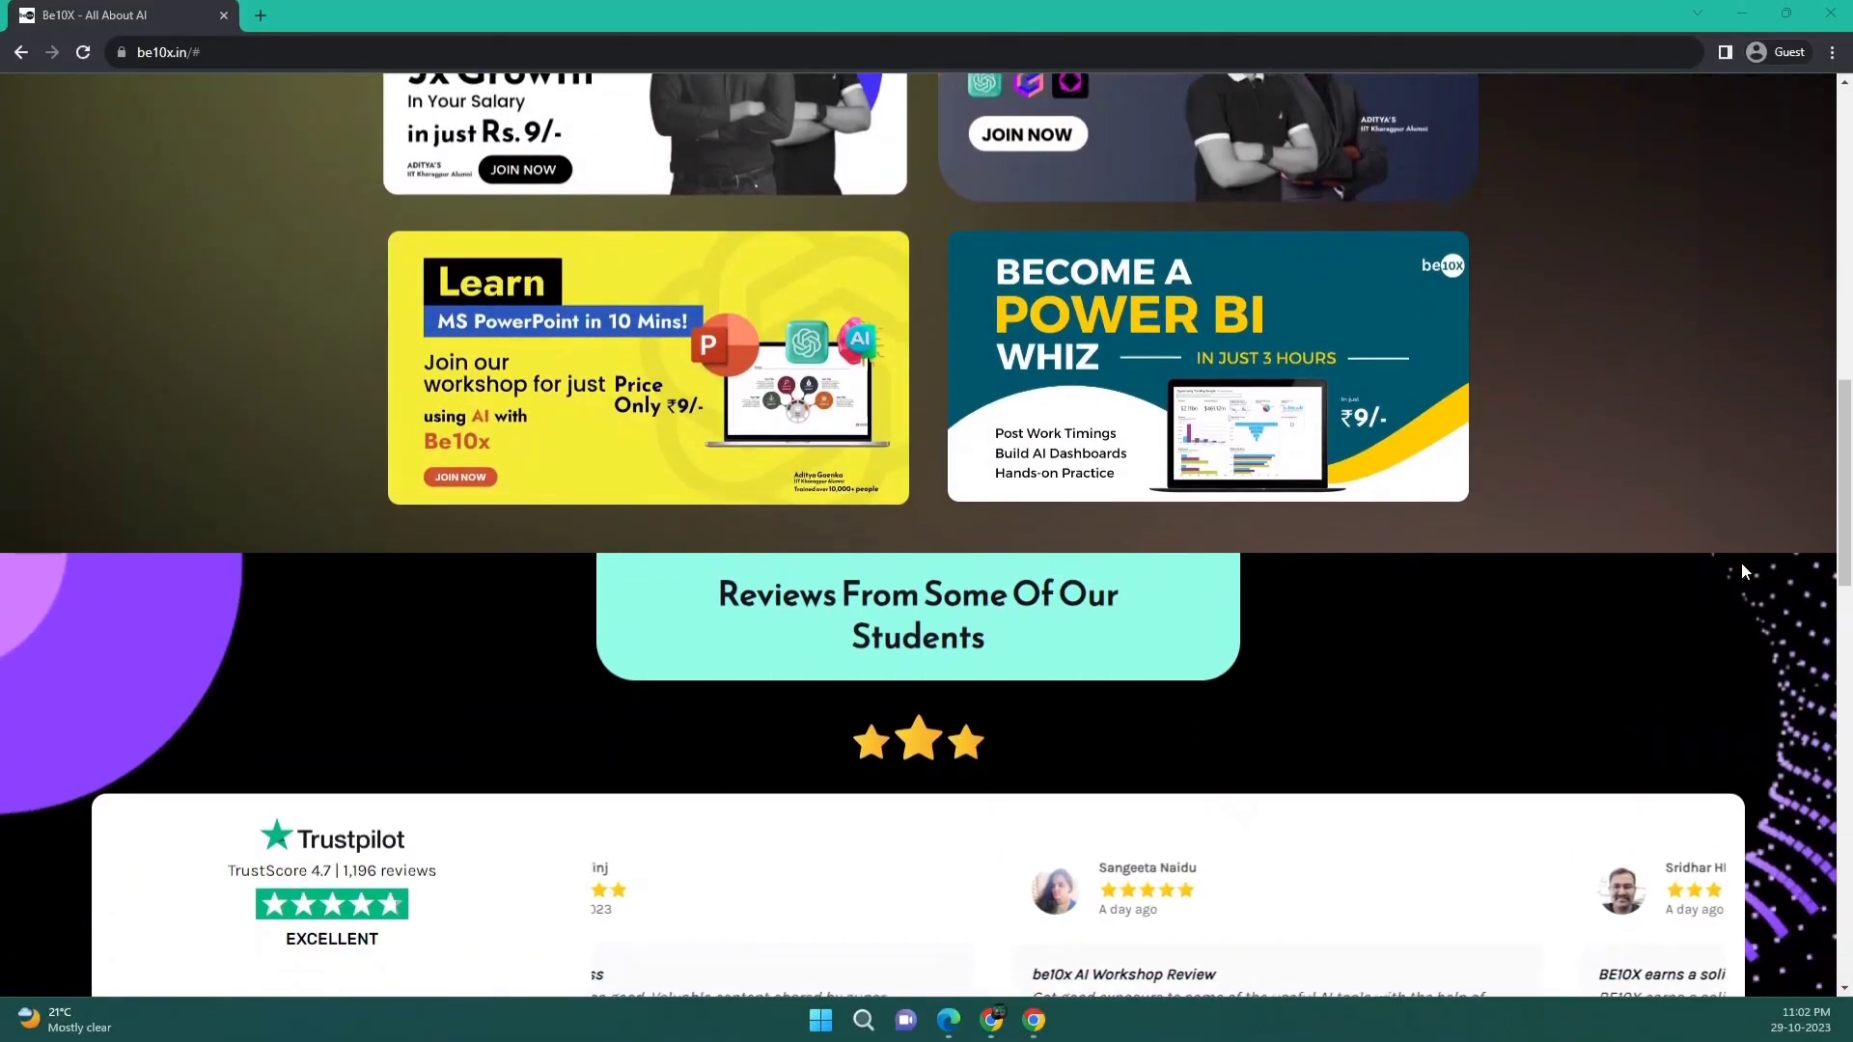
scroll(1742, 565, up, 5)
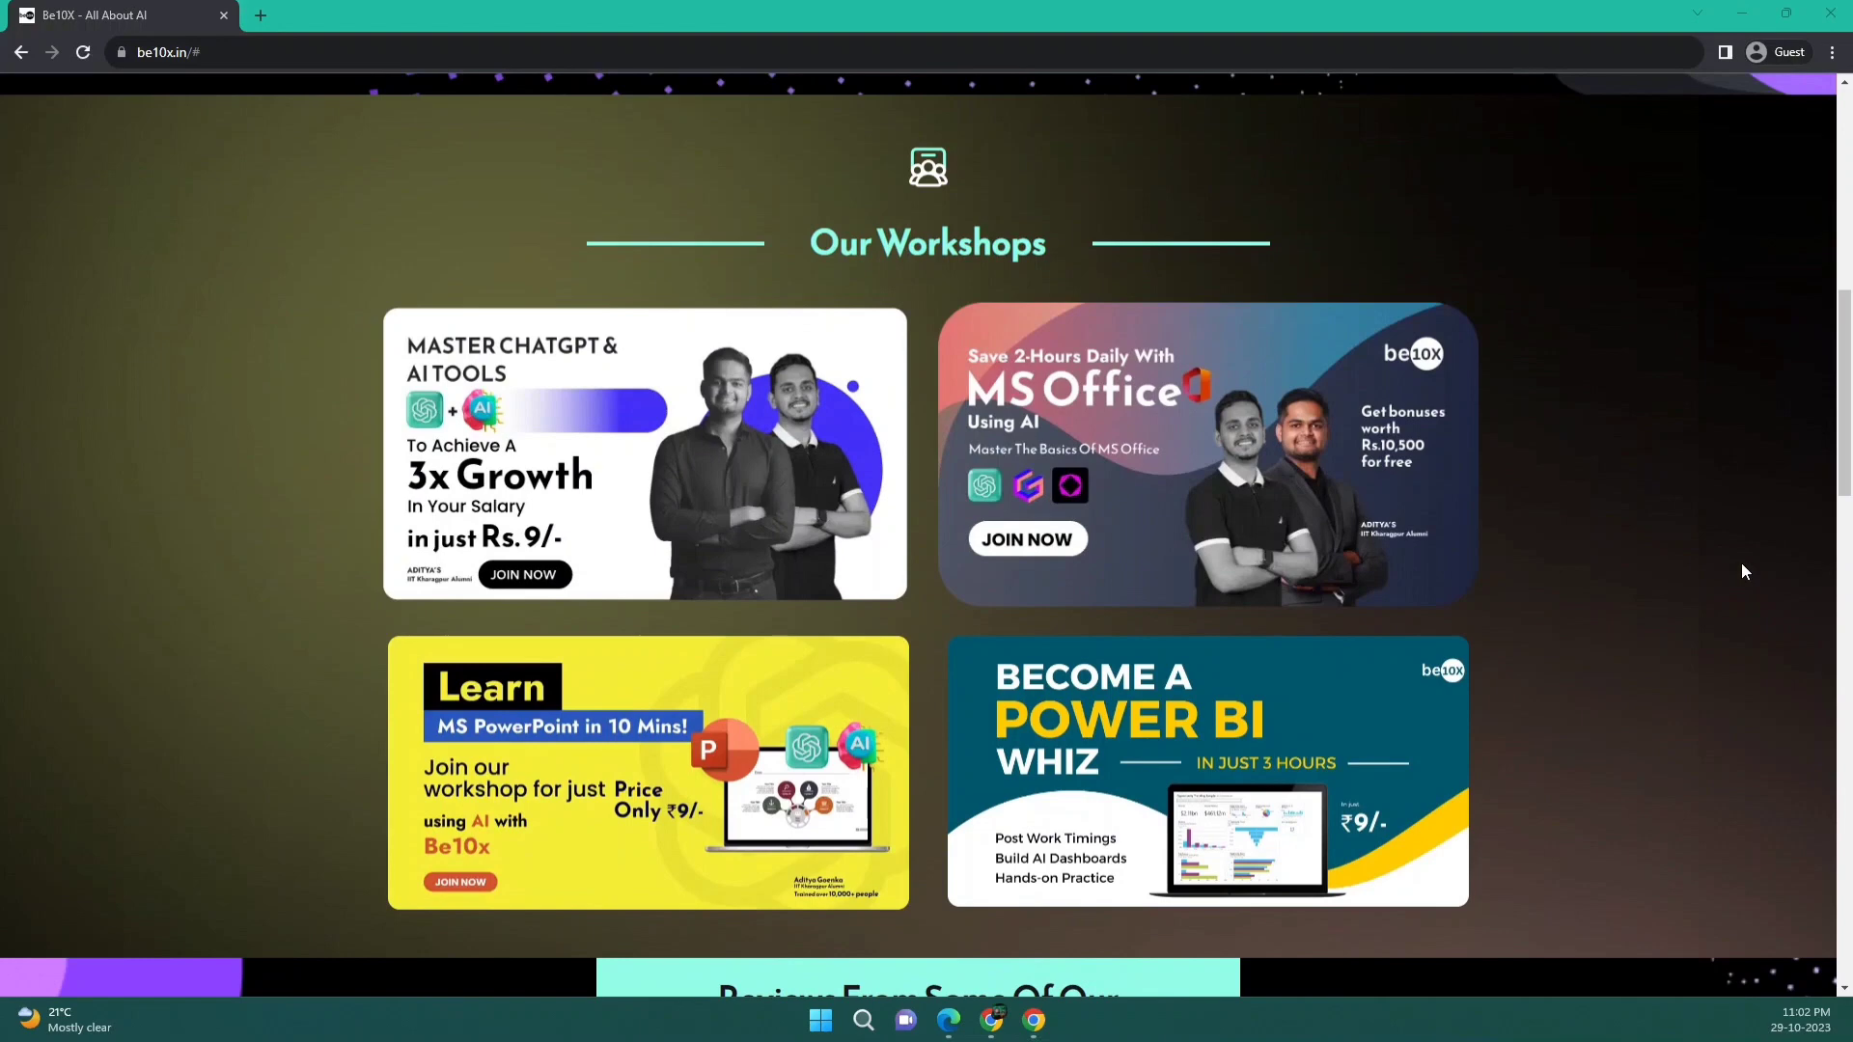